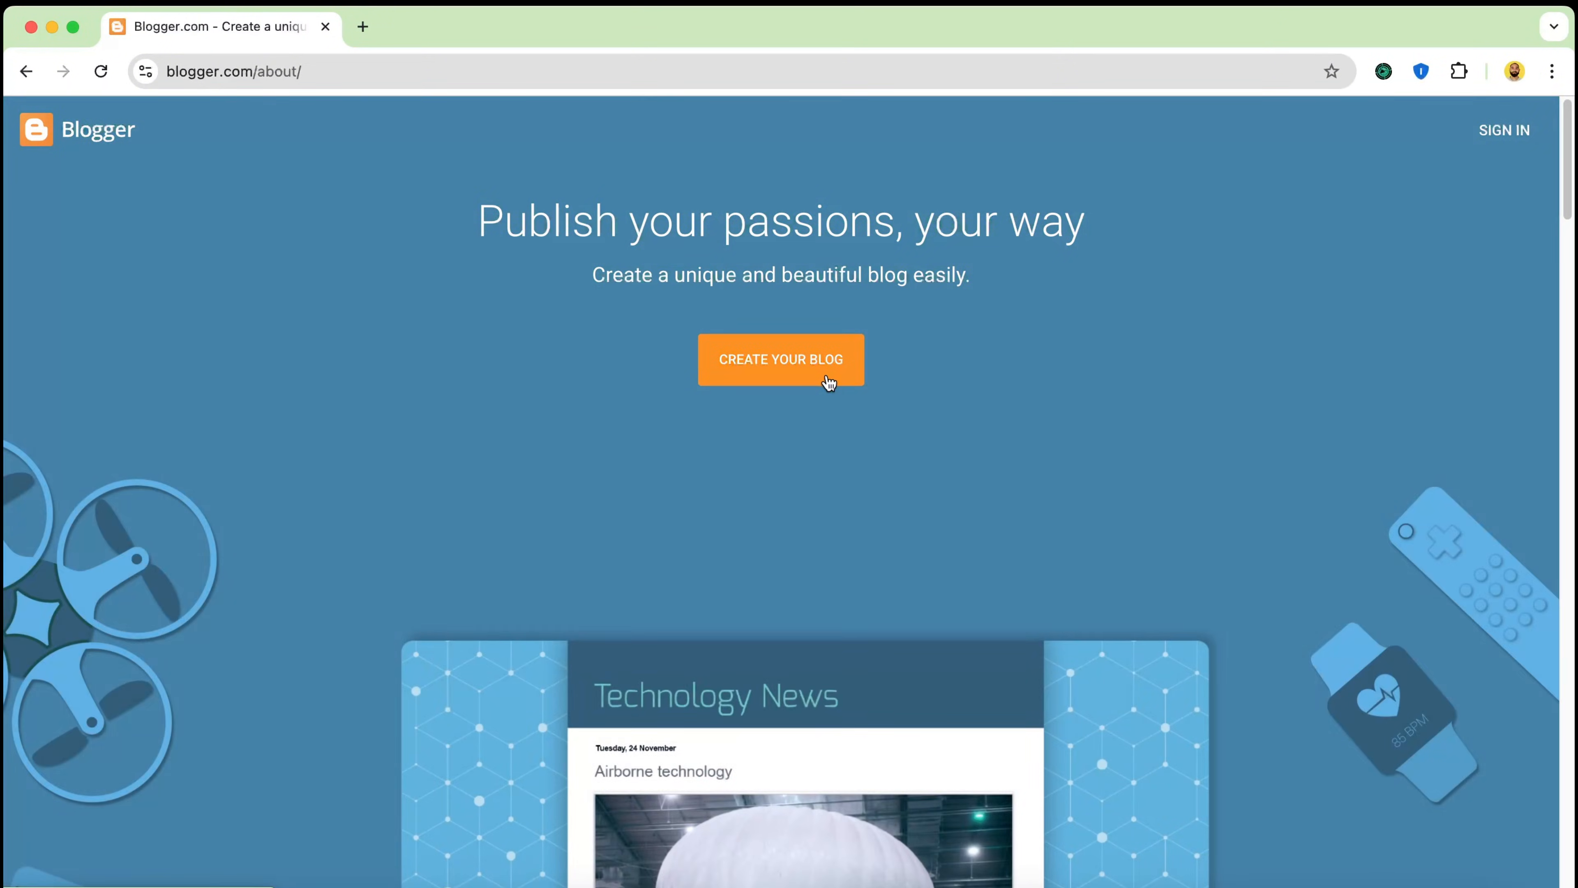
Start creating a new blog with the existing Google account and dismiss the European Union cookie notice
click(829, 382)
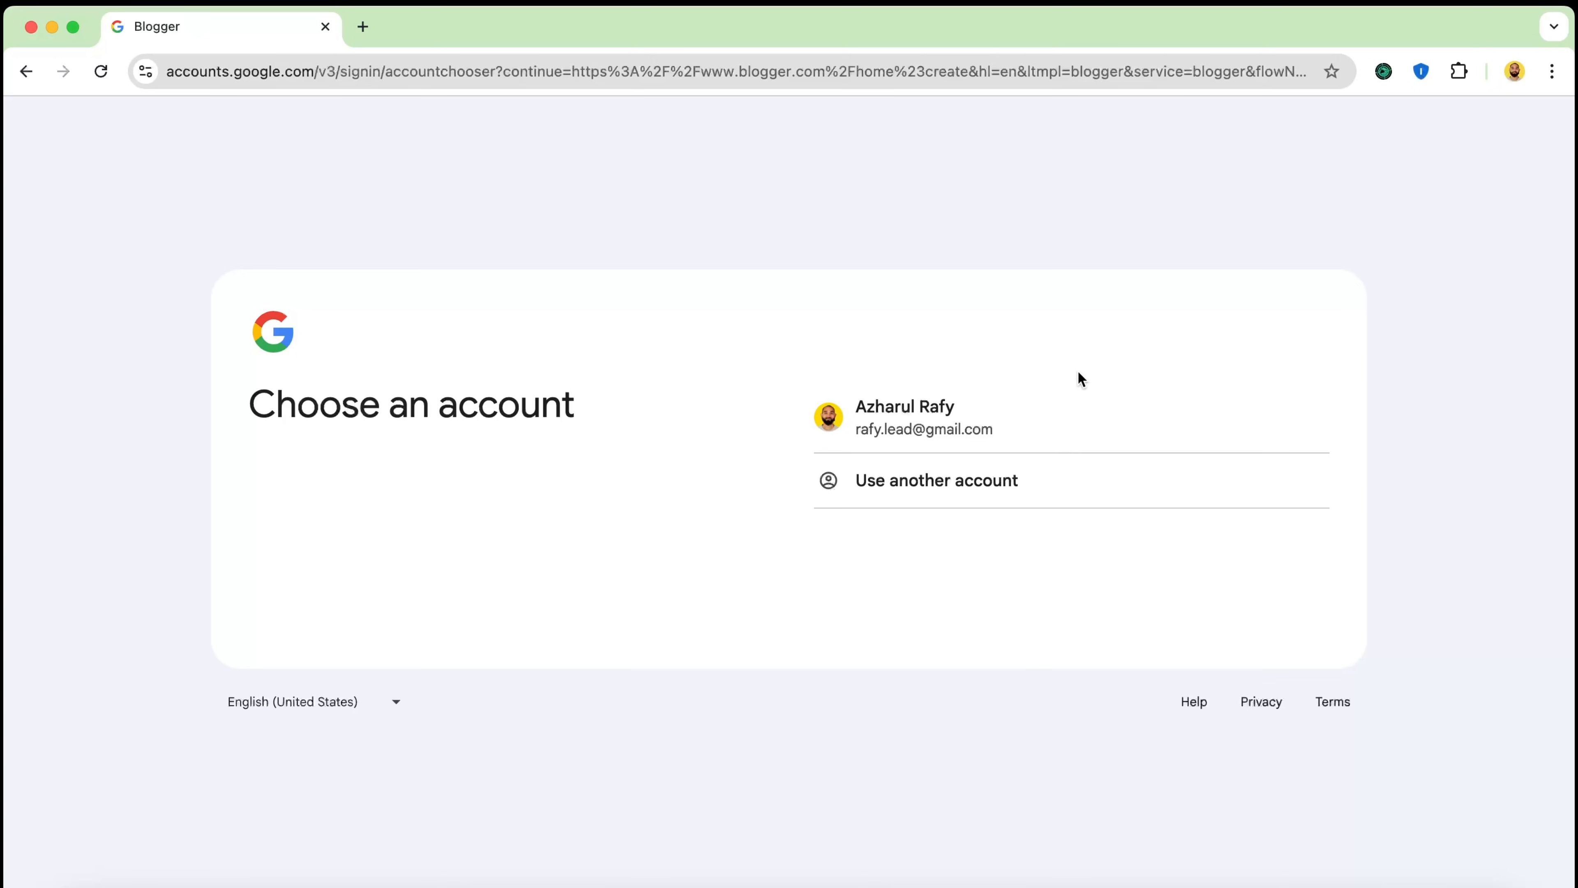
click(1030, 427)
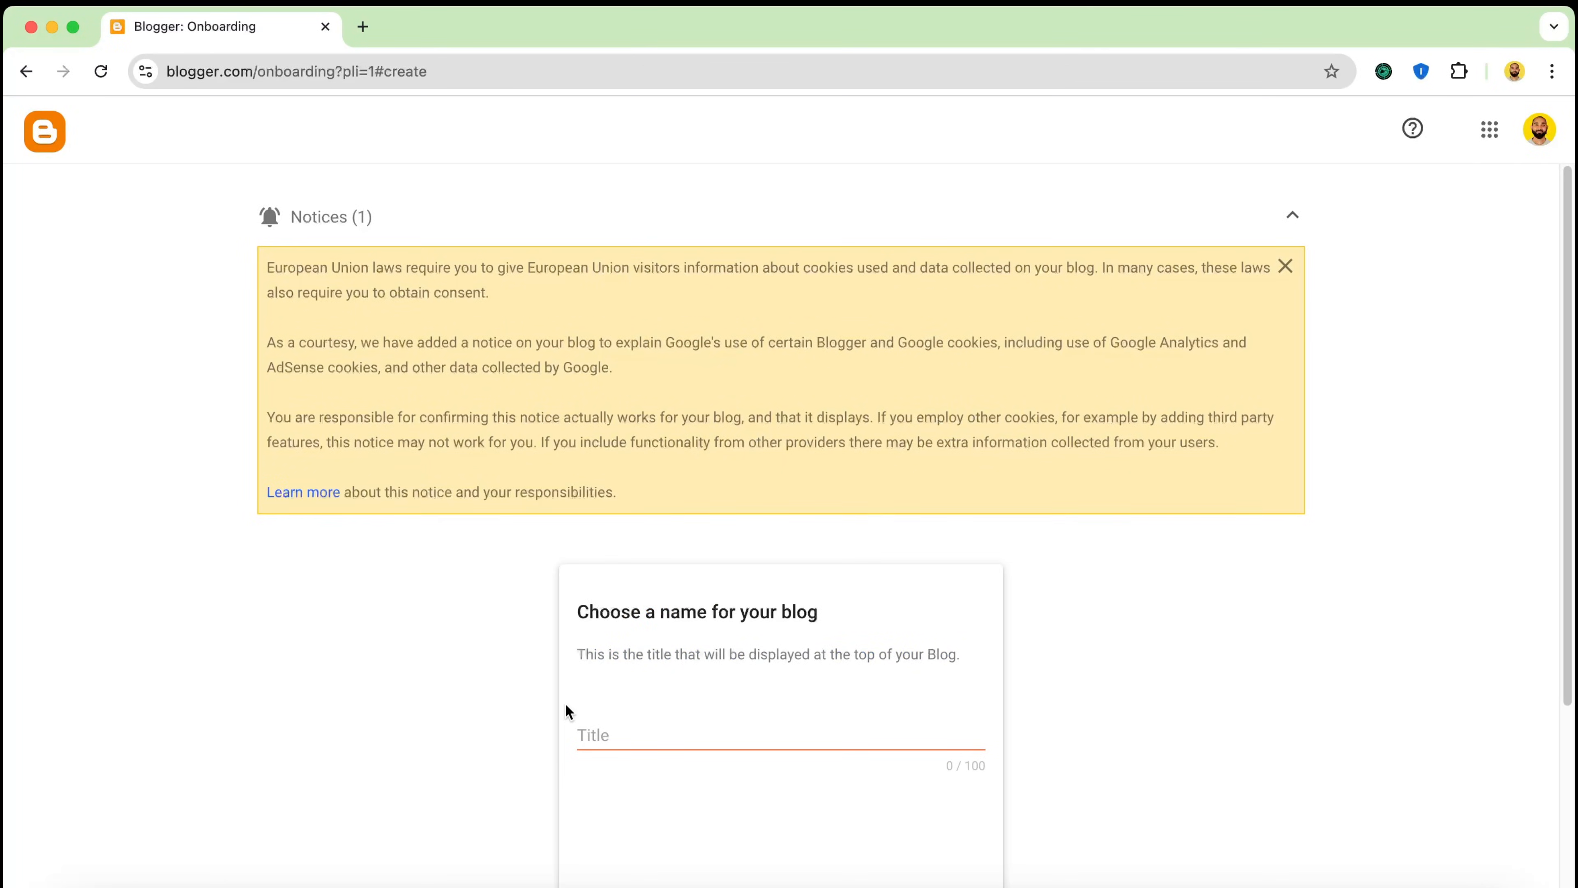
scroll(564, 703, down, 3)
scroll(564, 703, up, 3)
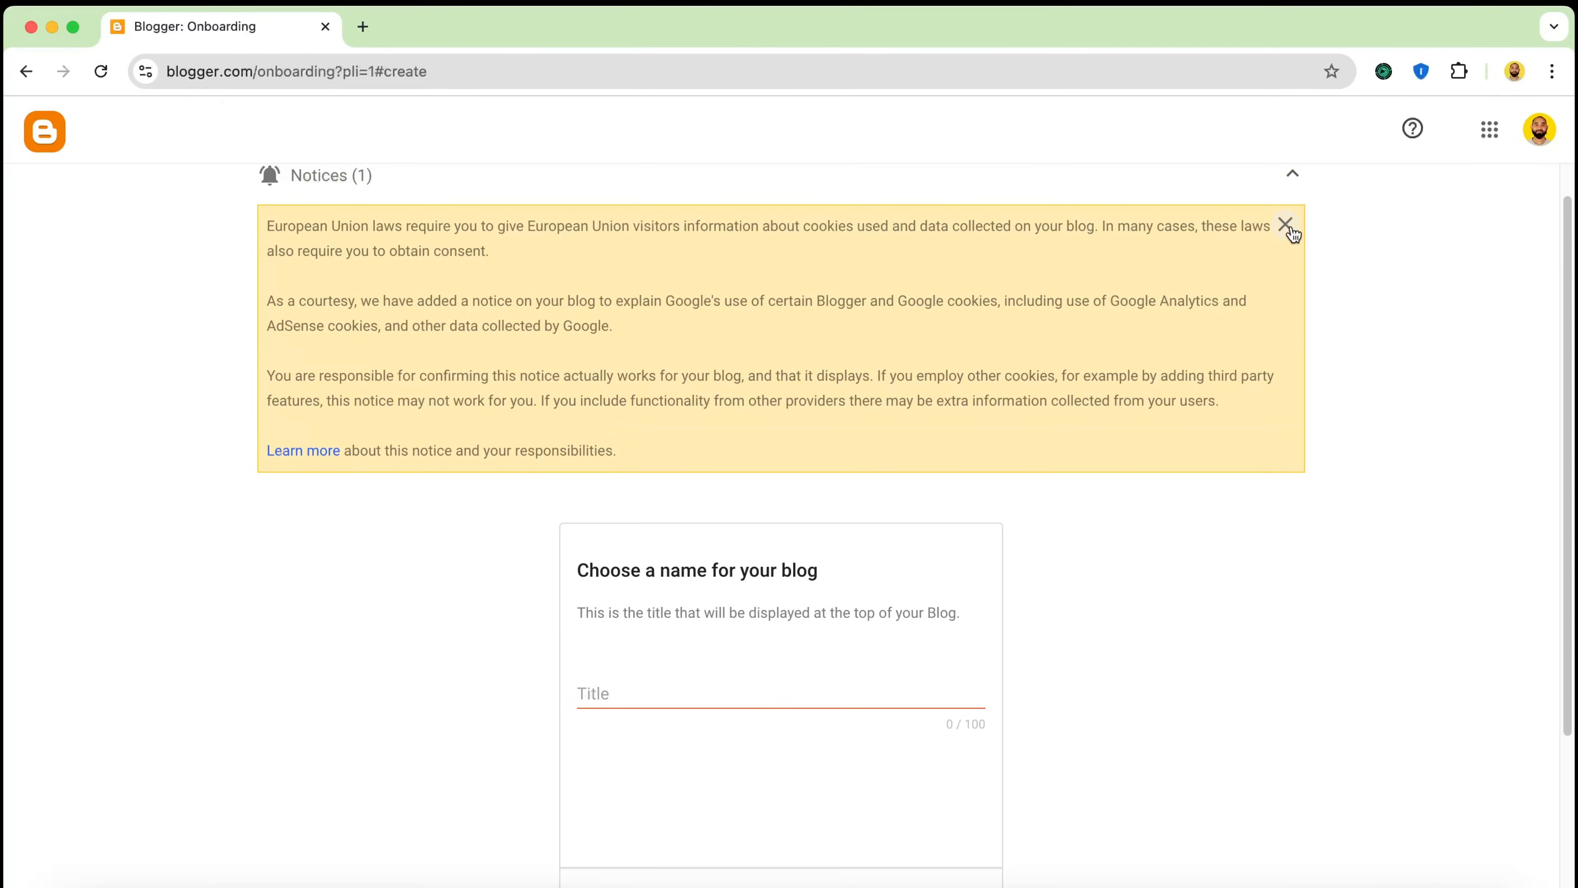
click(1289, 231)
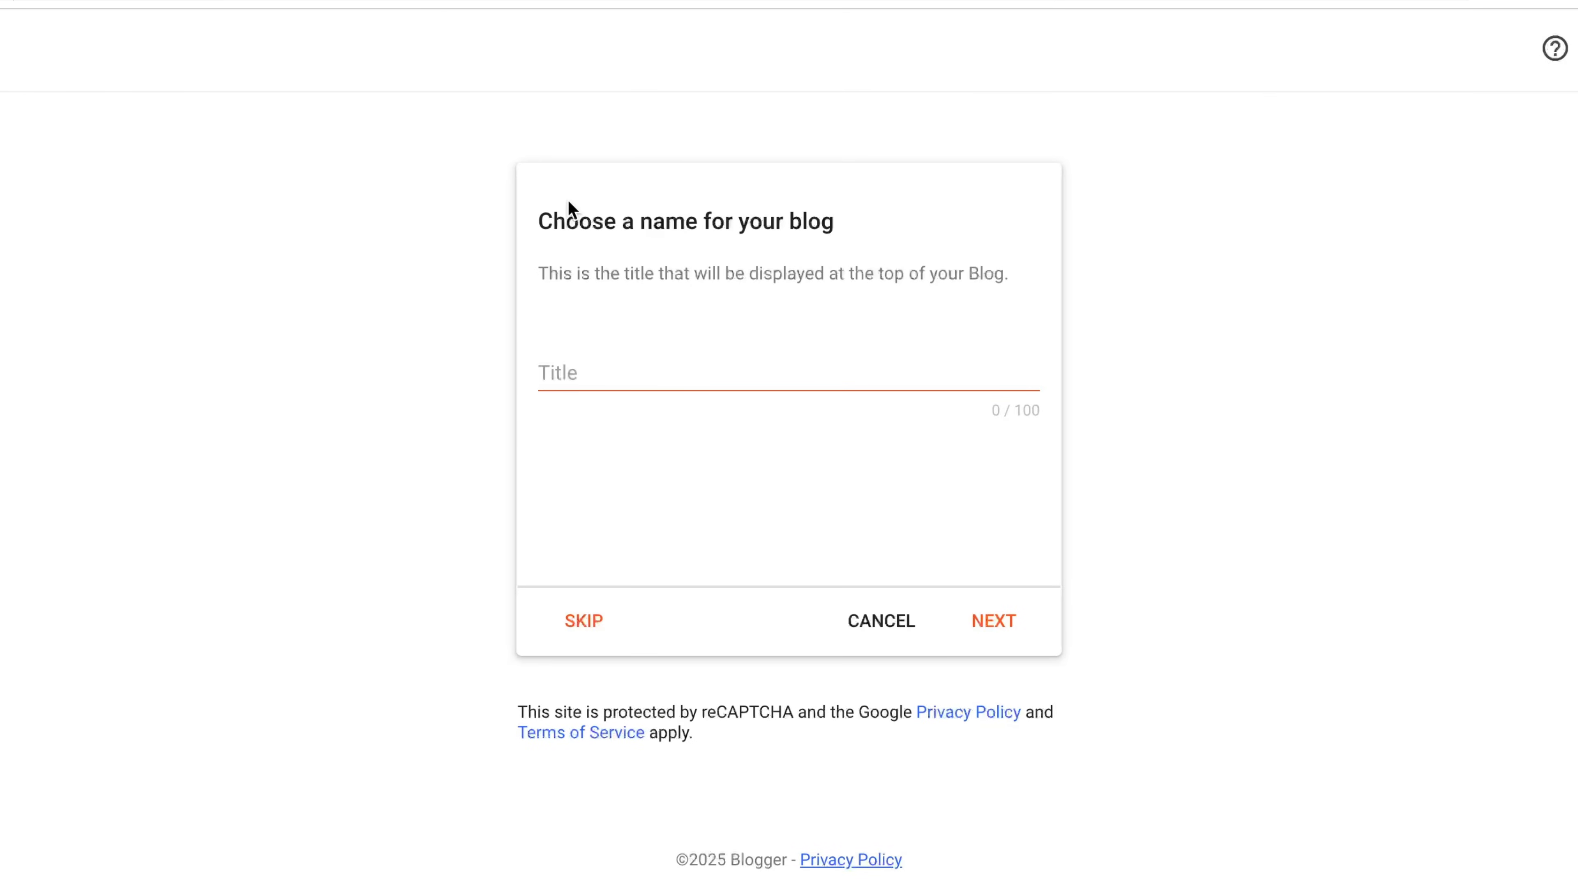
Set the blog title to "CapCut Guides" and continue to the URL choice
text(CapCut Gu)
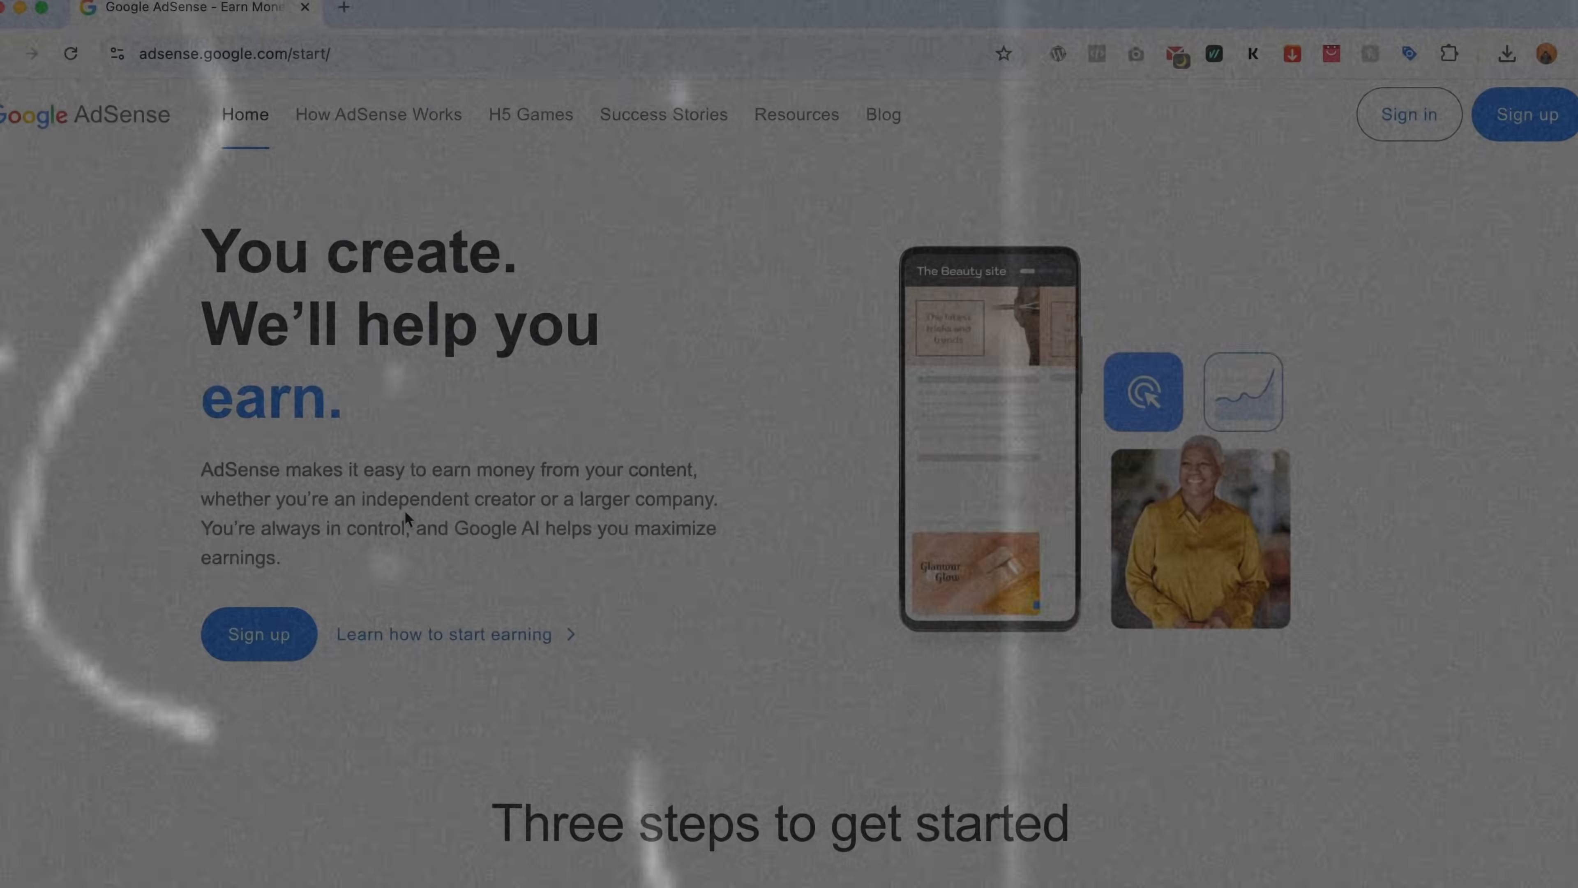
scroll(177, 656, down, 6)
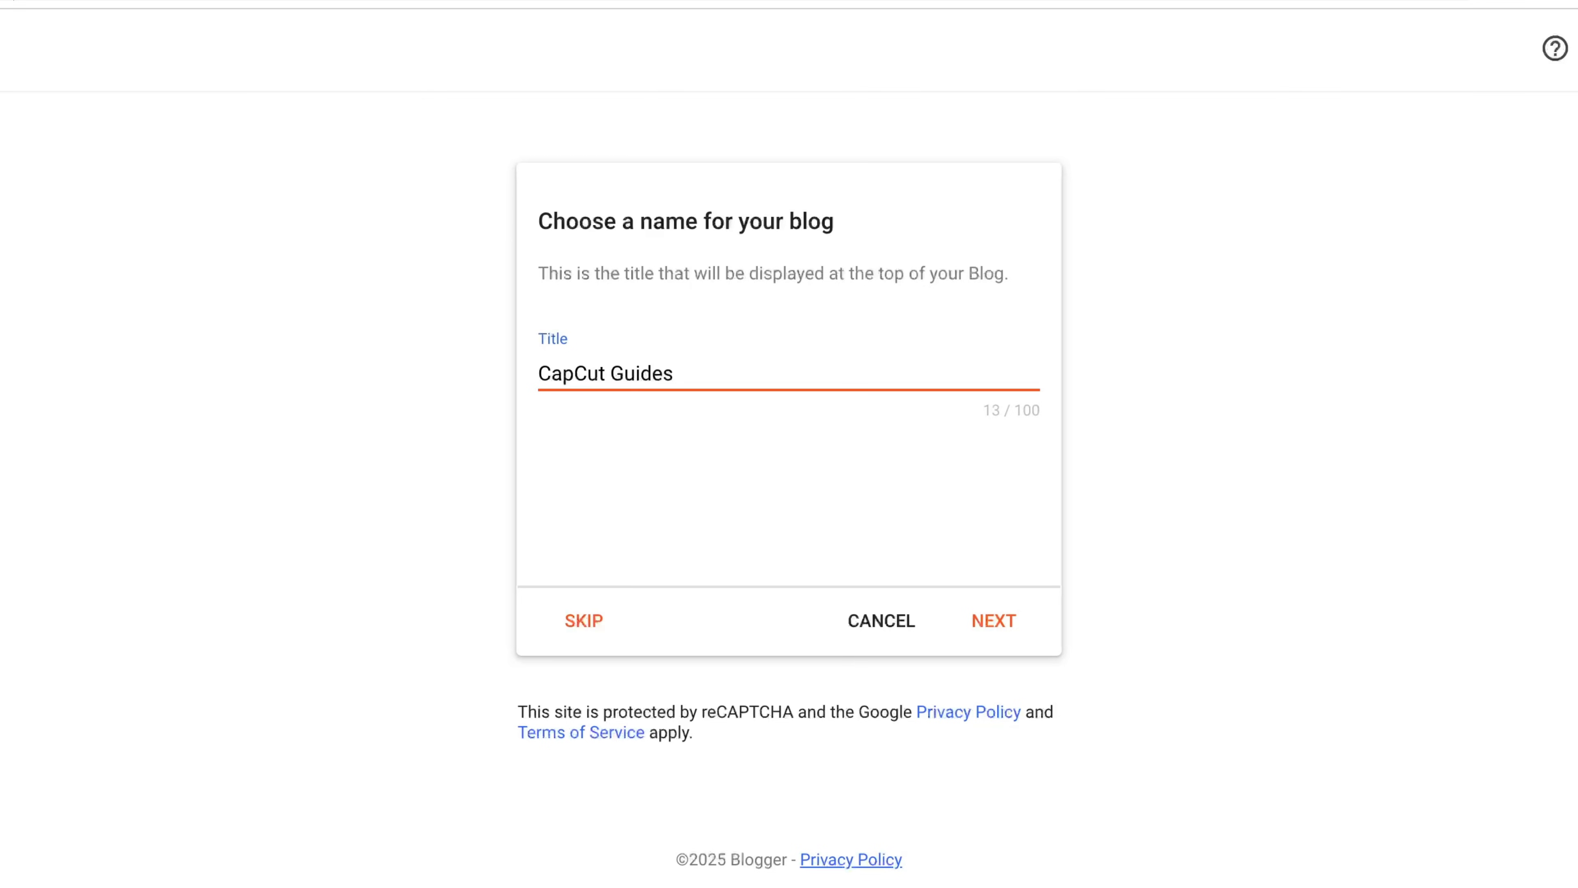
click(1013, 625)
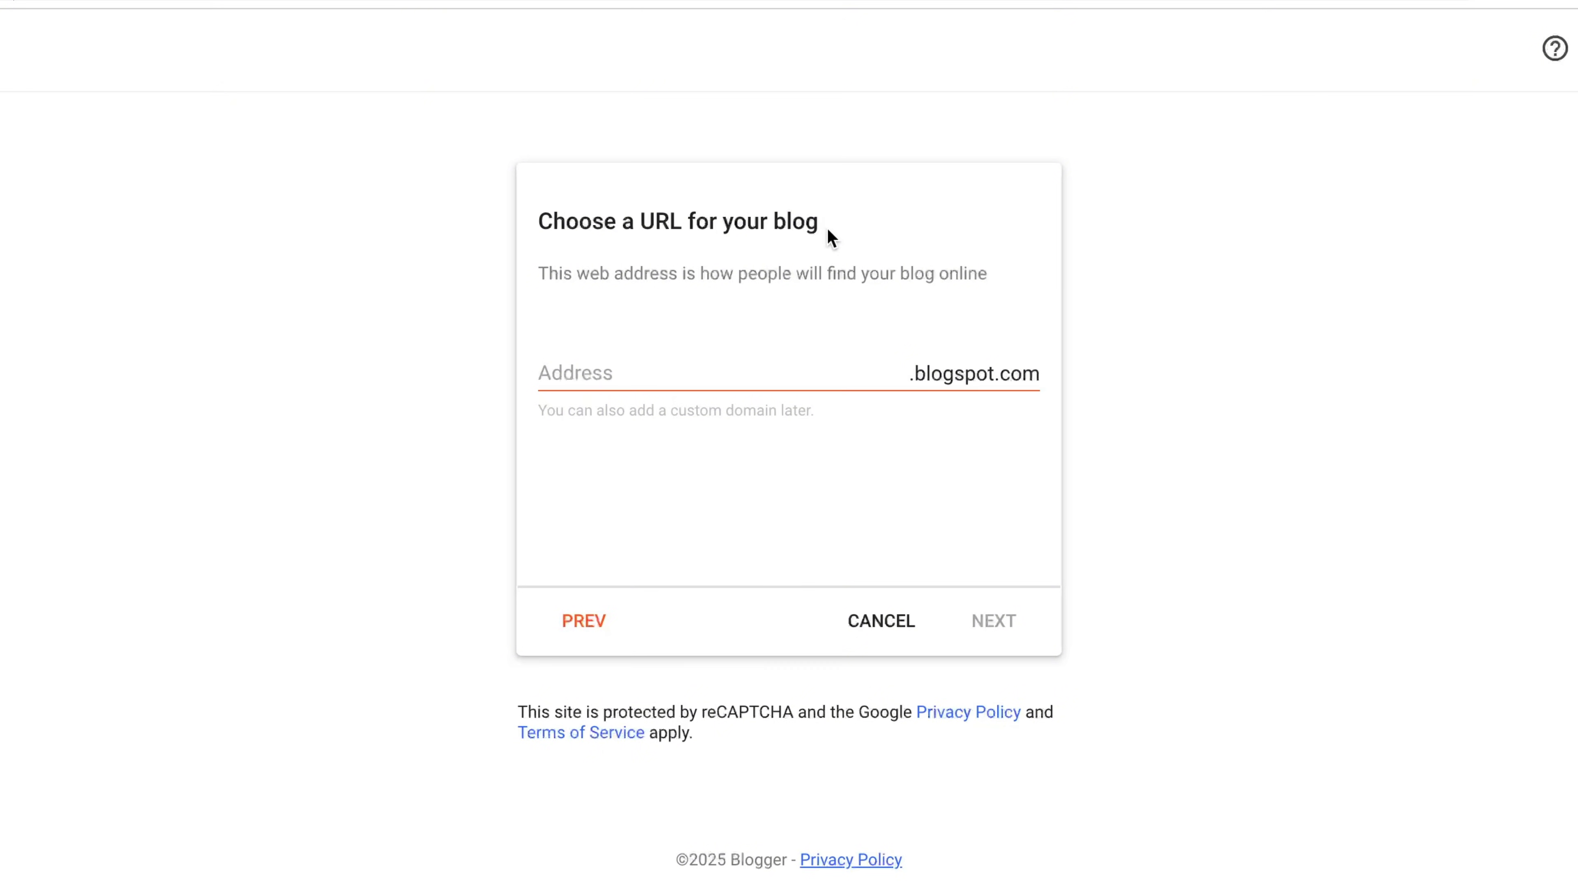
Set the blog address to capcutguides.blogspot.com and continue to the display name
click(631, 375)
text(ca)
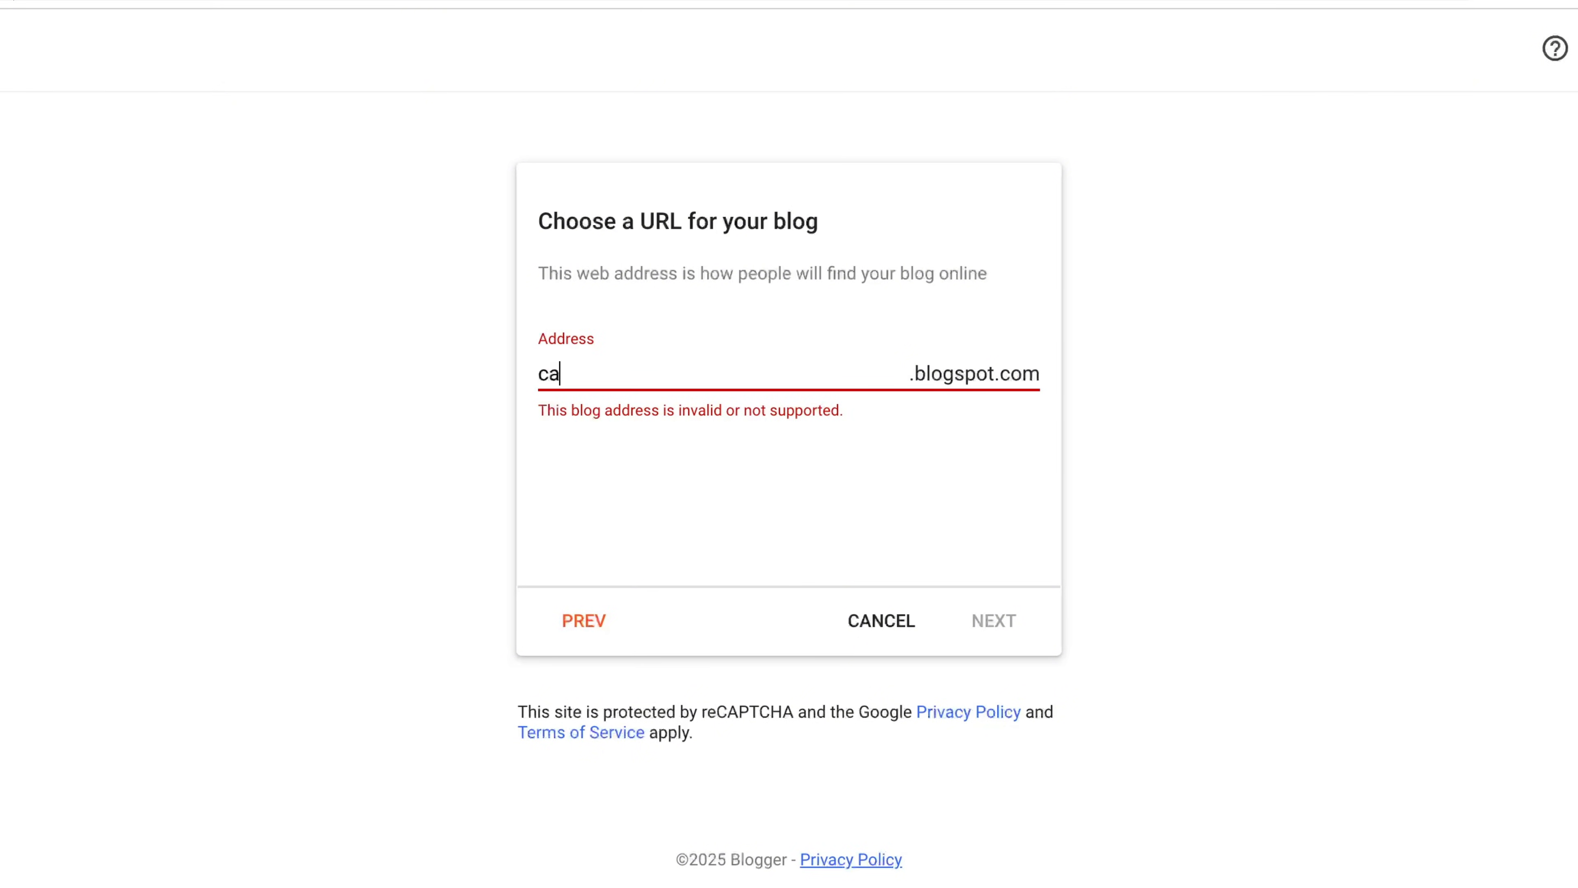
text(pcutguides)
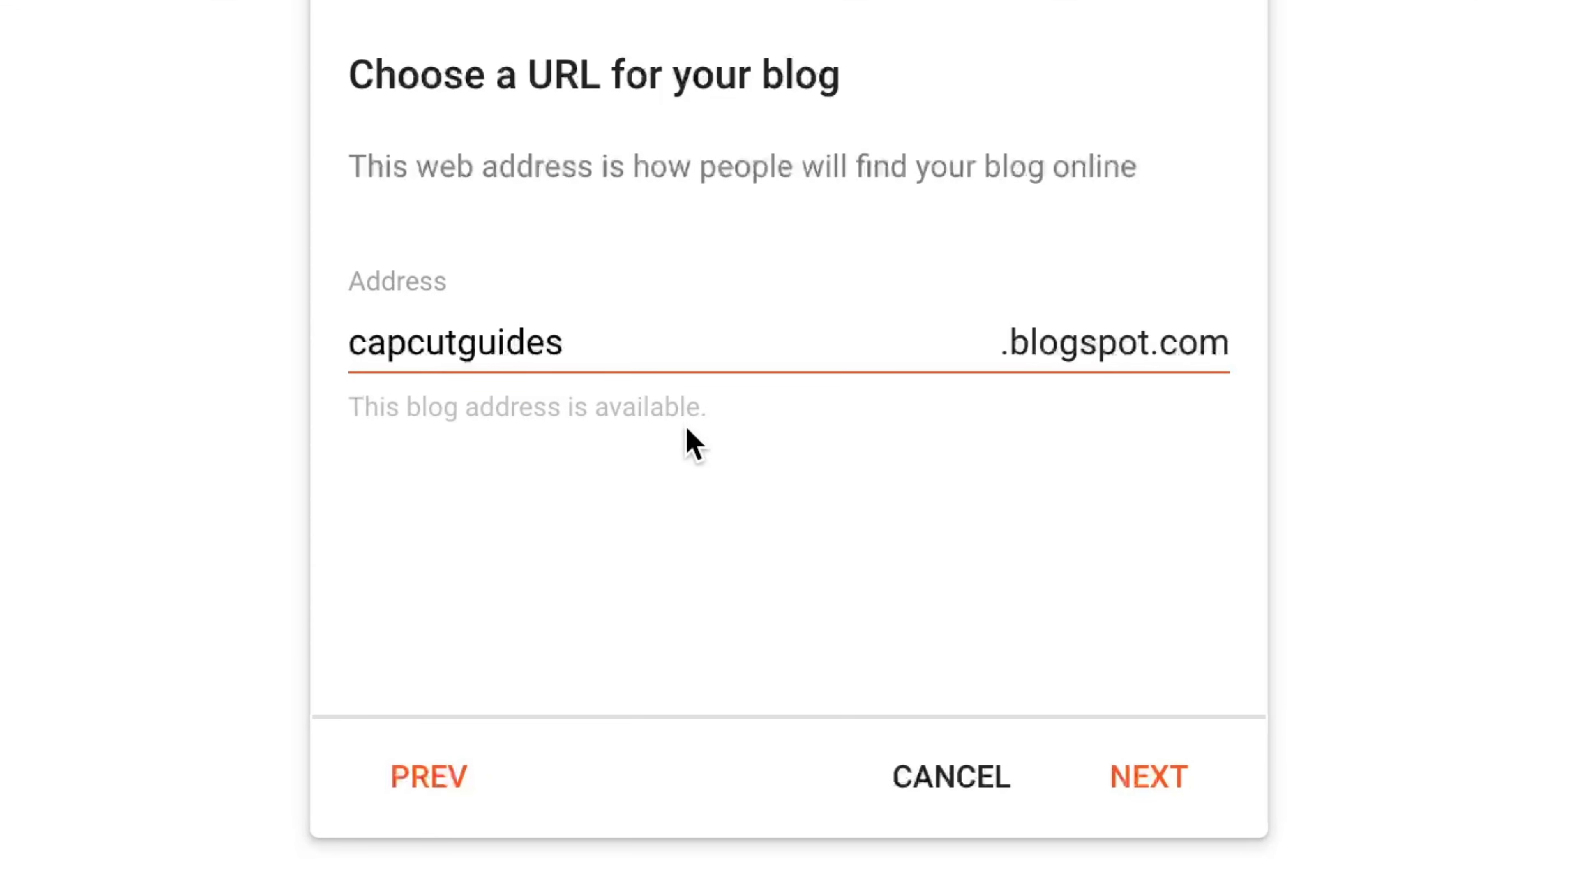
click(1148, 776)
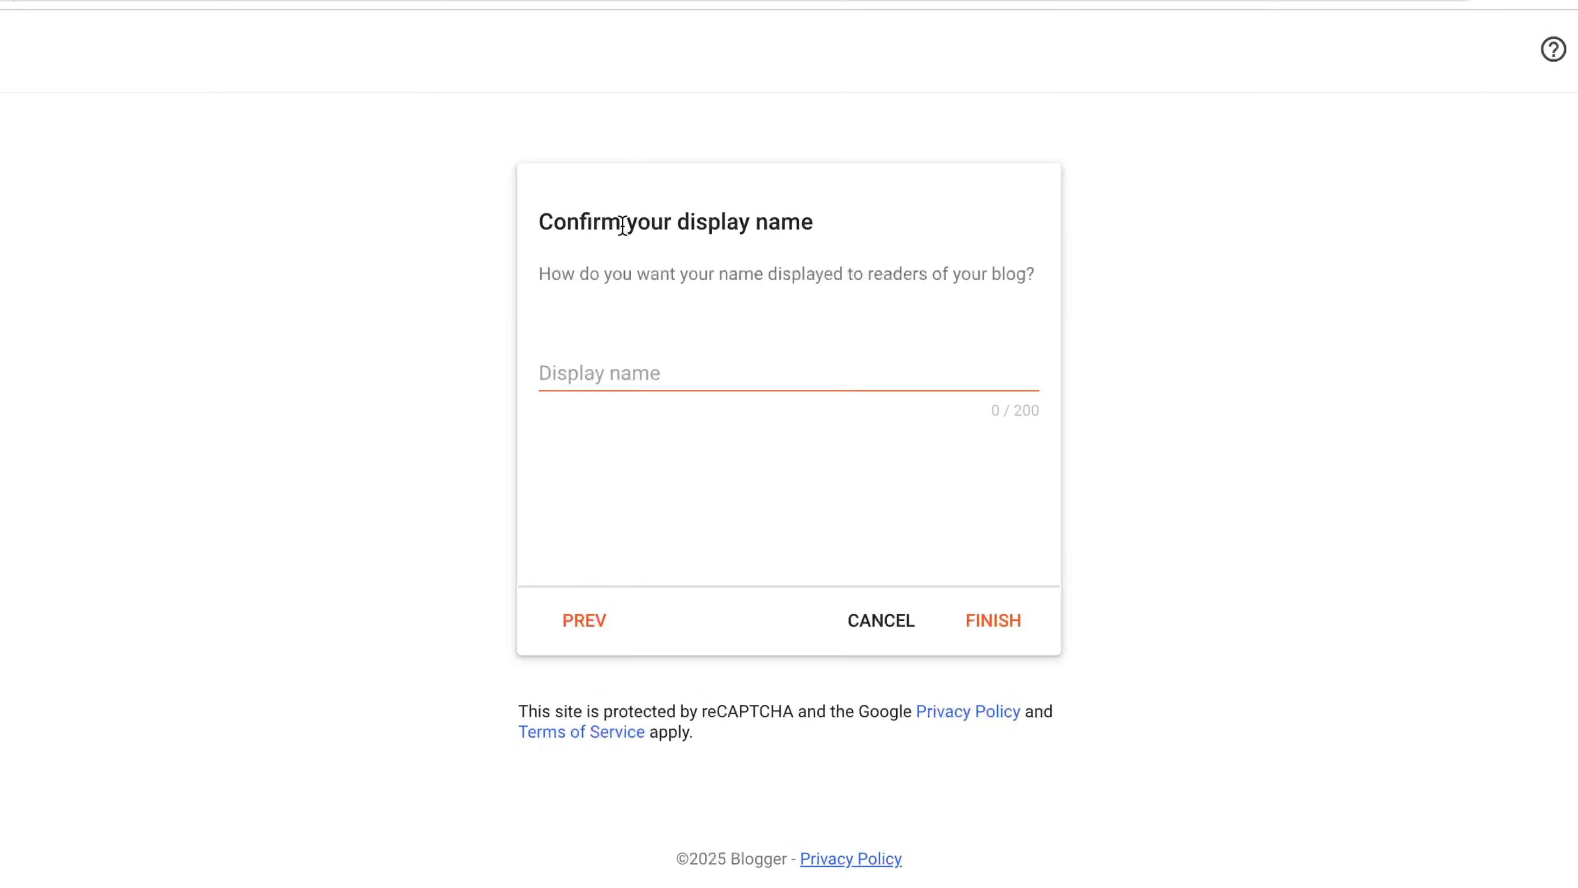
Enter the author's full name as display name, finish creating the blog, and dismiss the cookie notice
click(709, 362)
text(Azharul Rafy)
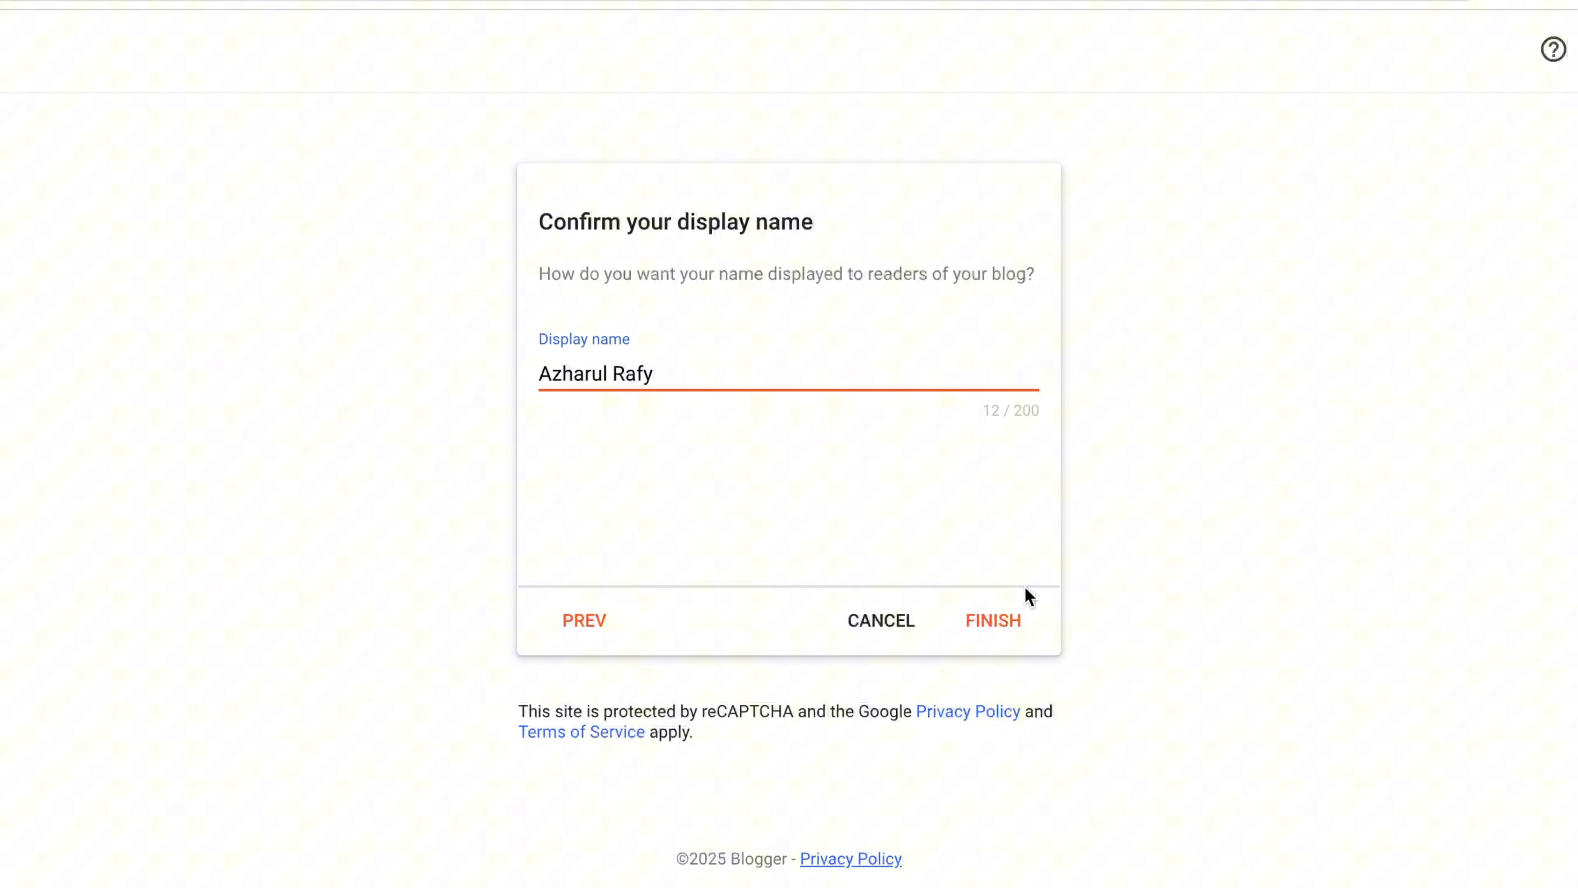
click(1003, 625)
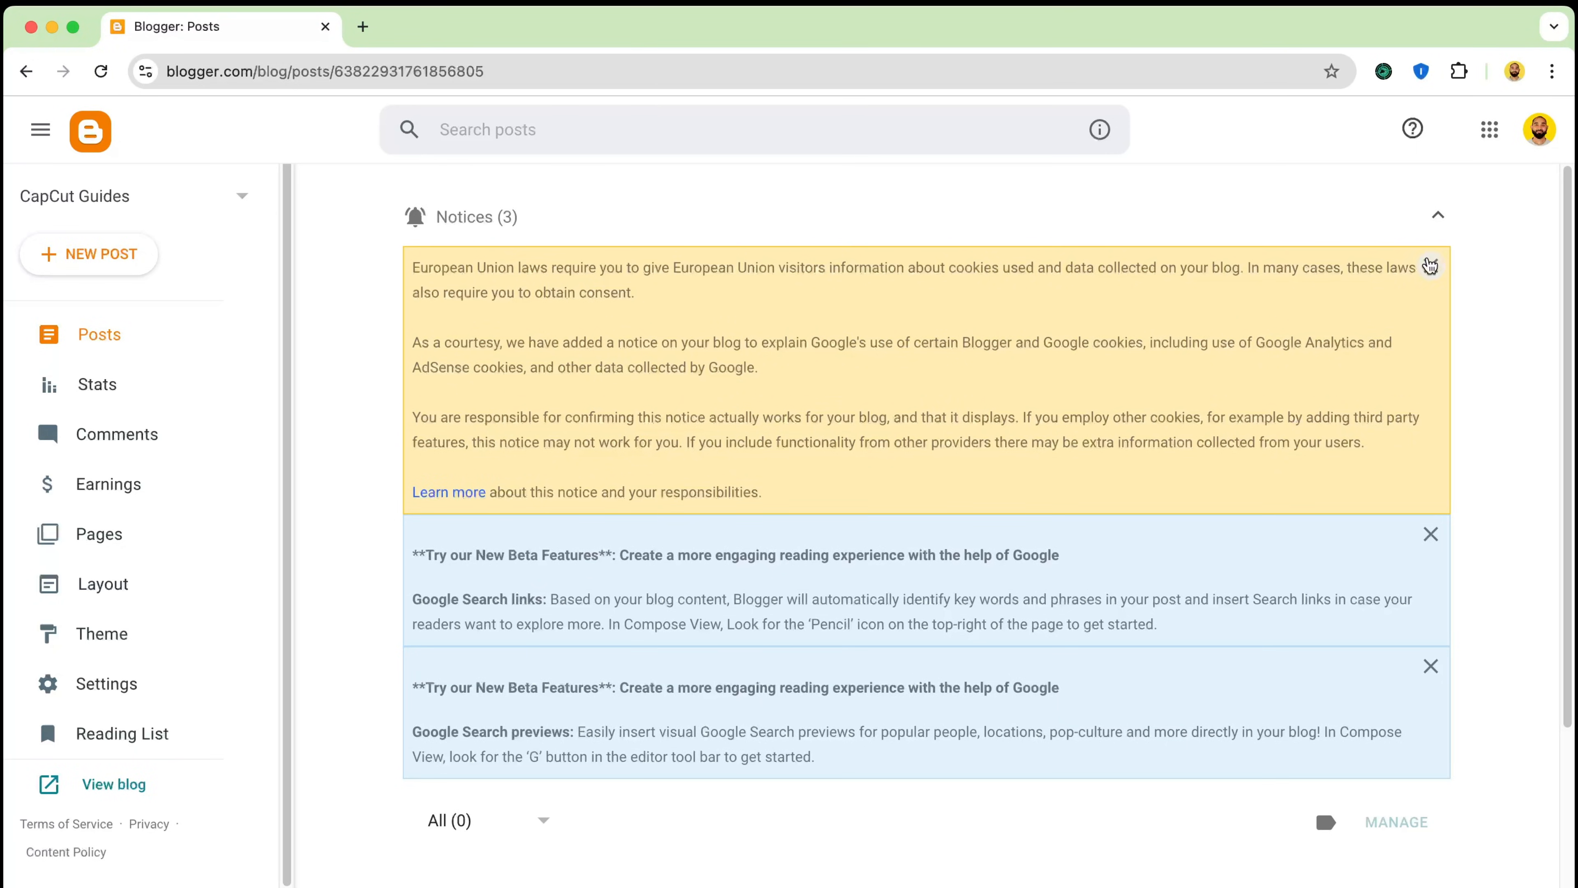
click(1431, 267)
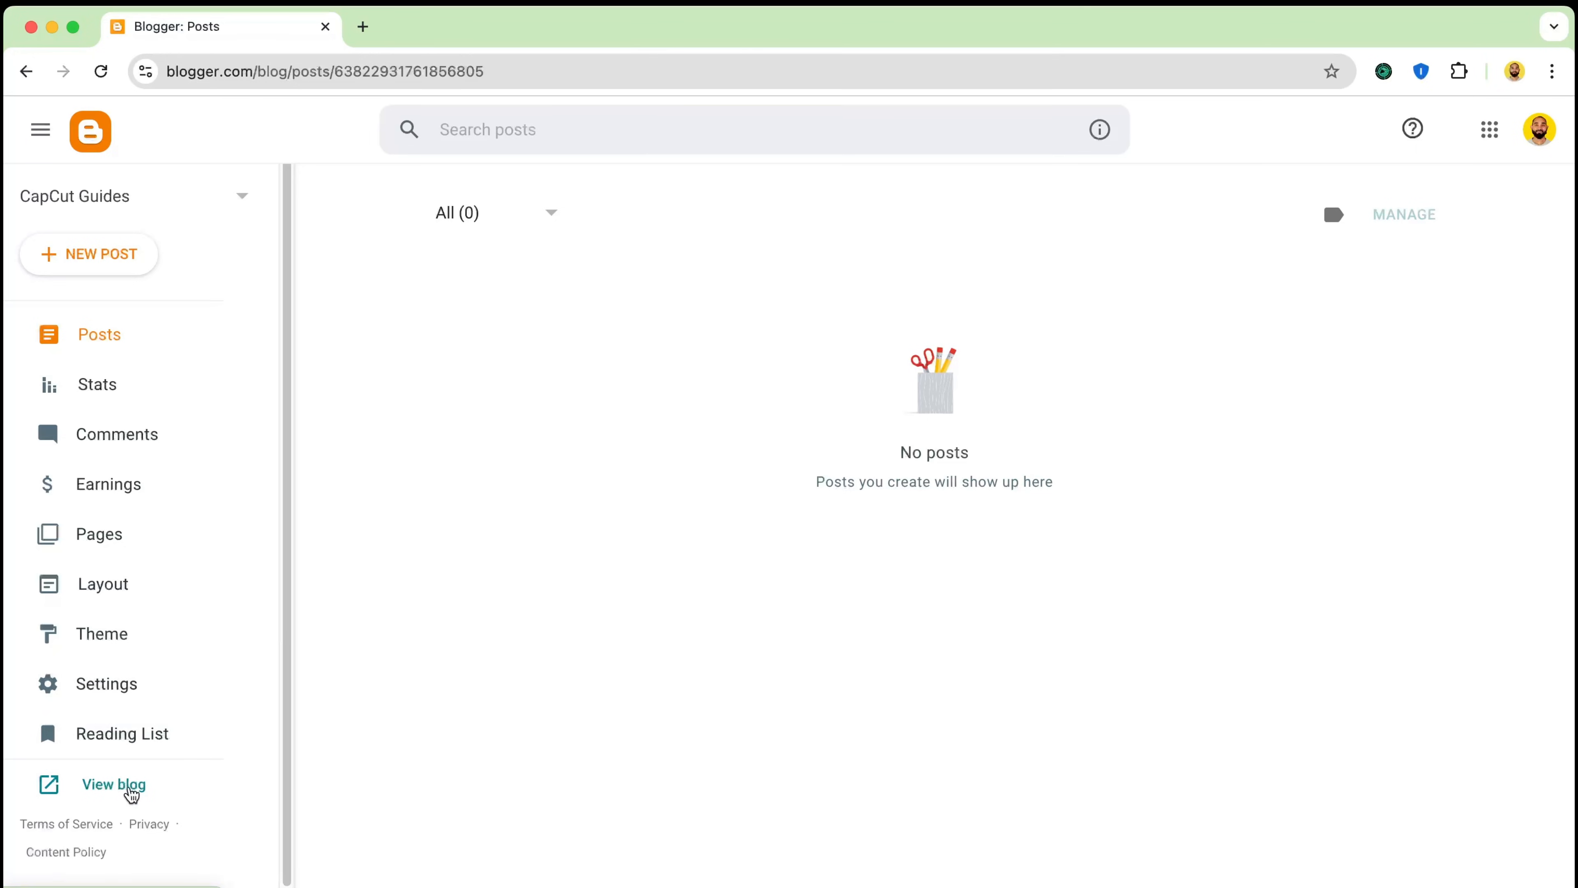
View the live CapCut Guides blog and return to its posts list
click(132, 789)
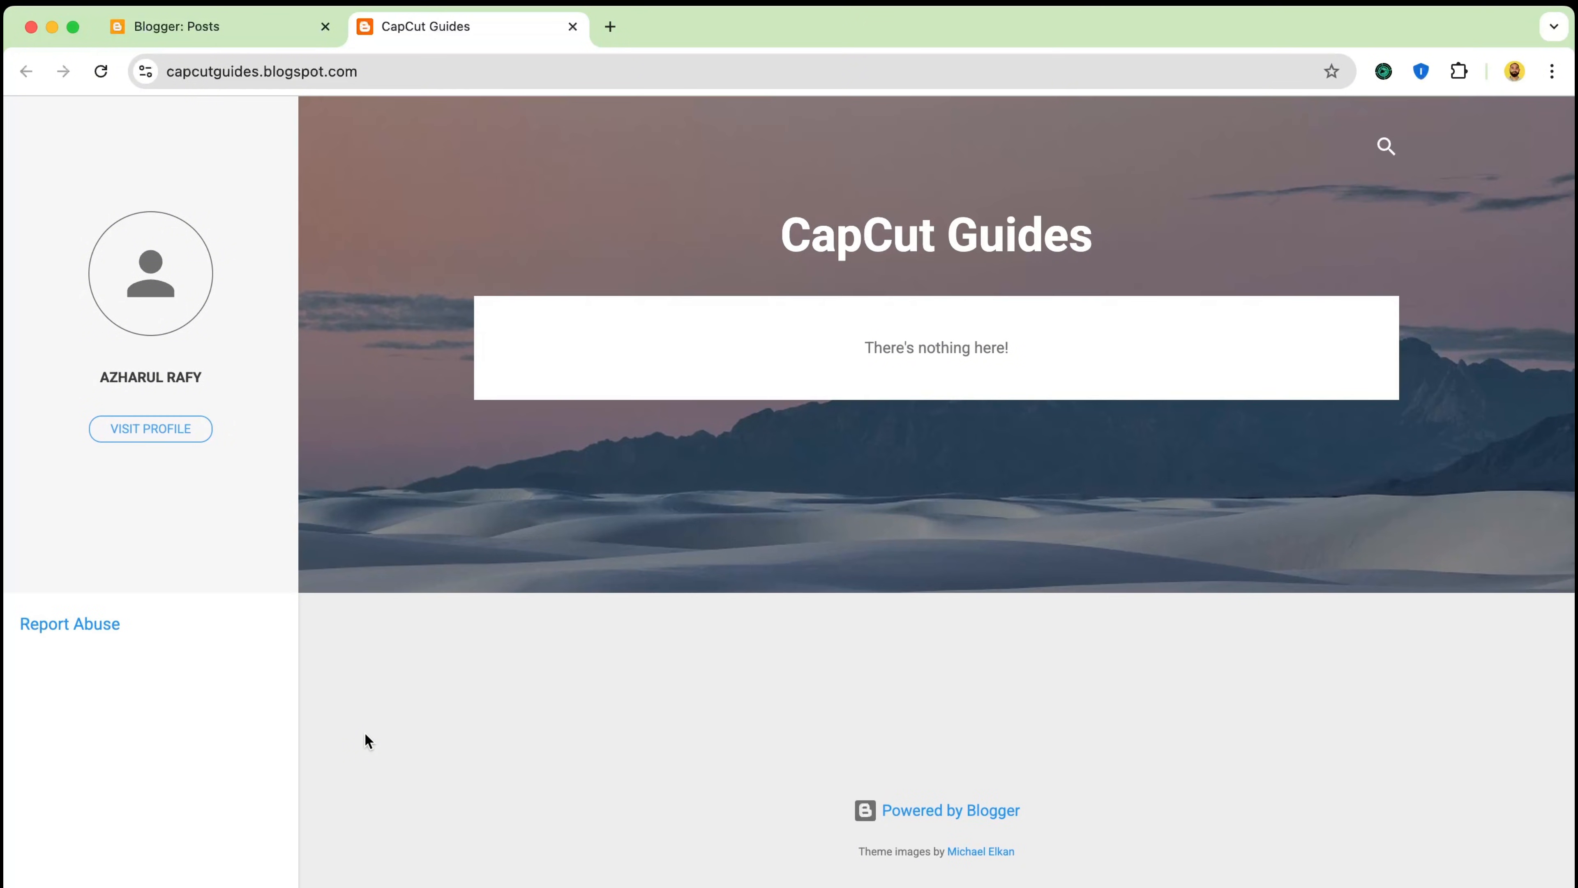
click(572, 27)
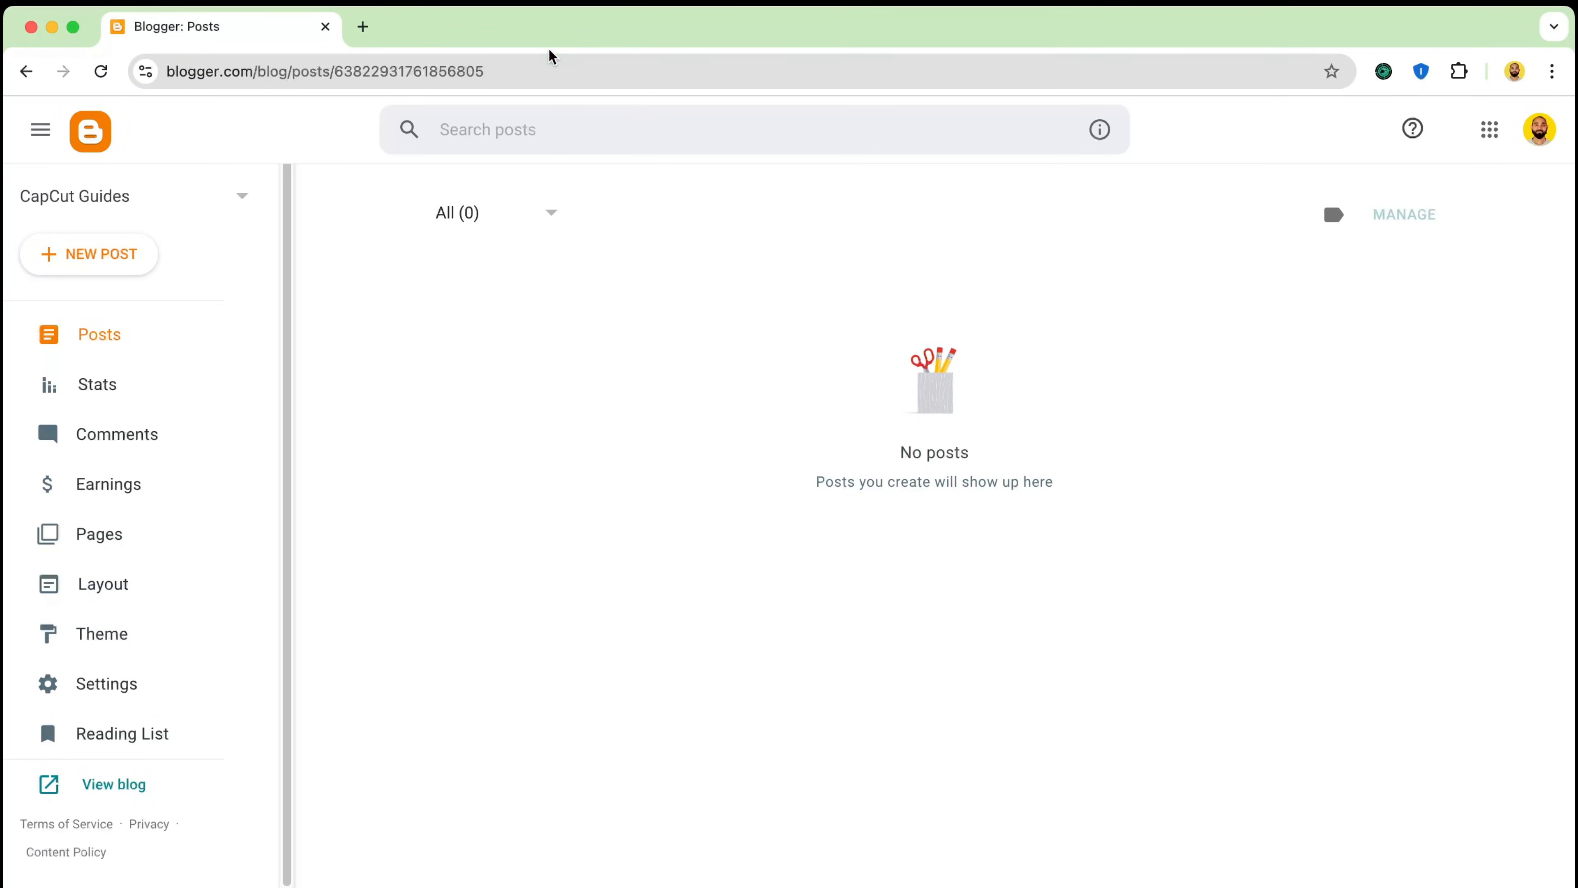
Create a new post in the CapCut Guides blog and activate its title field
click(104, 266)
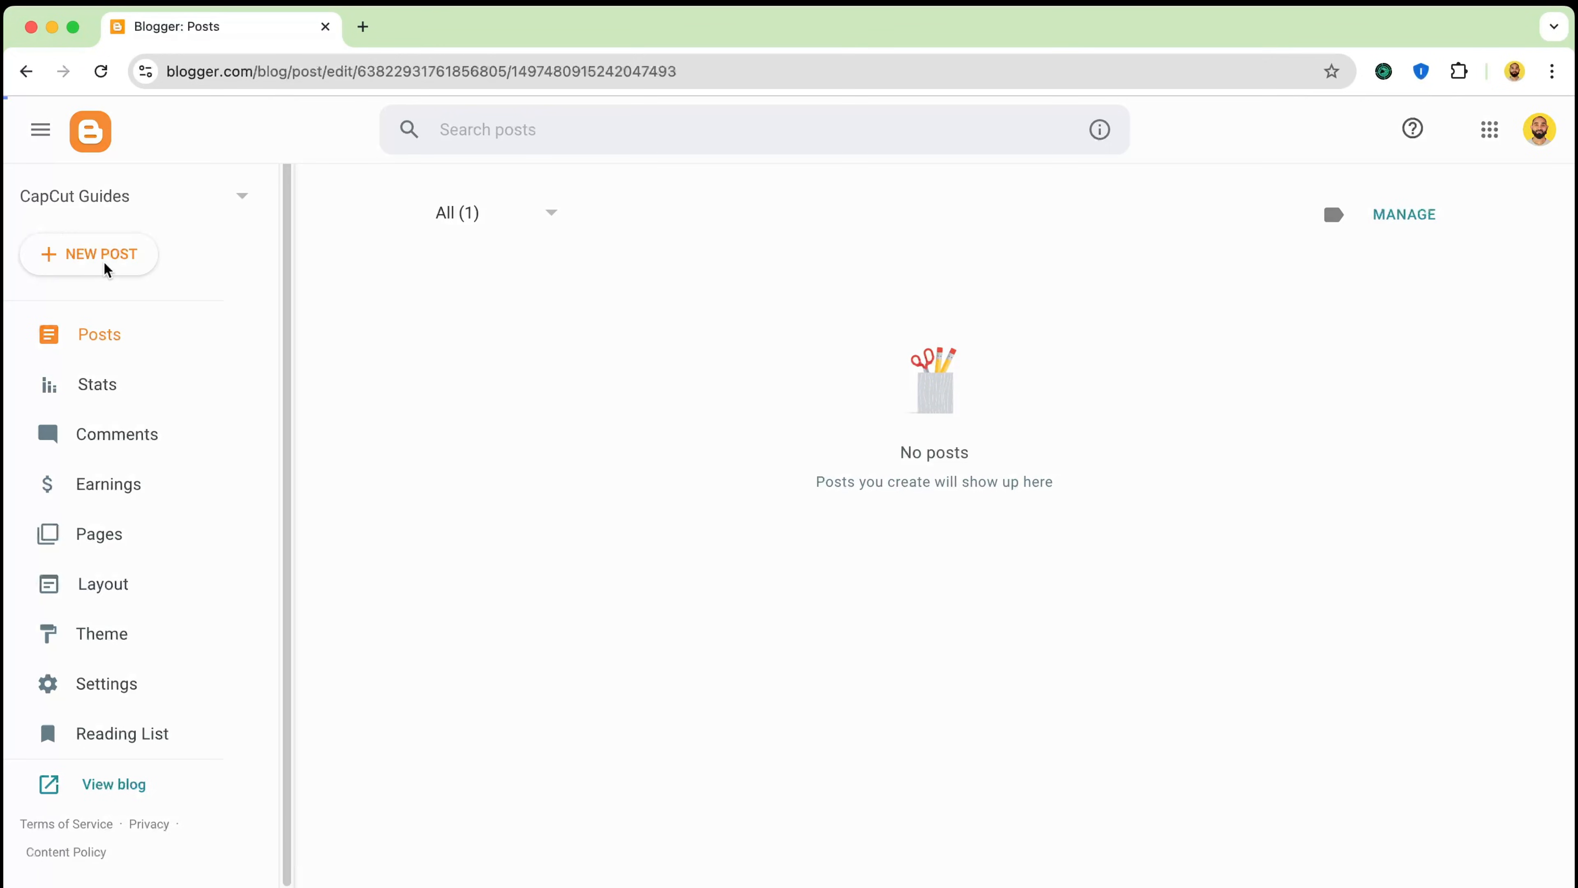
click(227, 212)
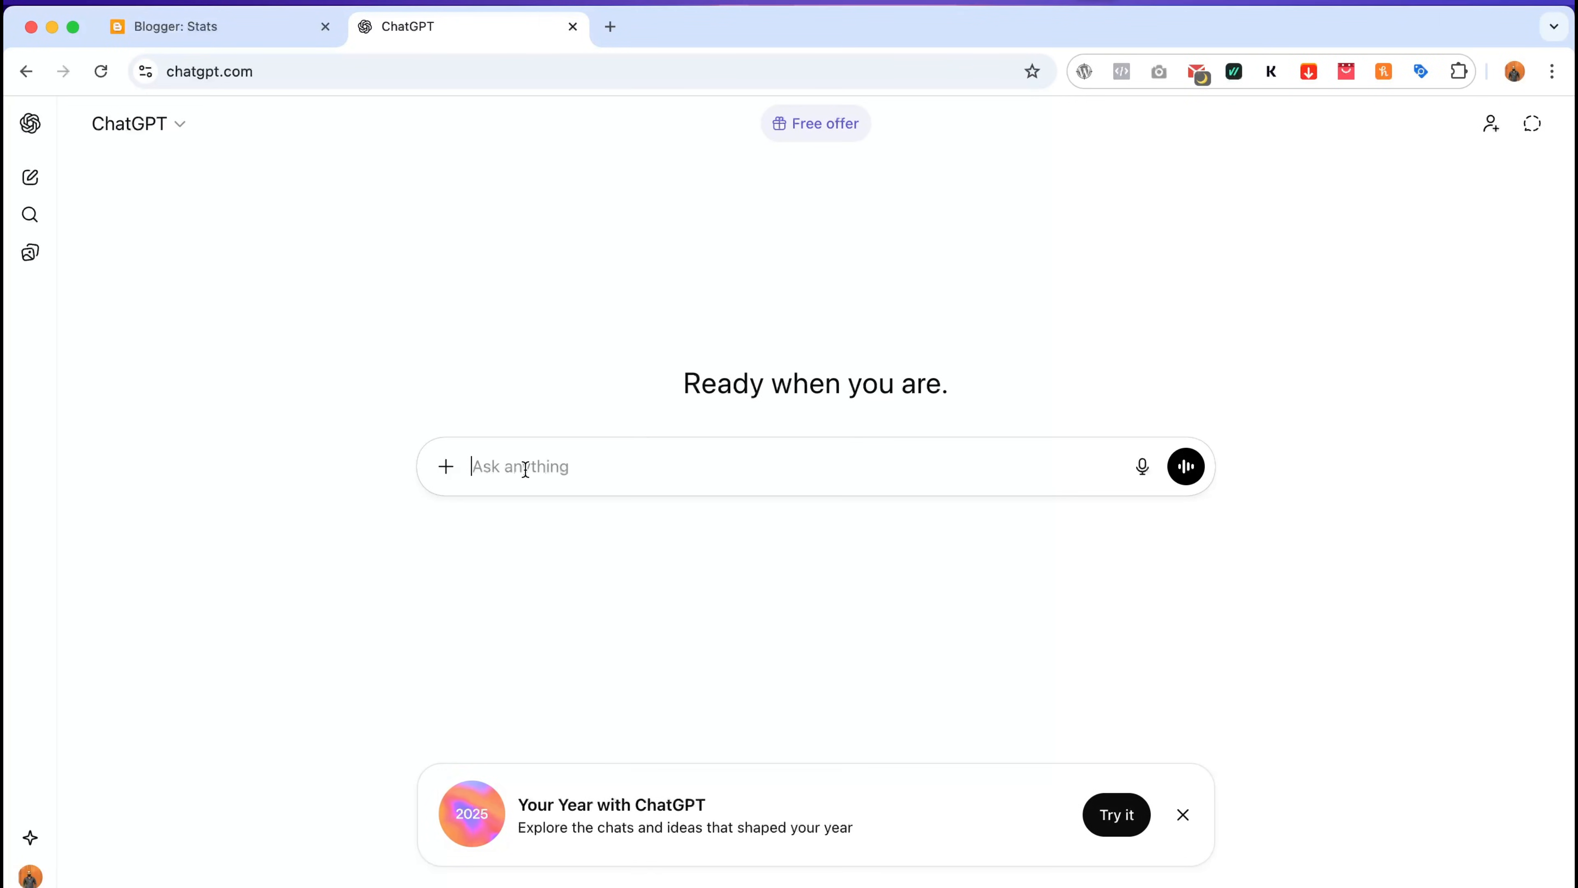
In ChatGPT, draft a request for an SEO optimized post about How to track objects with CapCut PC Video Editor, with video, fiverr and capcut affiliate links
text(Write a SEO optimized blog post about How to track obhjec)
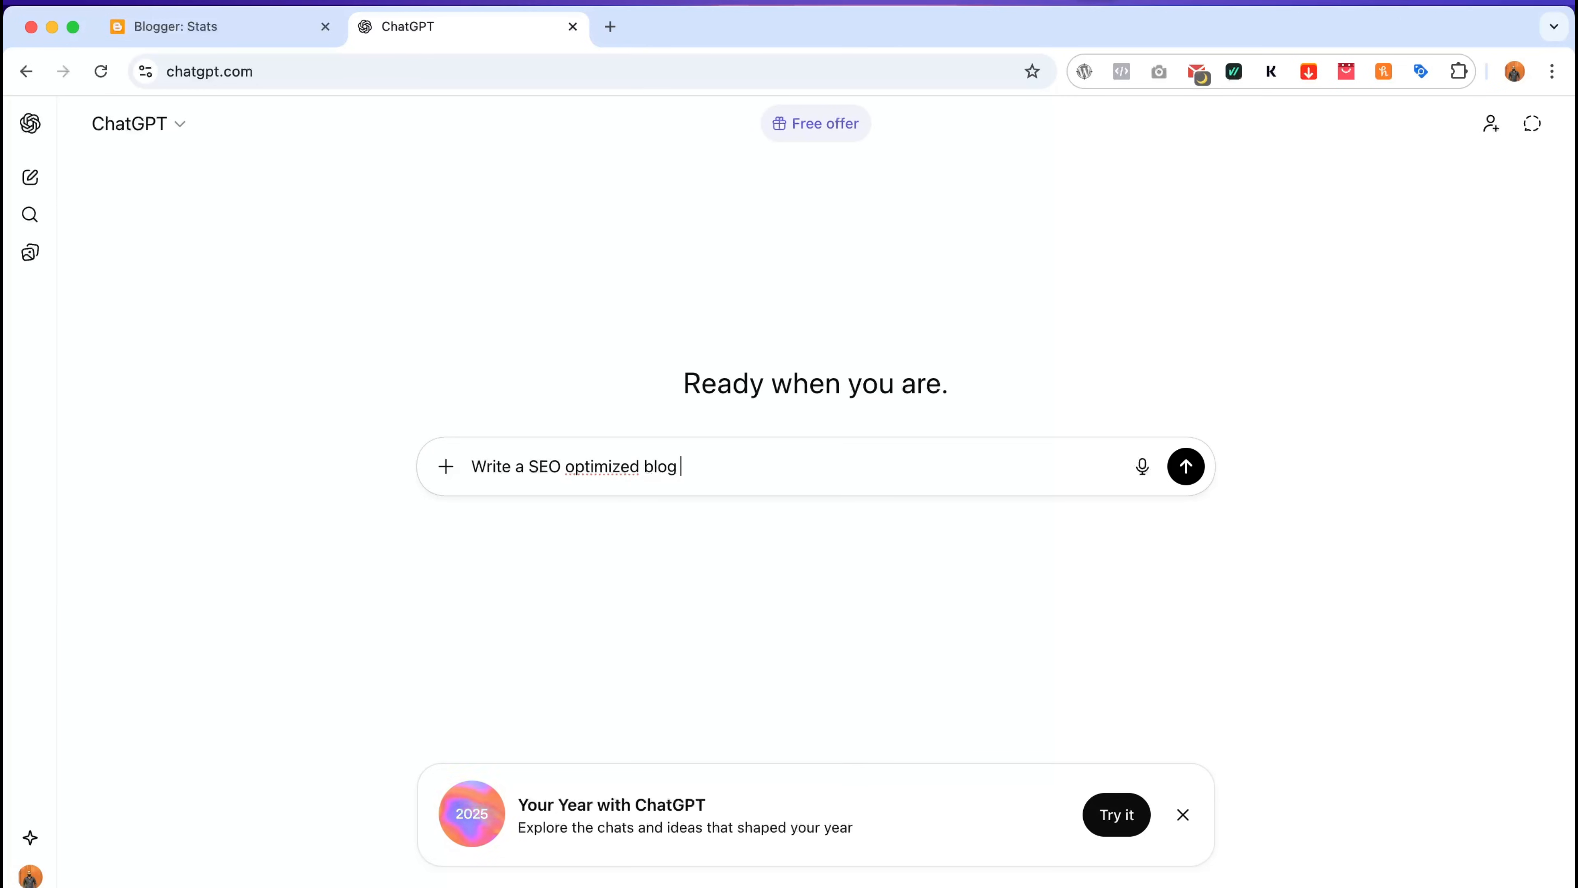
key(BackSpace)
key(BackSpace)
key(BackSpace)
key(BackSpace)
text(jects with CapCut PC Video Editor. Add my video link, add my fiver)
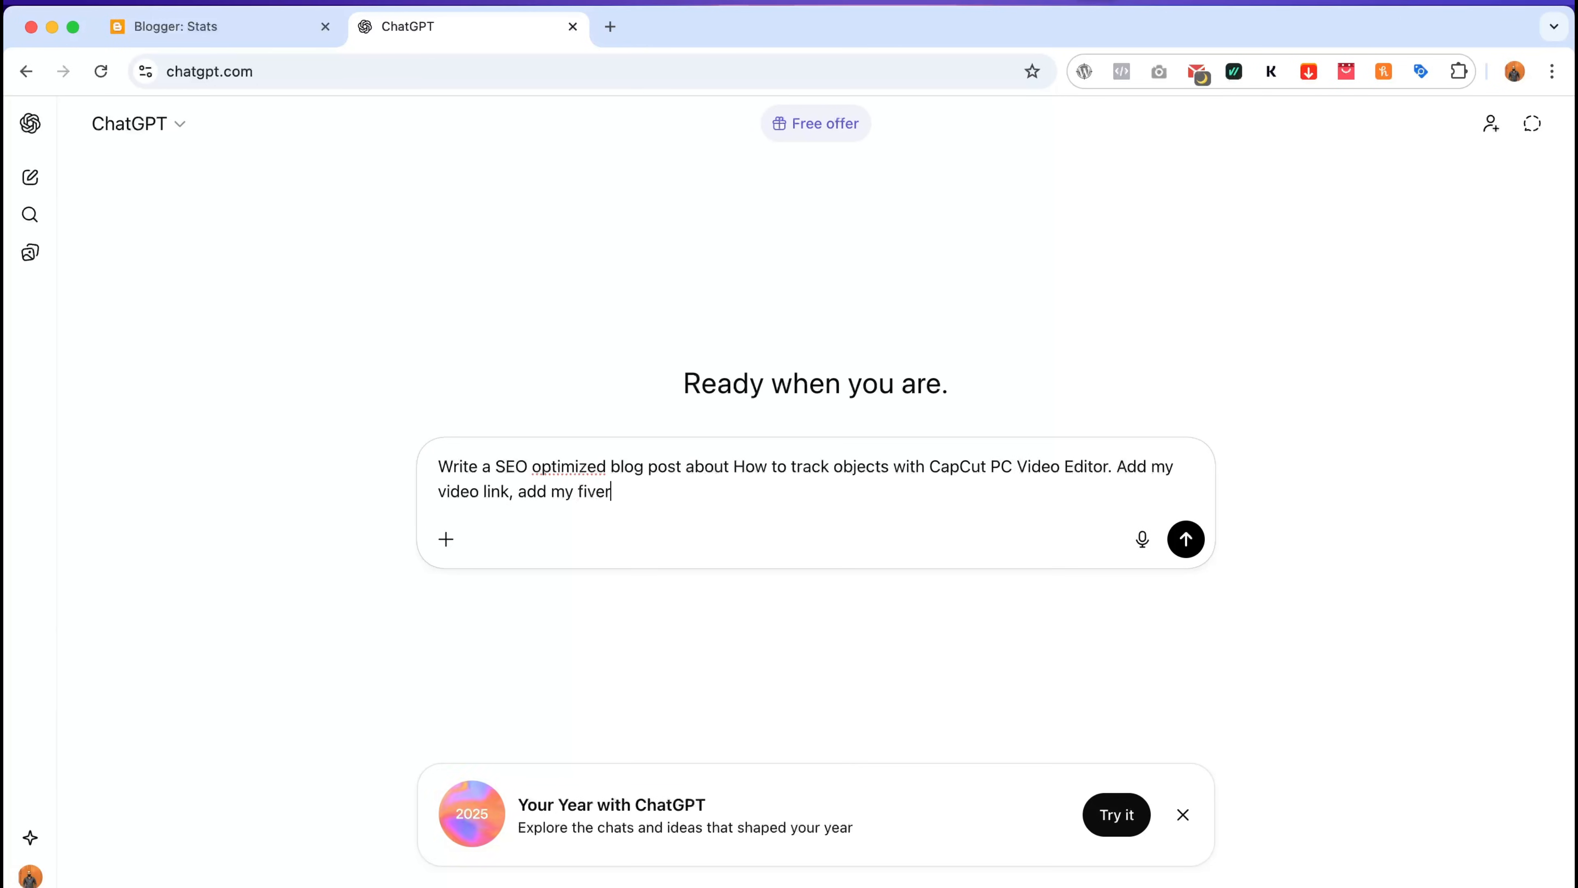
text(r affiliate links and also capcut affiliate link to the post)
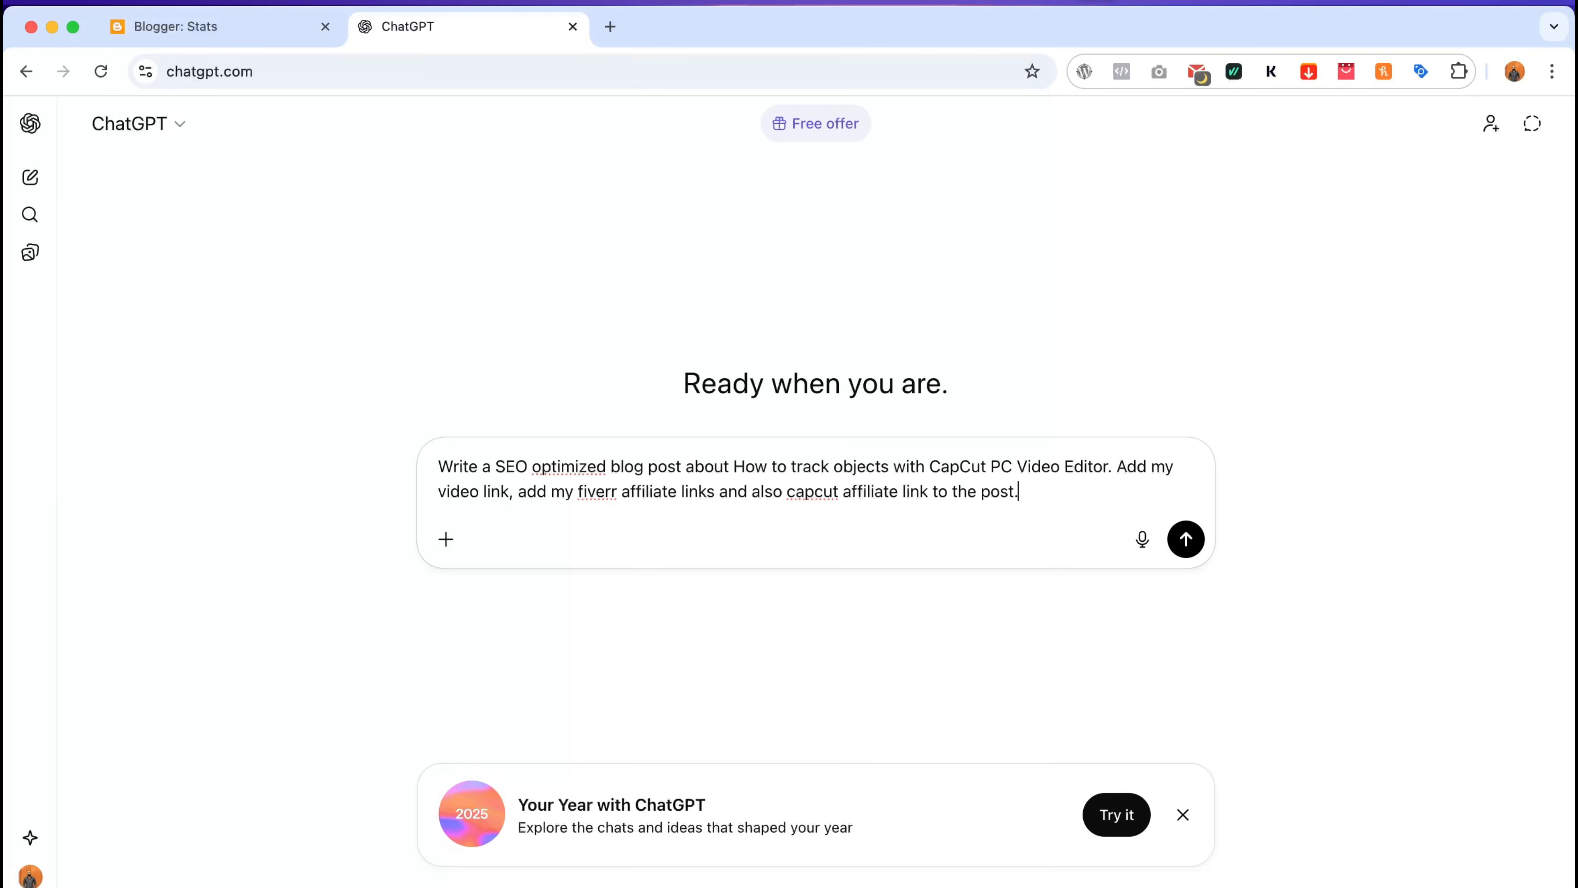
text(.)
key(shift+Return)
key(shift+Return)
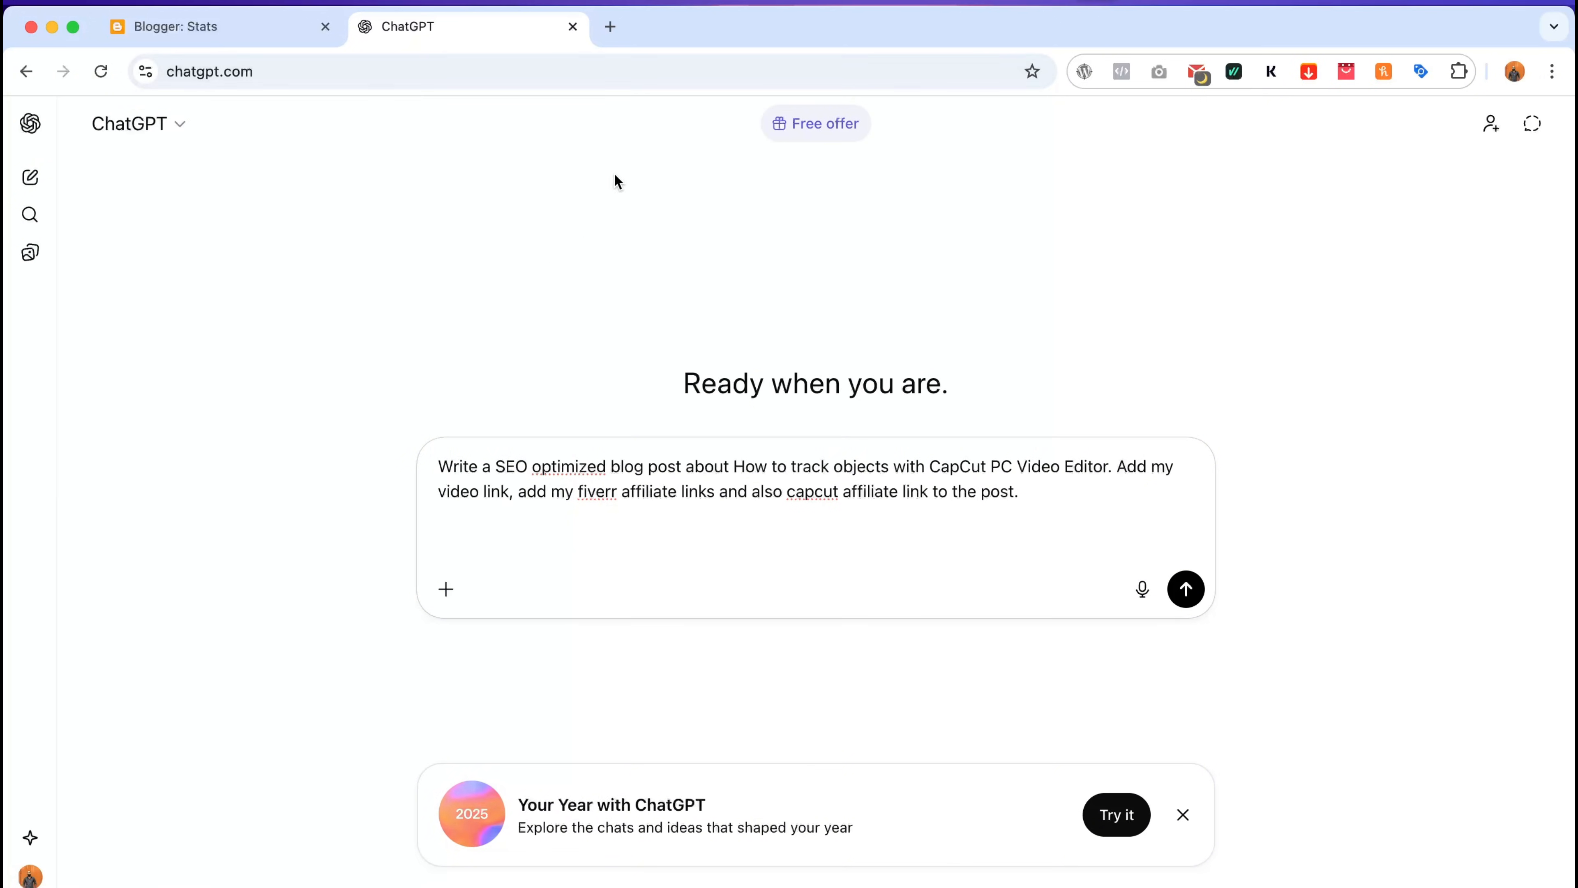
click(606, 34)
text(rafys.net/fiverr)
key(super+a)
key(super+x)
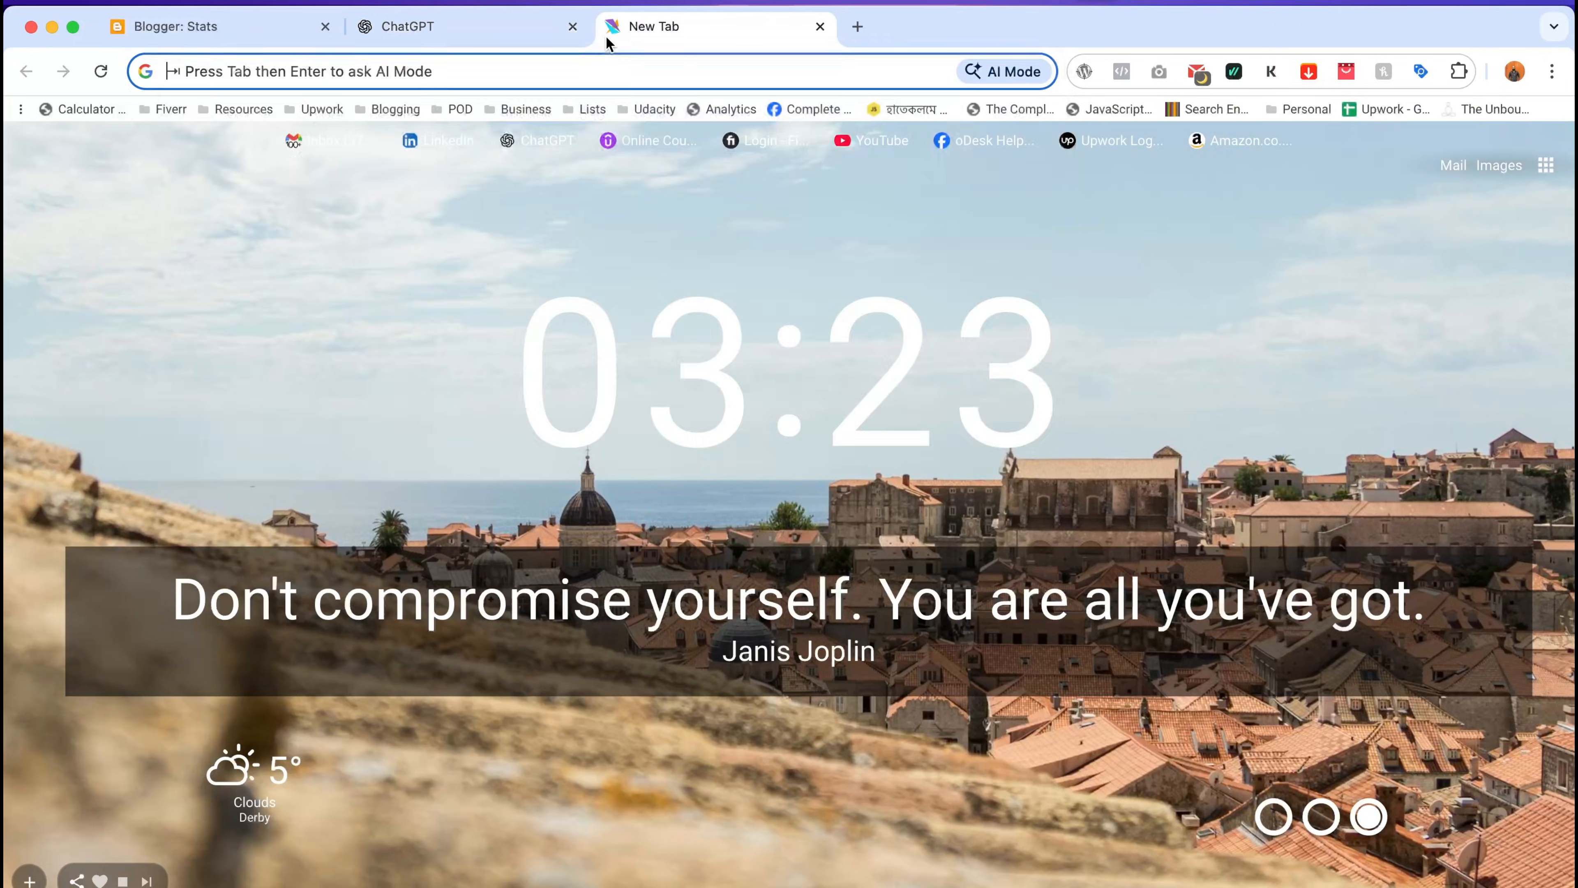
click(496, 34)
key(super+v)
key(shift+Return)
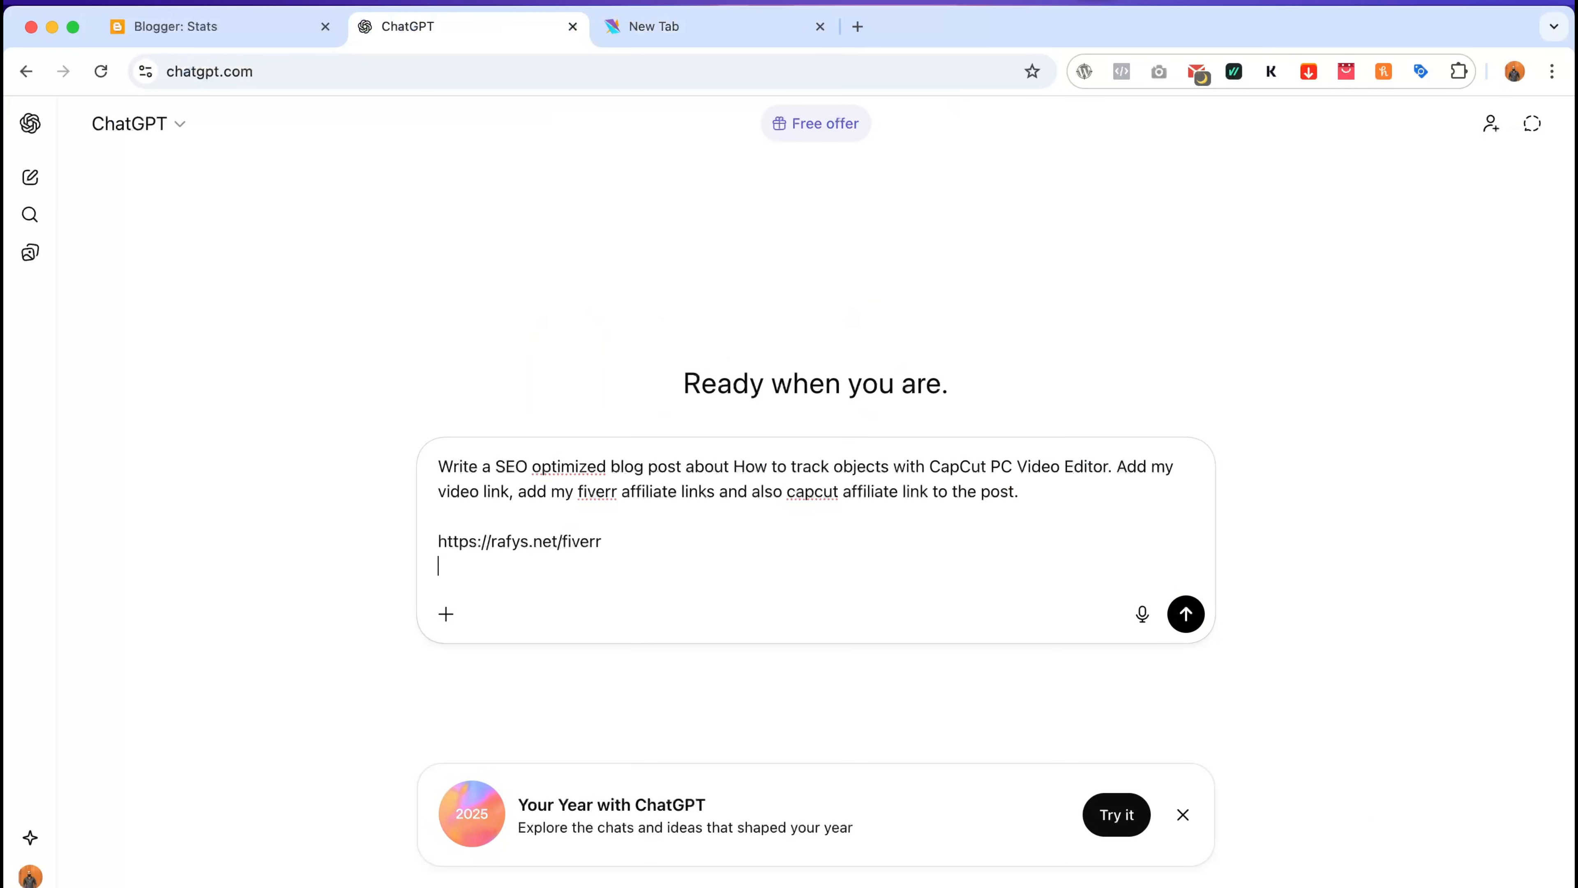
key(super+v)
double_click(585, 568)
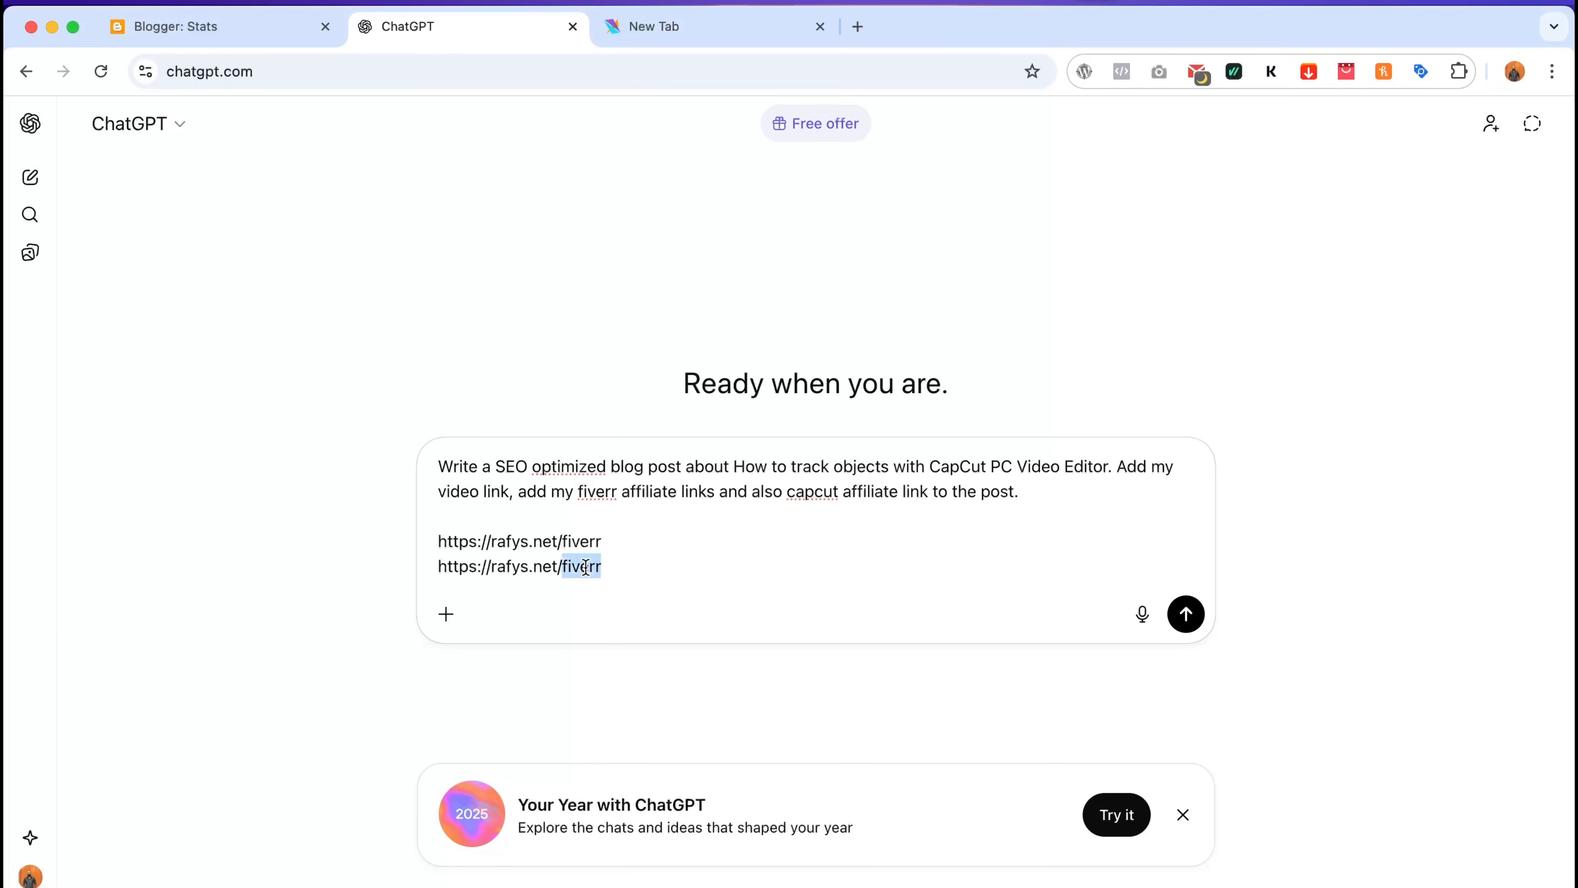
text(capcut)
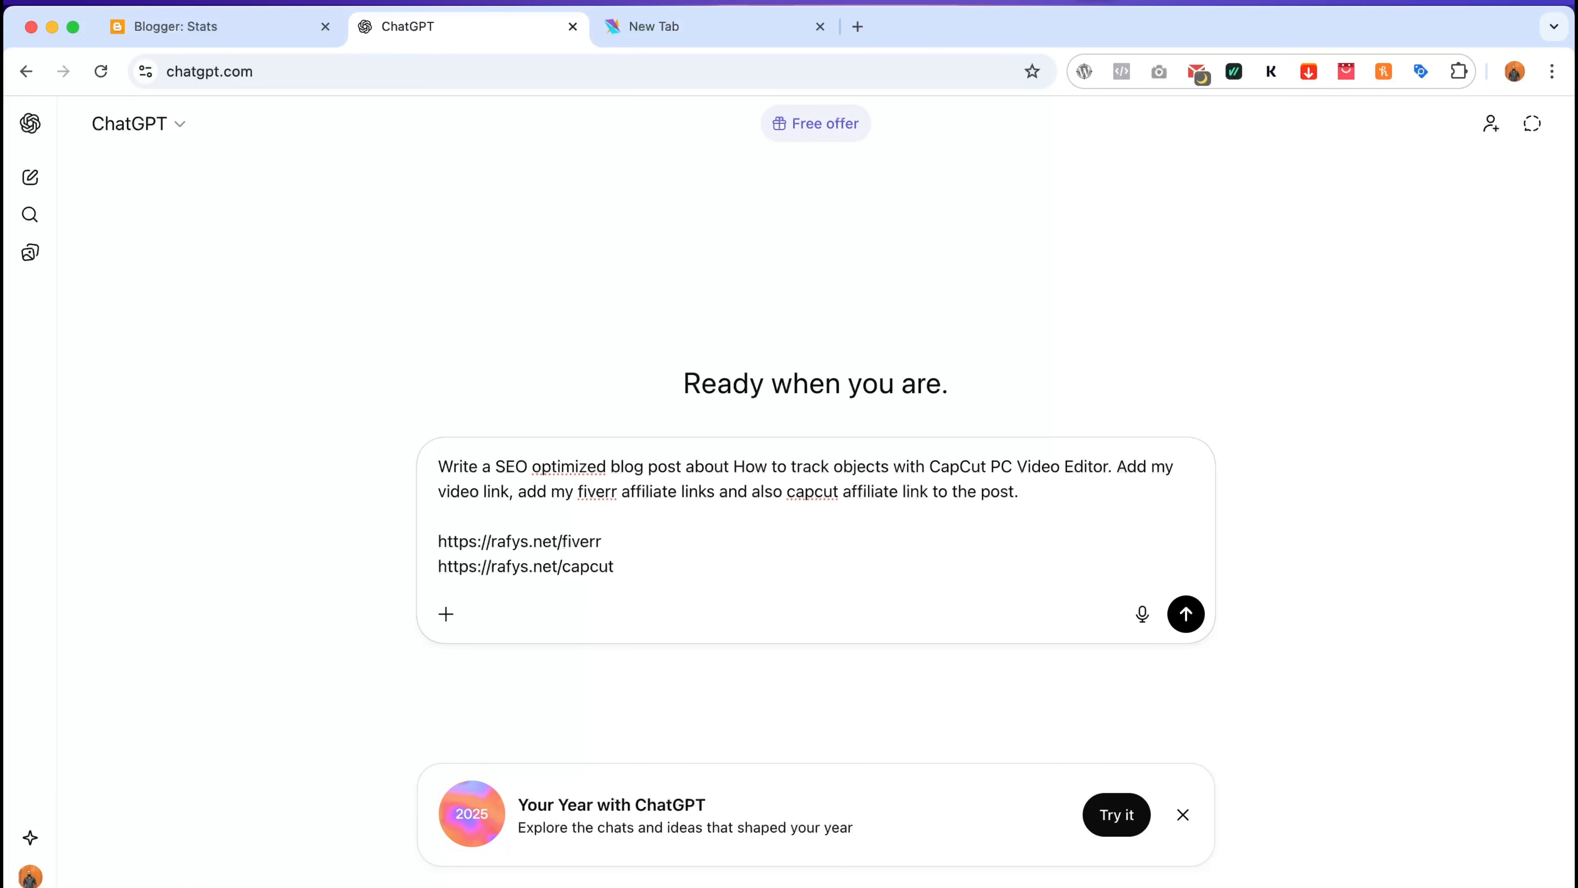
key(Return)
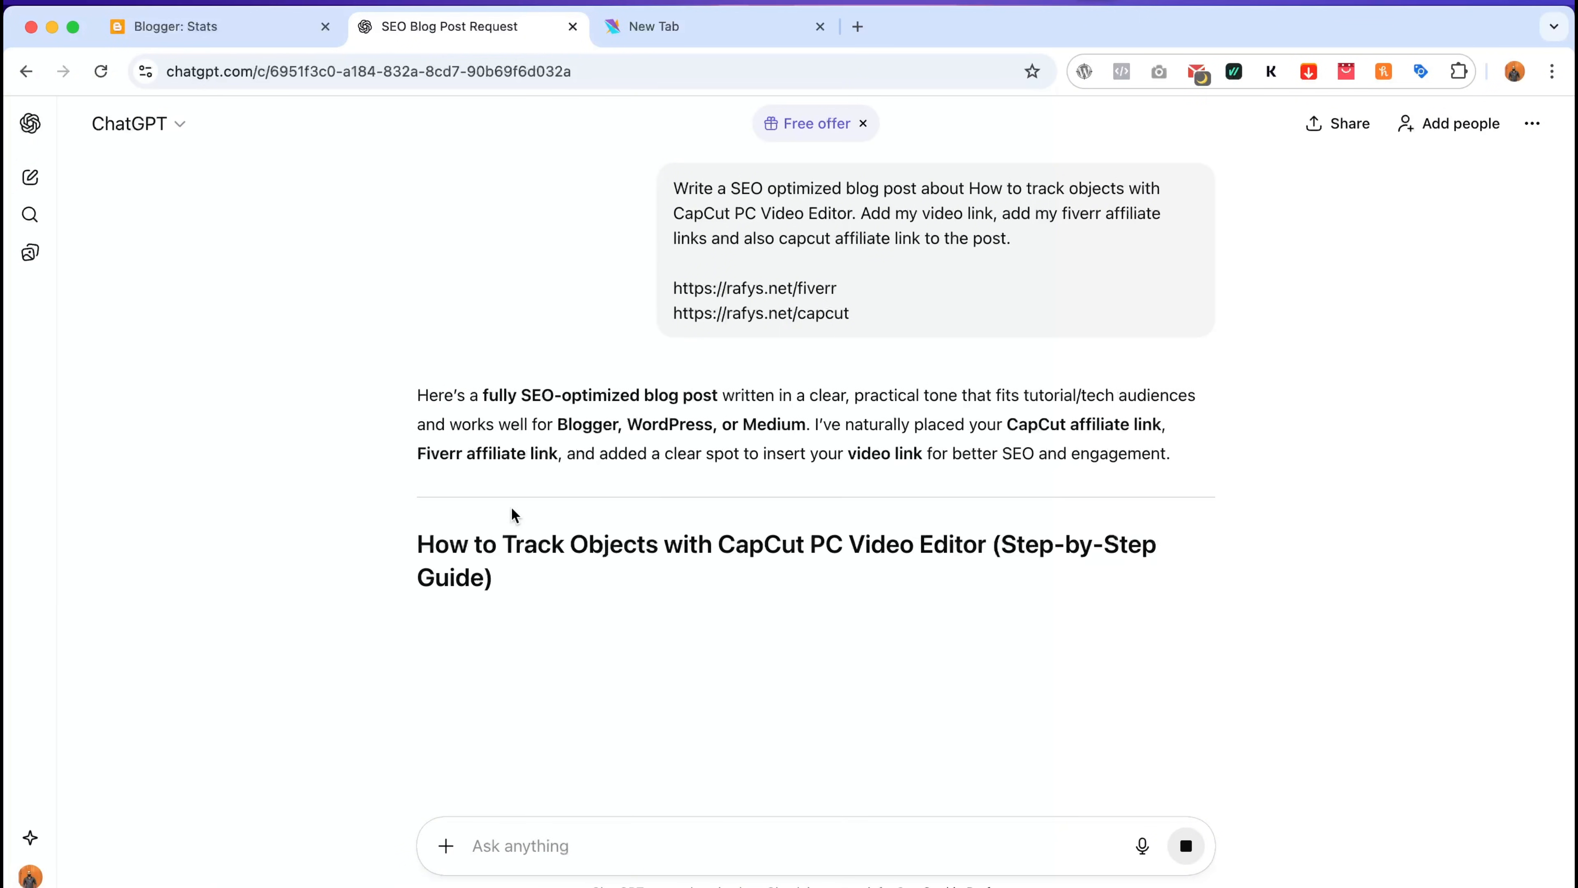
Copy the heading "How to Track Objects with CapCut PC Video Editor (Step-by-Step Guide)" from ChatGPT into the Blogger post's title
double_click(439, 543)
drag(439, 542, 498, 576)
key(ctrl+Right)
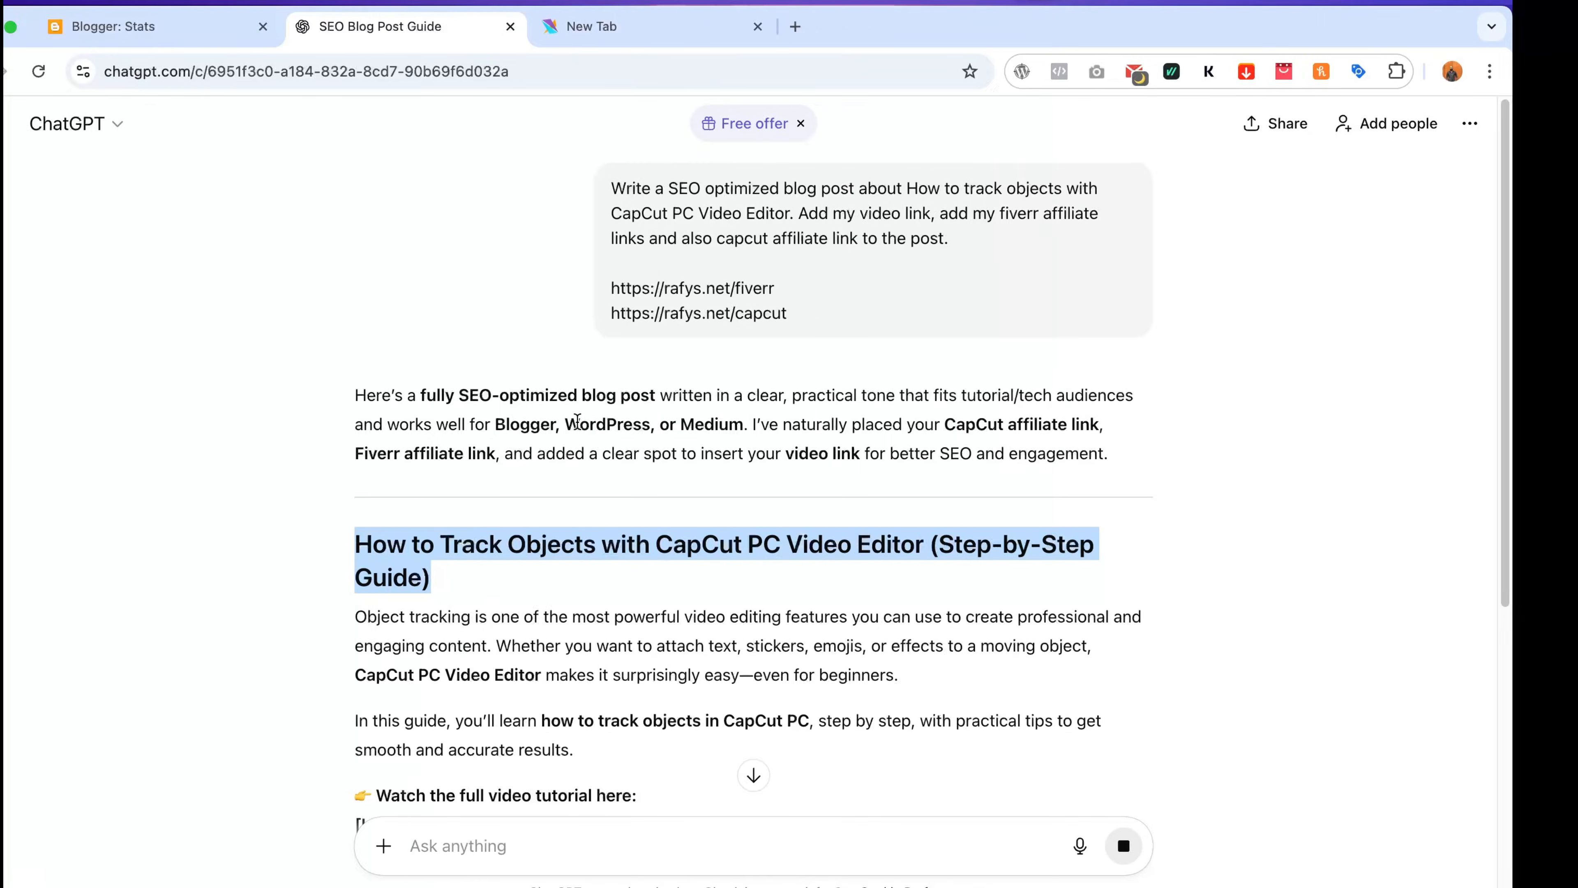
click(338, 210)
key(super+v)
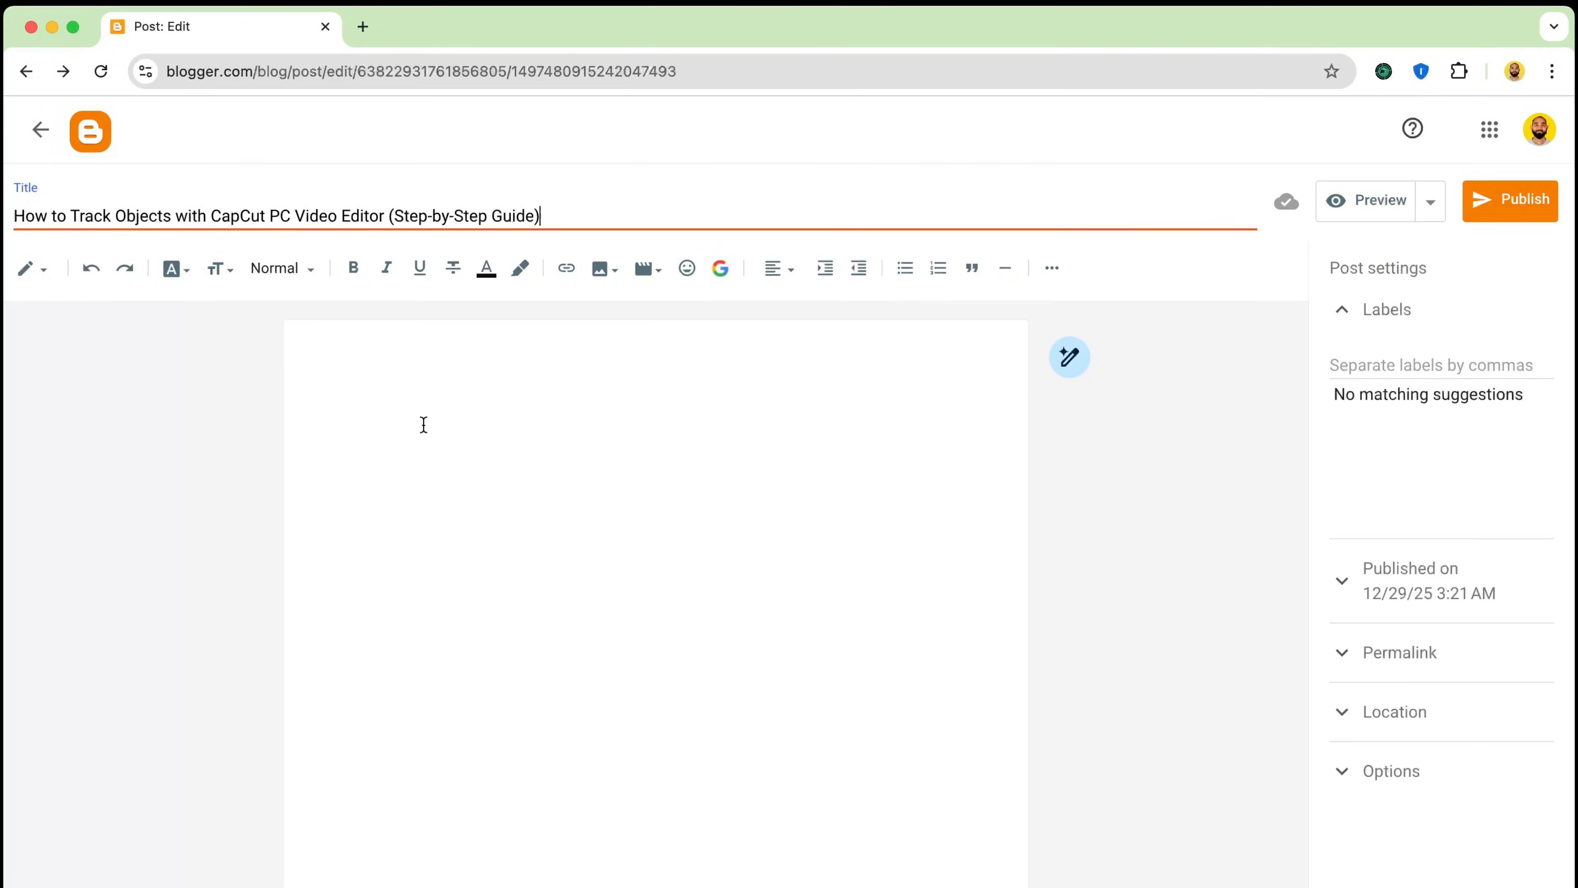
Copy the generated article body, from the introduction through the final CapCut download link, from ChatGPT into the Blogger post's body
key(ctrl+Left)
drag(417, 520, 570, 177)
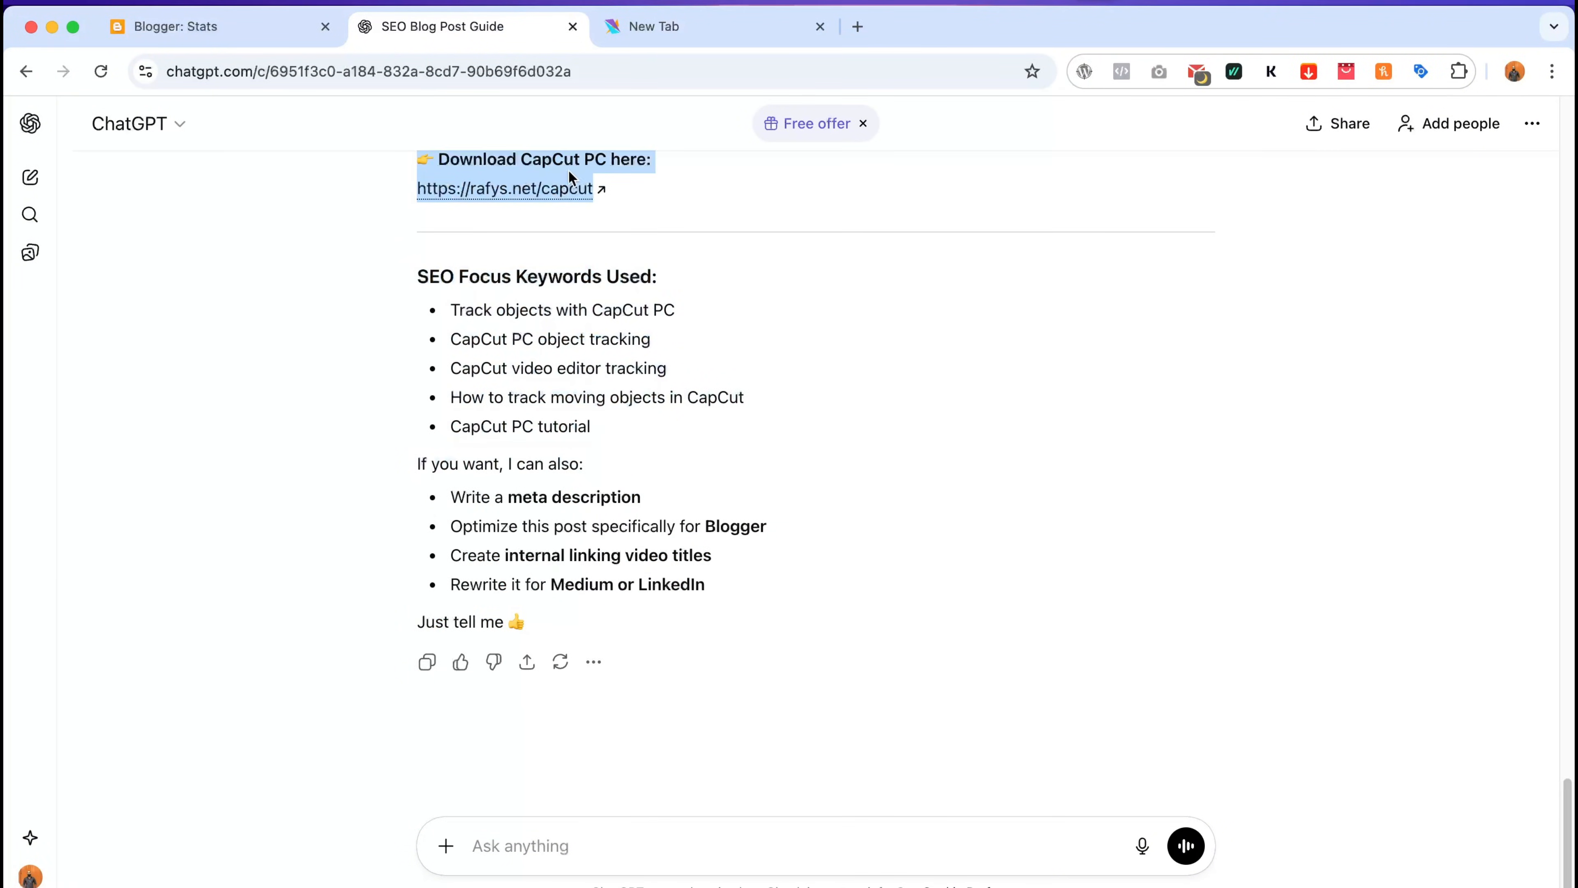
right_click(569, 177)
click(603, 218)
key(ctrl+Right)
click(531, 409)
key(cmd+v)
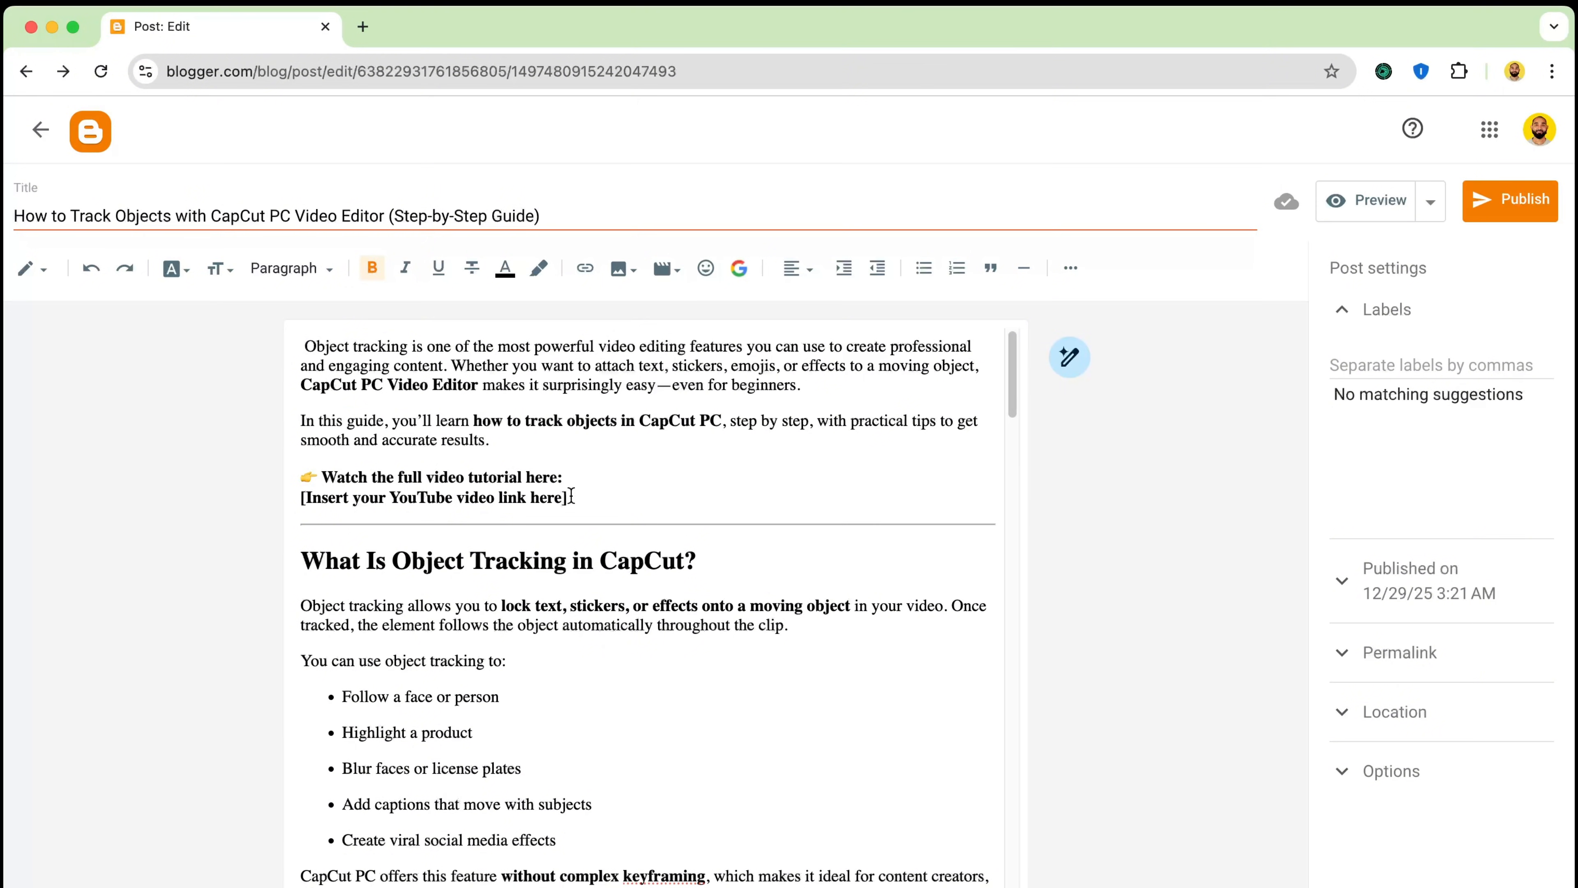
Replace the "[Insert your YouTube video link here]" placeholder with the embedded YouTube video "Right Way to Do Motion Tracking in CapCut", found by its pasted URL
drag(309, 514, 300, 510)
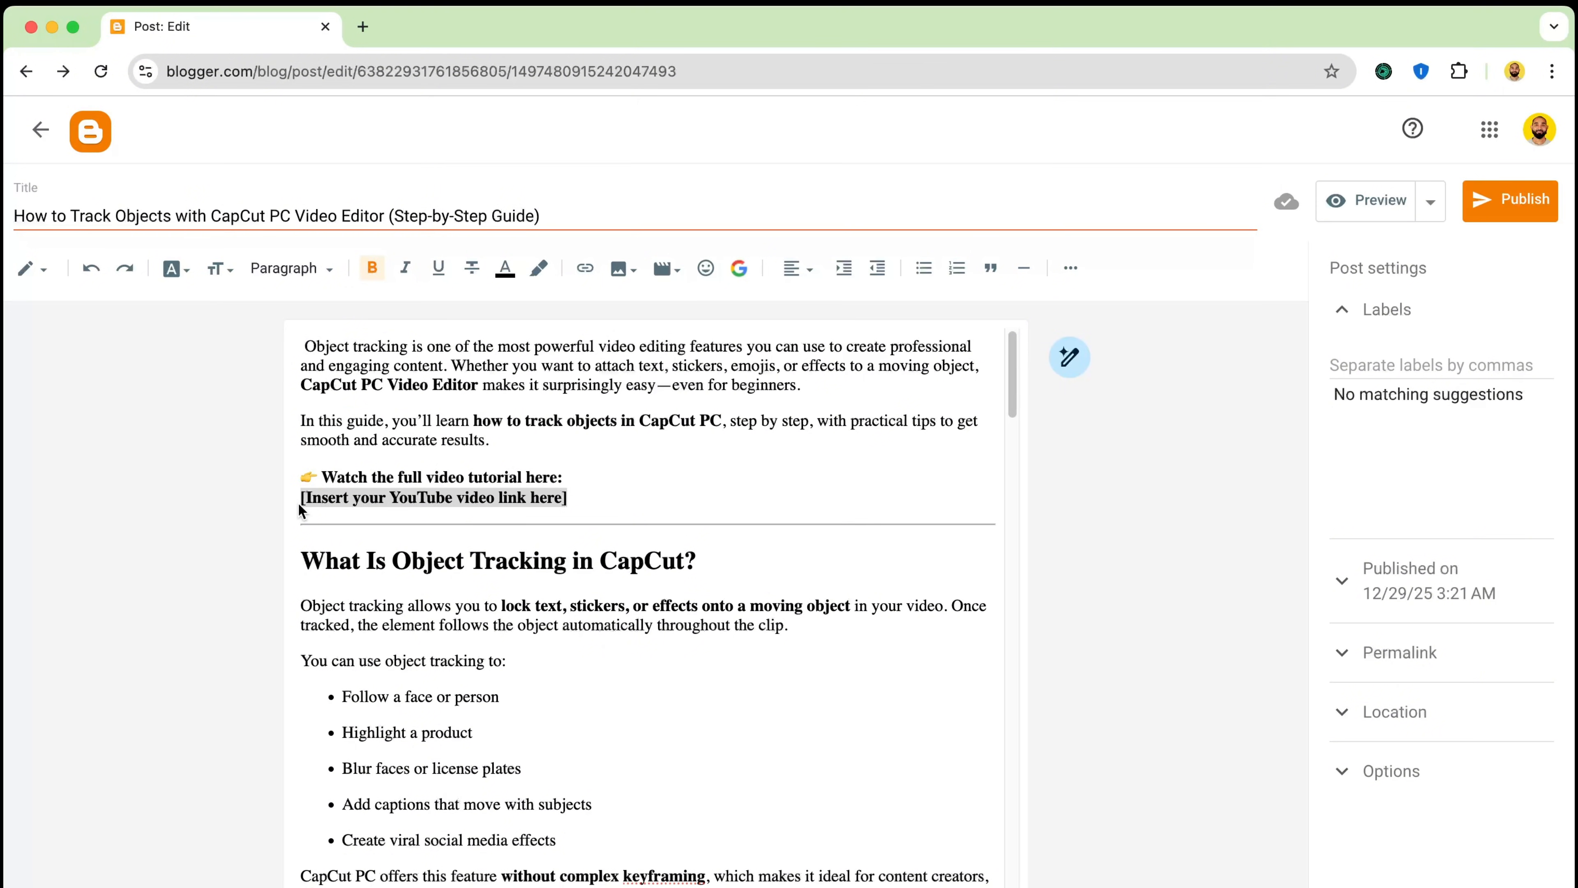
key(BackSpace)
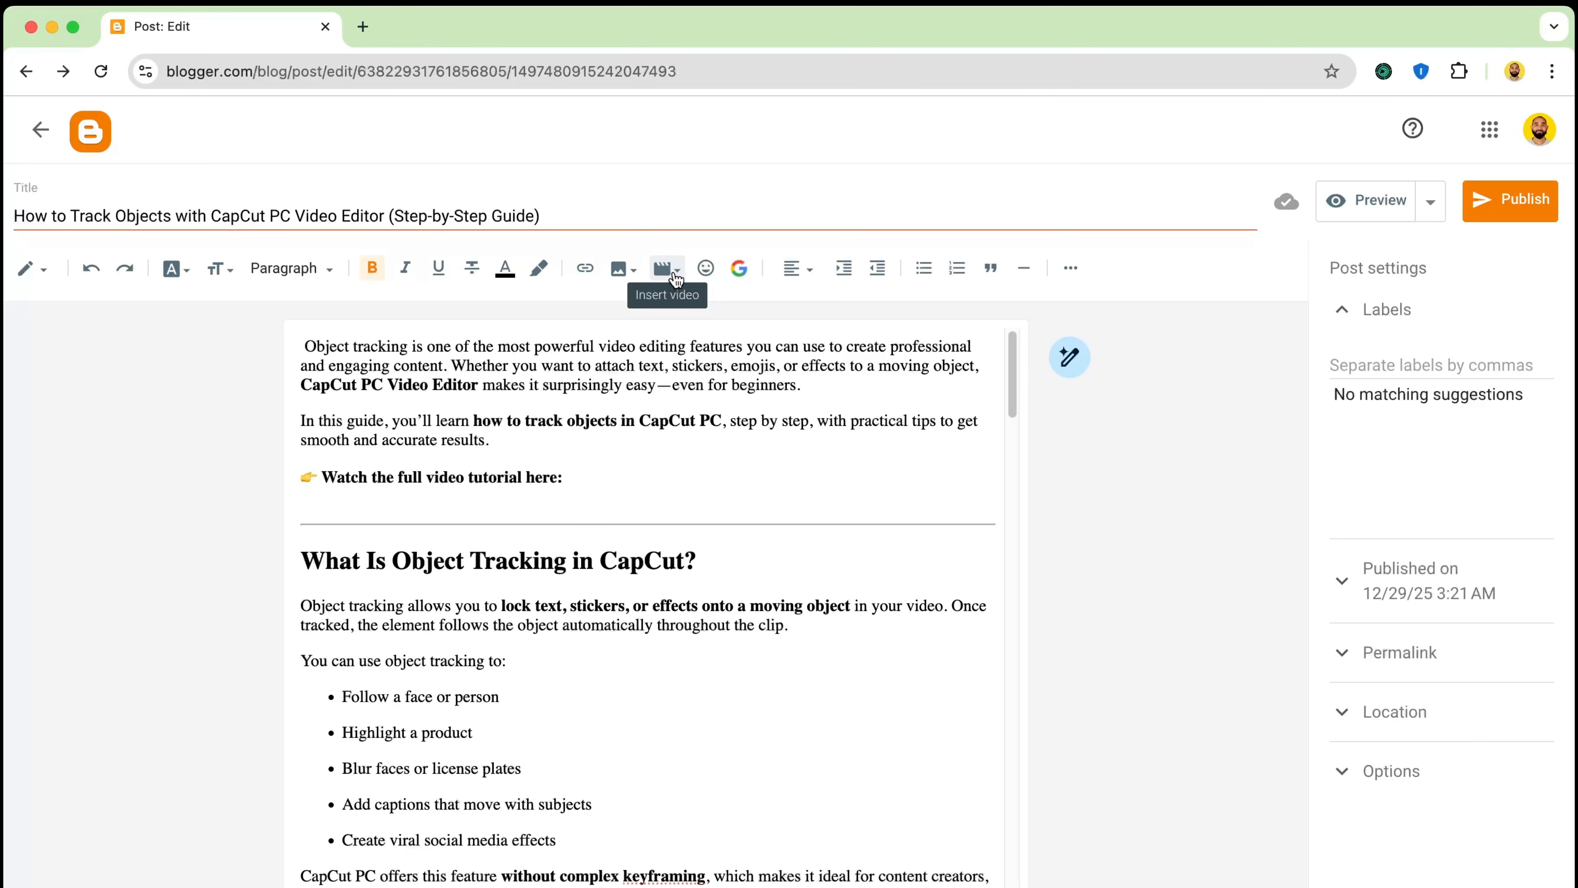
click(677, 278)
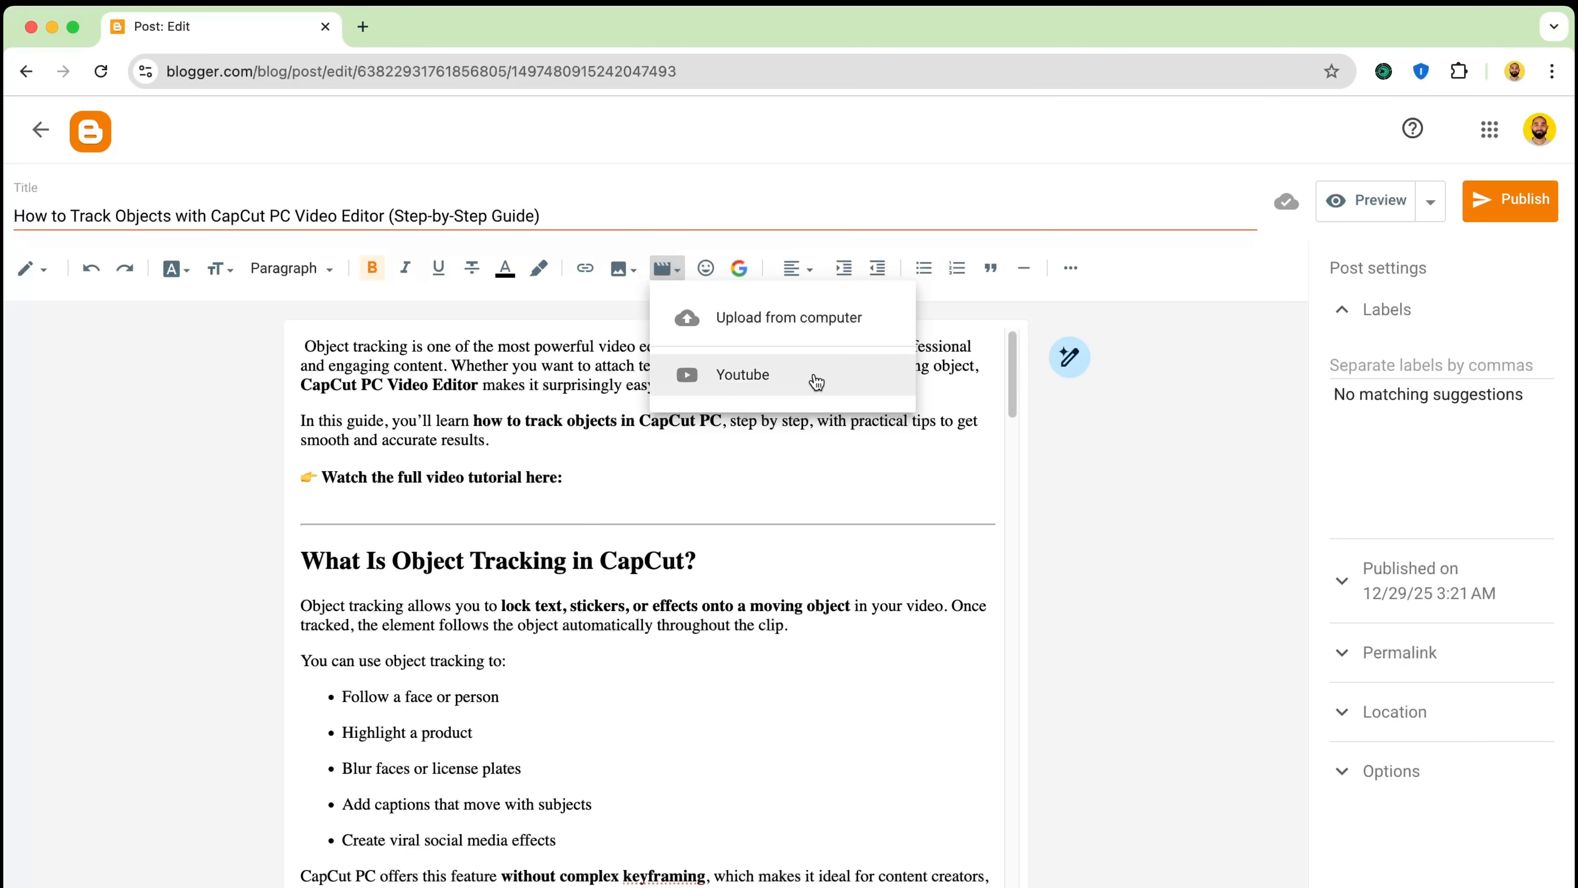
click(772, 375)
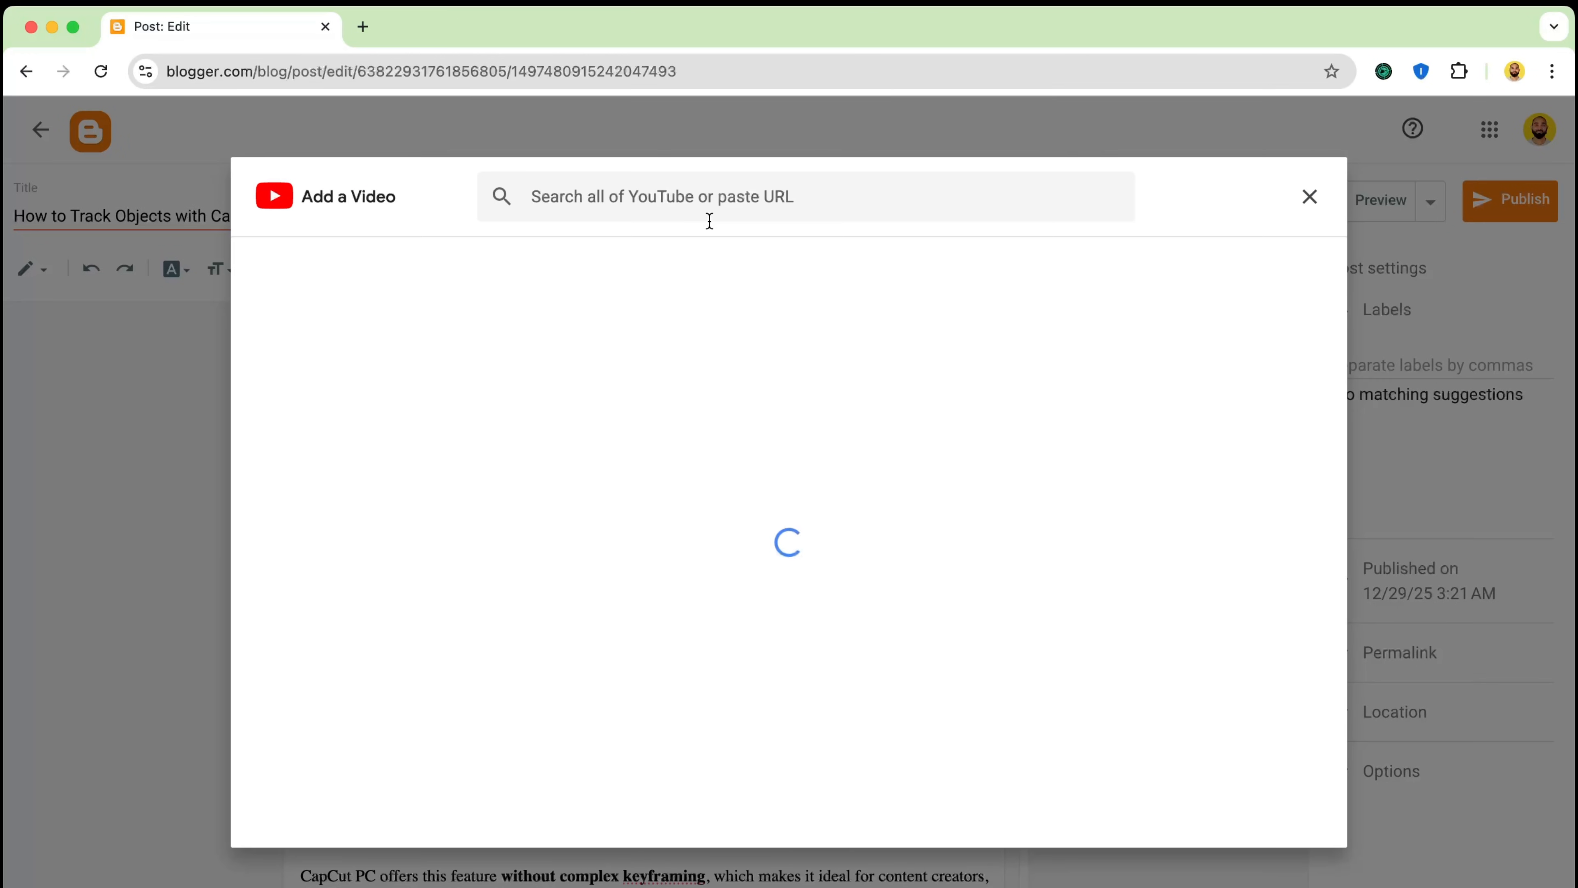
key(super+v)
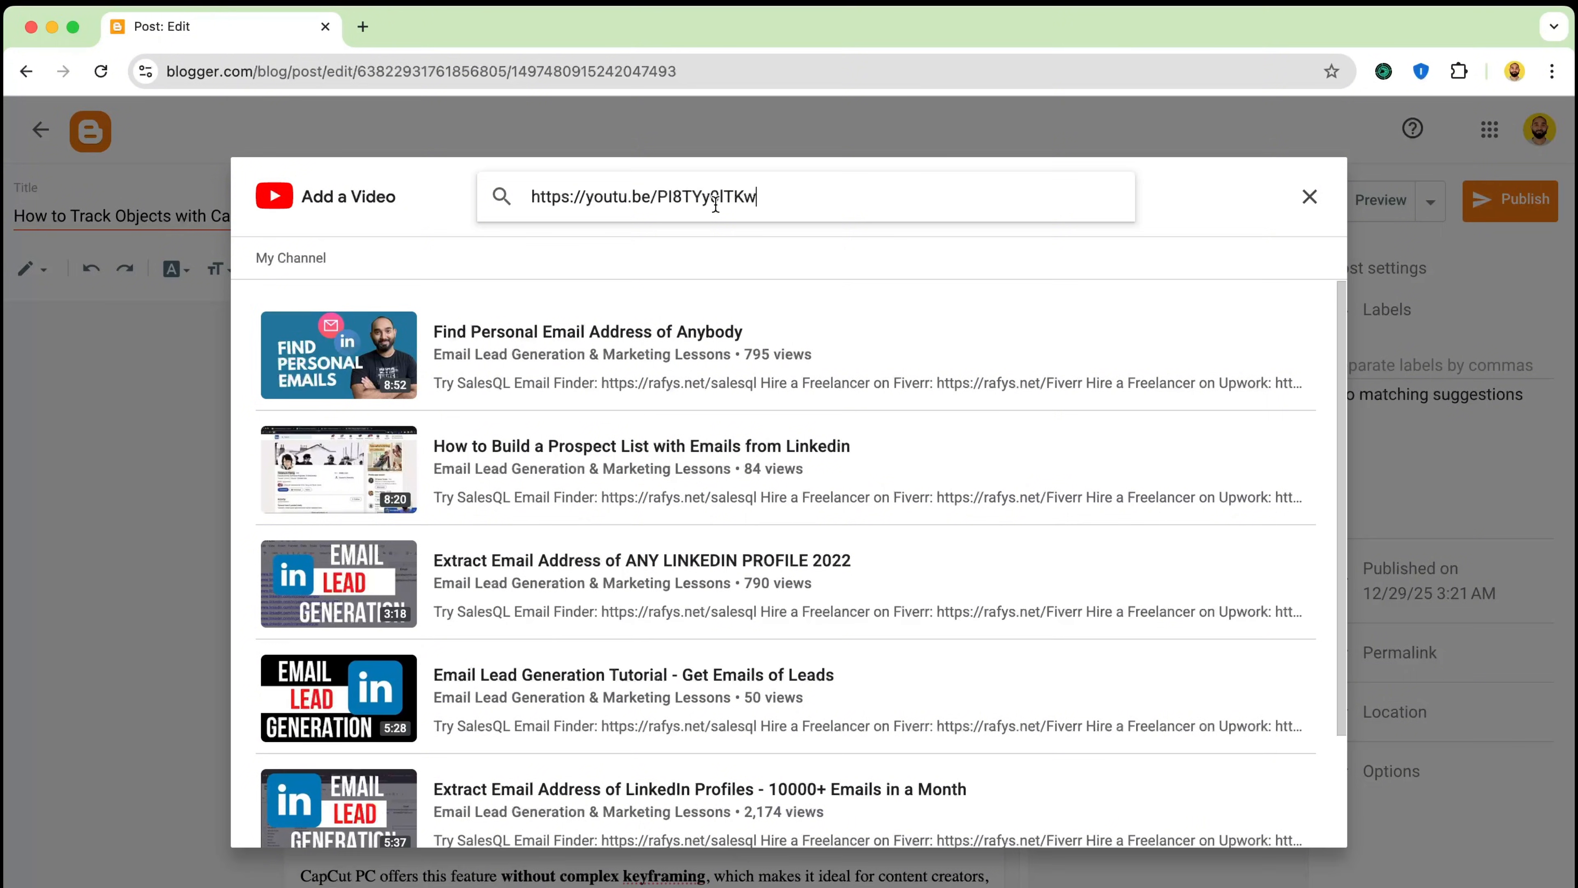
key(Return)
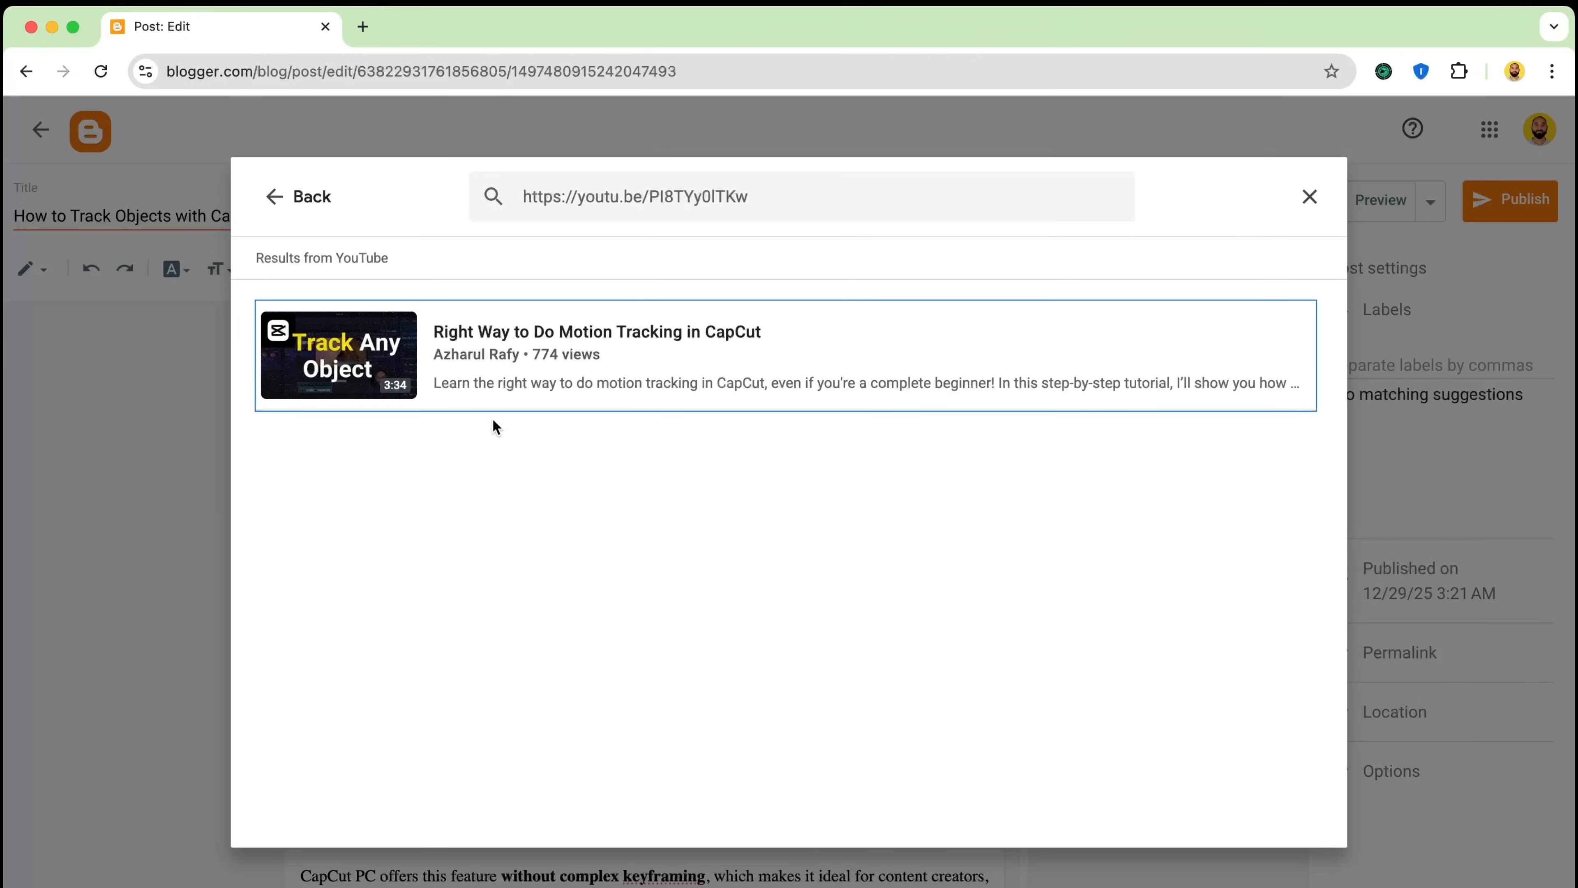
click(543, 392)
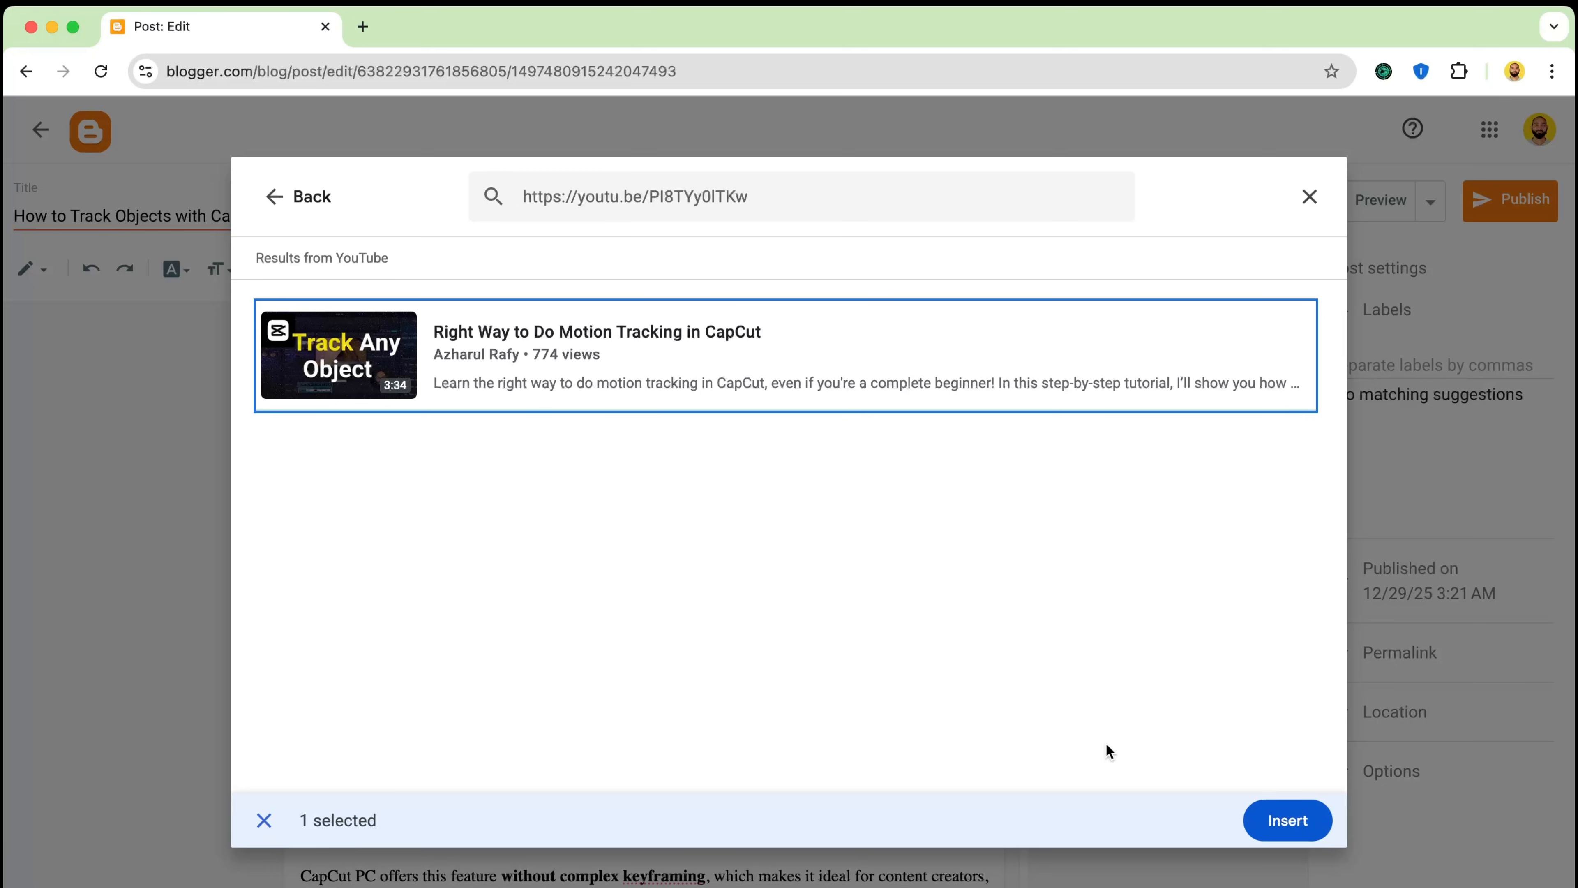
click(1287, 821)
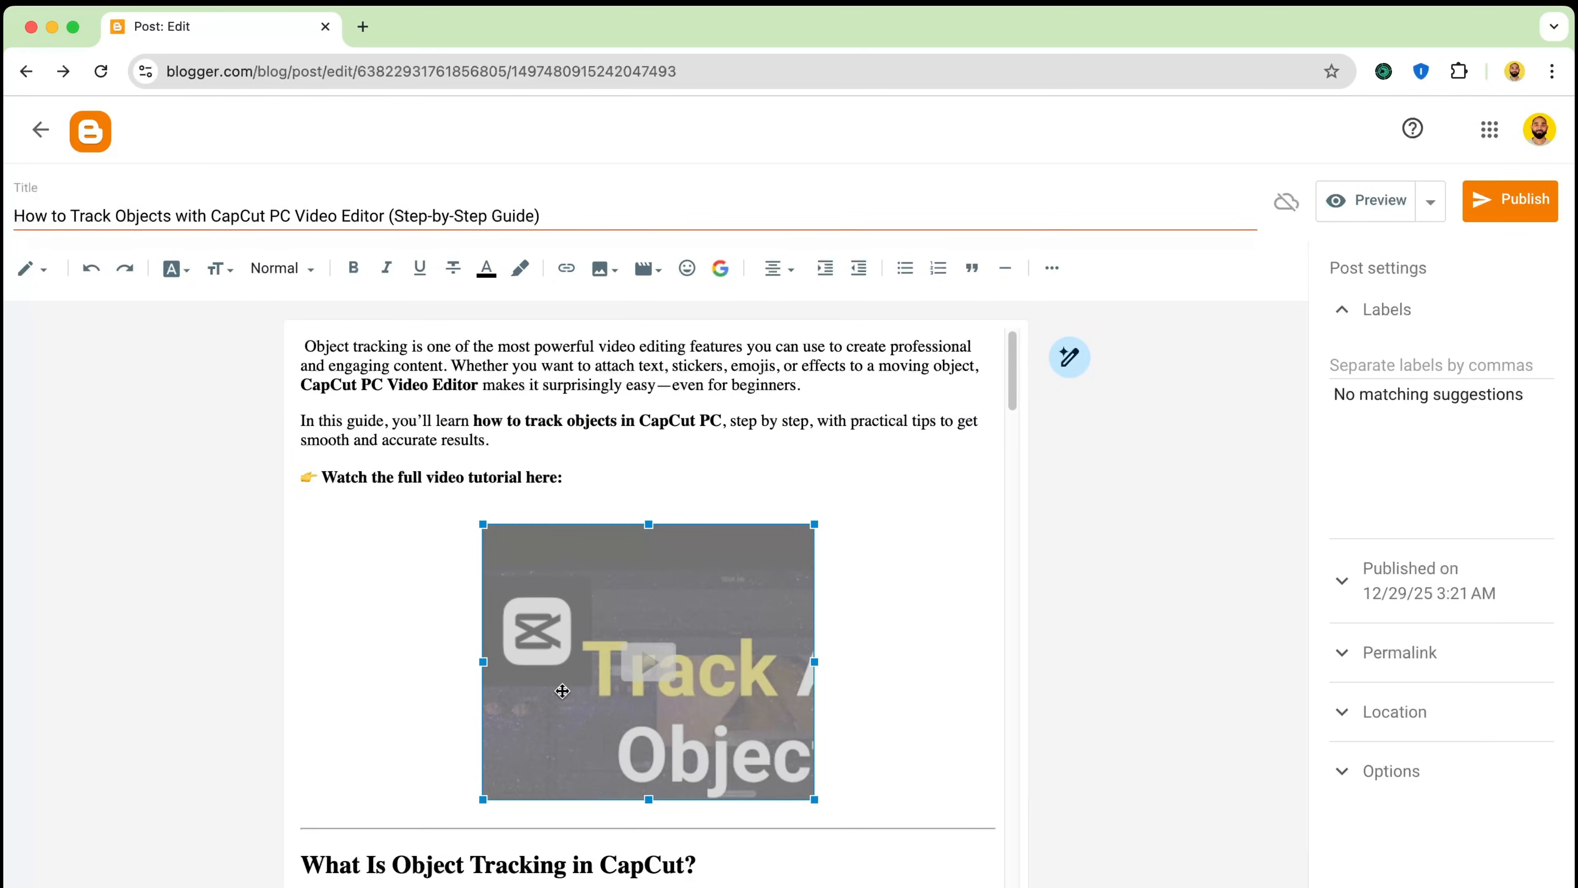
Enlarge the embedded YouTube video to nearly the full text width, then slightly reduce its height
scroll(562, 691, down, 2)
drag(483, 685, 320, 699)
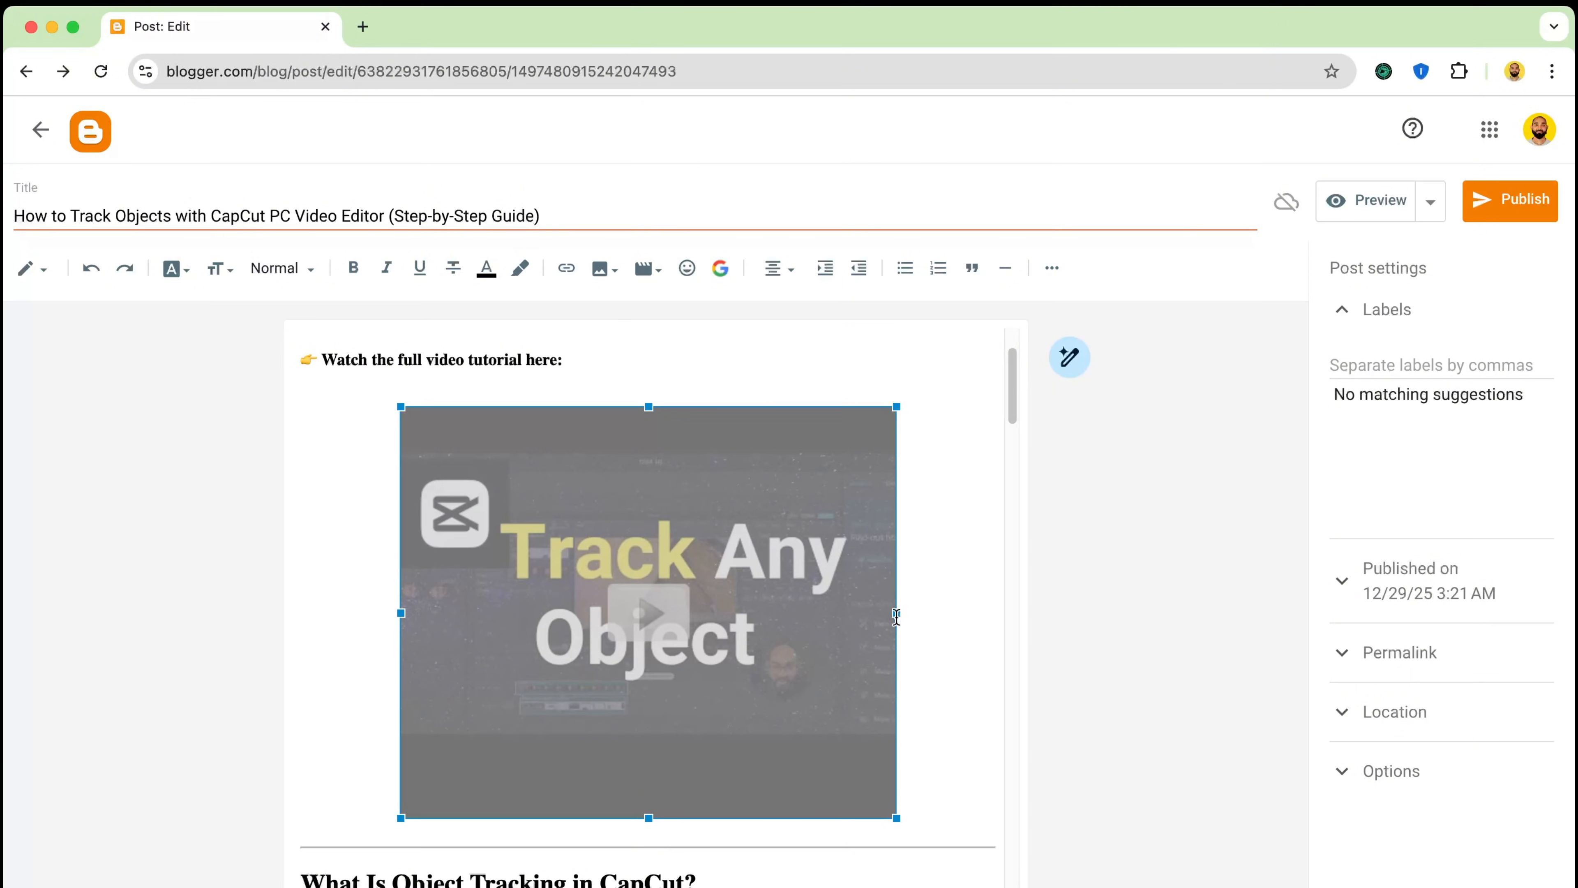
drag(894, 613, 987, 613)
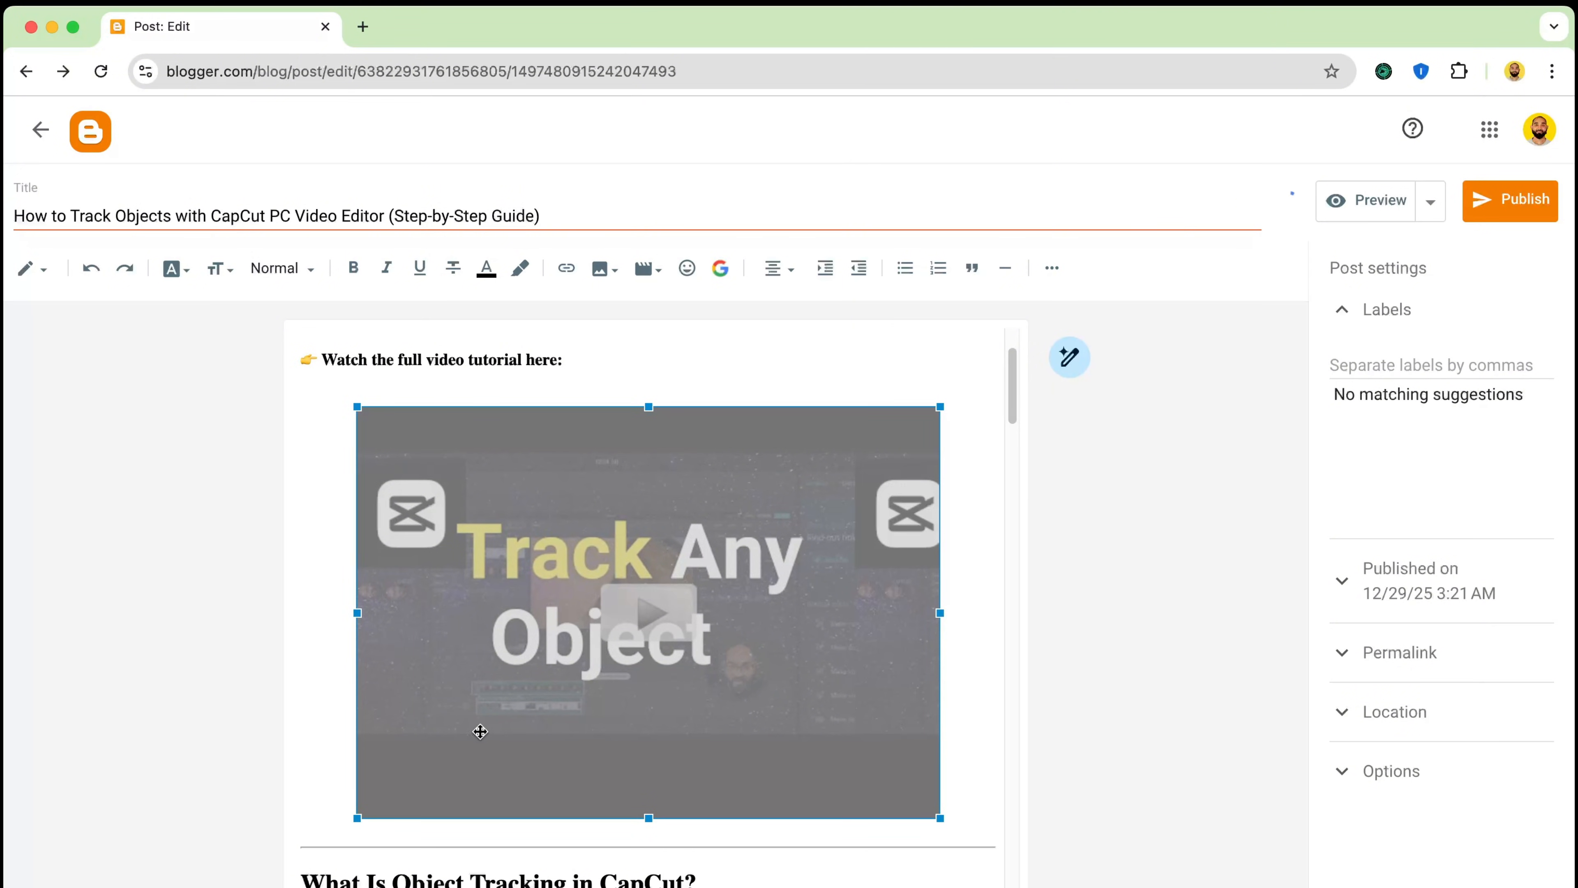
drag(652, 822, 651, 782)
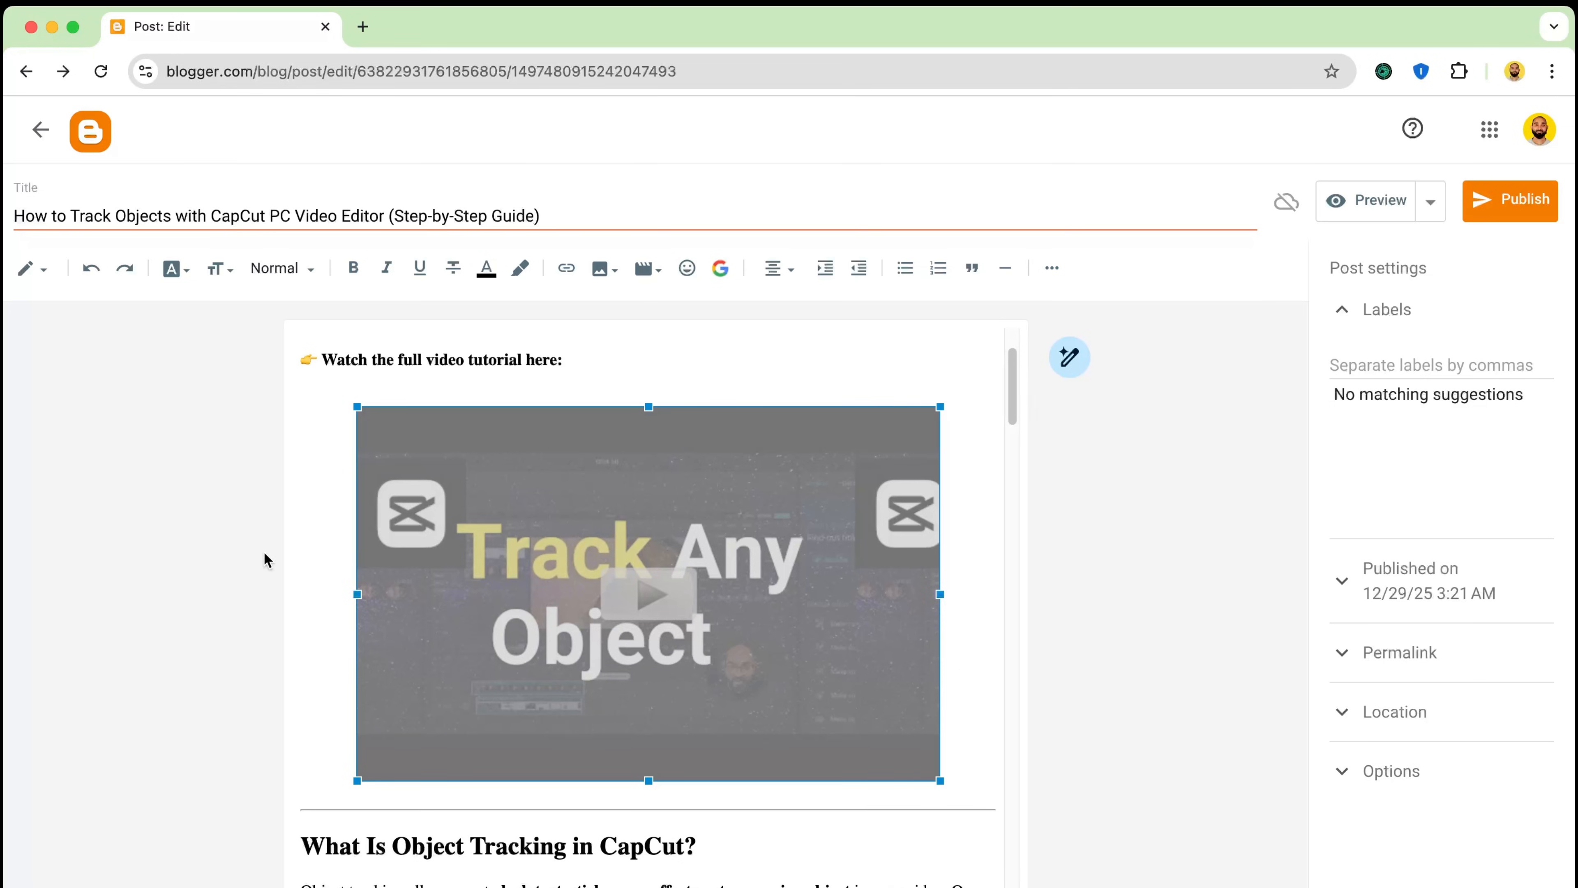
Review the post's body from the video to the Final Thoughts section, checking the CapCut and Fiverr affiliate links
scroll(384, 457, up, 2)
scroll(396, 541, down, 4)
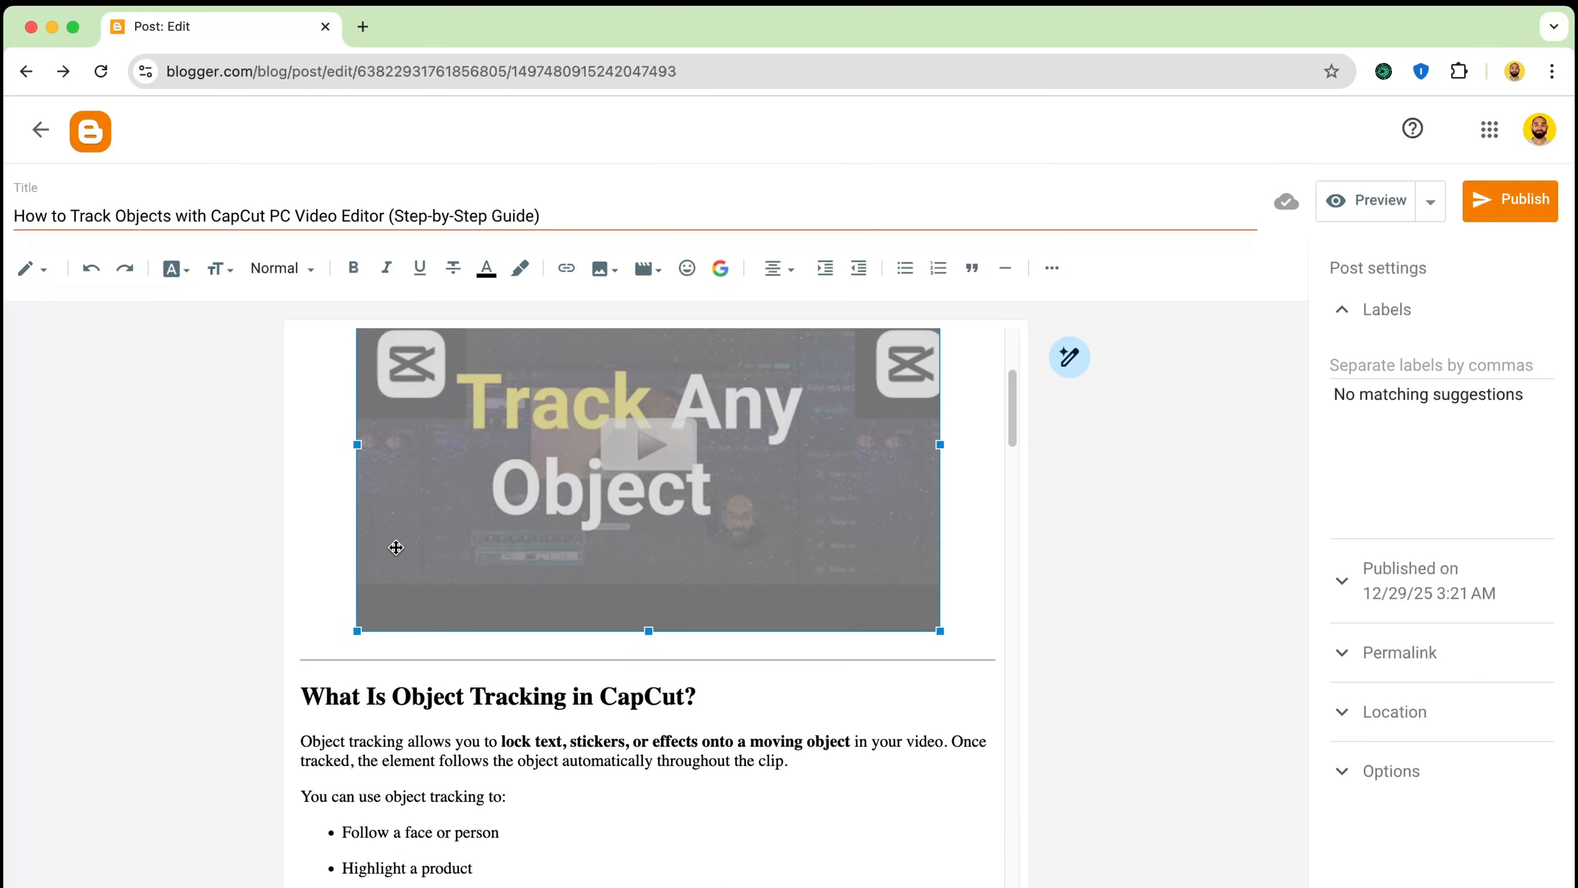
click(300, 697)
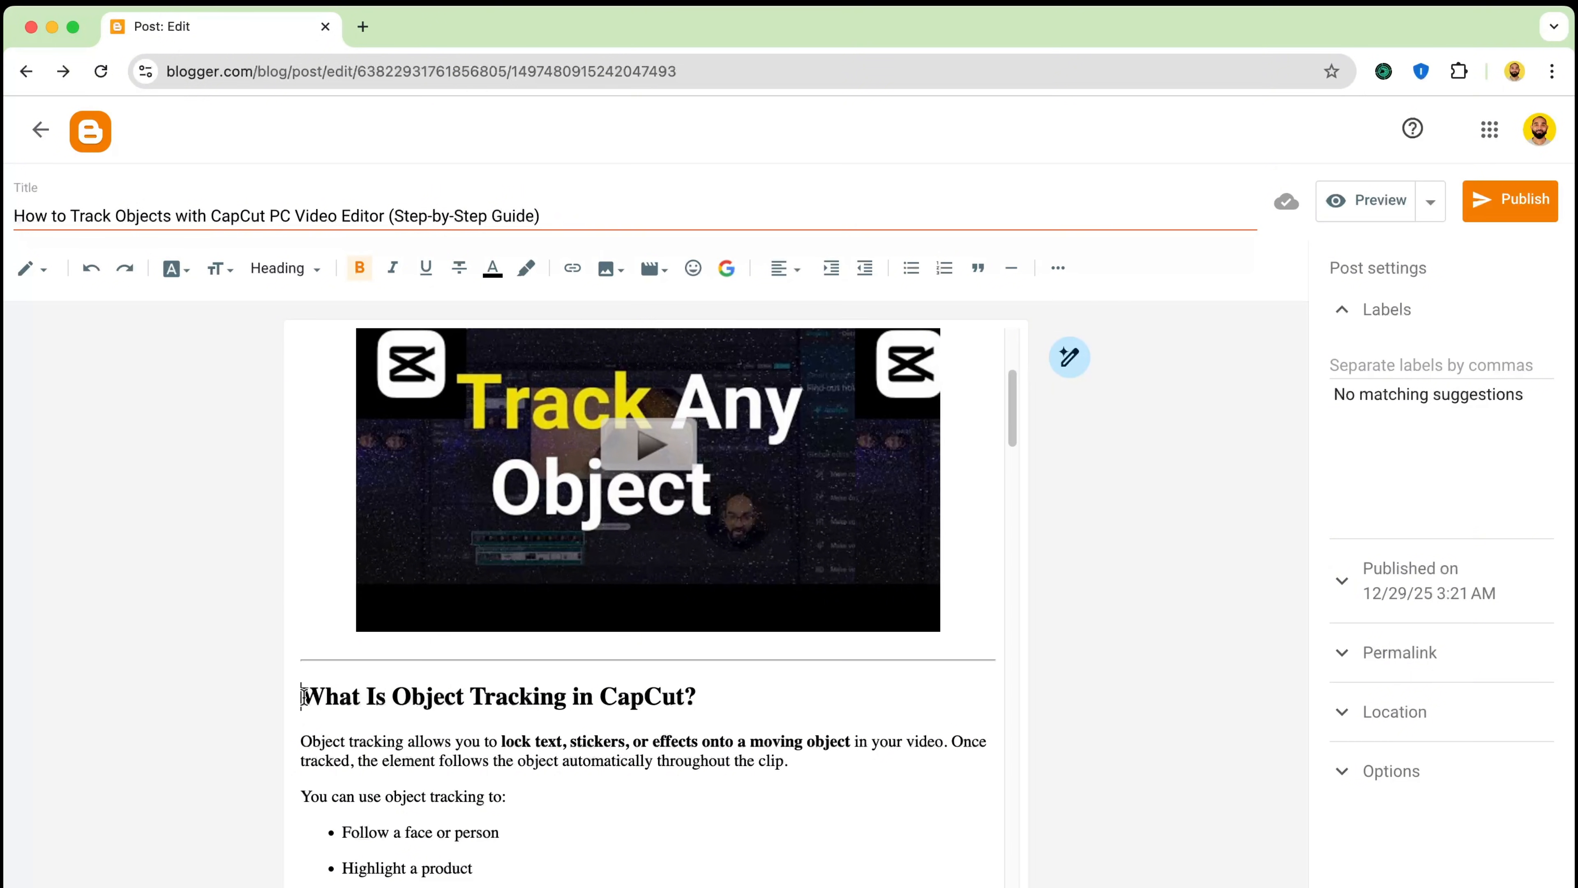
scroll(304, 696, down, 10)
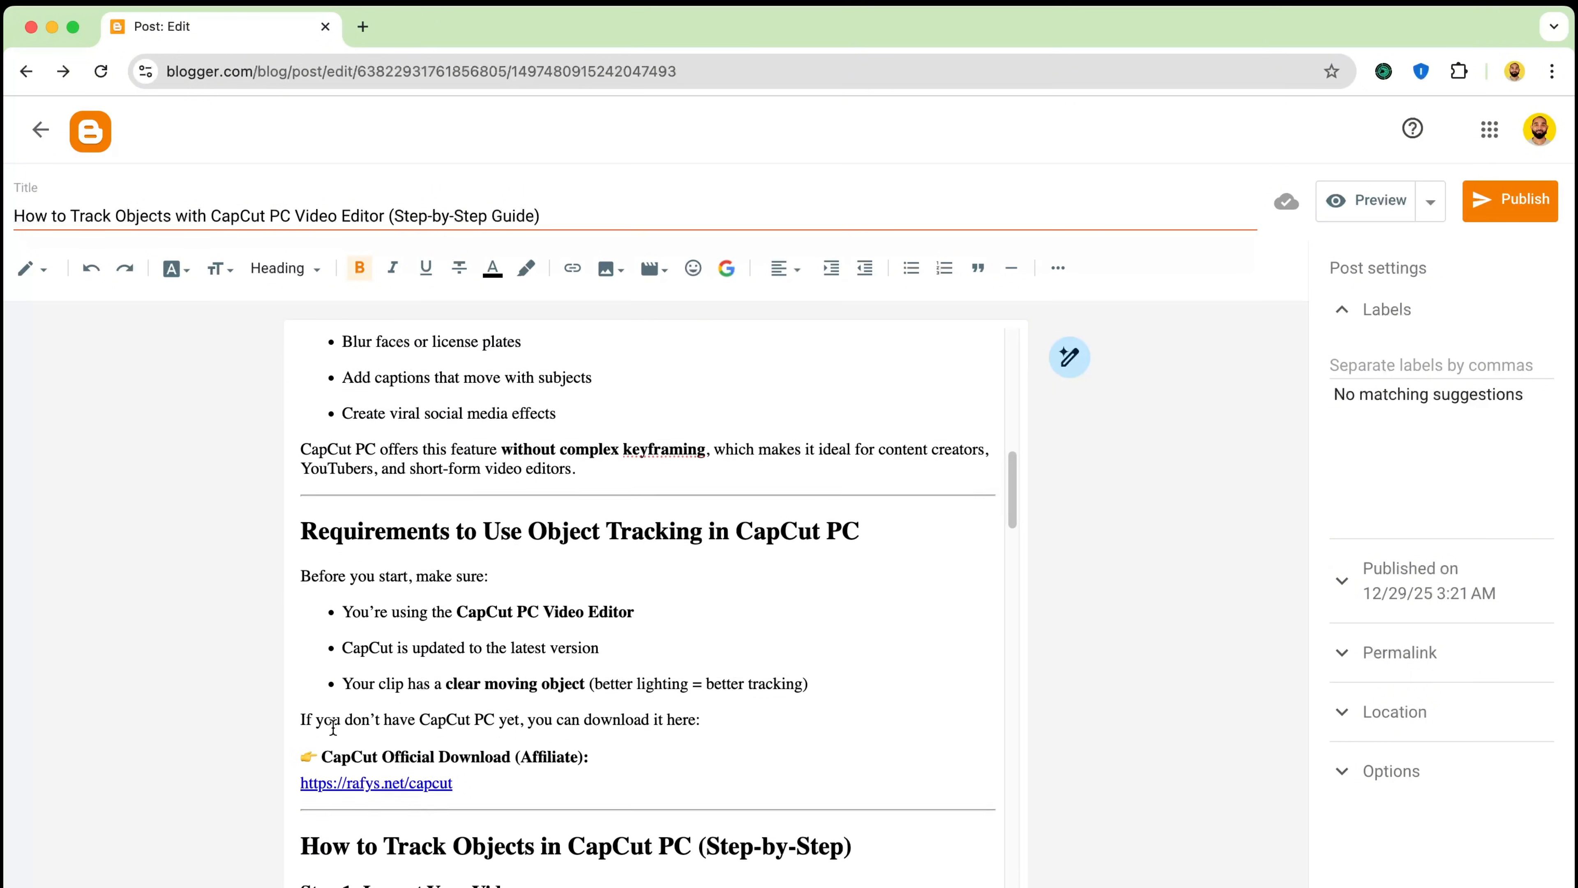
scroll(333, 728, down, 1)
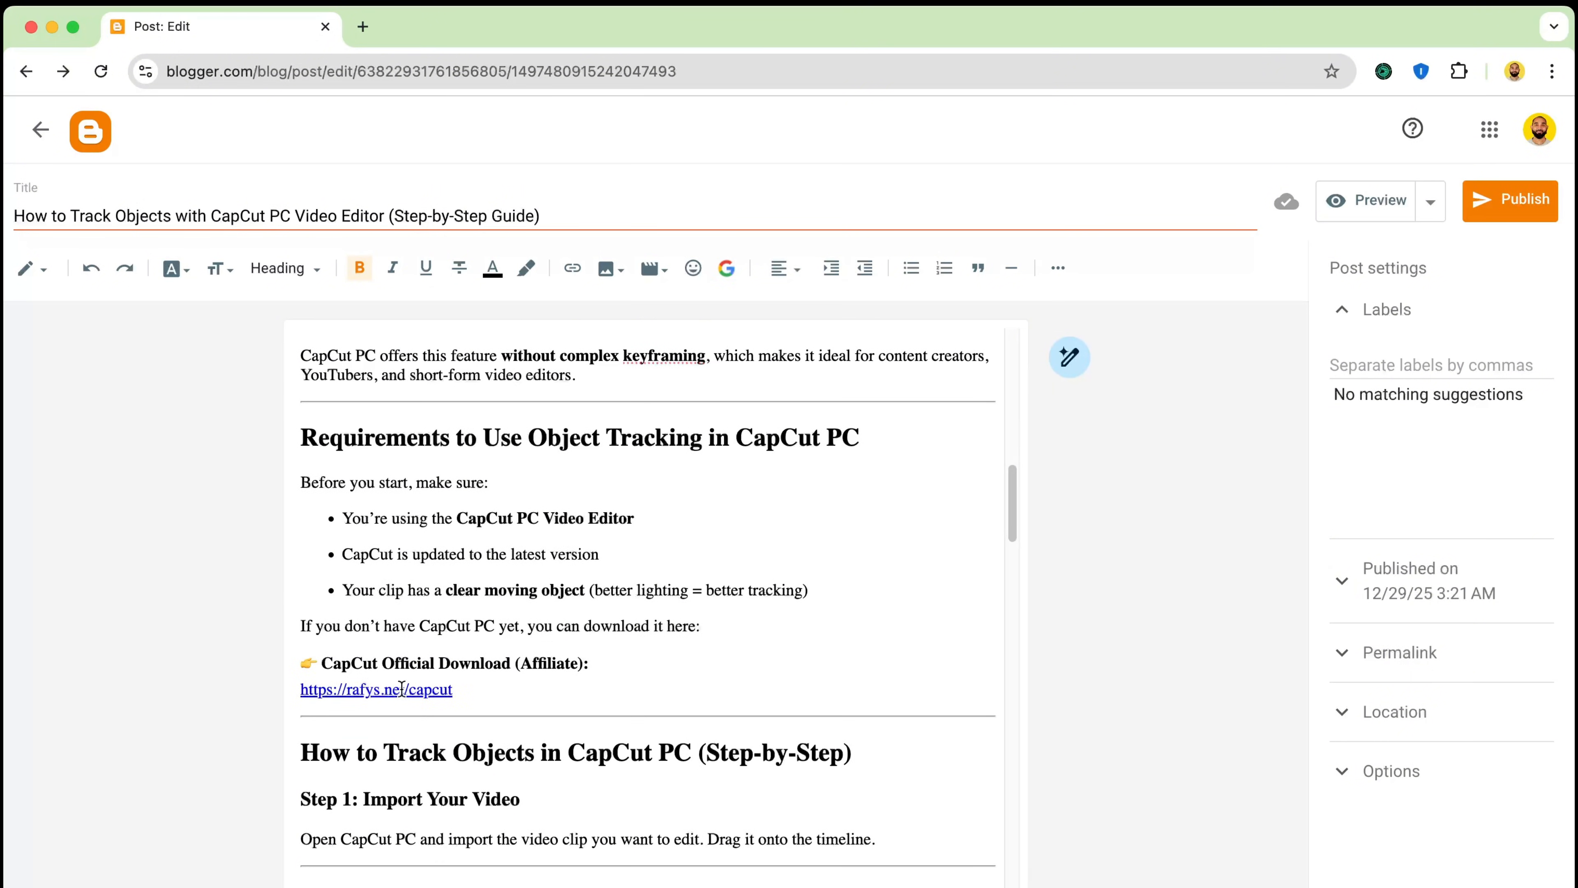
double_click(551, 664)
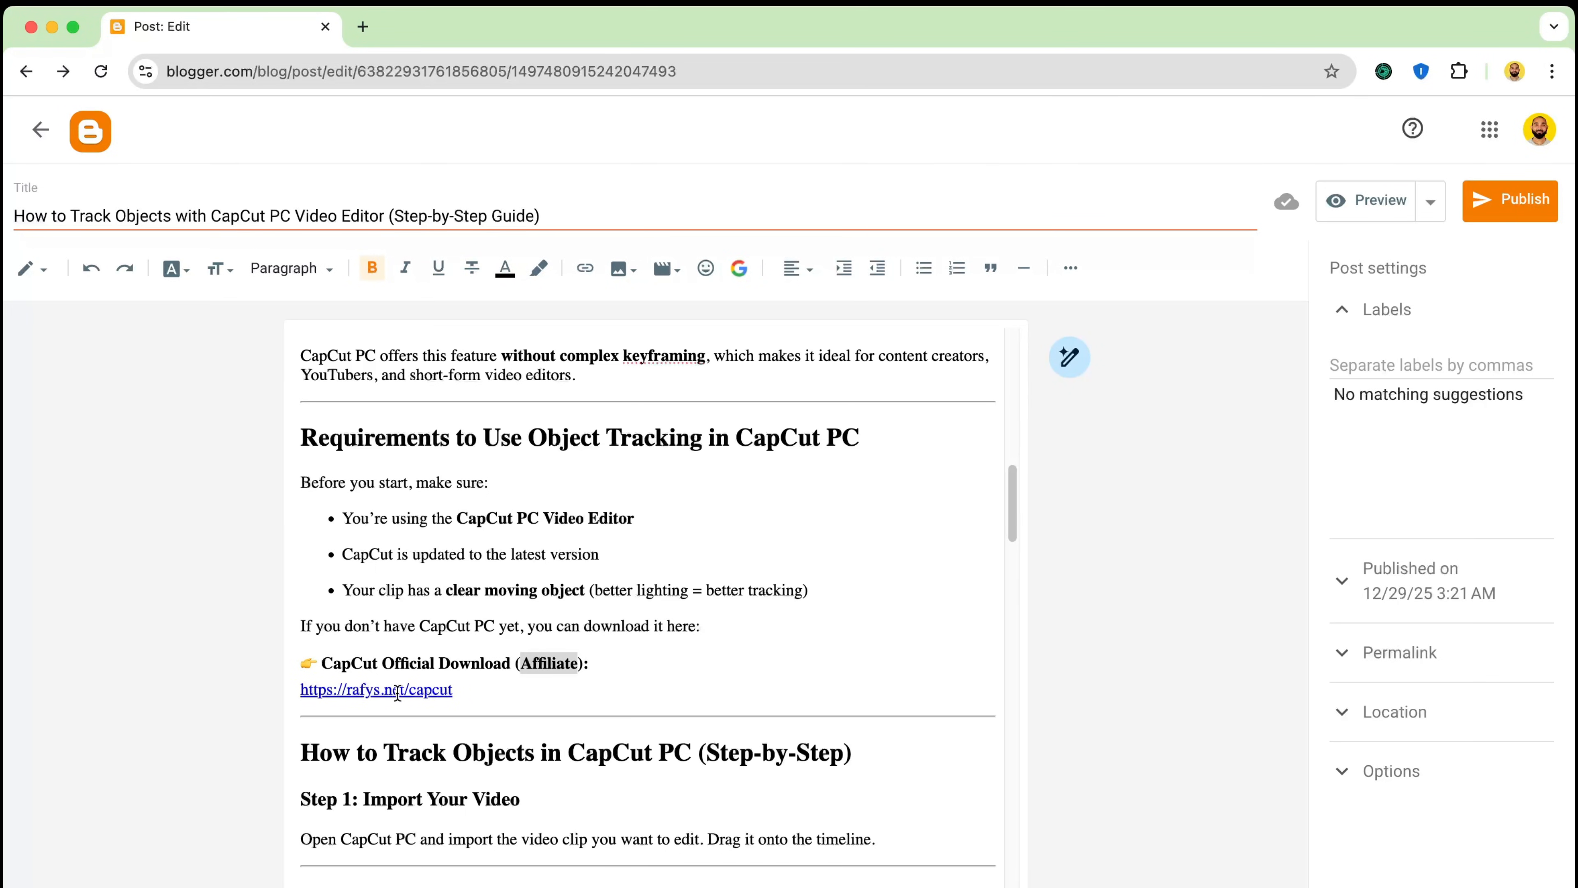
scroll(498, 692, down, 20)
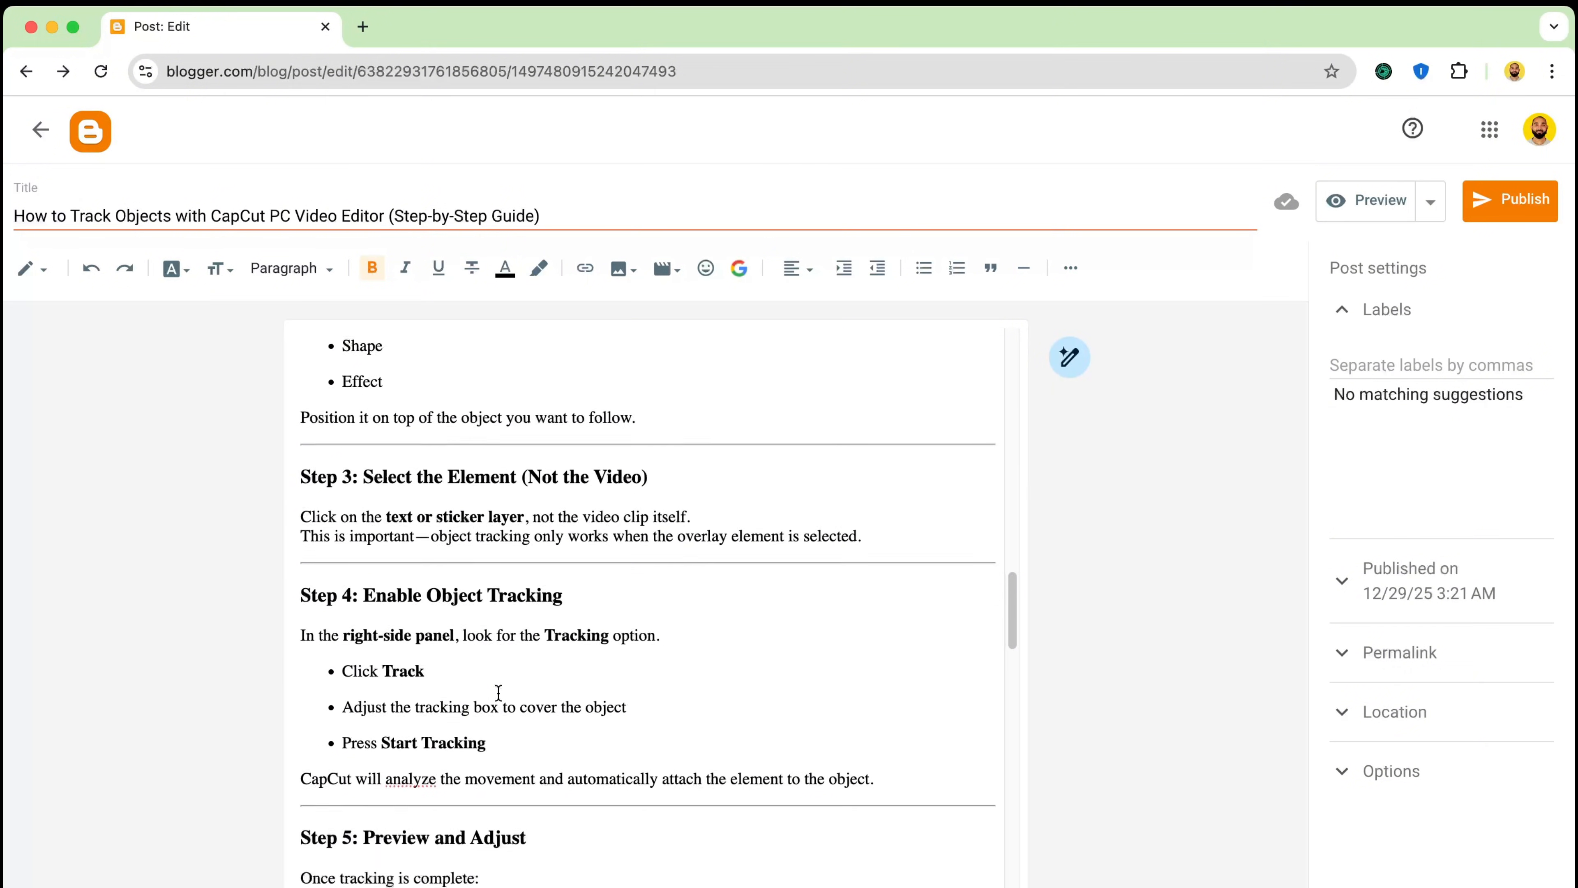
scroll(498, 692, down, 12)
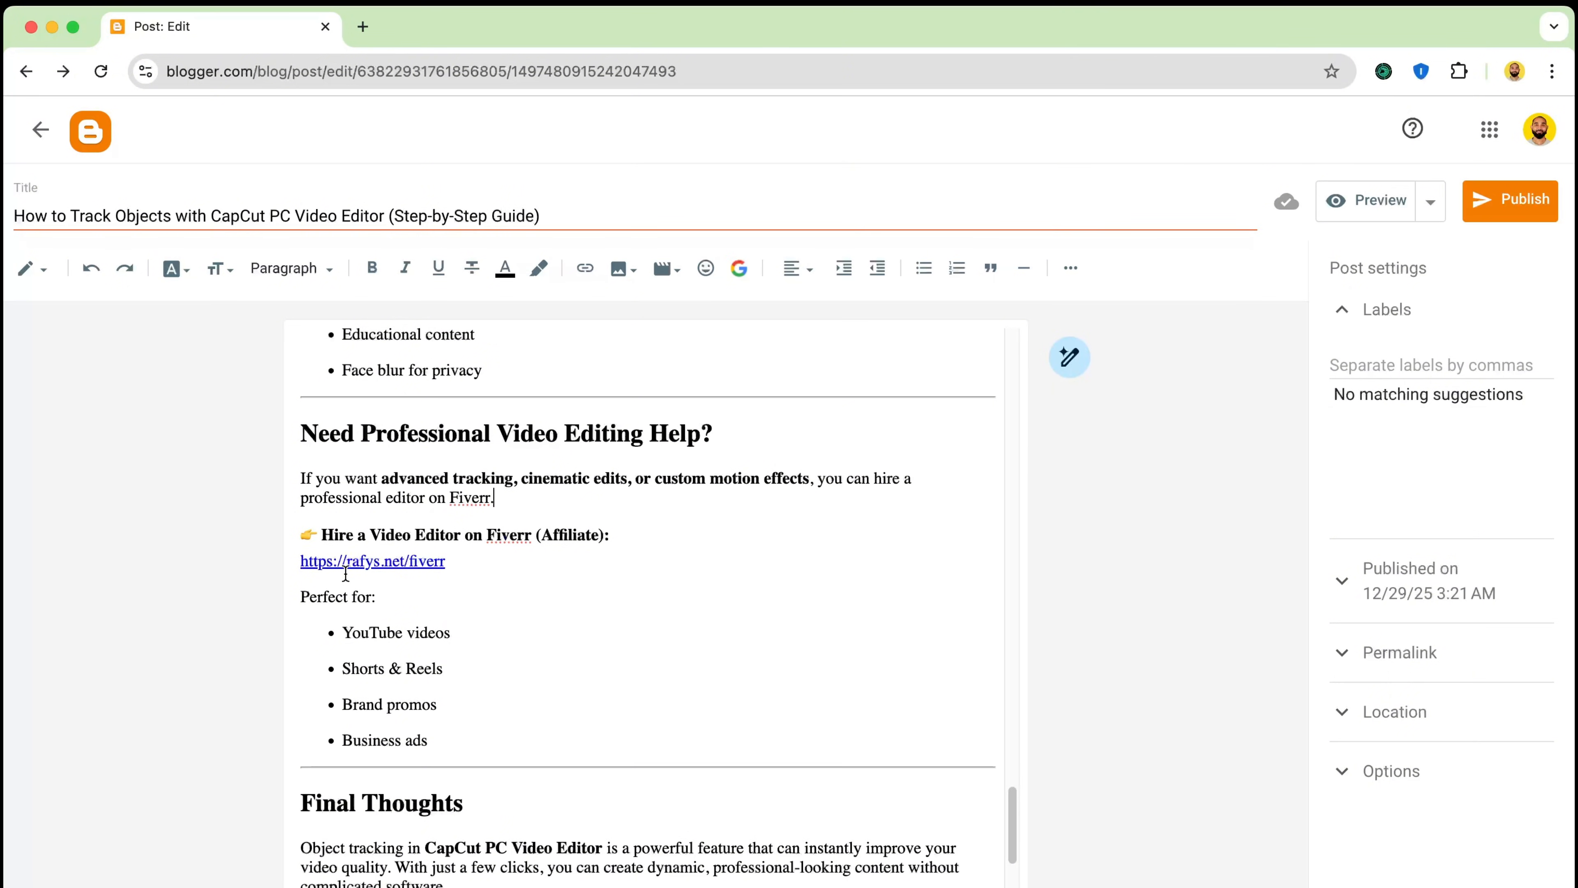
scroll(445, 599, down, 4)
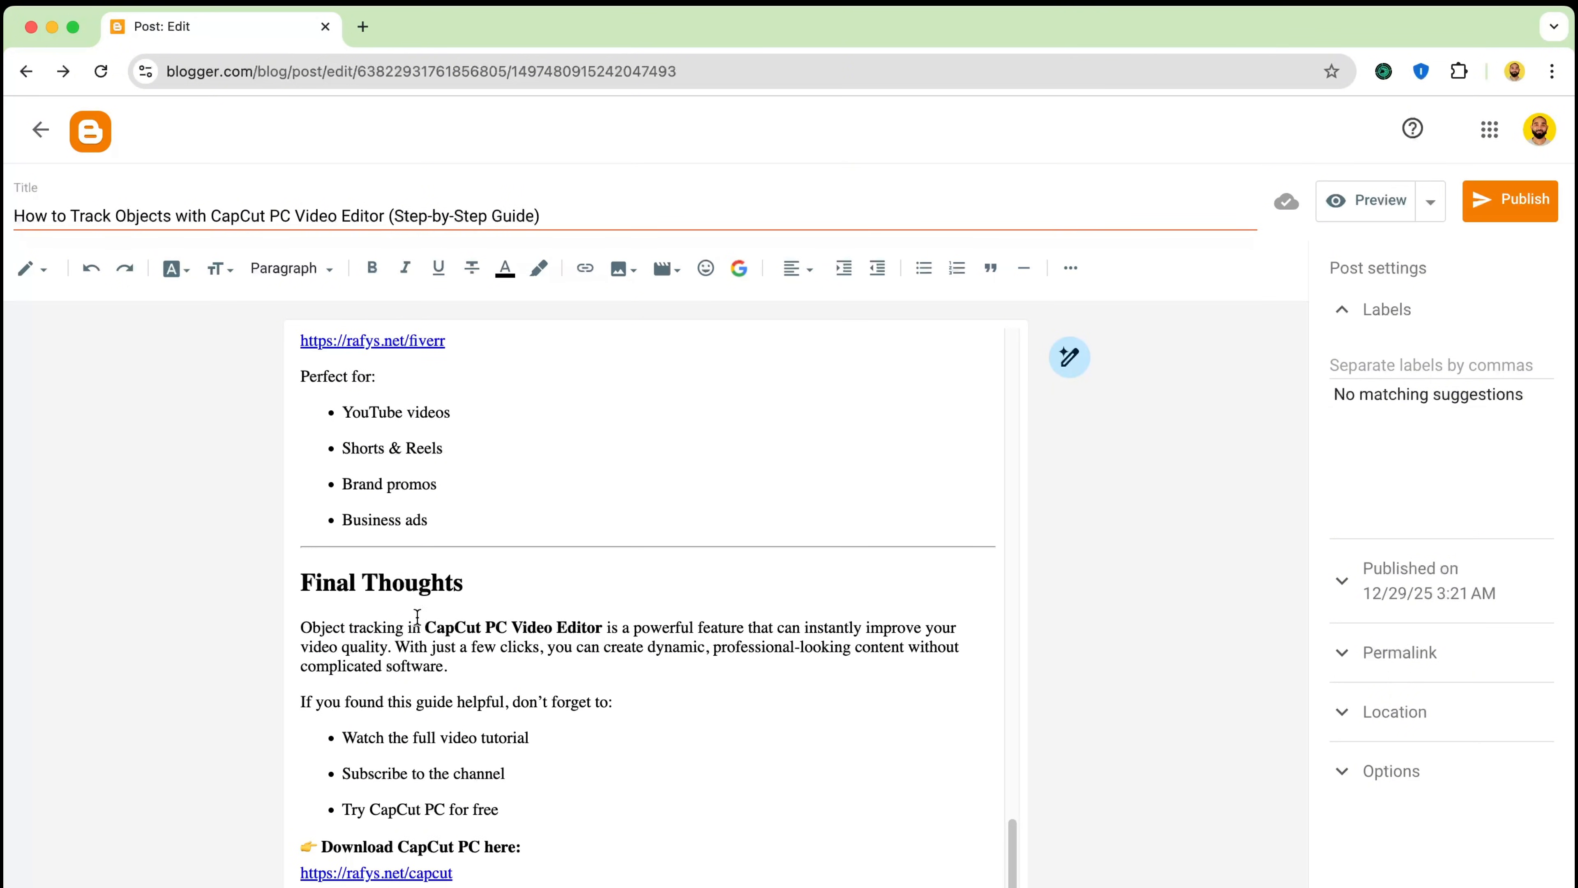
scroll(460, 615, up, 20)
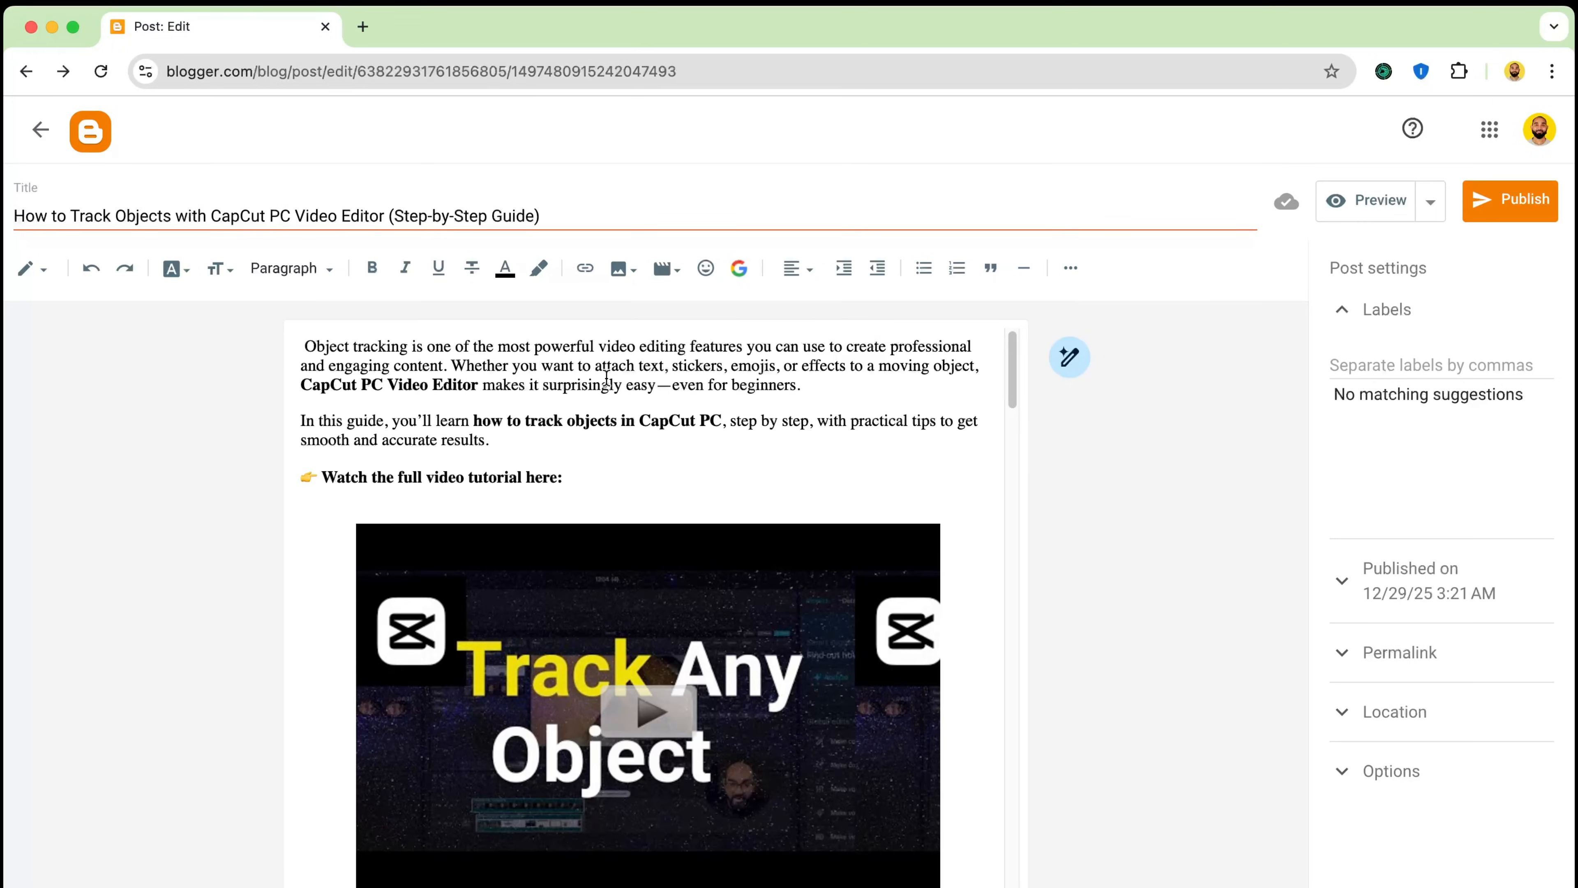
scroll(597, 474, down, 20)
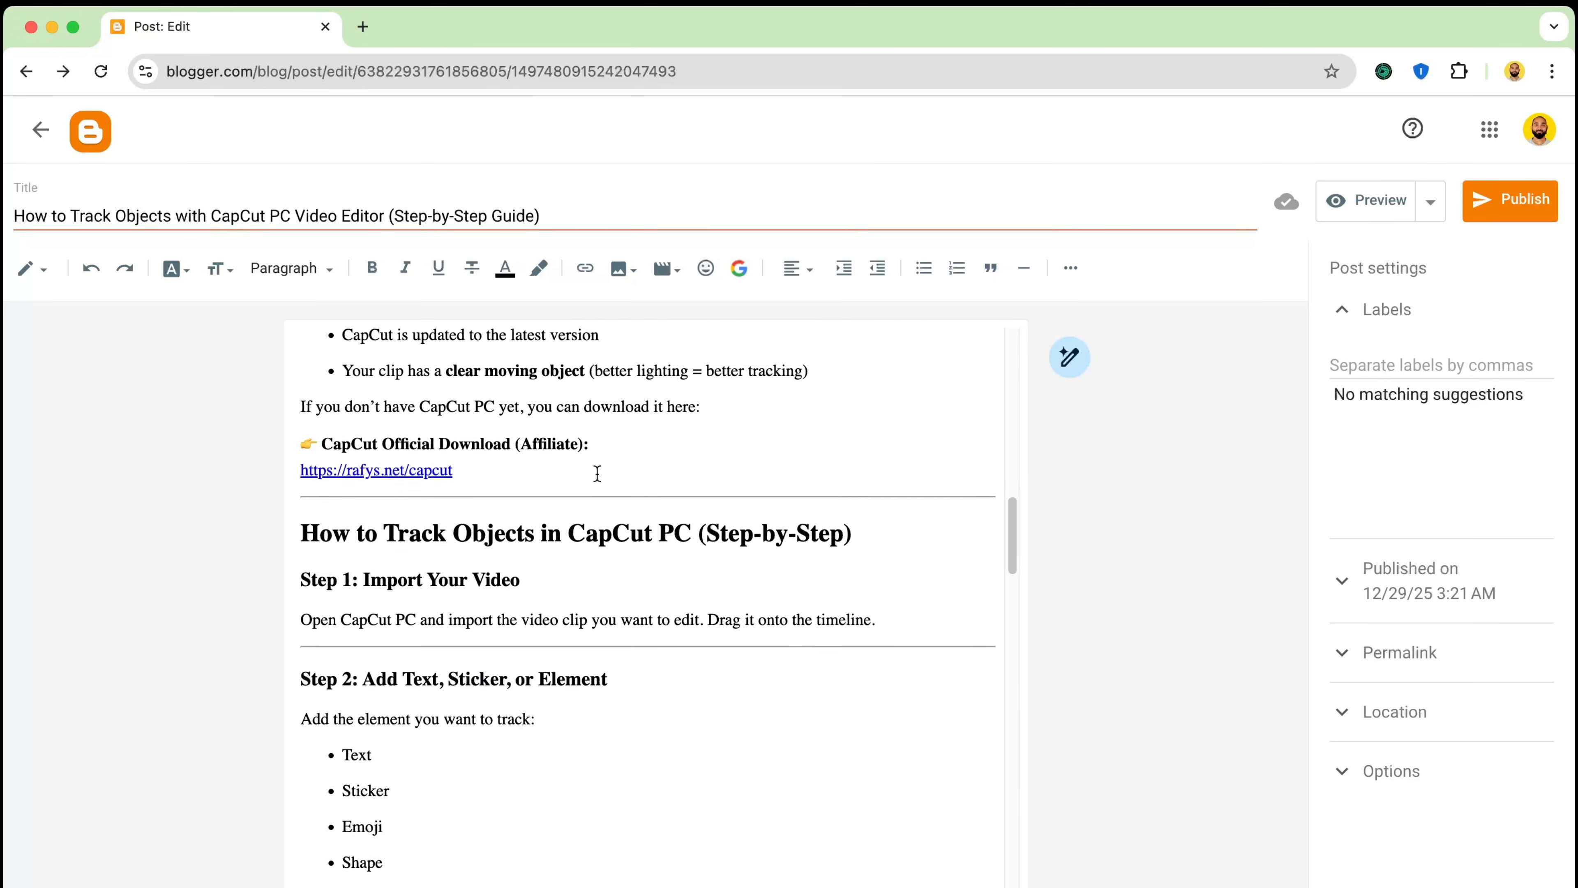
scroll(596, 474, up, 18)
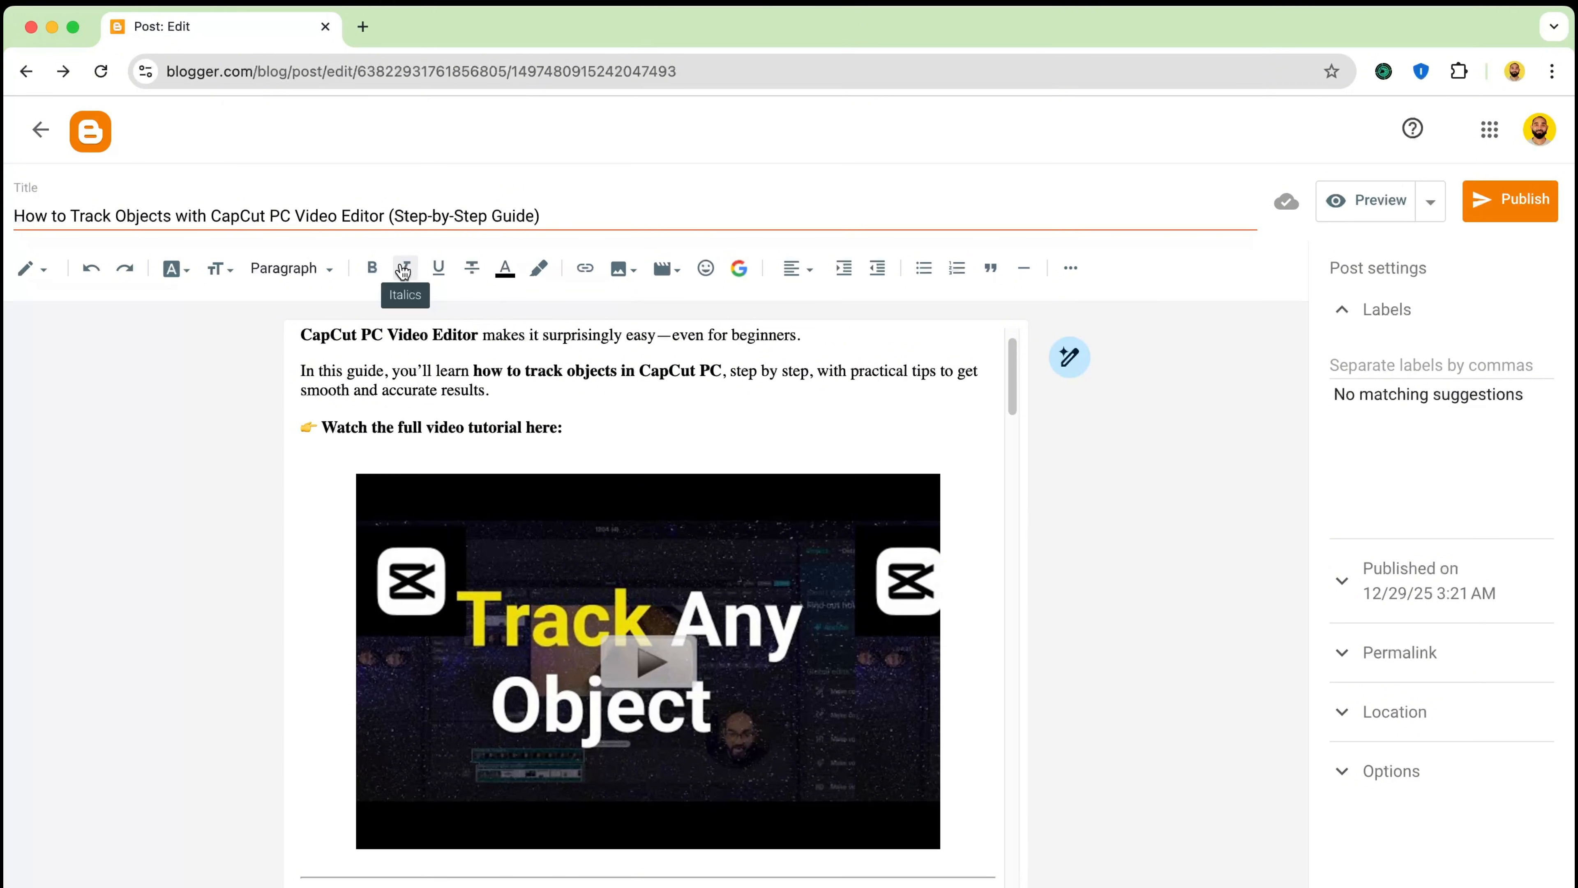
Insert the image "motion tracking in capcut - track any object.png" from the computer on a new line below the CapCut Official Download link
scroll(495, 522, down, 10)
scroll(516, 495, up, 3)
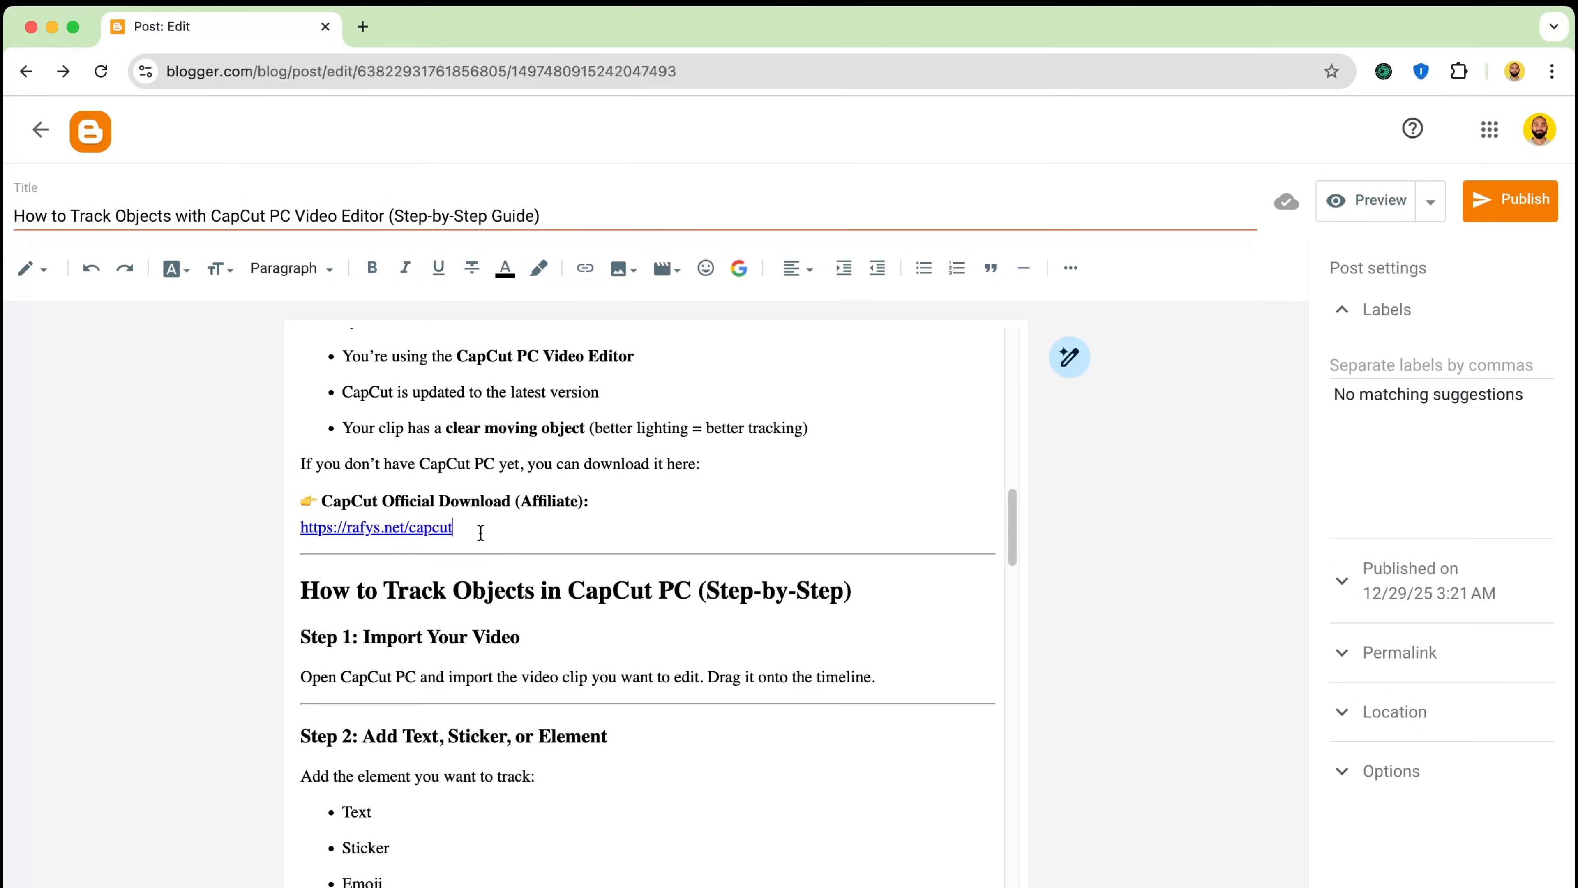
click(482, 530)
key(Return)
key(Return)
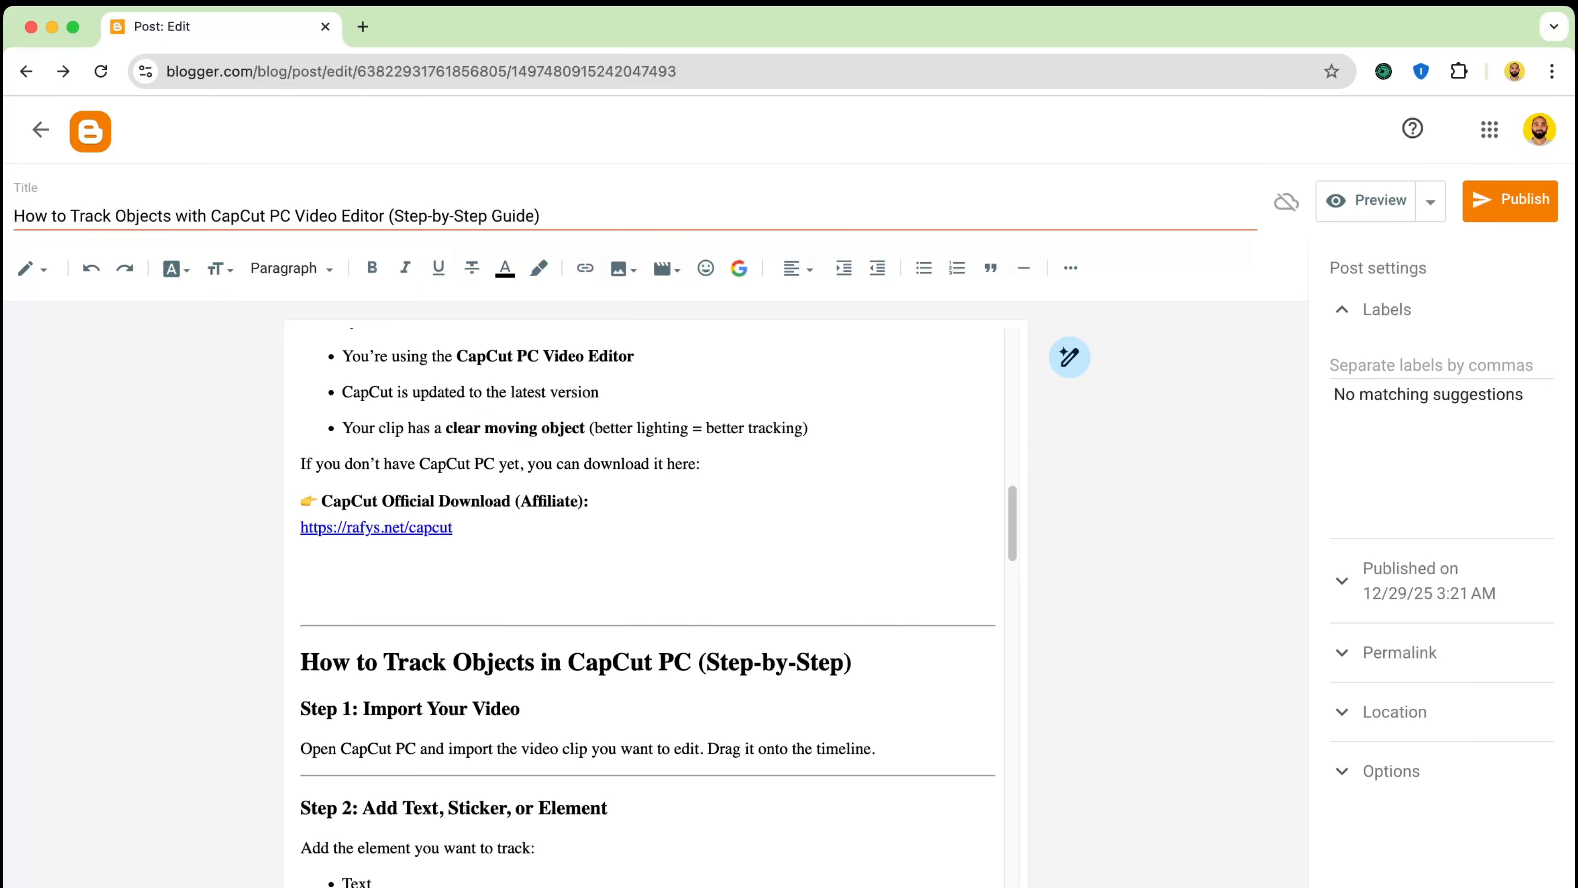
key(BackSpace)
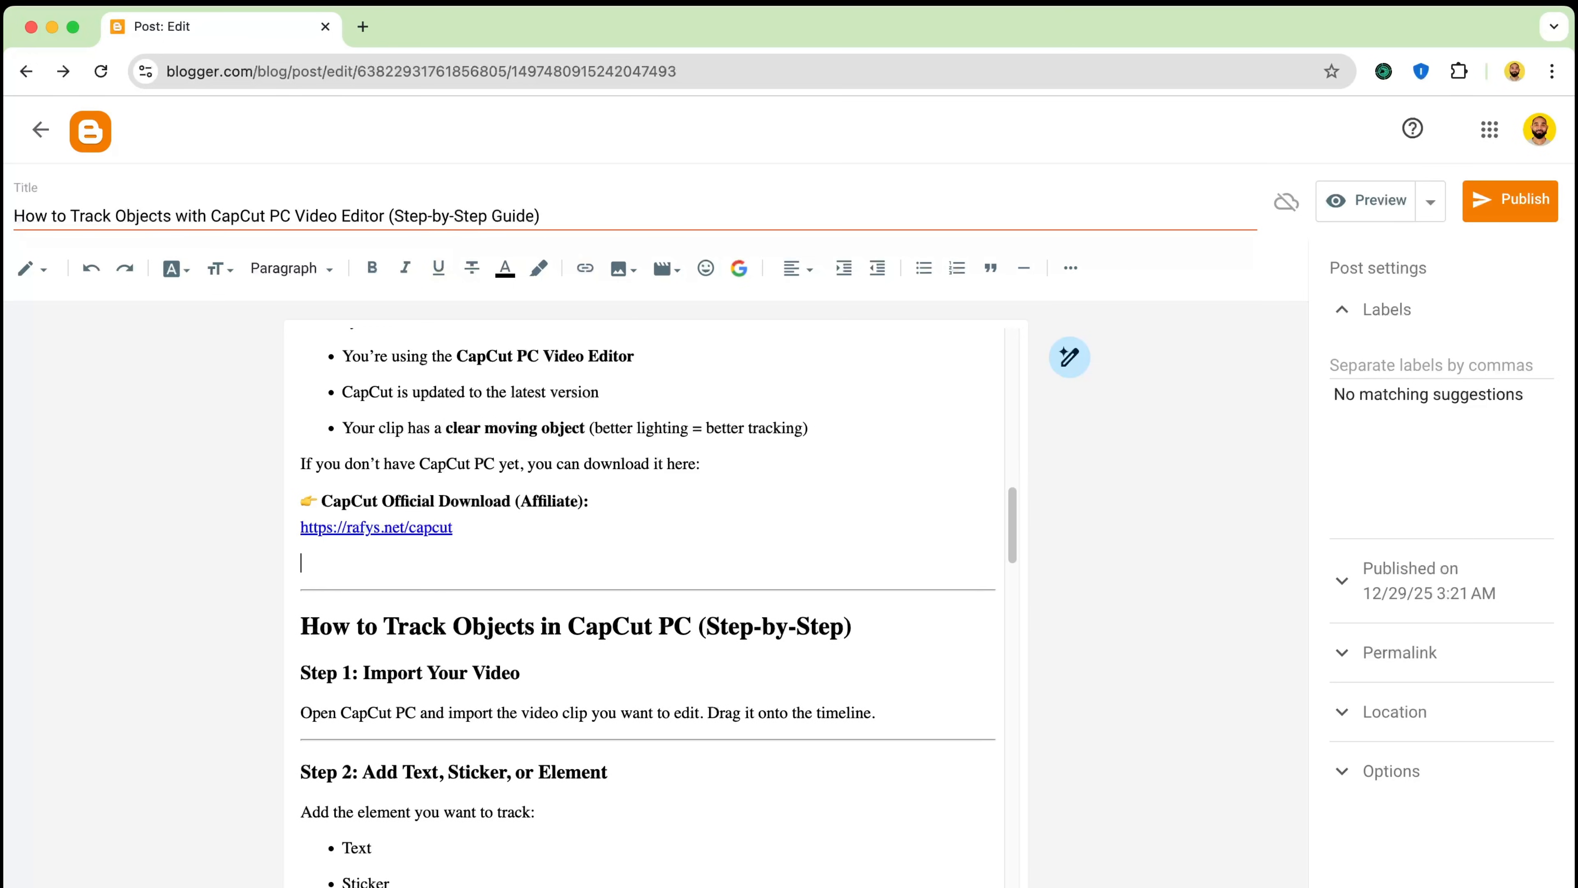
click(633, 274)
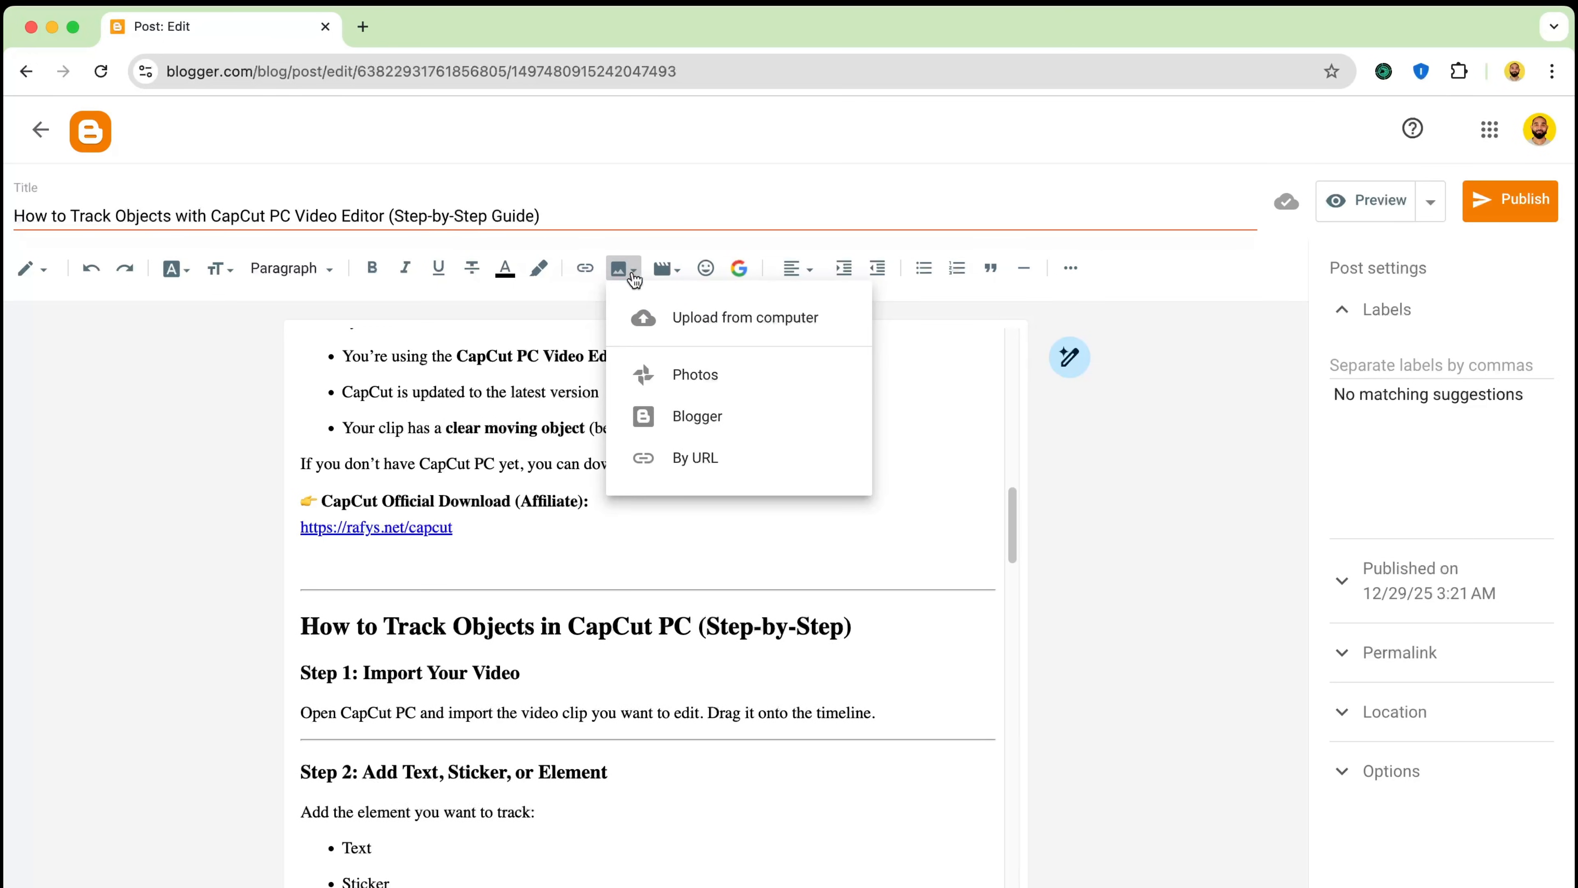
click(735, 325)
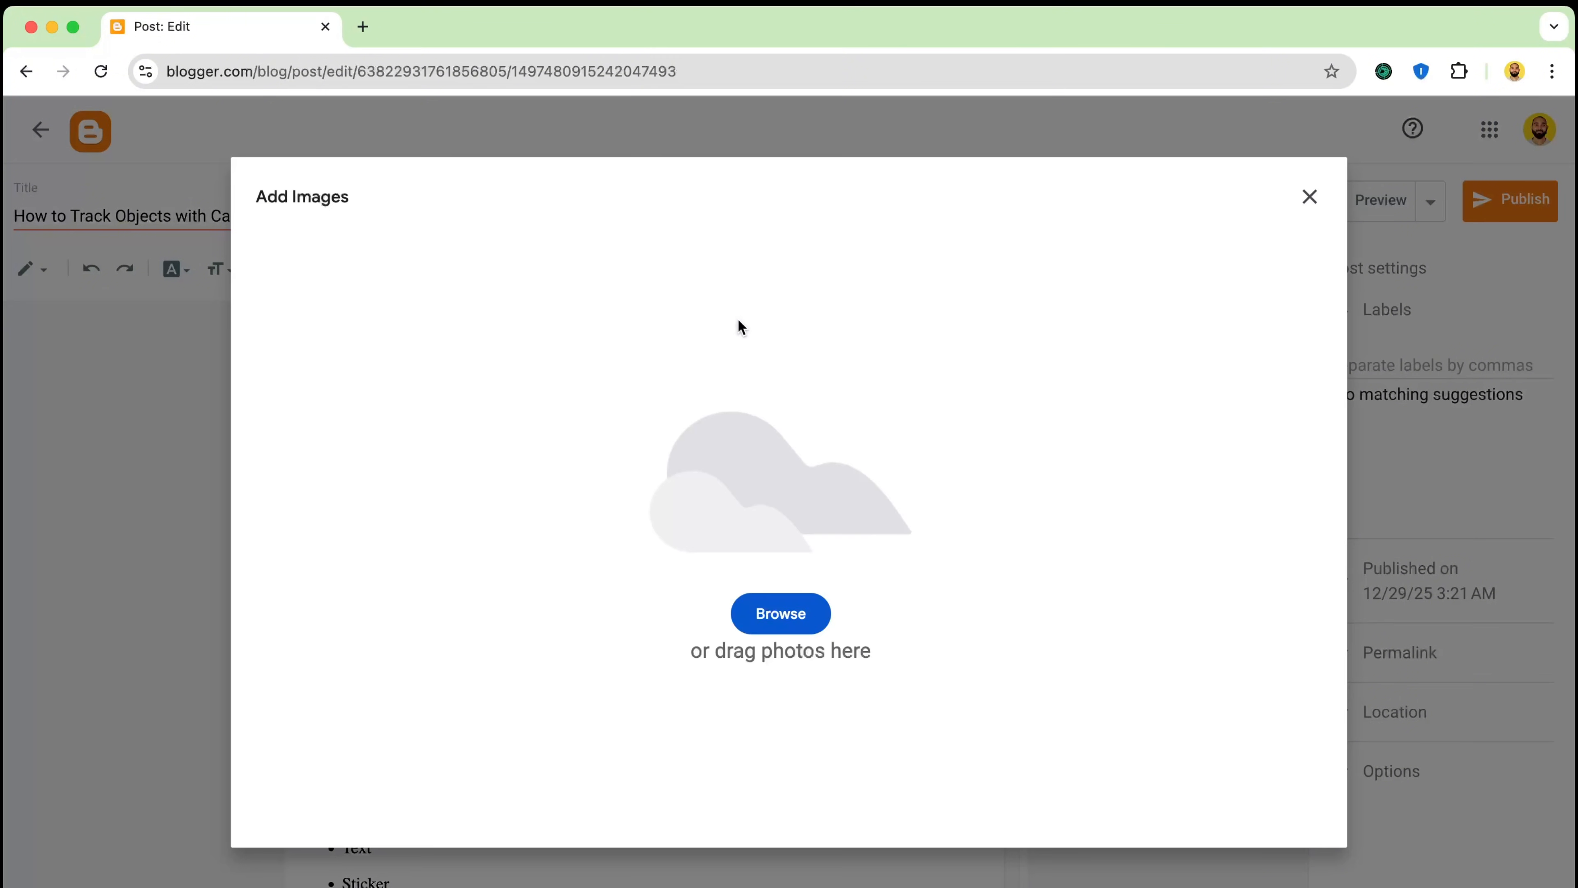
click(773, 615)
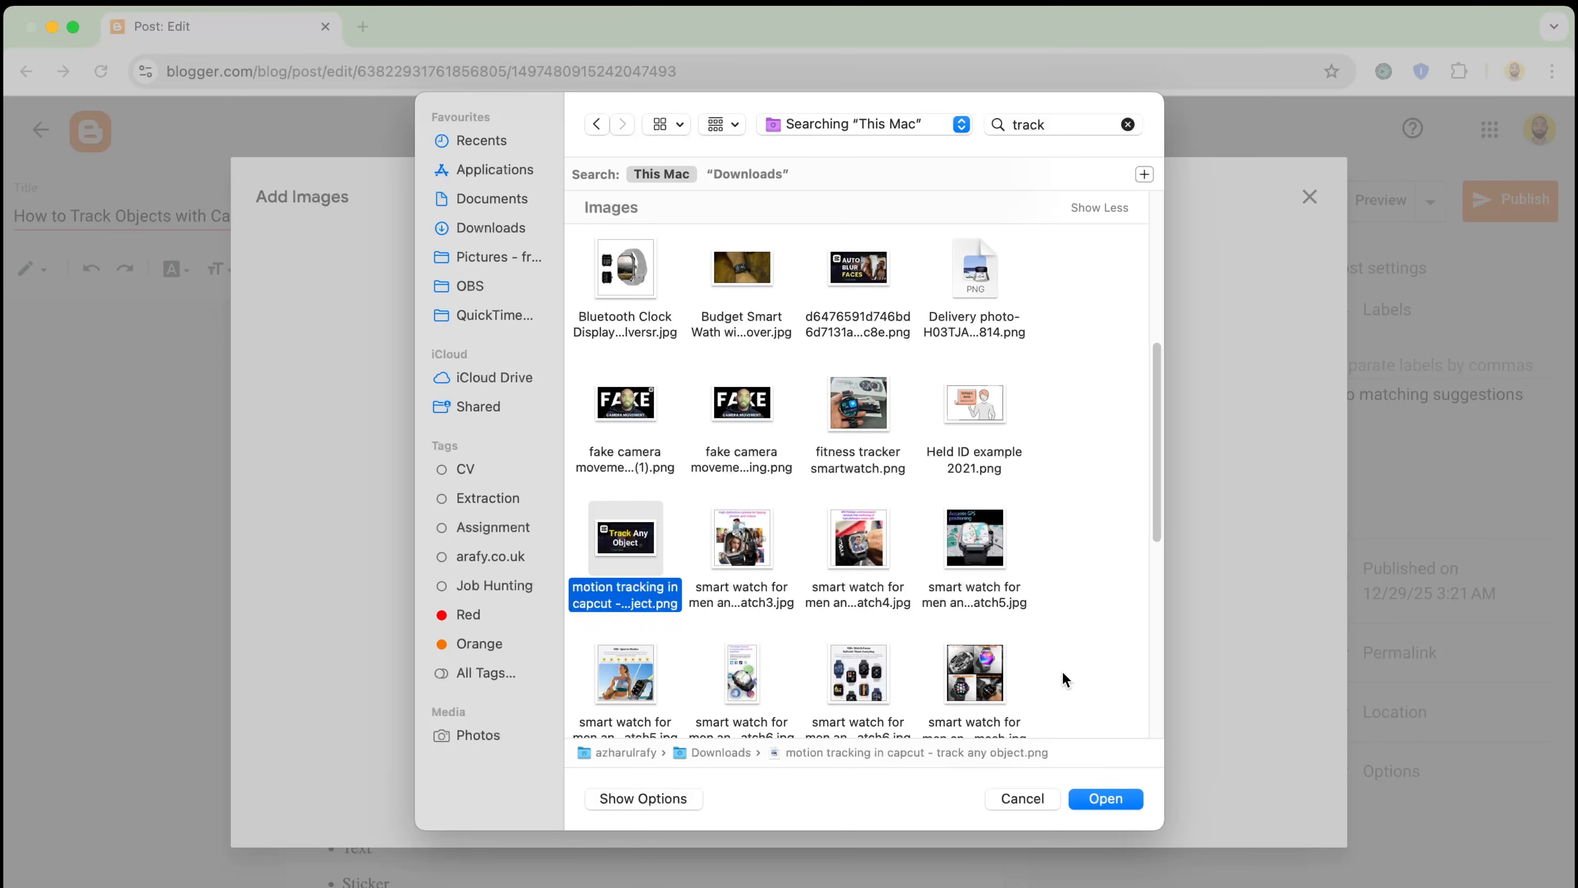
click(1109, 805)
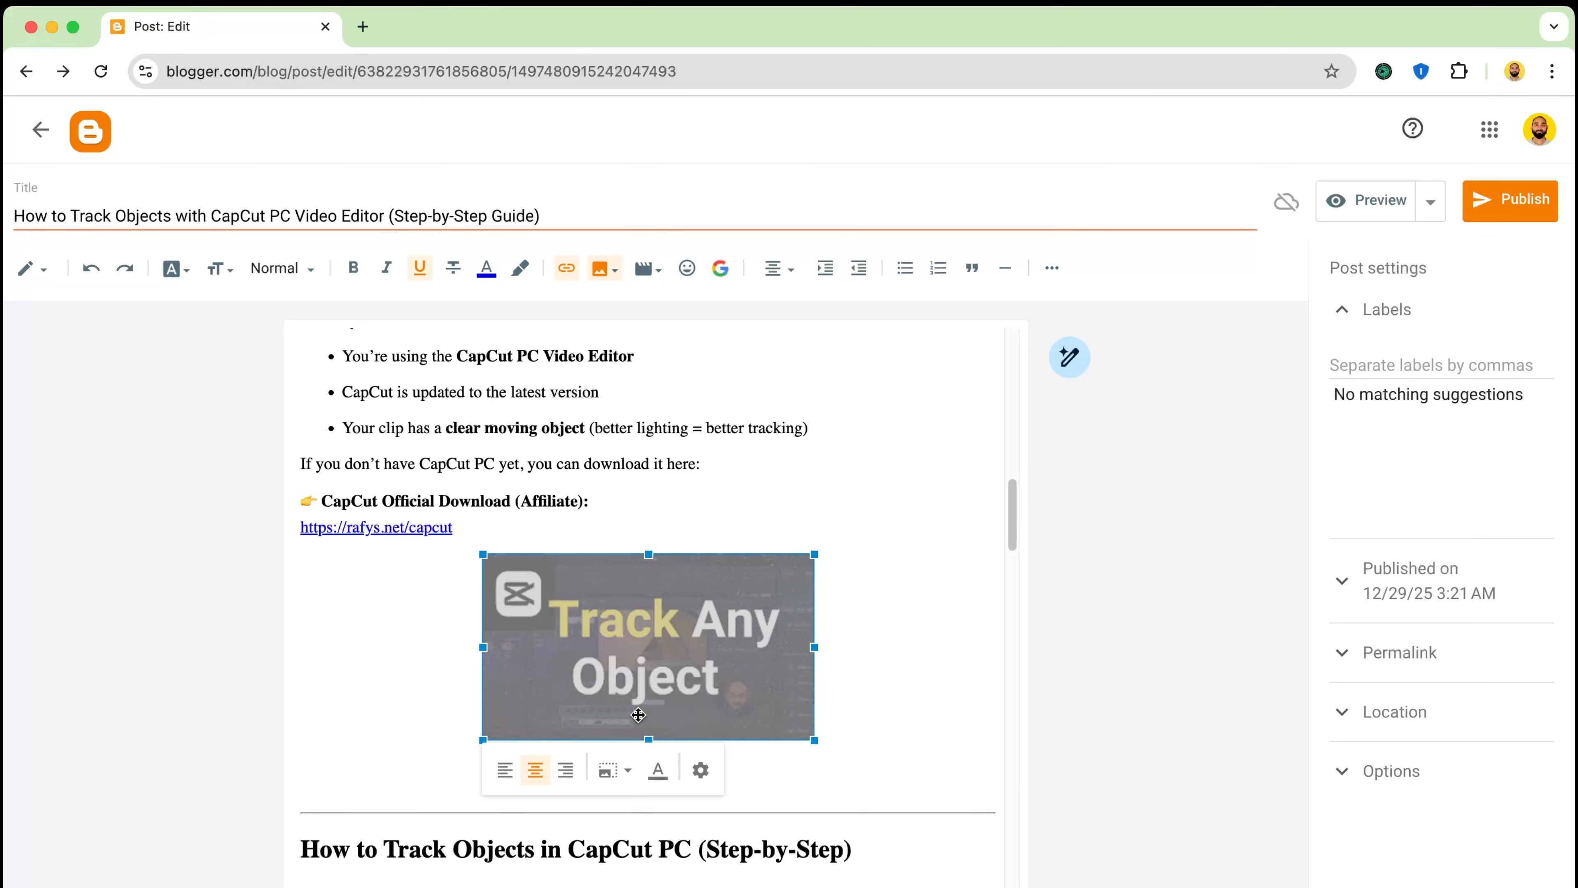
Set the size of the inserted Track Any Object image to Extra large
click(629, 778)
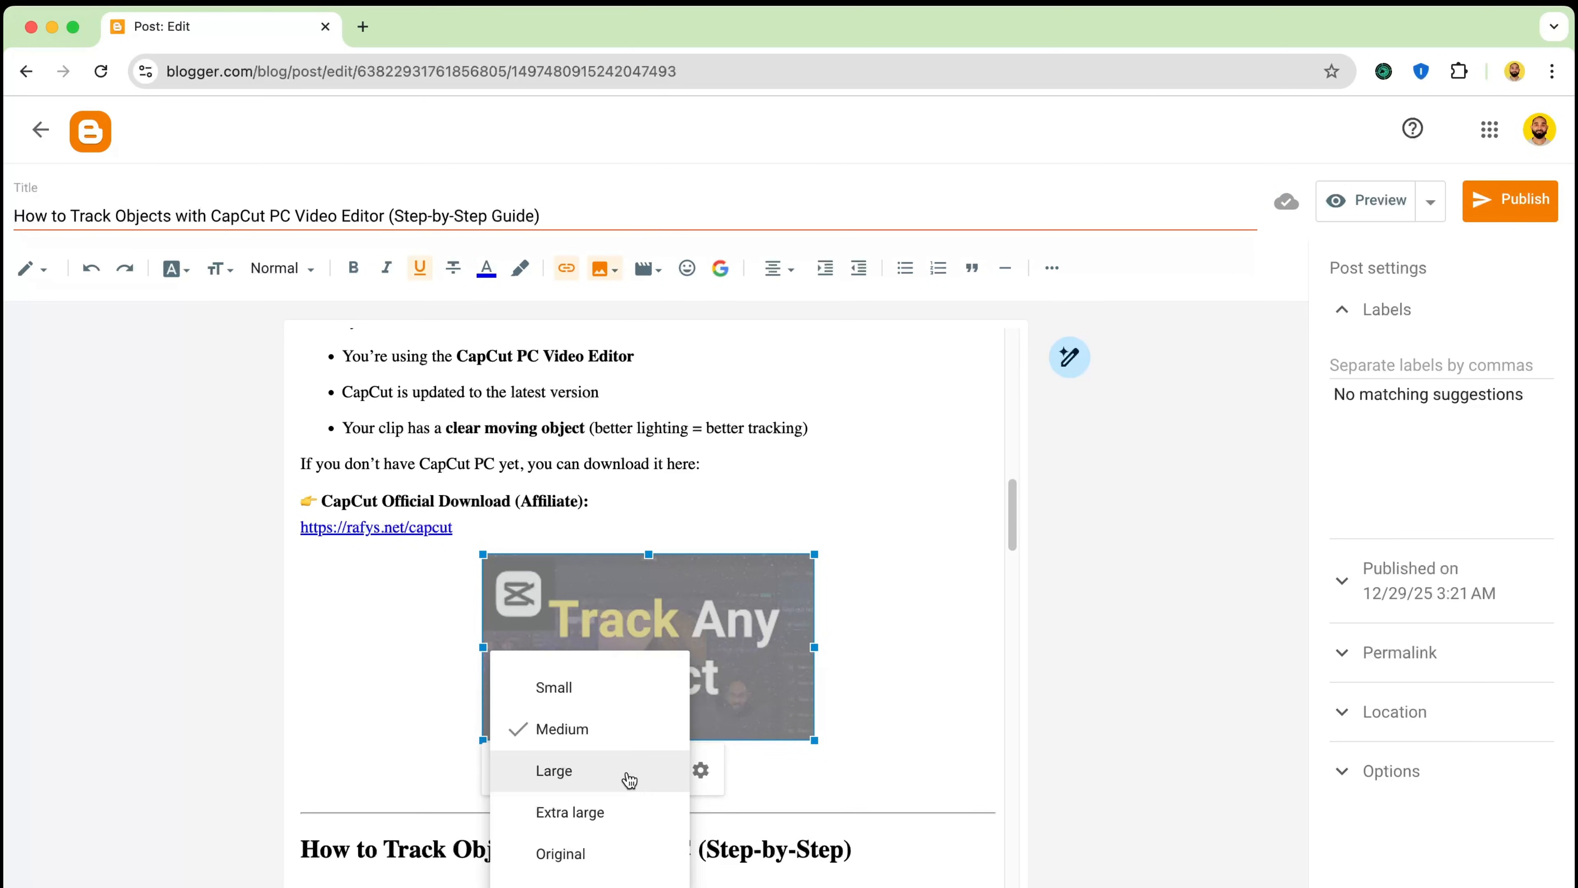
click(617, 813)
scroll(700, 747, down, 3)
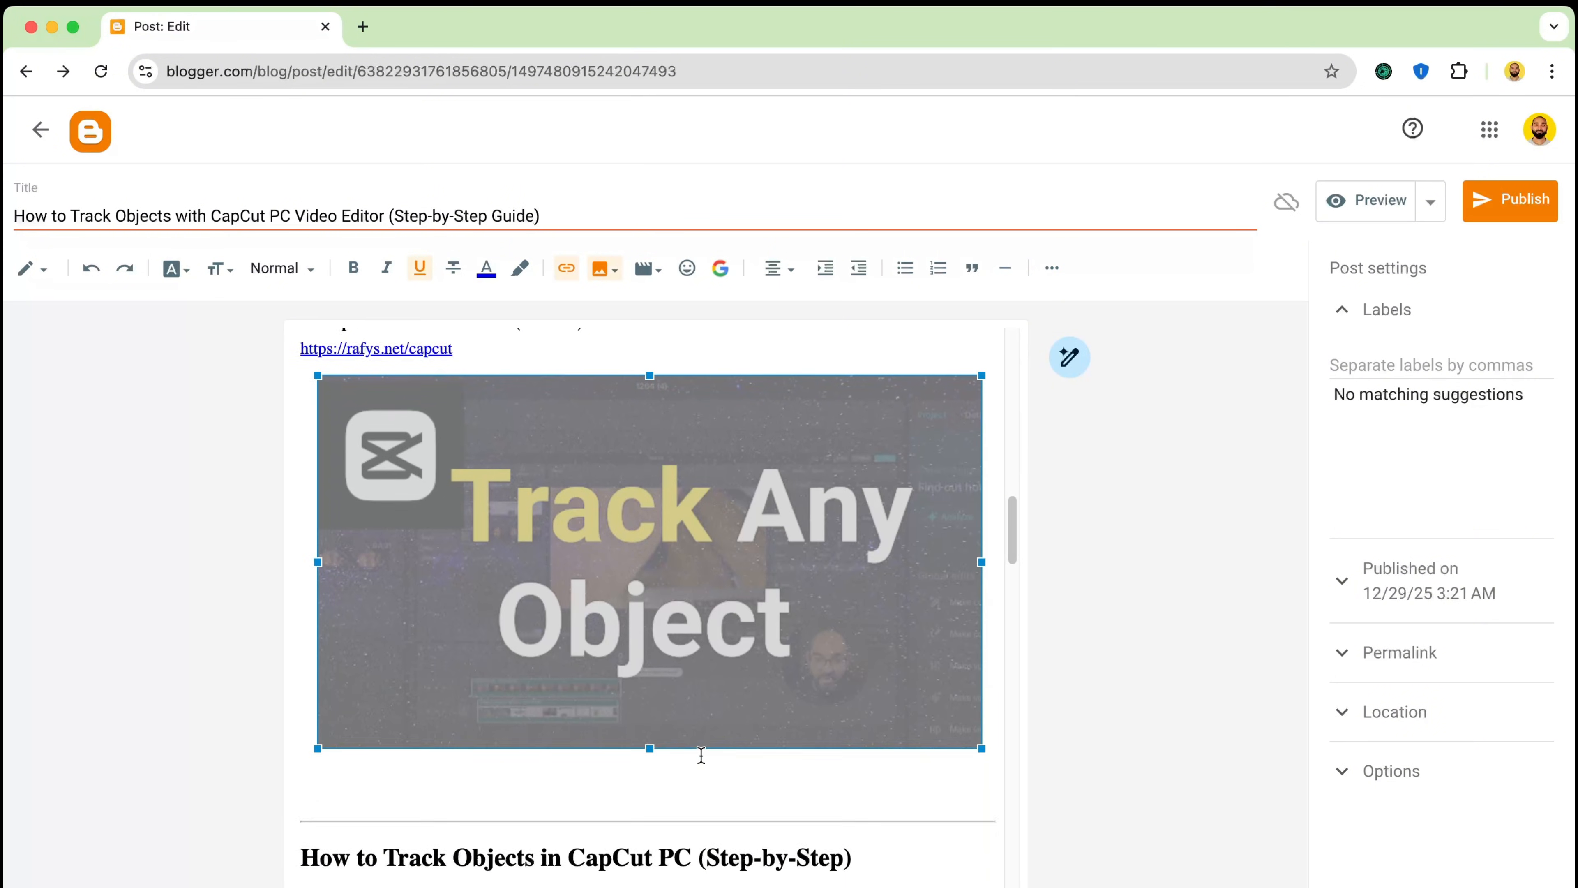
scroll(702, 755, up, 2)
scroll(701, 756, down, 3)
click(493, 684)
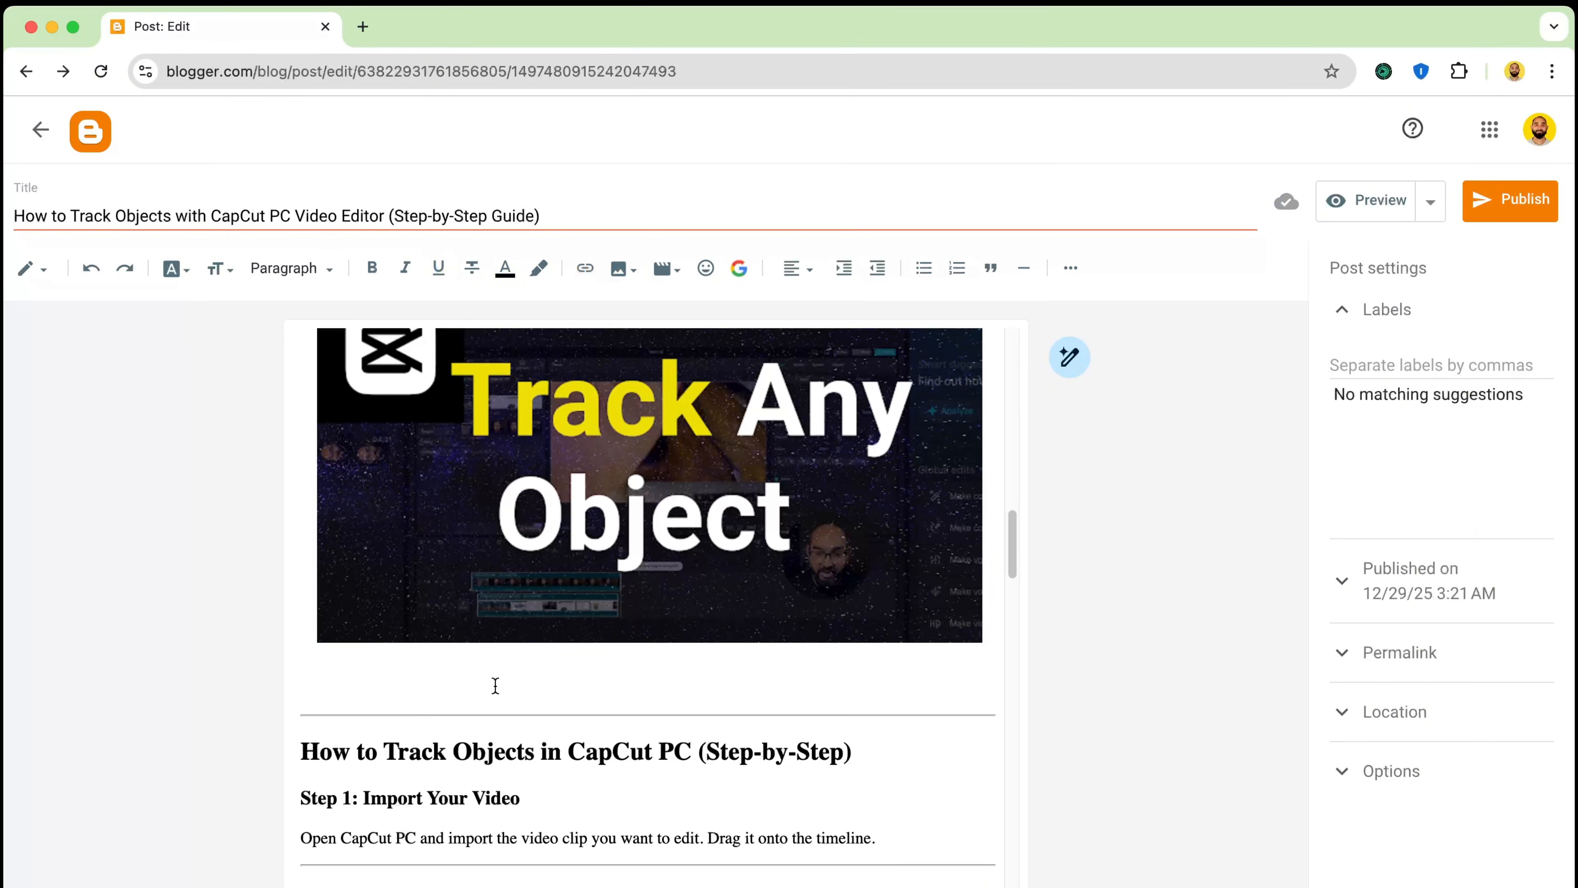
scroll(473, 517, up, 10)
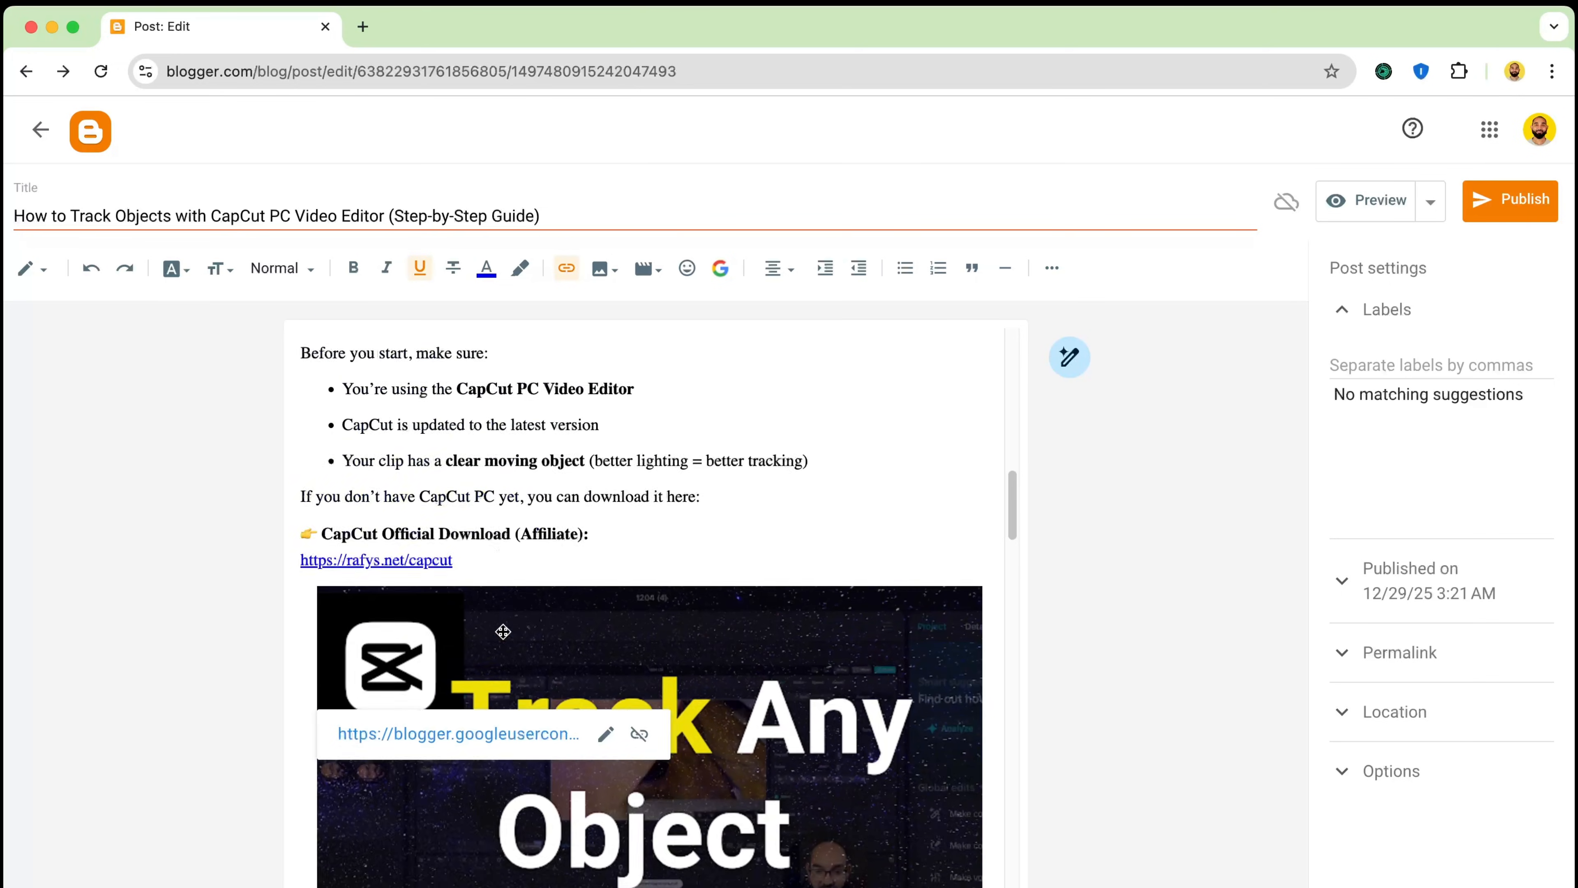
click(462, 551)
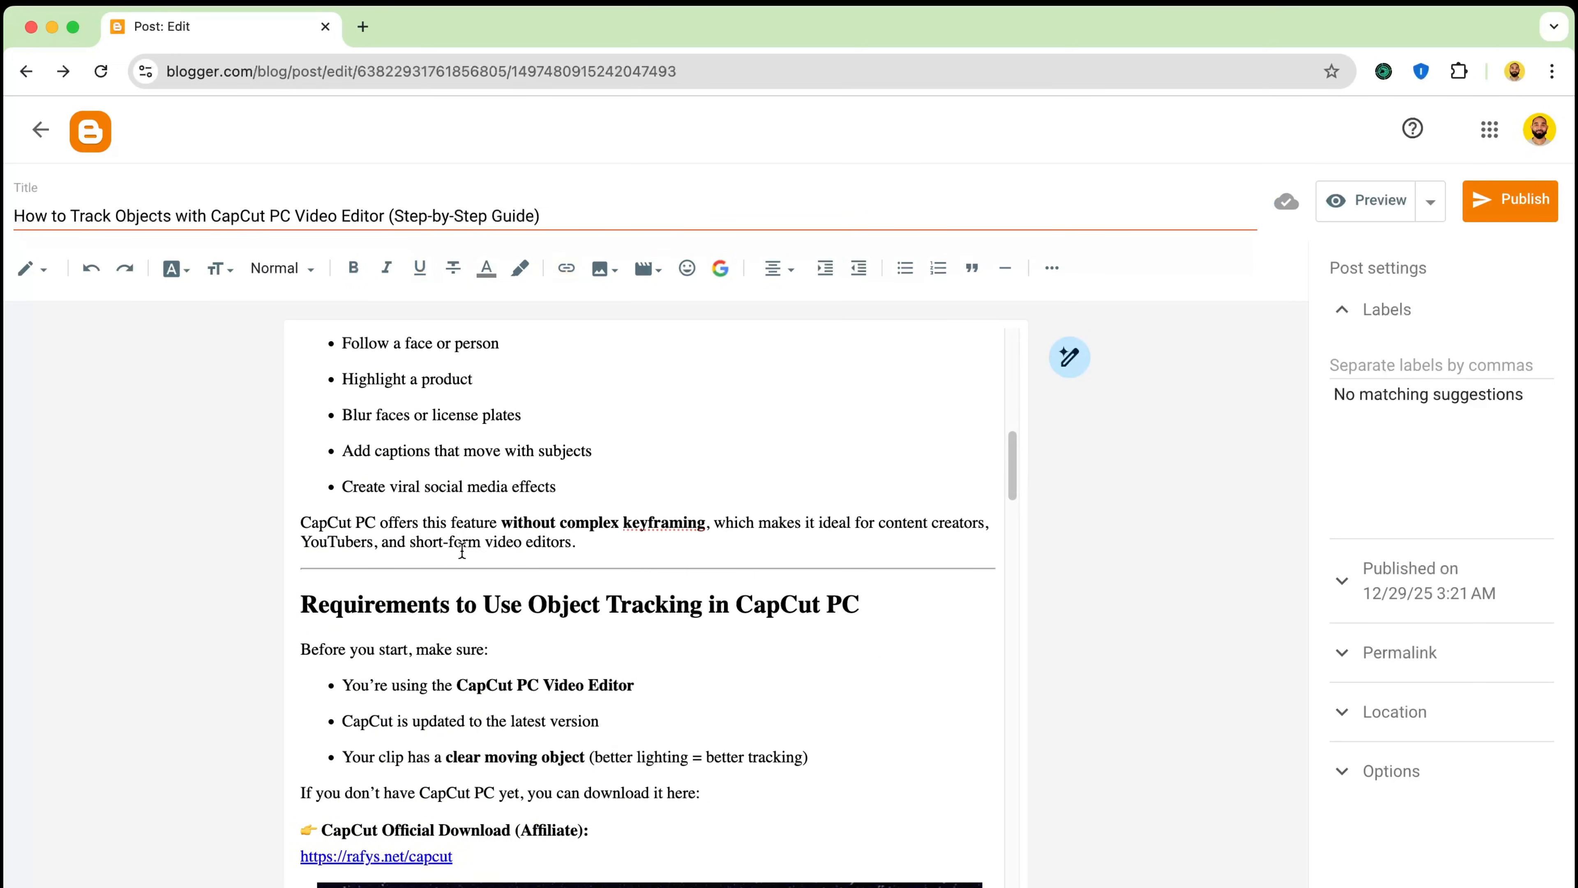
scroll(362, 556, up, 5)
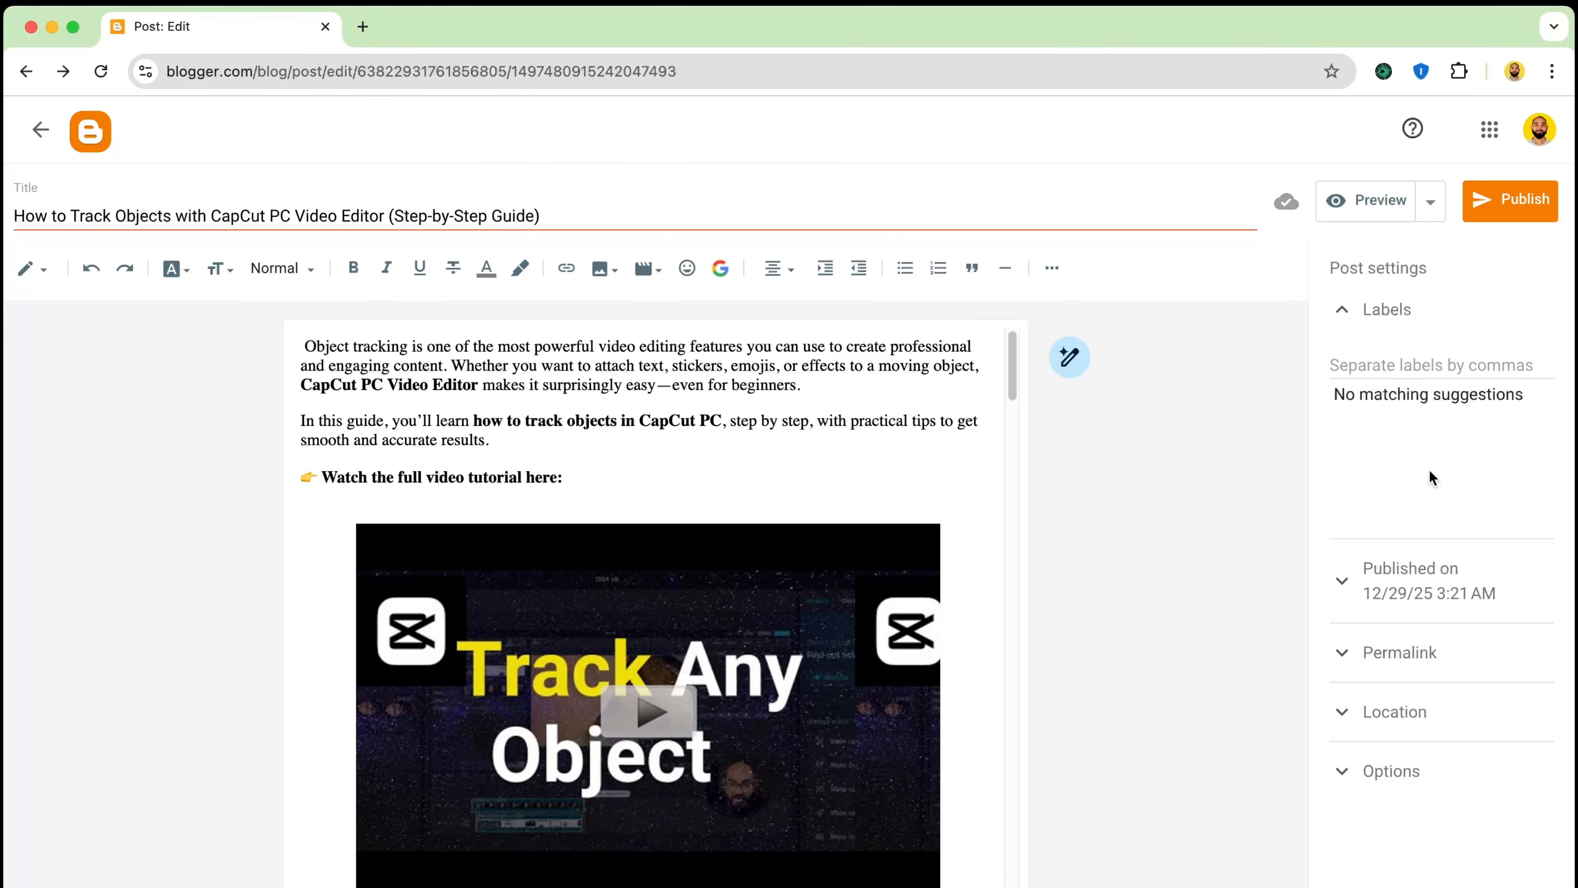
Try scheduling the post for December 31, 2025, return its publish date to automatic, and reselect a set date and time
click(1386, 588)
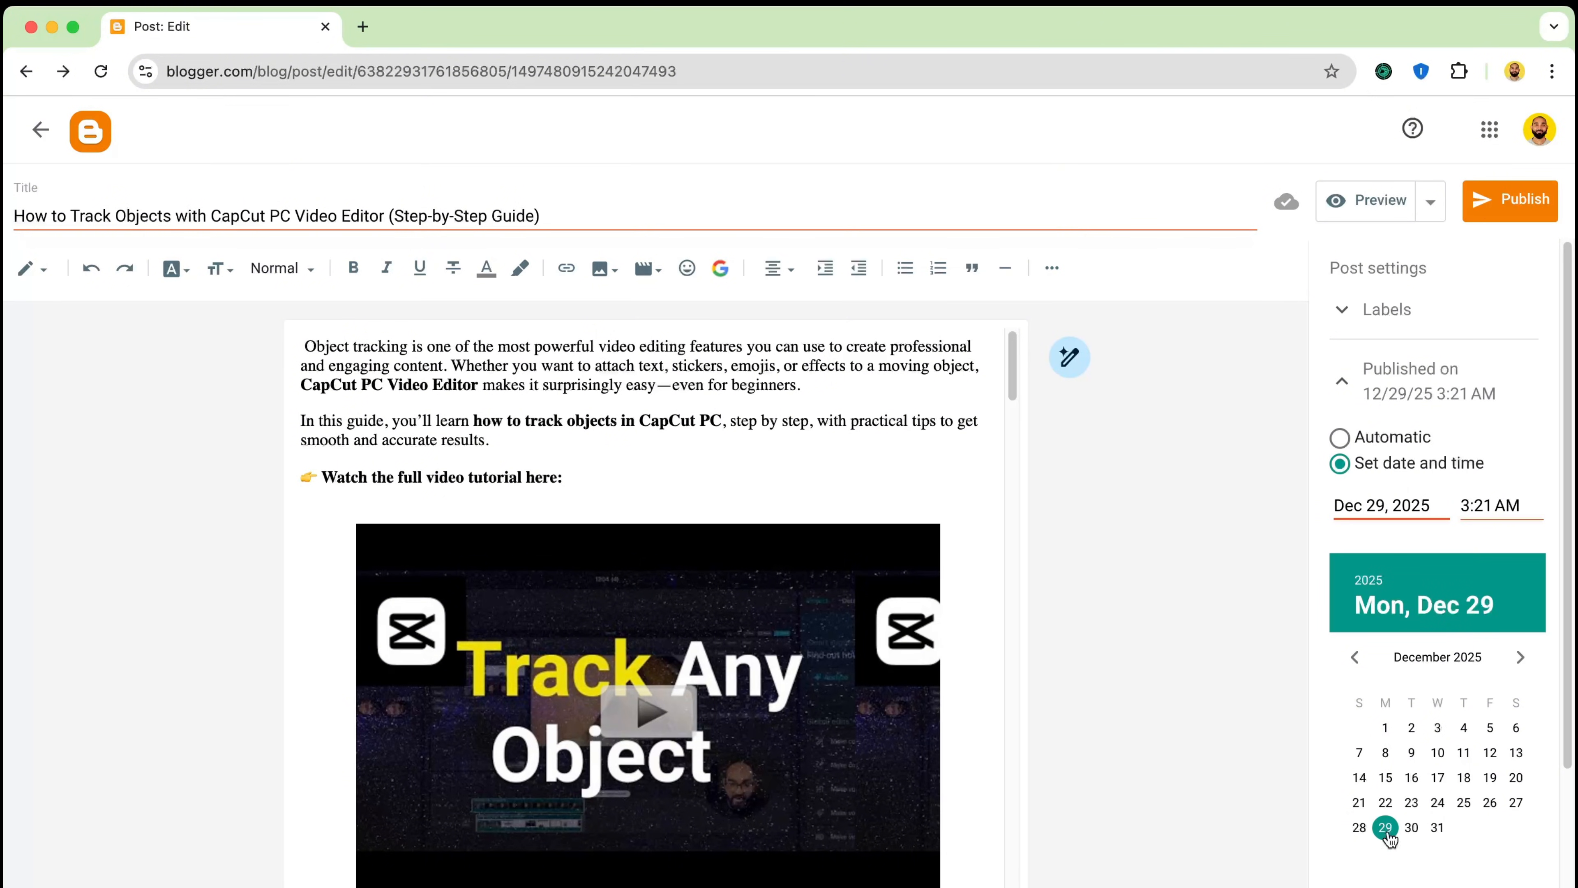
click(1437, 833)
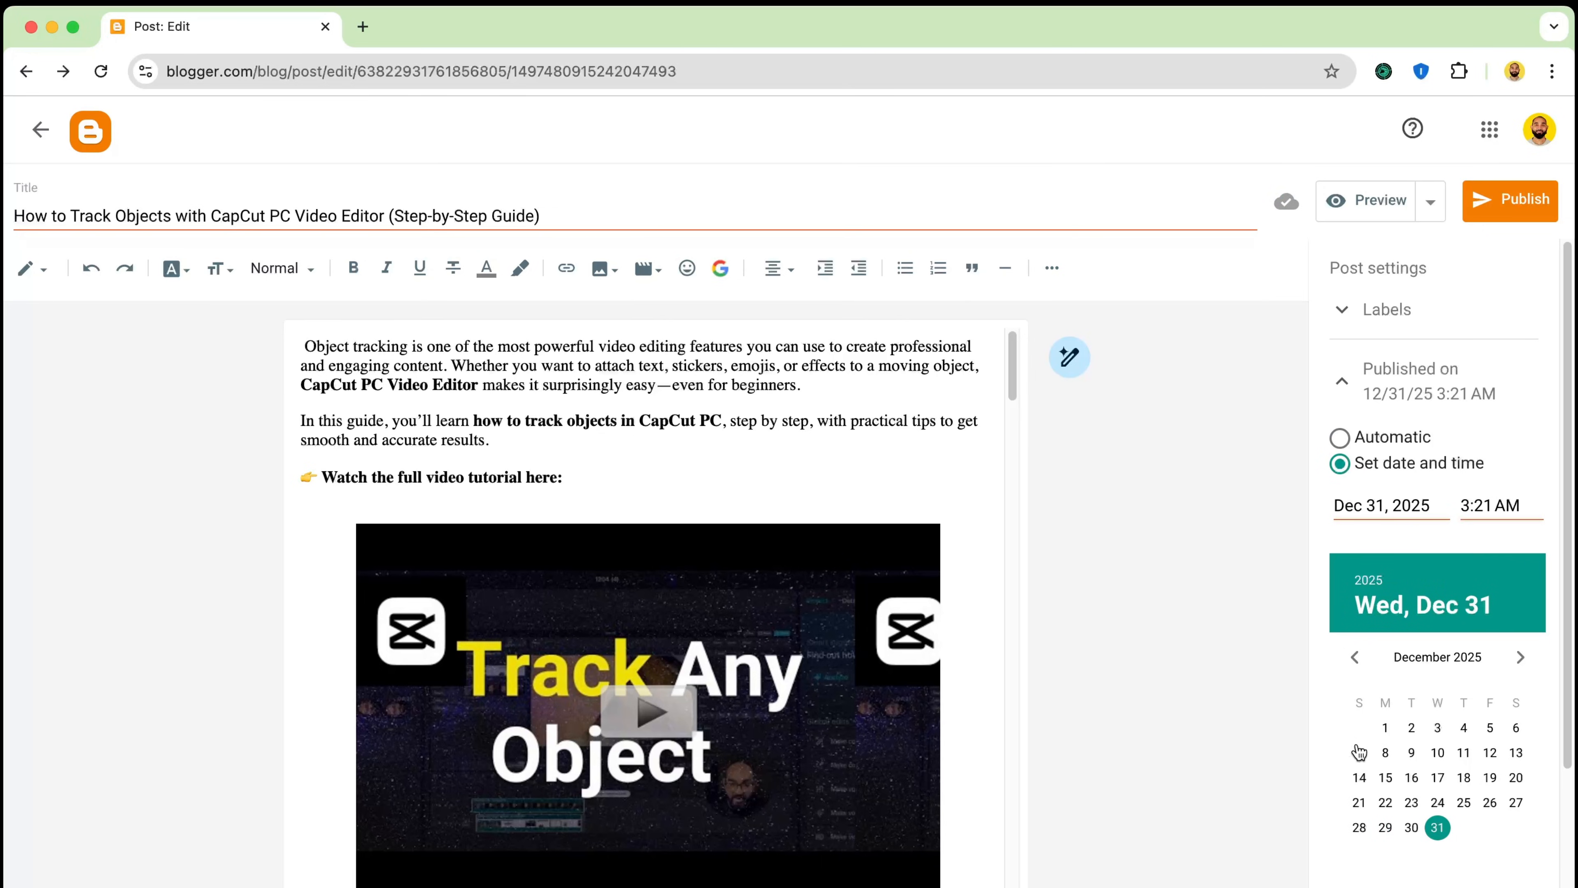
click(1341, 438)
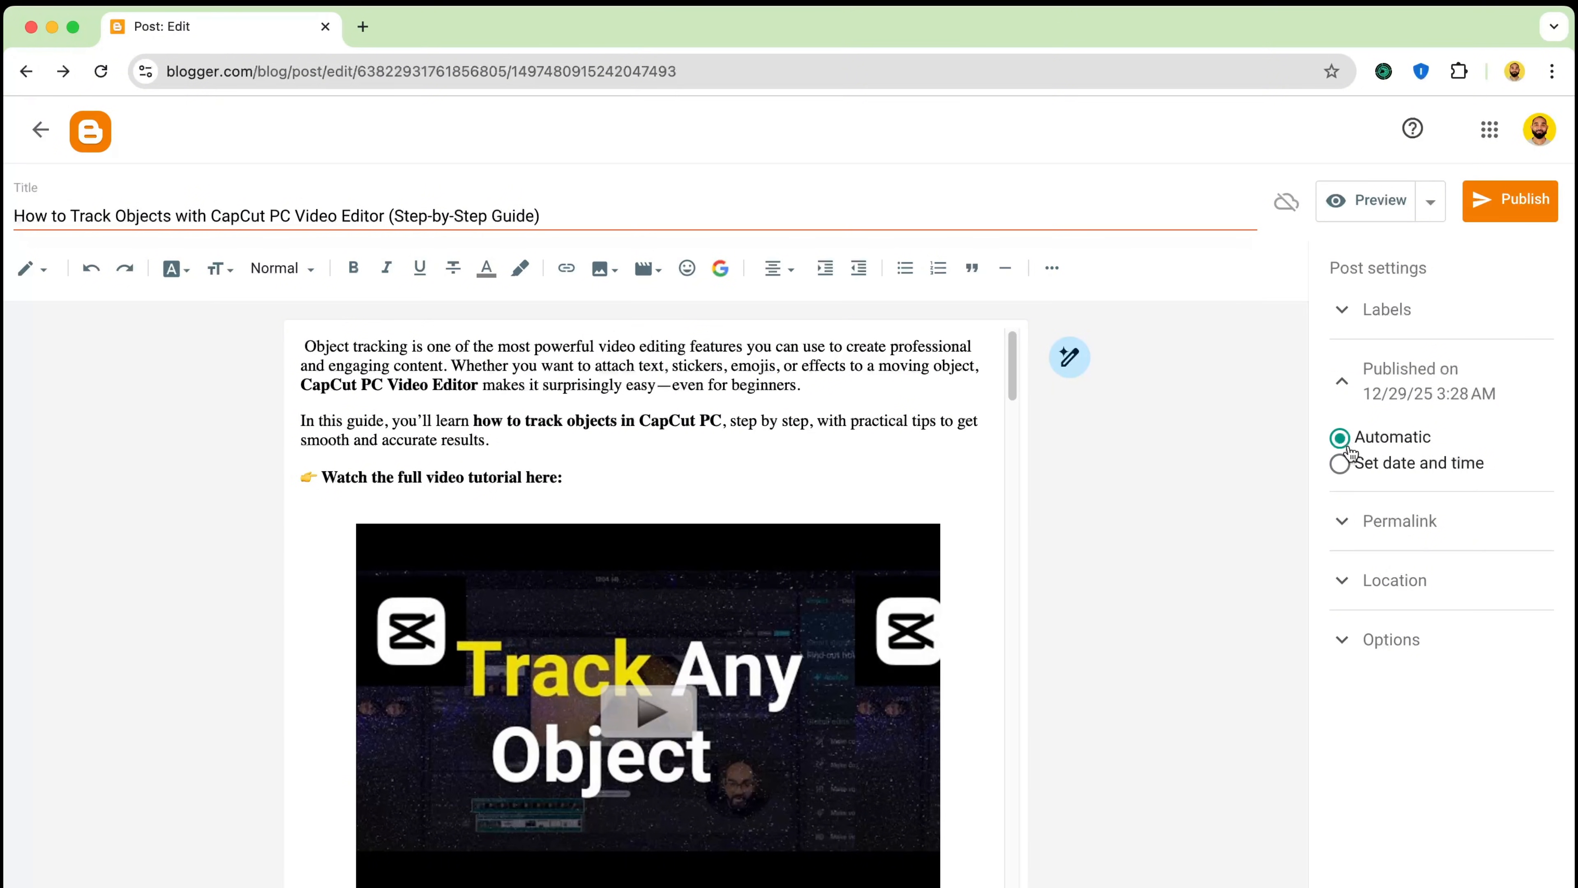
click(1340, 464)
scroll(1311, 634, down, 3)
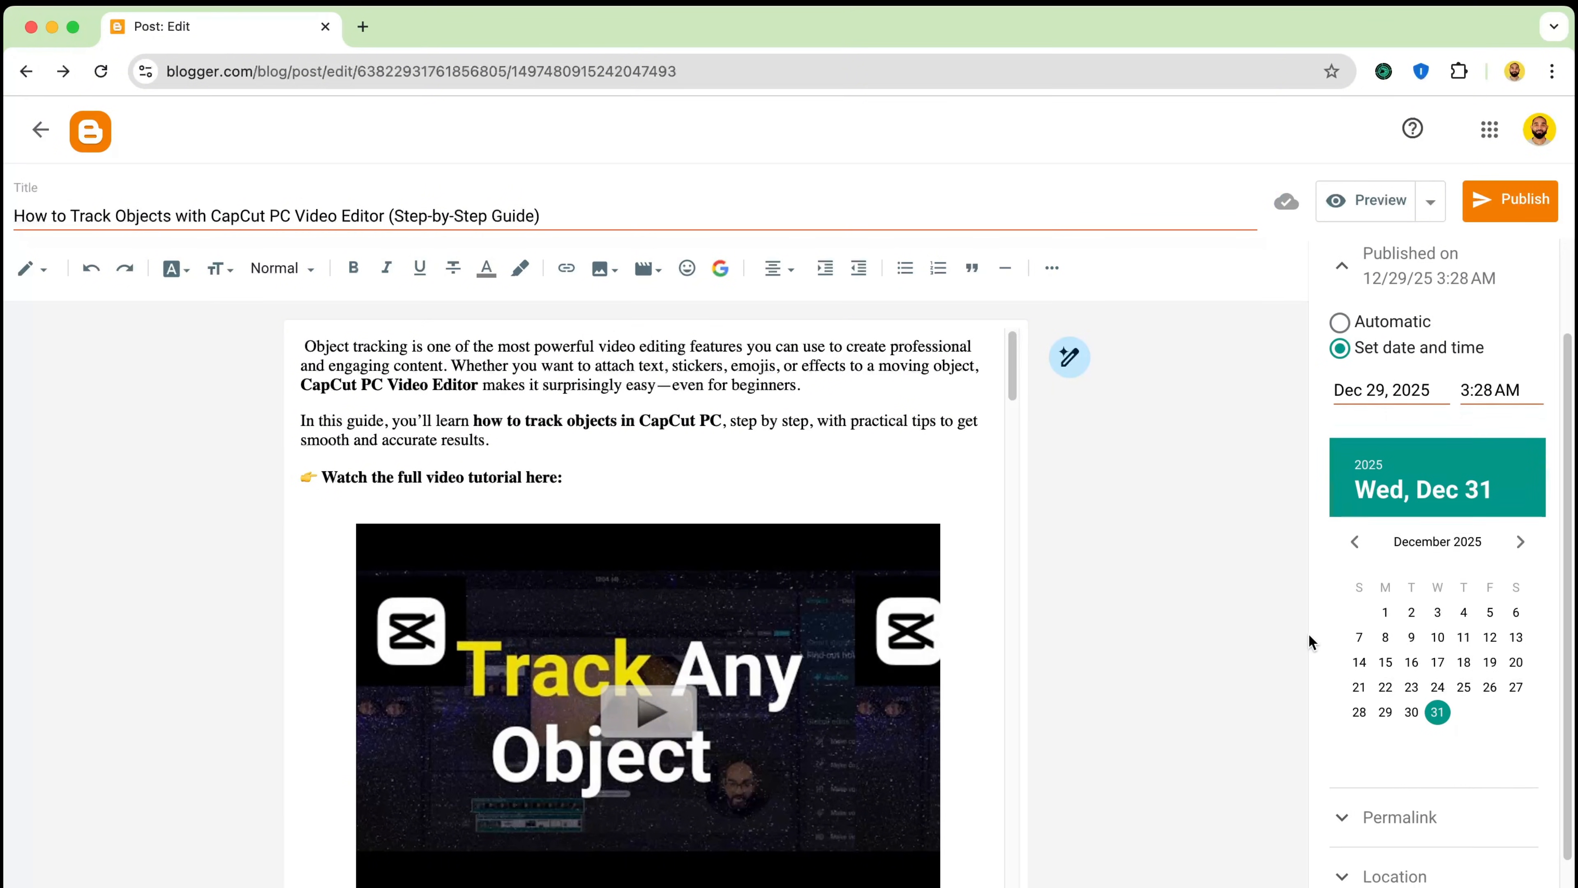
Switch the post to a custom permalink using the phrase "Track Objects with CapCut" copied from the title
click(1361, 772)
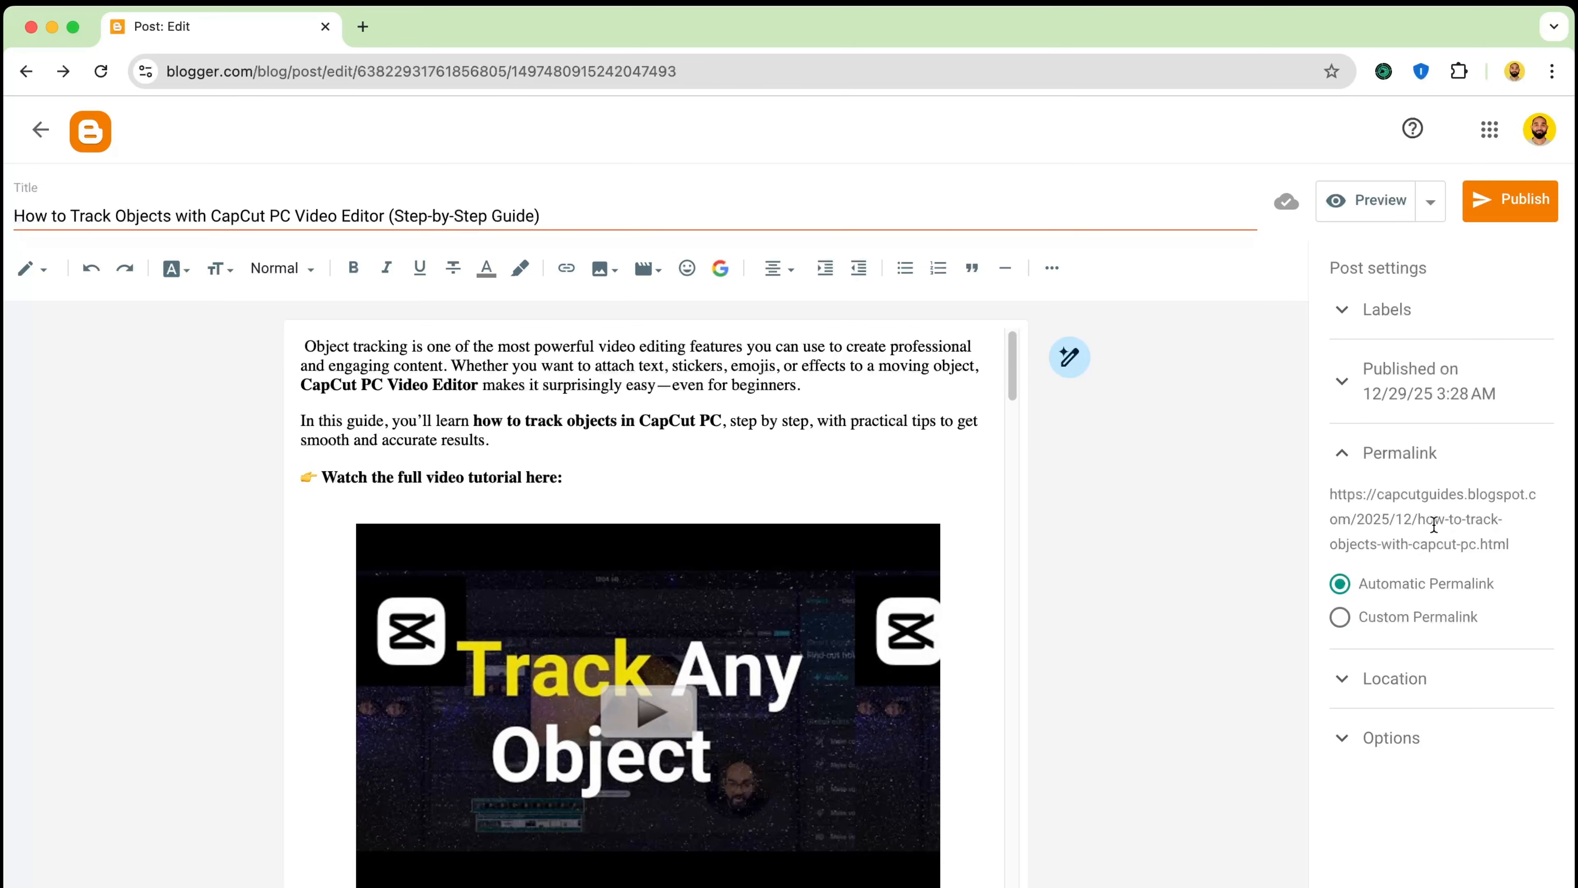
drag(1422, 520, 1464, 544)
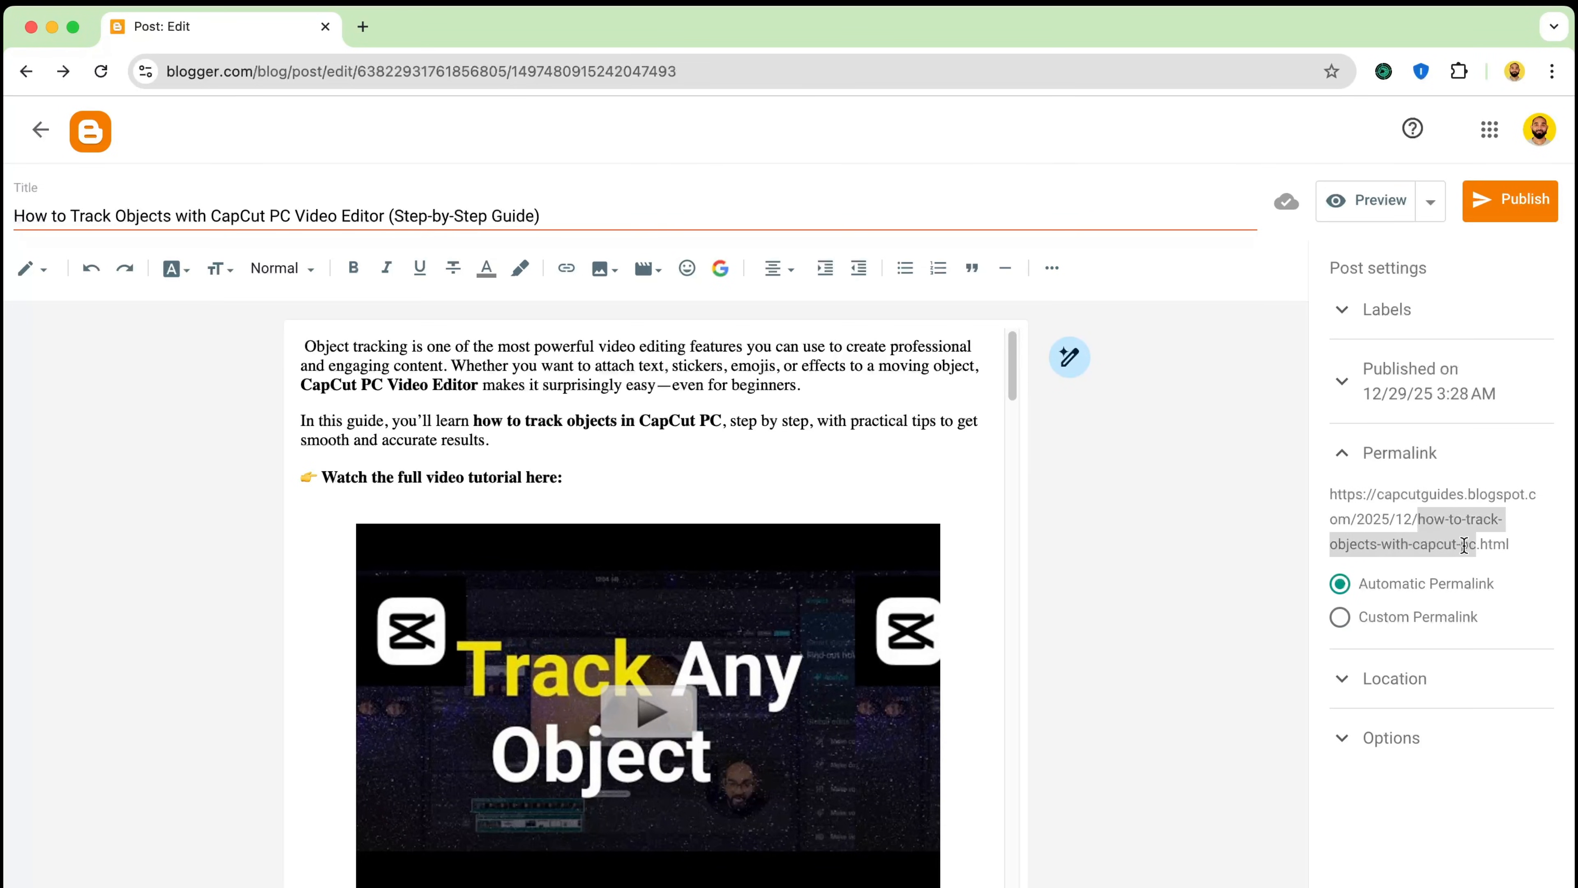
drag(71, 215, 250, 207)
key(super+c)
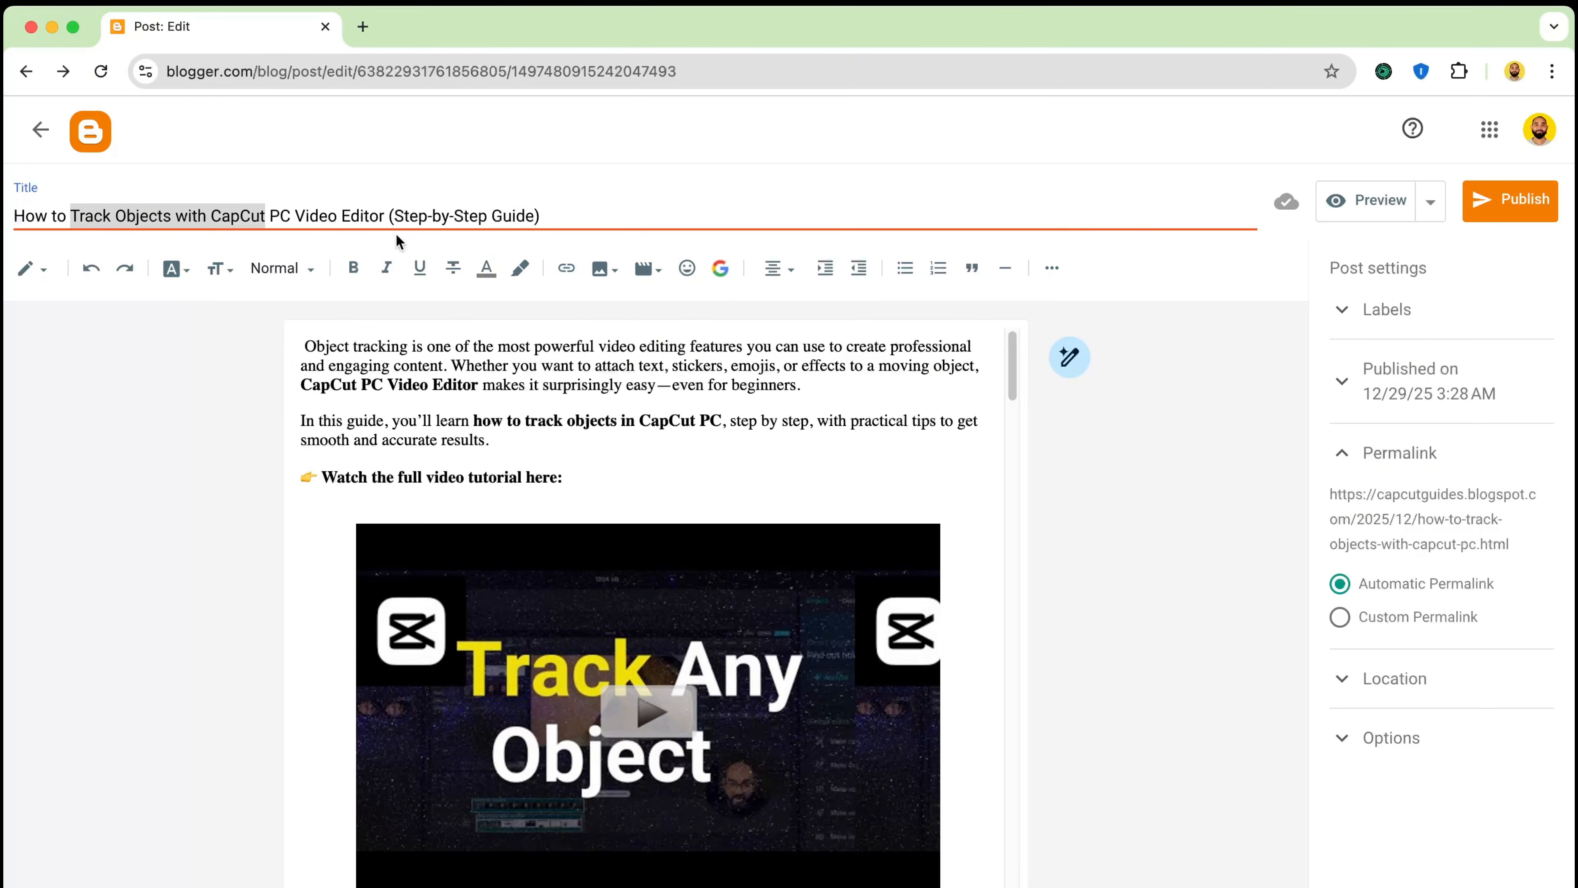
click(1341, 617)
click(1399, 636)
key(super+v)
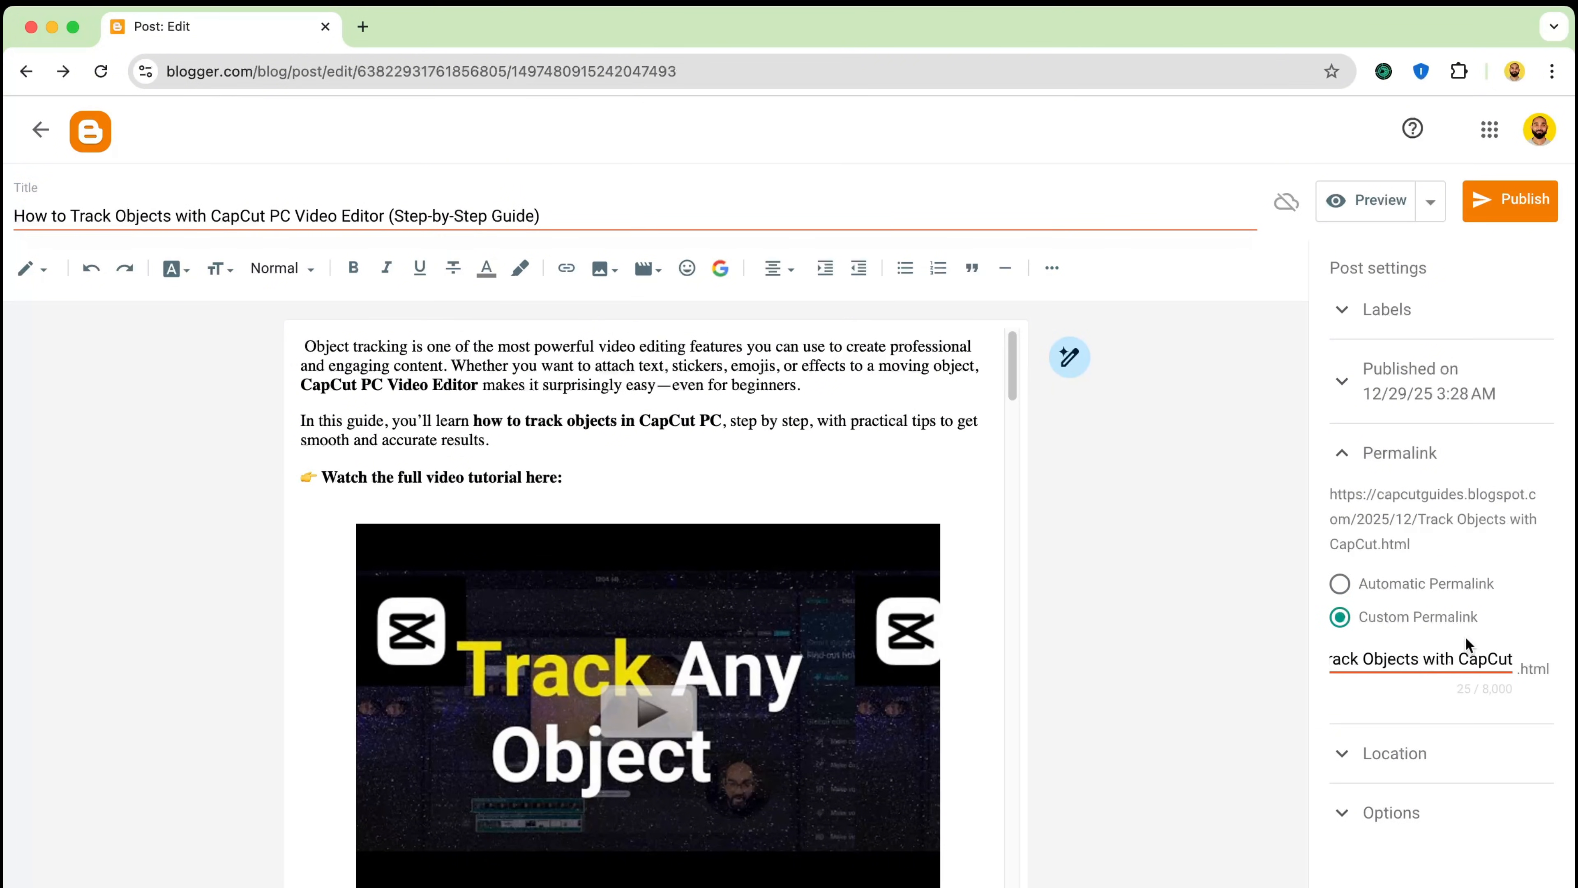
Replace the spaces in the custom permalink with hyphens to make it Track-Objects-with-CapCut
click(1458, 658)
key(BackSpace)
text(-)
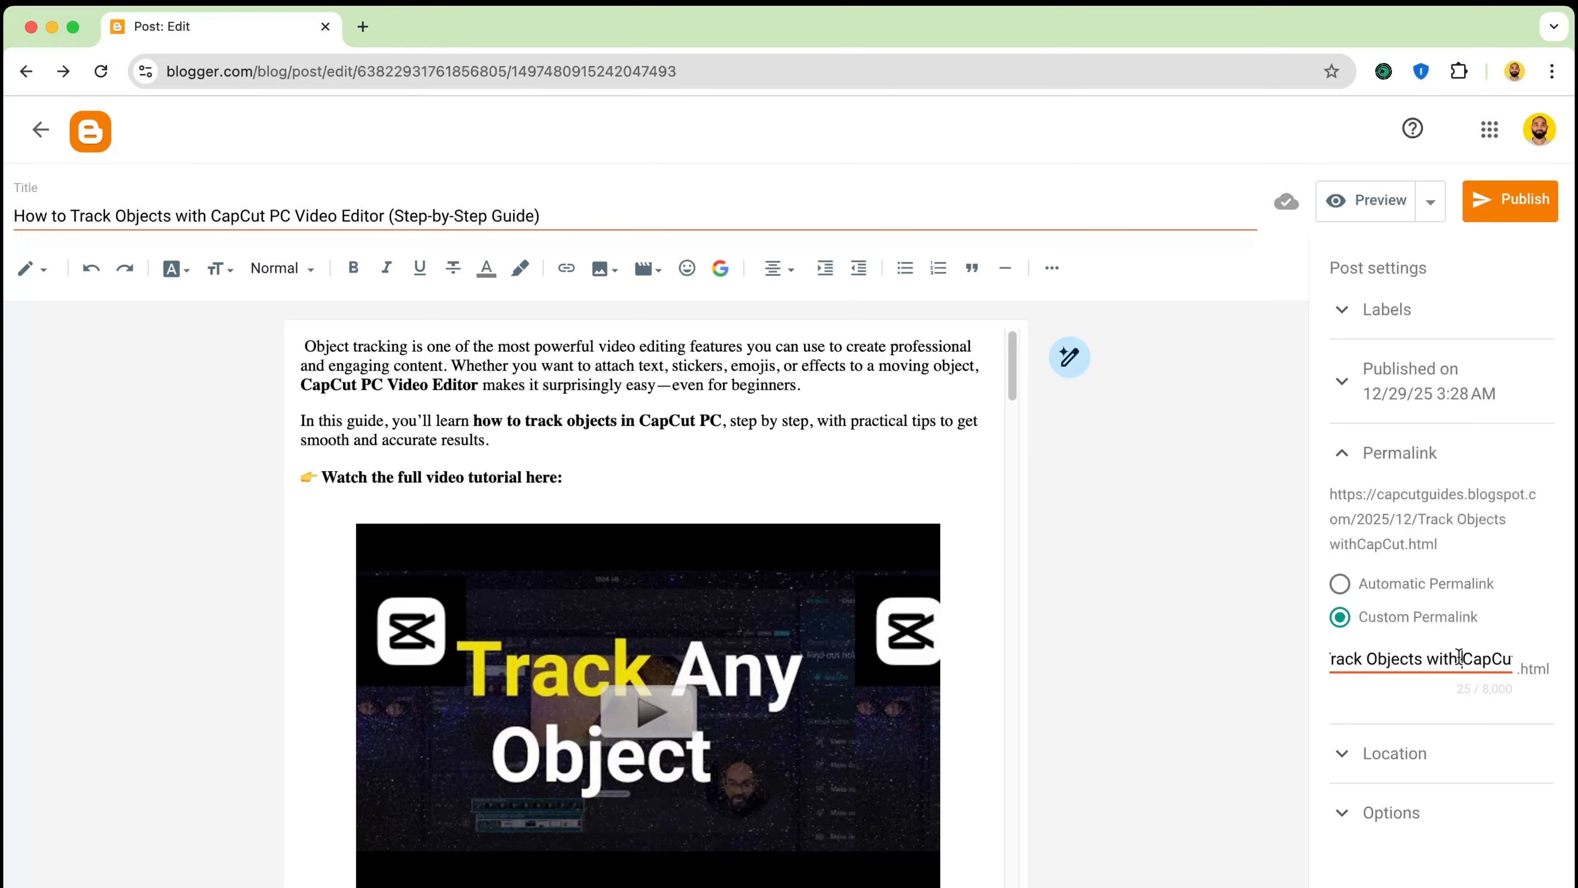
click(1430, 658)
key(BackSpace)
text(-)
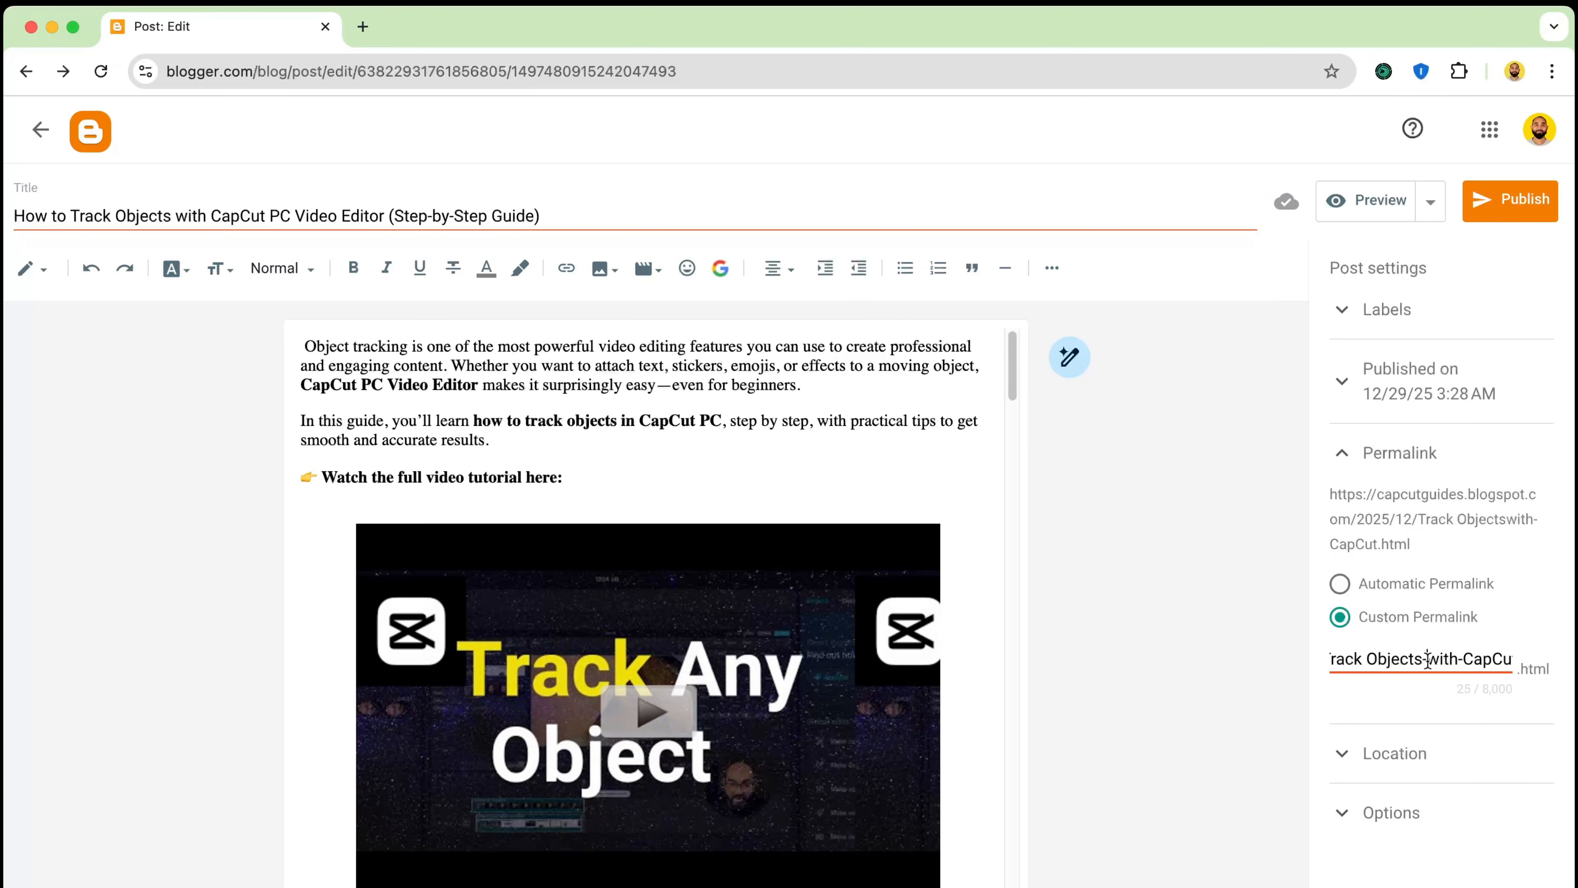
key(BackSpace)
text(-)
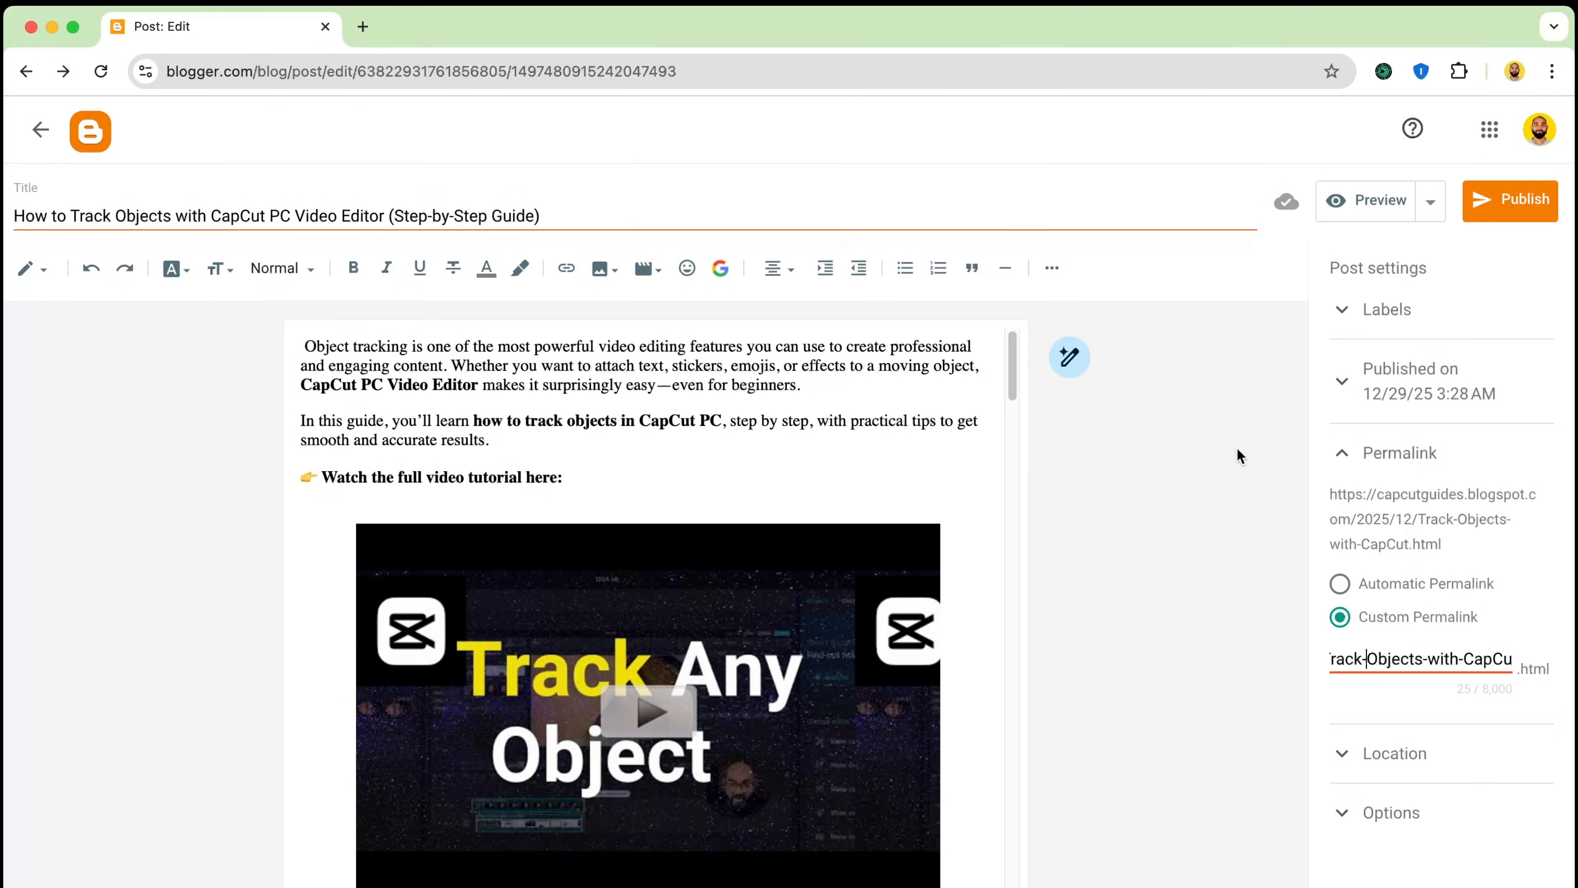
Check the post's preview and save options, and publish the post to the blog
click(1433, 219)
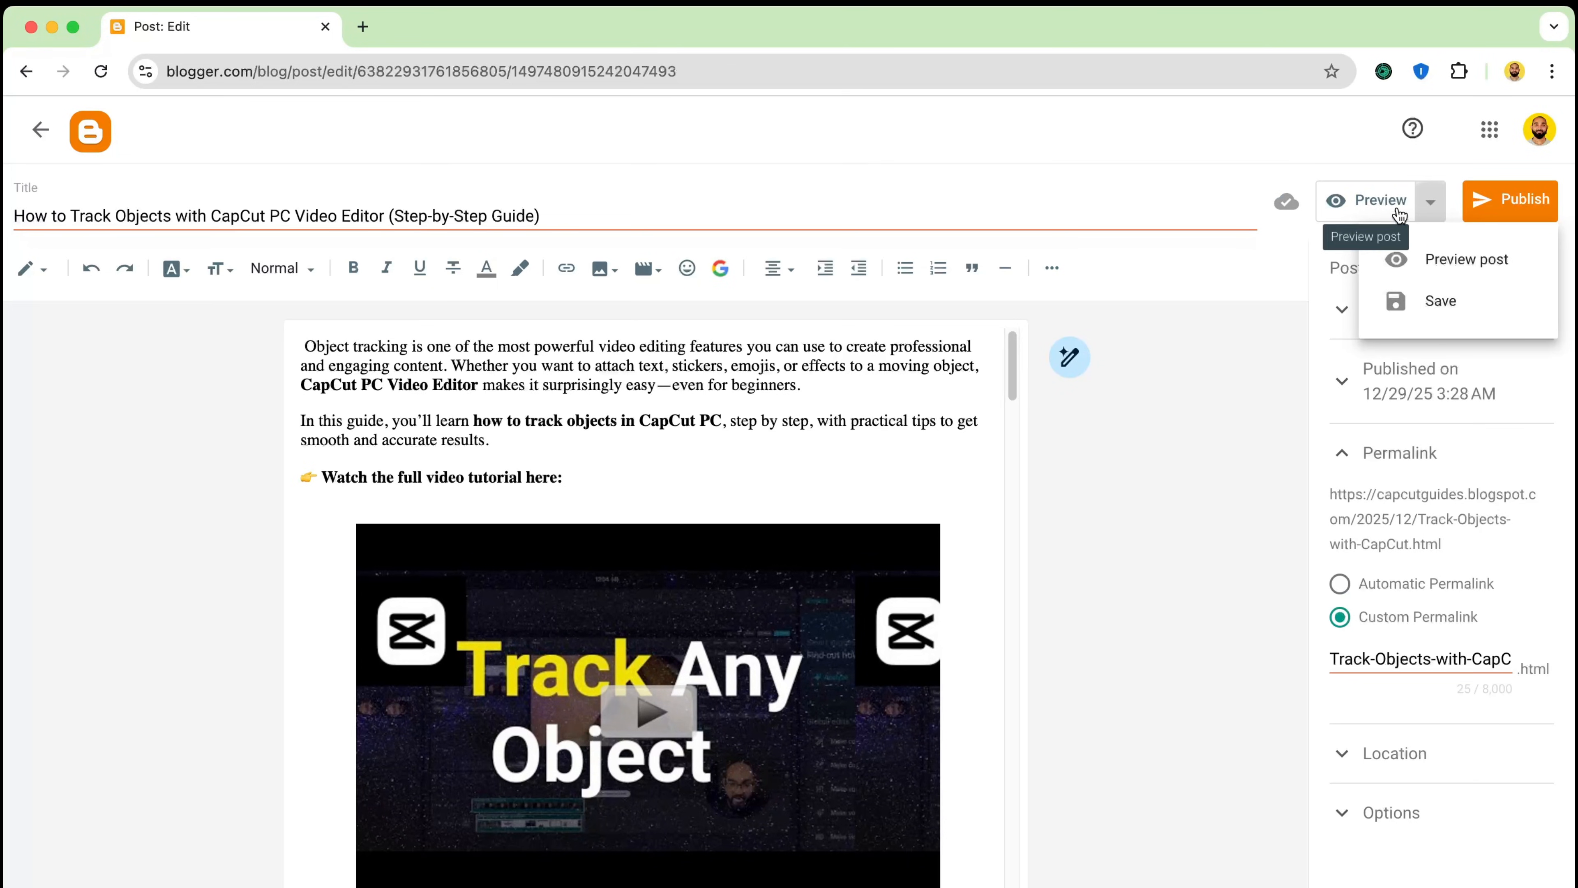
click(1372, 156)
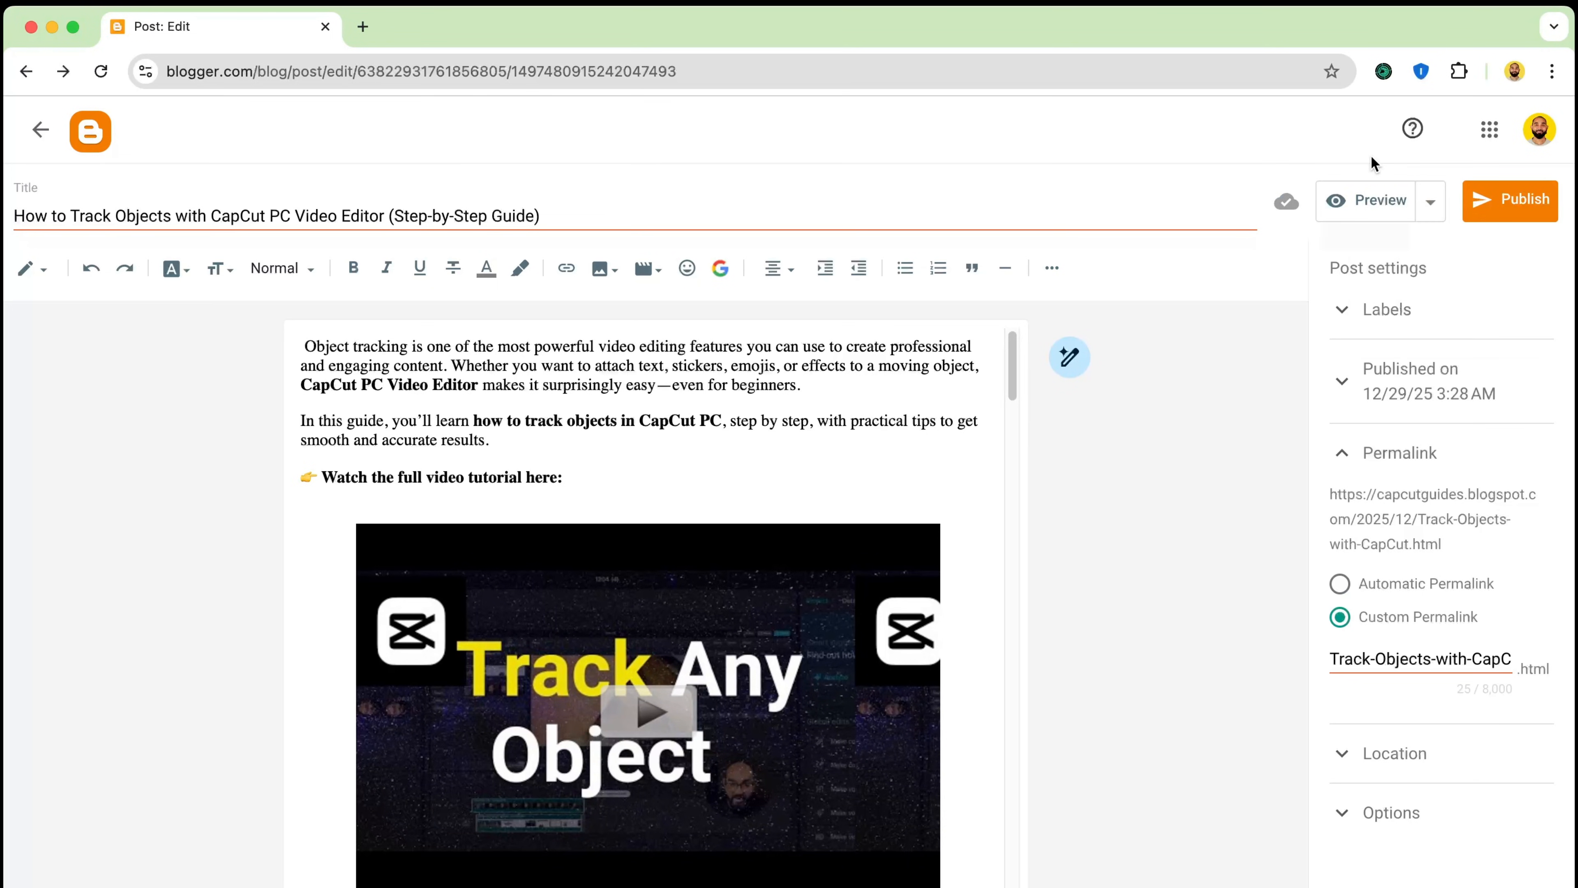
click(1508, 215)
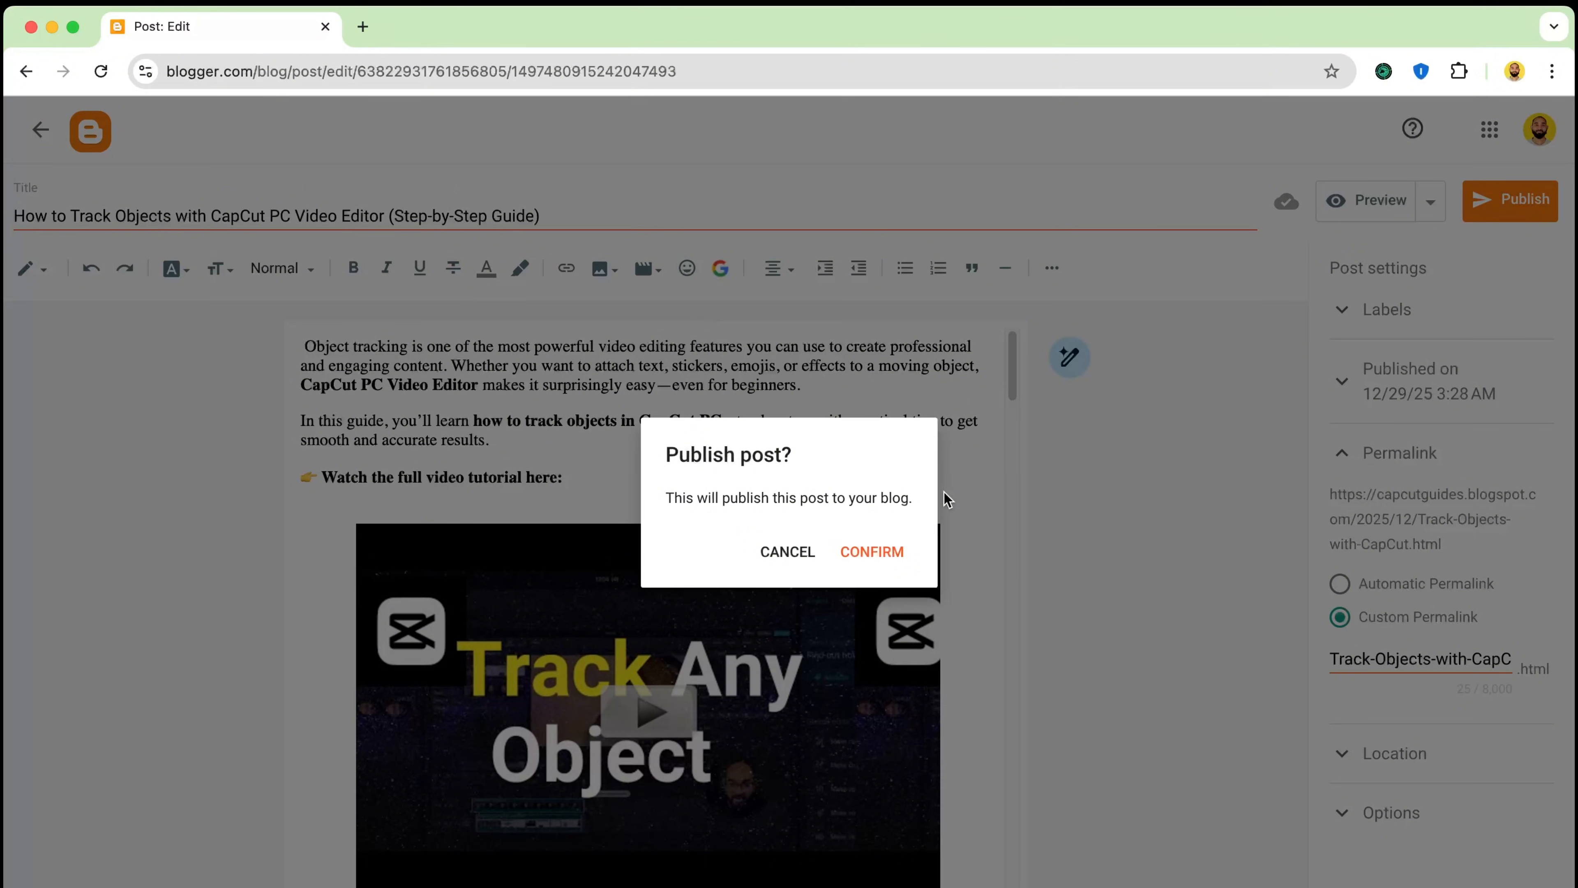
click(877, 553)
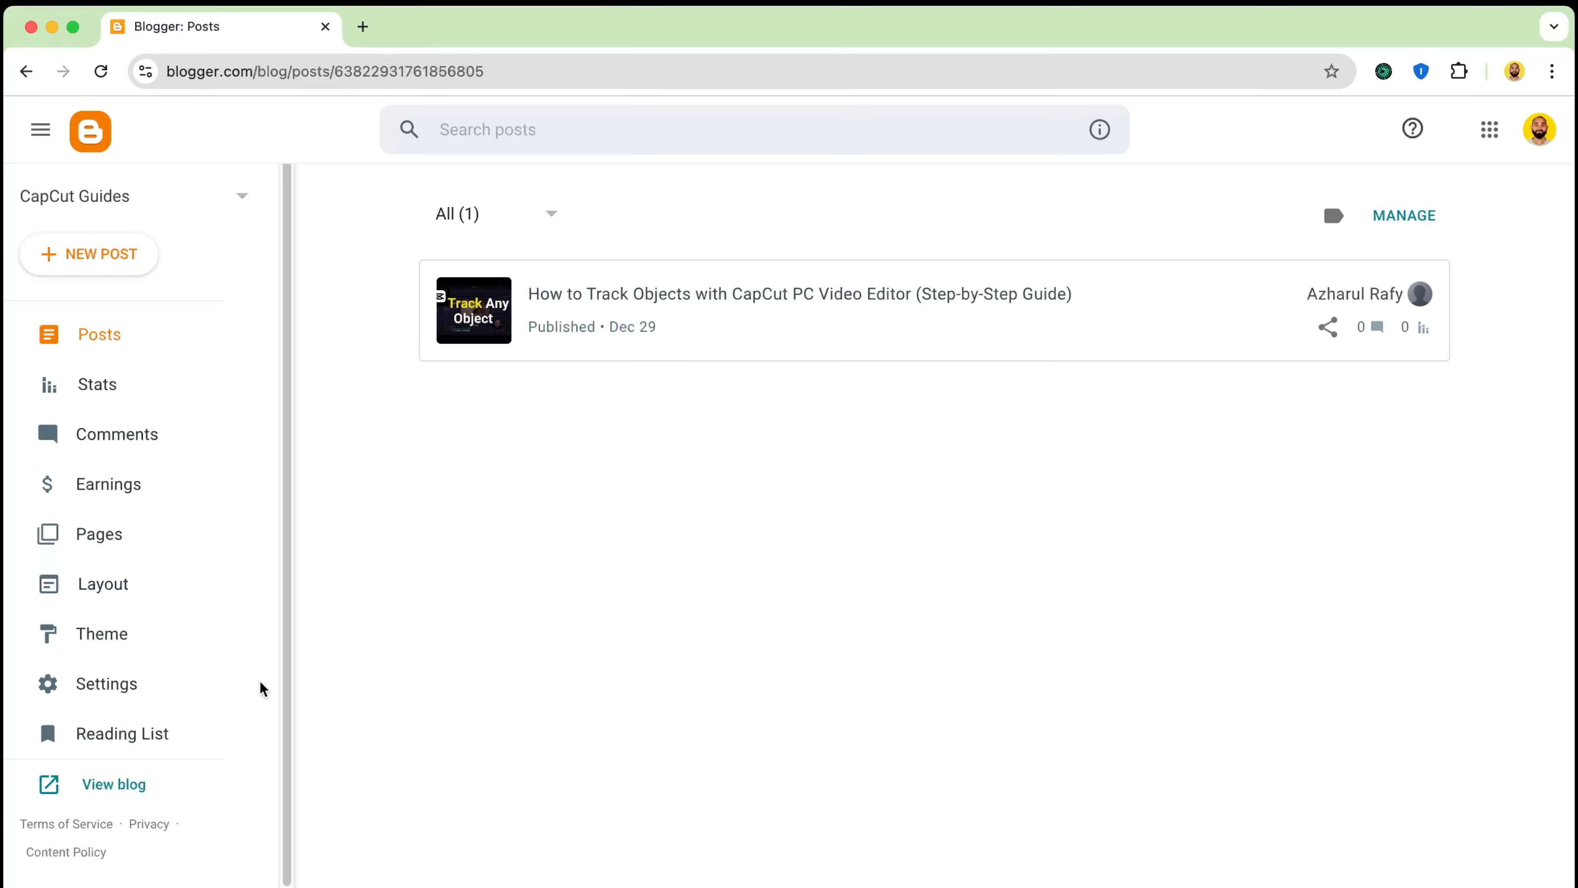
View the live CapCut Guides blog and open the How to Track Objects with CapCut PC Video Editor post
click(112, 786)
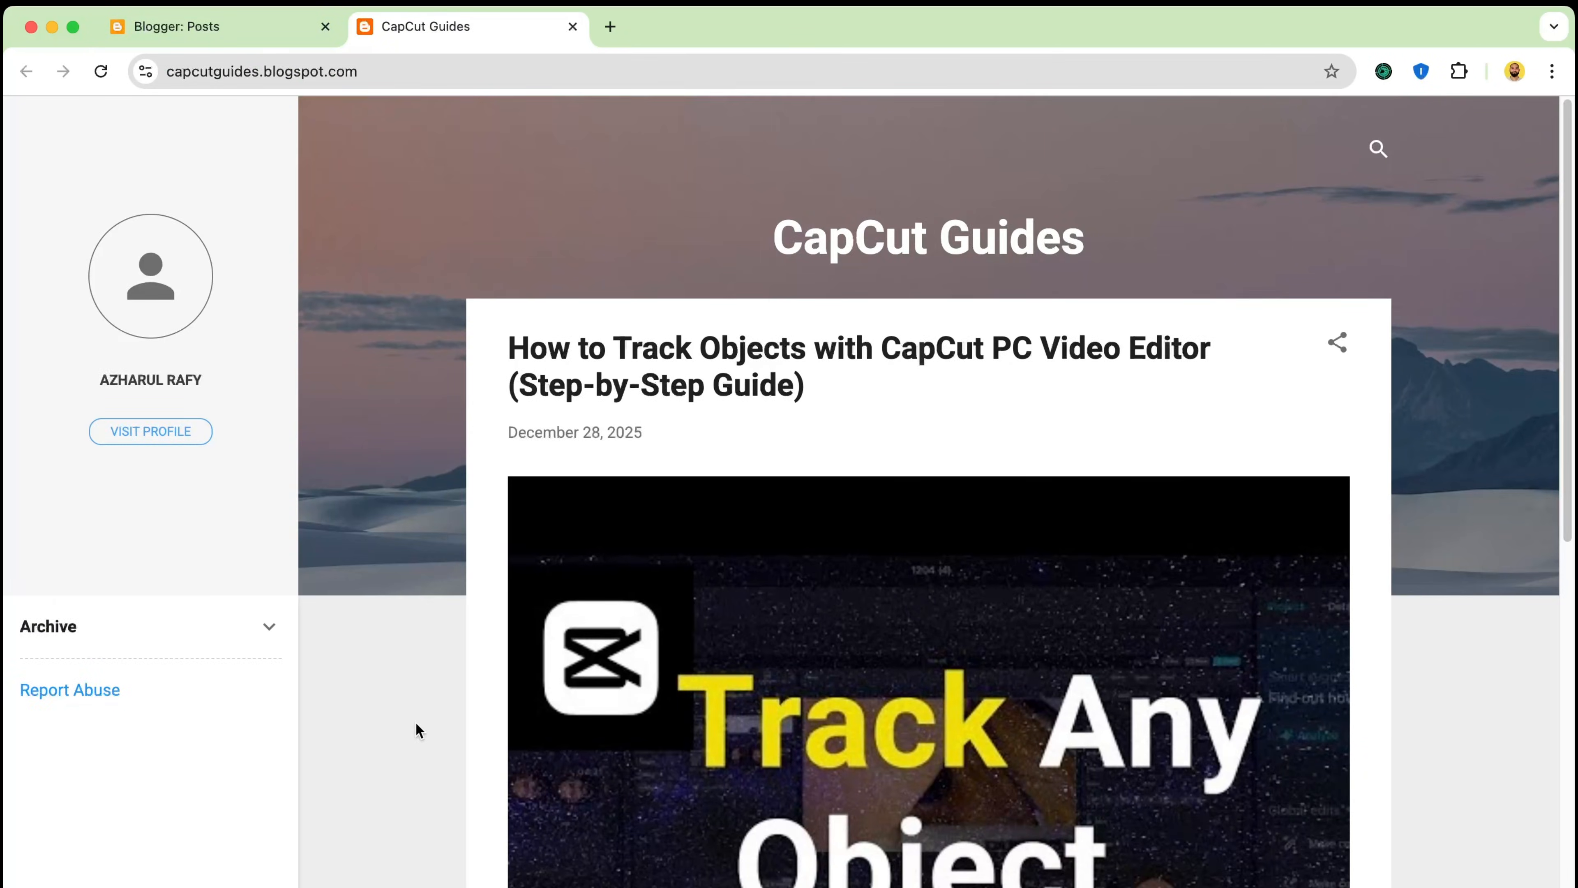
scroll(416, 722, down, 10)
scroll(620, 409, up, 10)
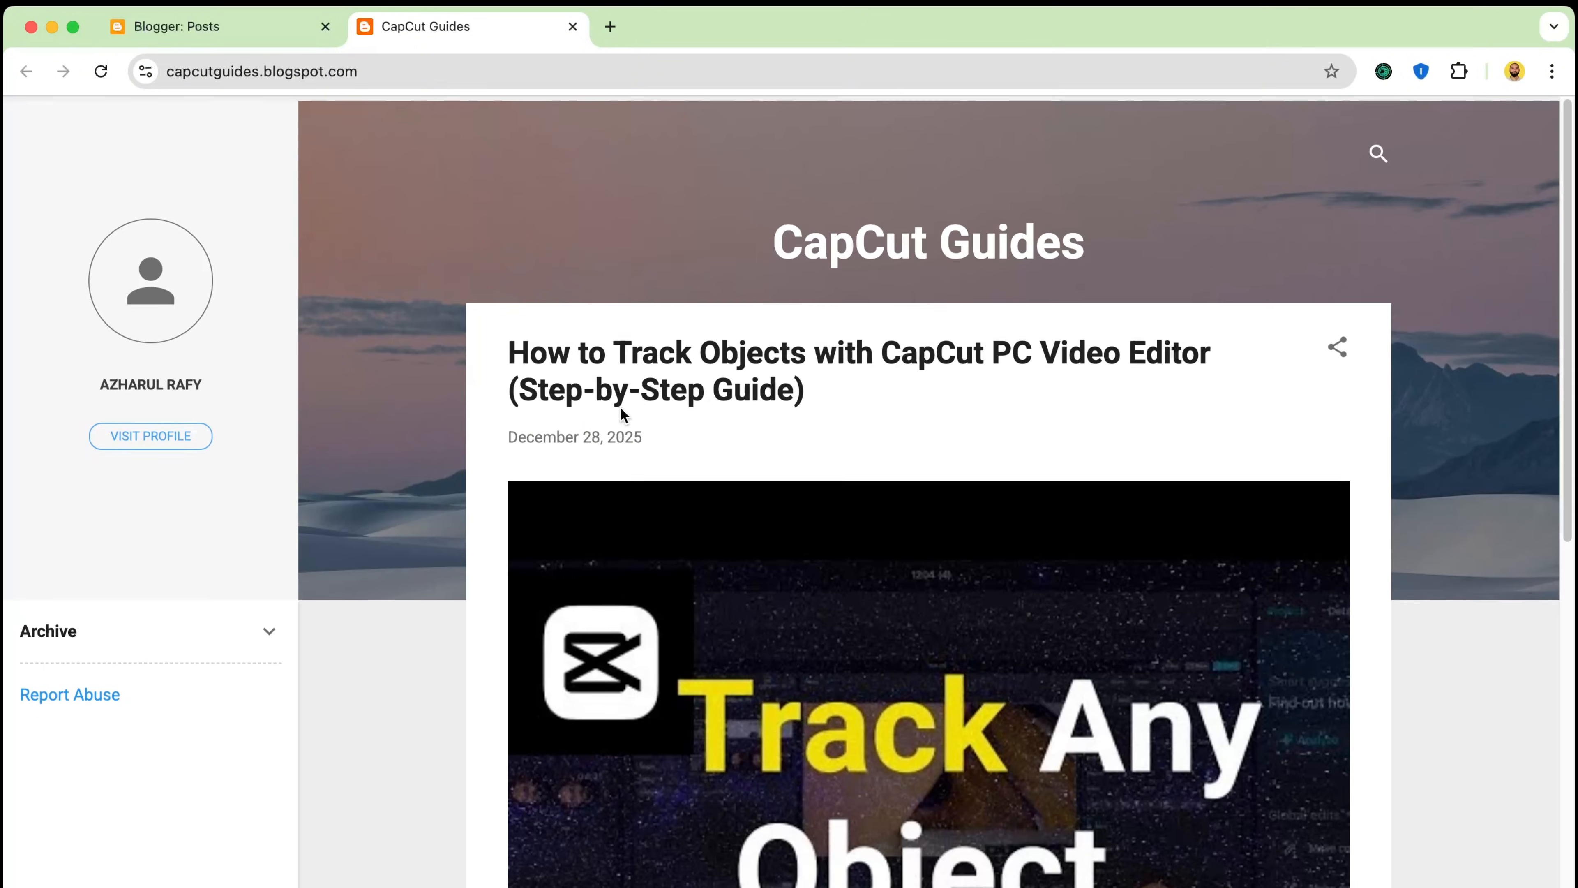
scroll(625, 497, down, 3)
scroll(684, 374, up, 2)
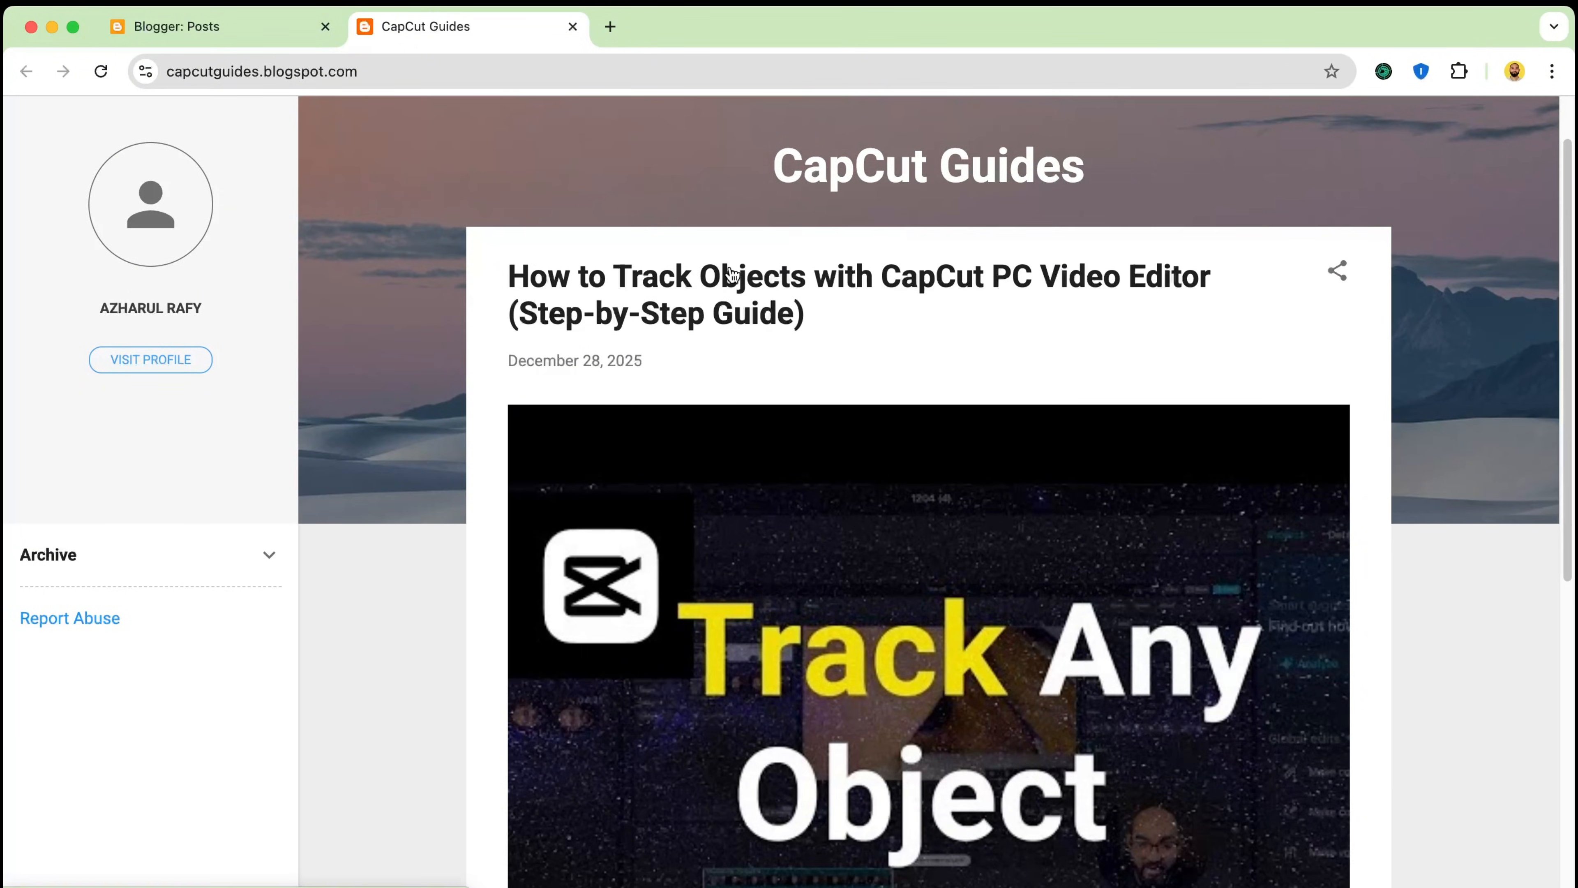
click(730, 272)
Review the published post from the embedded video down to Final Thoughts and back up, and close the live blog
scroll(559, 547, down, 2)
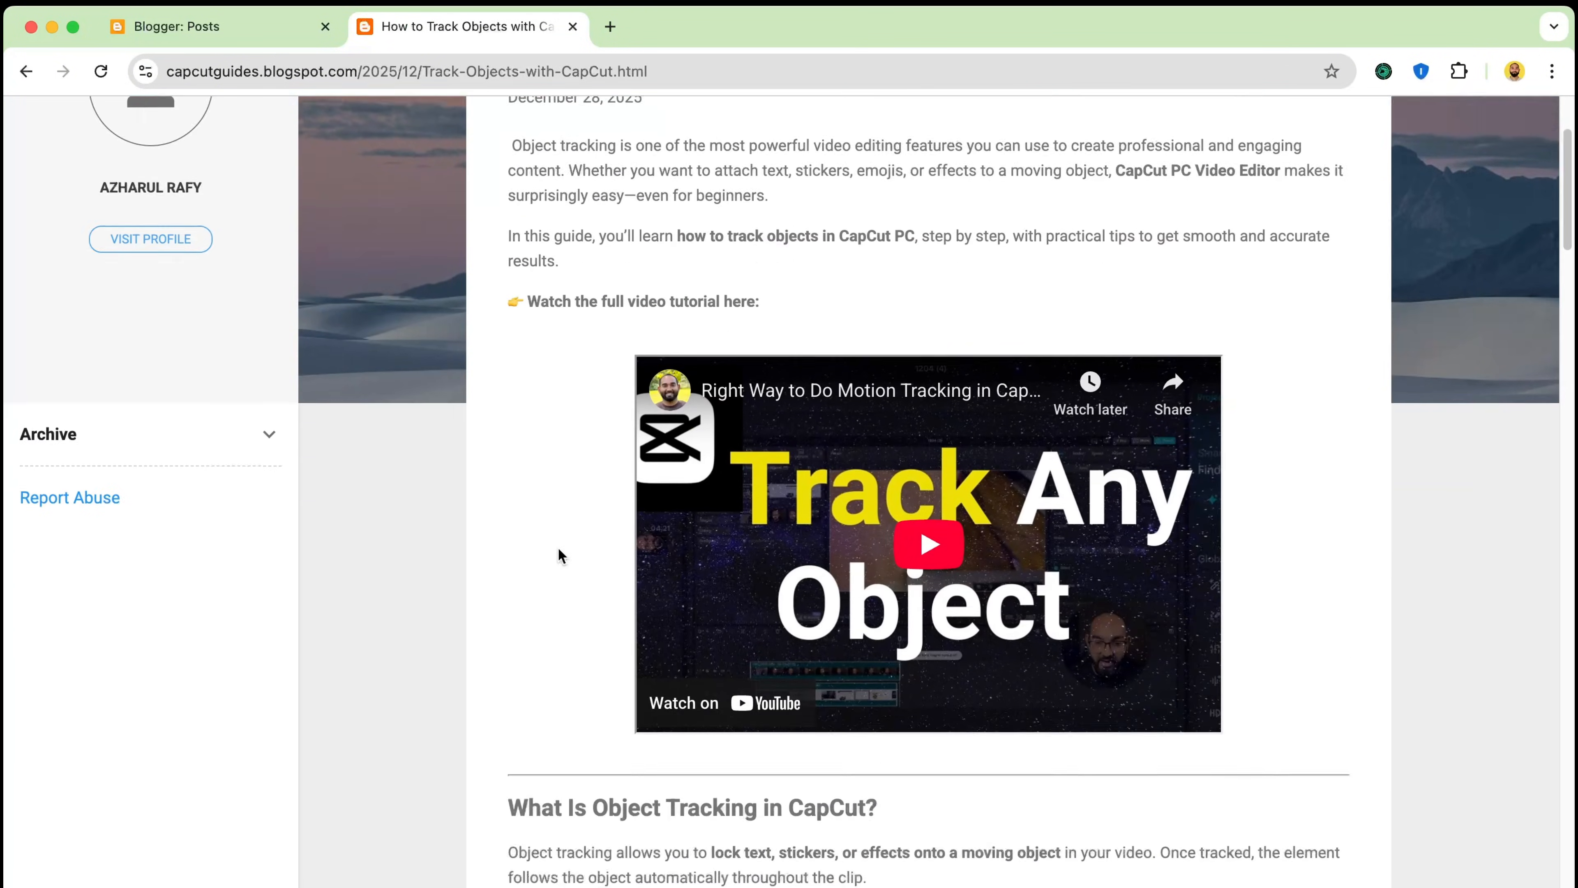
scroll(557, 551, down, 3)
scroll(557, 398, up, 6)
scroll(634, 331, down, 6)
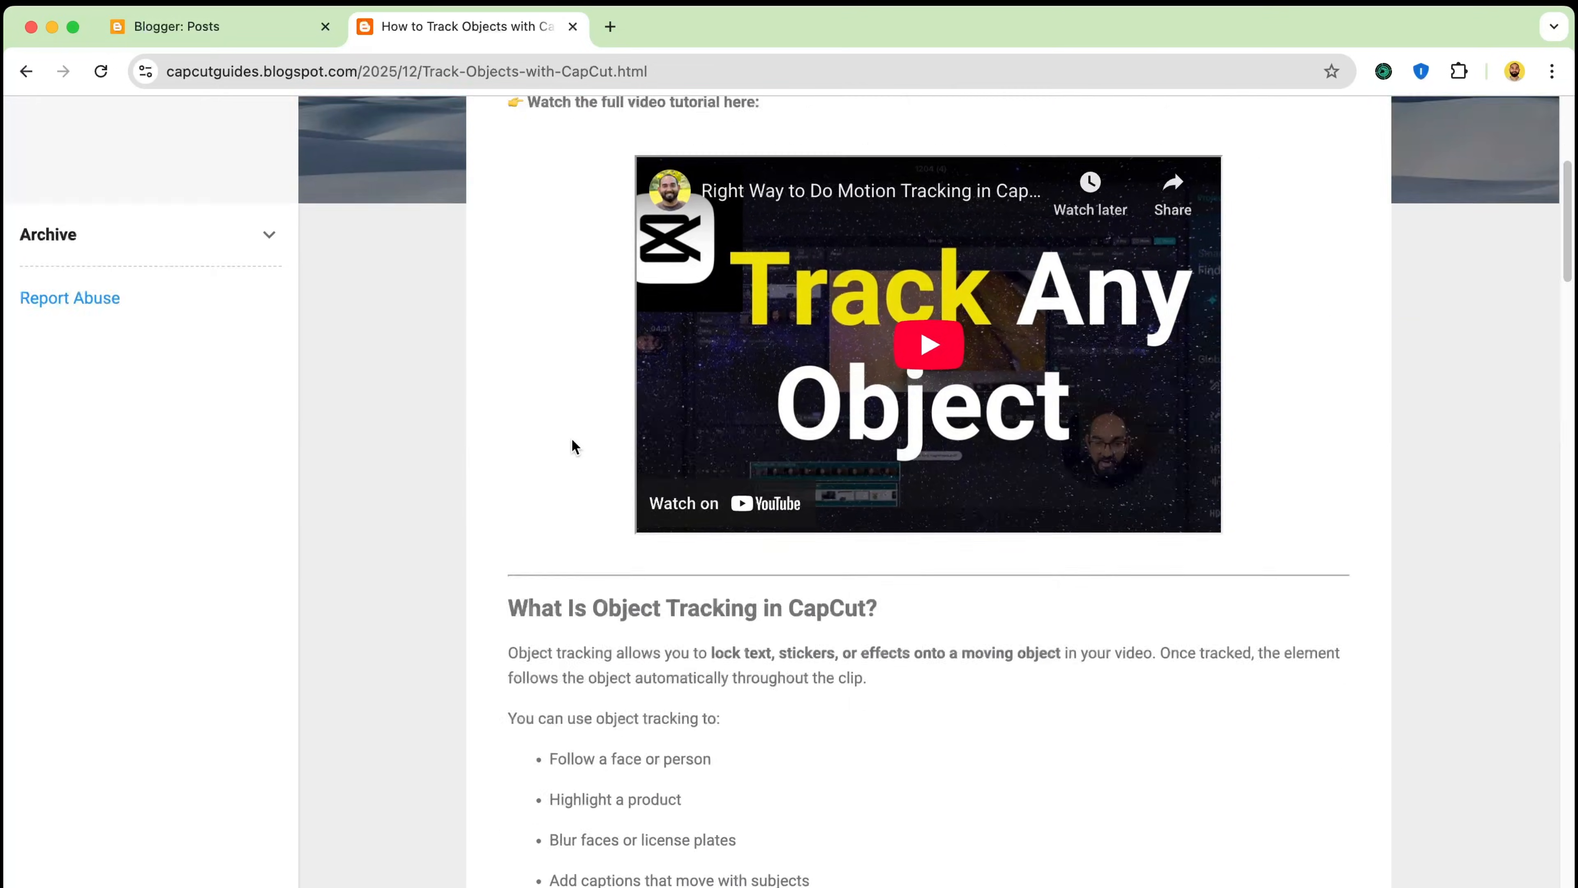
scroll(571, 444, down, 20)
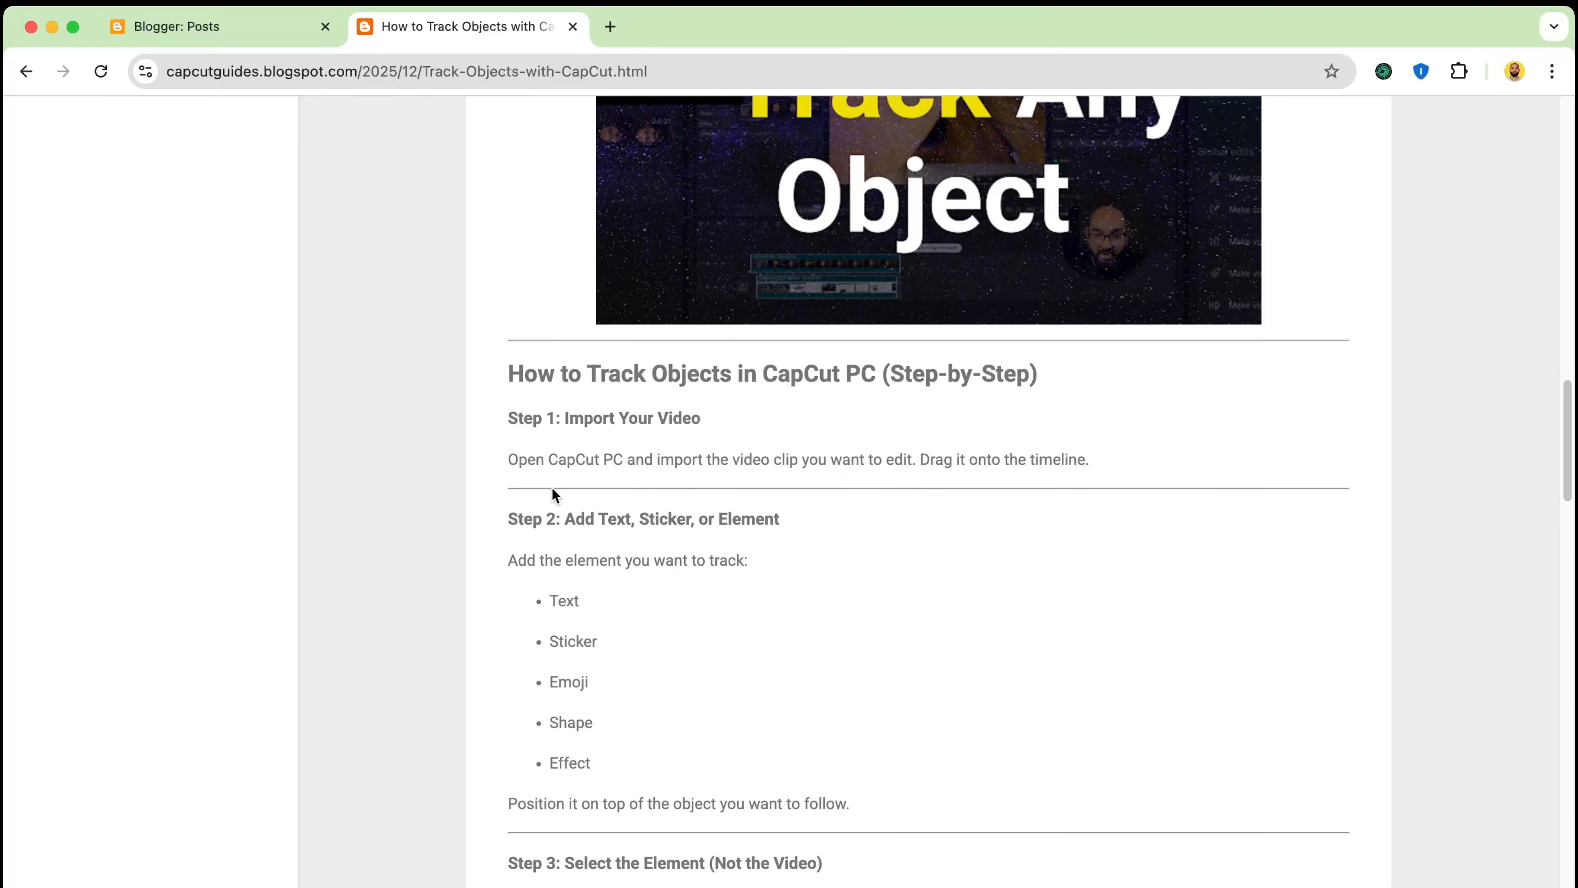
scroll(555, 495, down, 20)
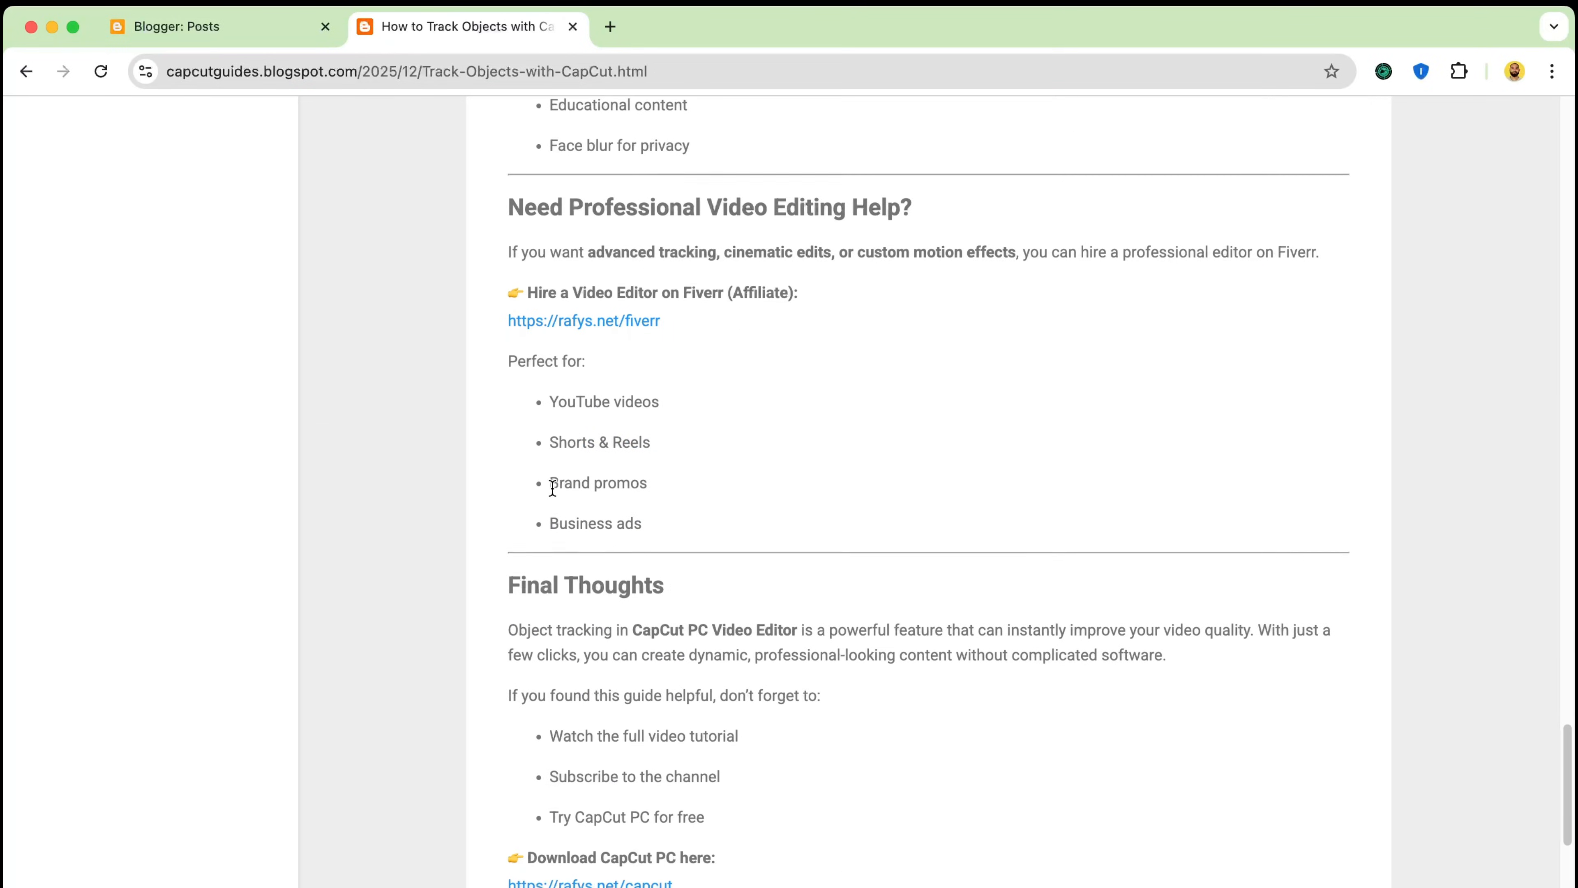
scroll(551, 486, down, 6)
scroll(525, 482, up, 20)
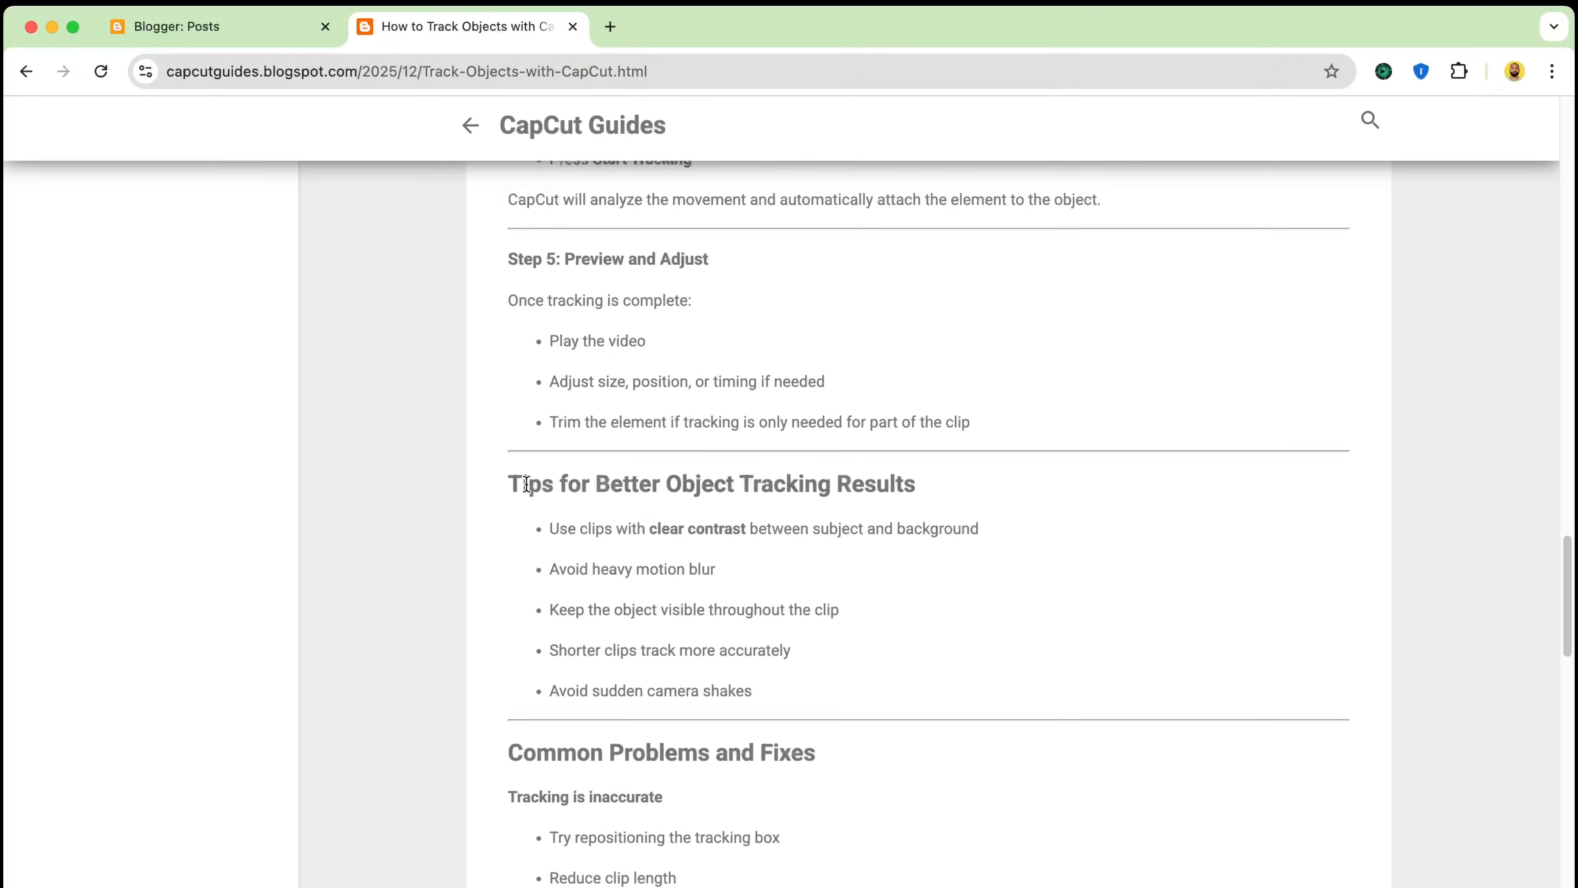
scroll(525, 483, up, 20)
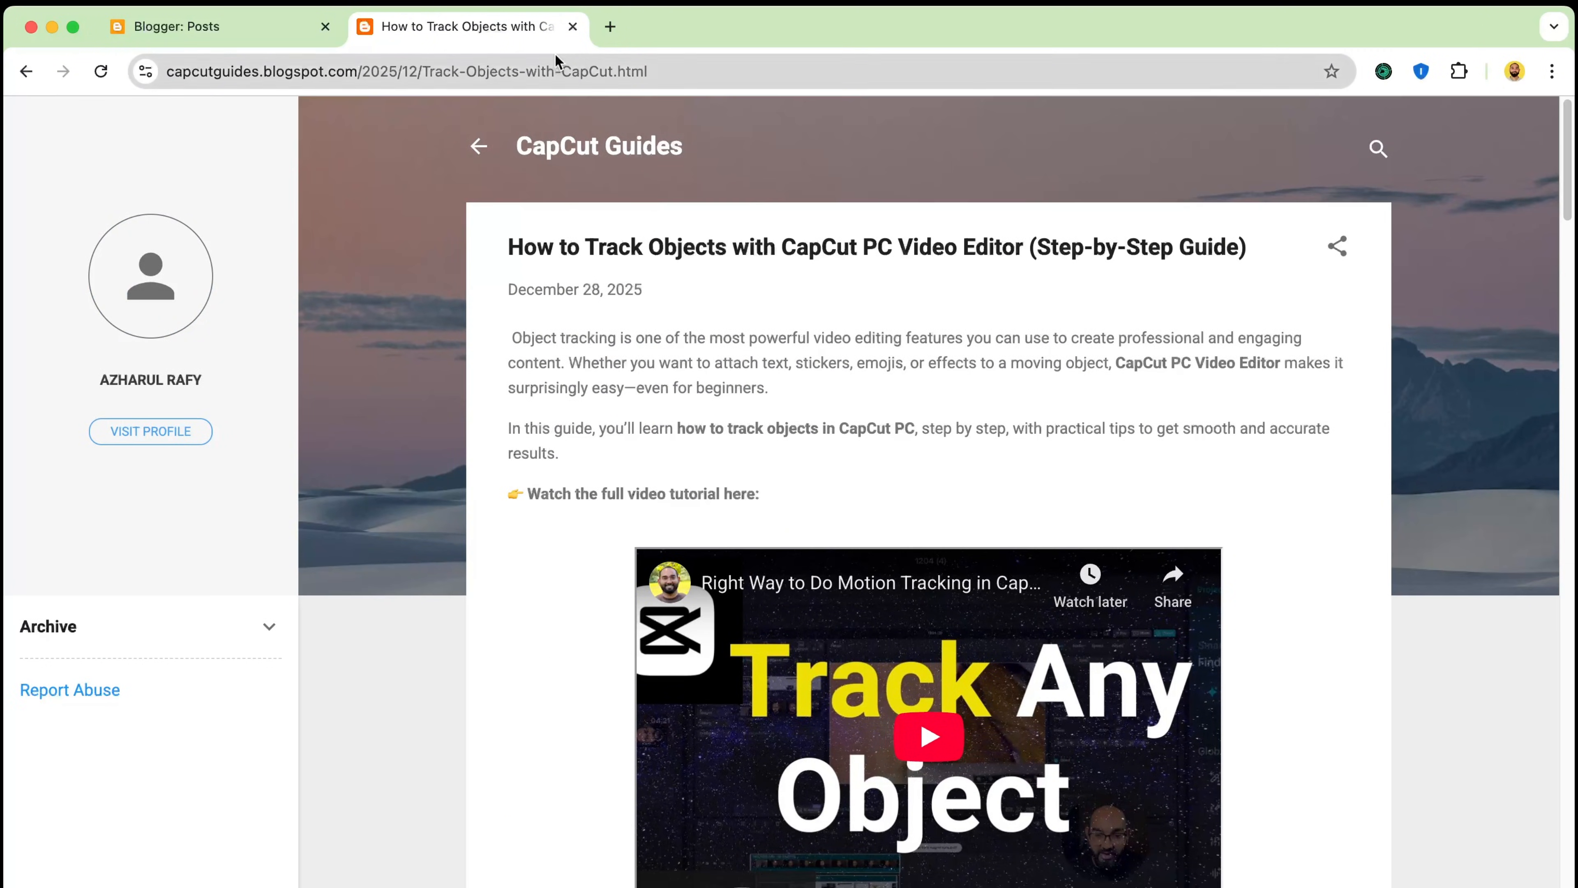
click(572, 26)
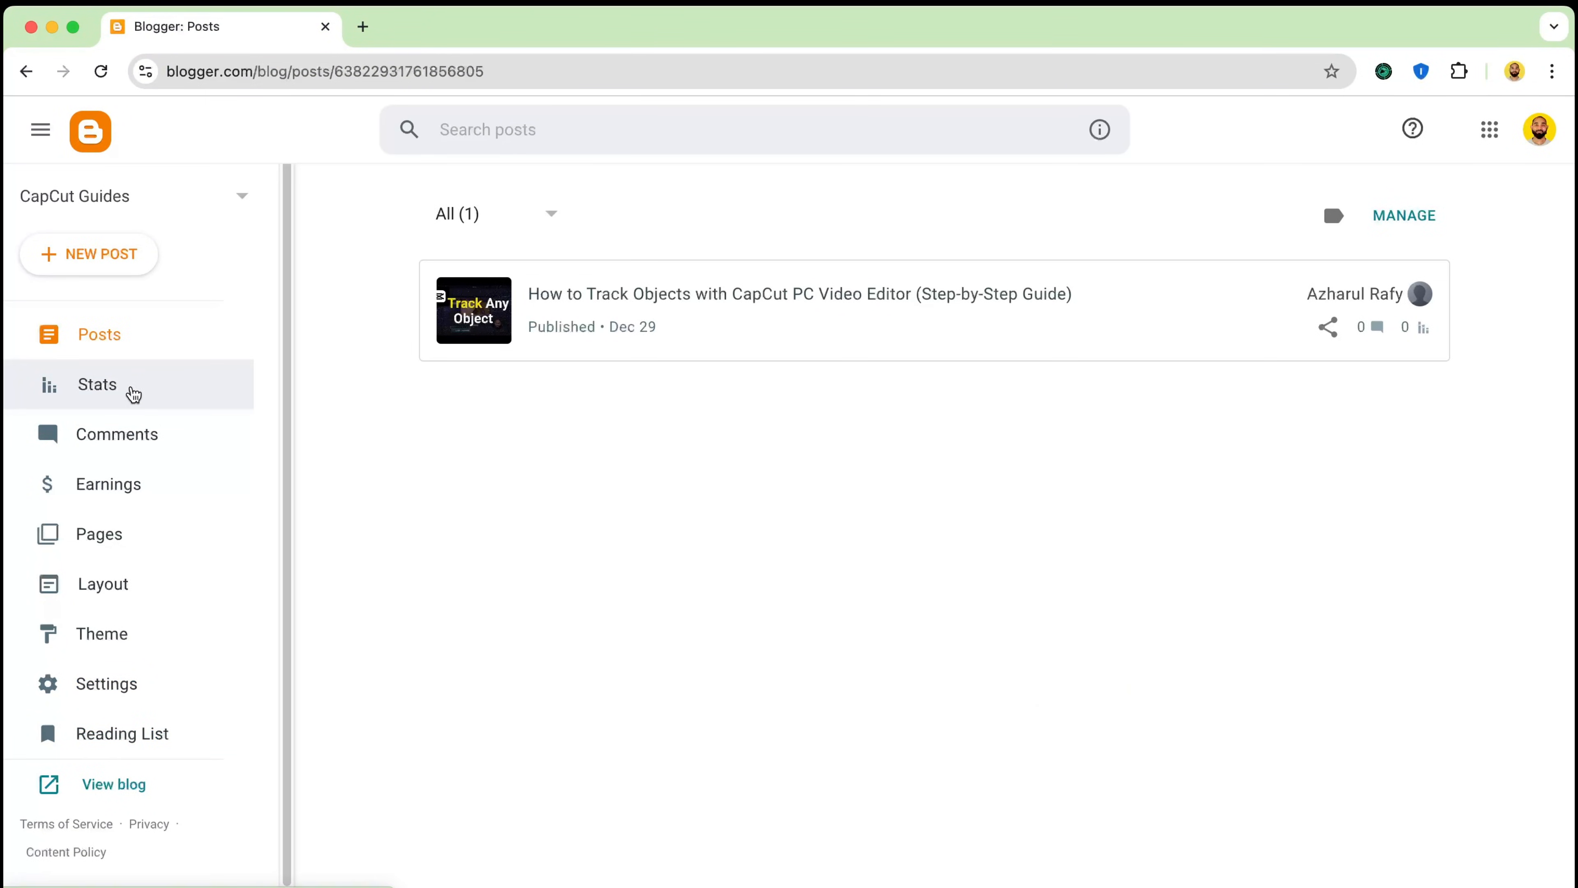
Open the blog's statistics, set the period to Now, and examine the view charts and the Posts and Pages sections
click(131, 387)
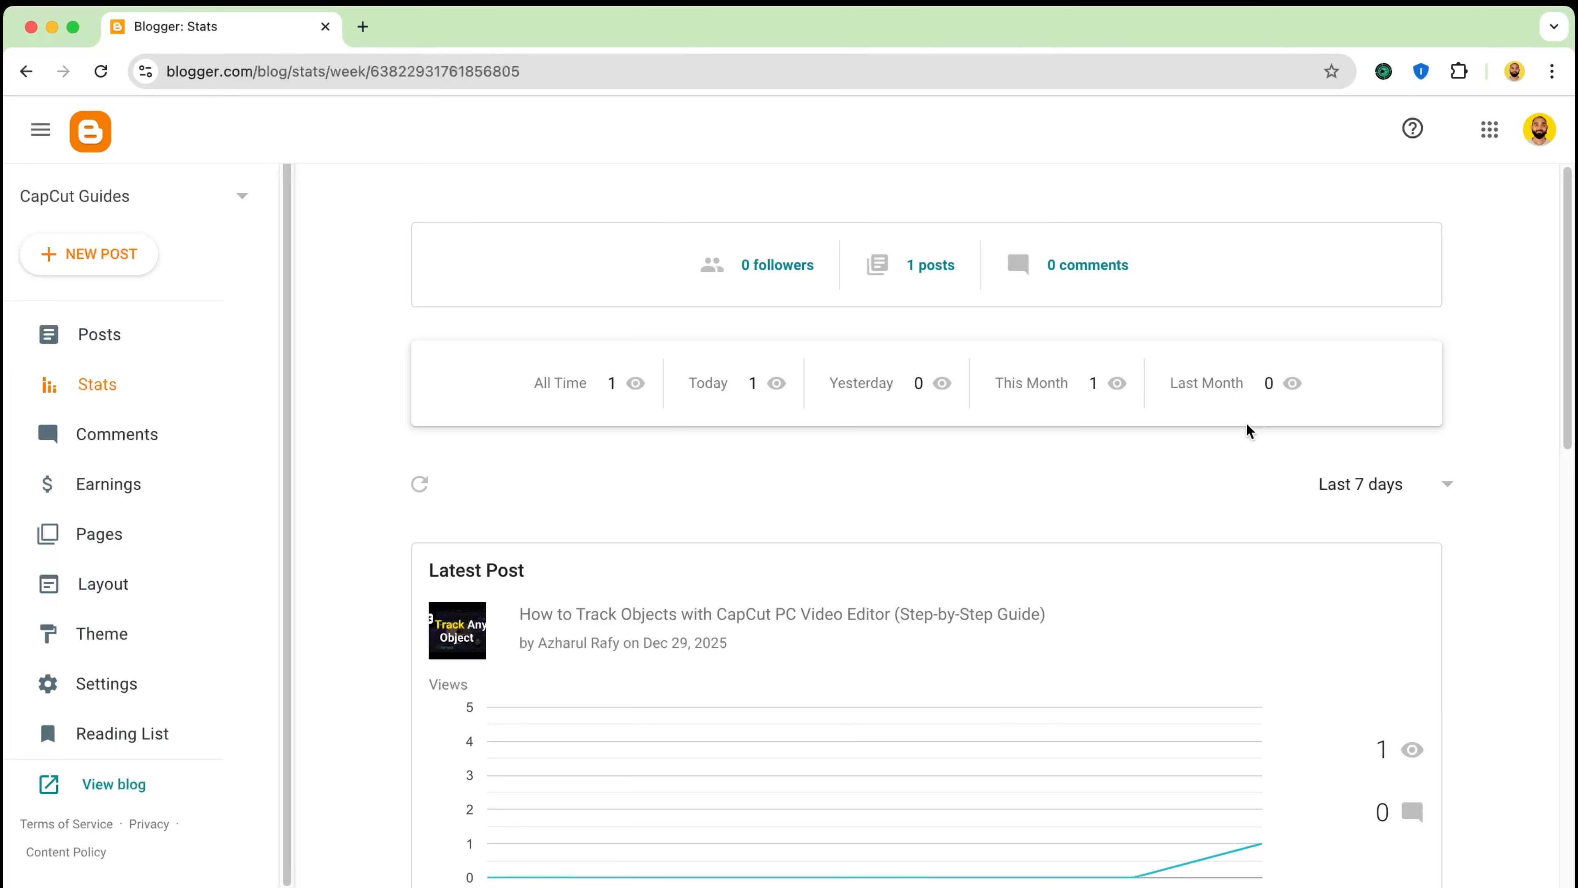
click(1364, 484)
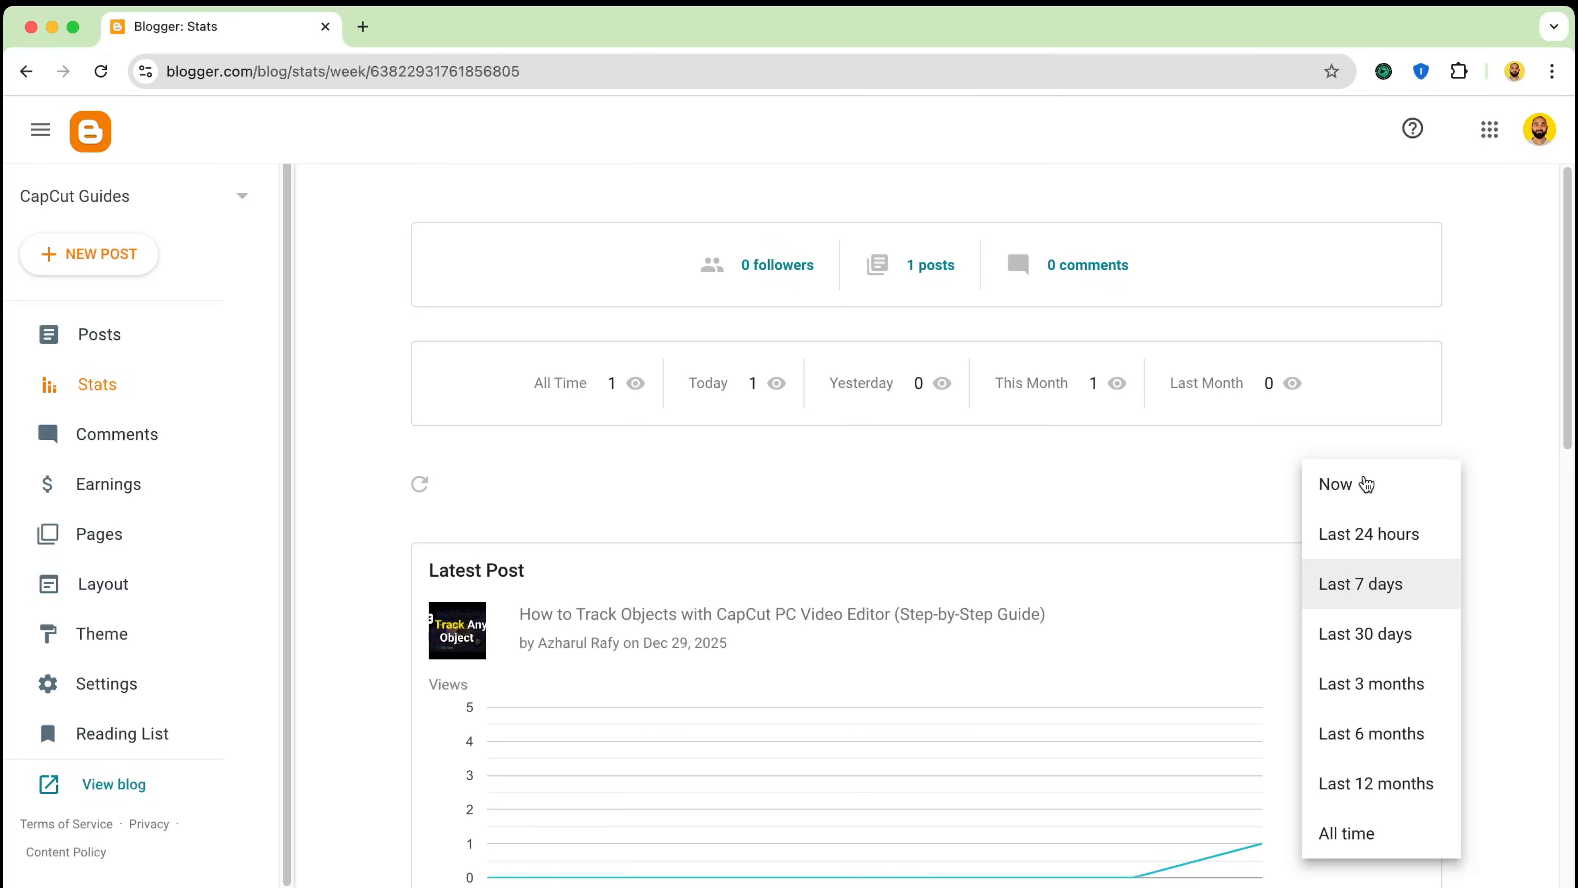
click(1361, 485)
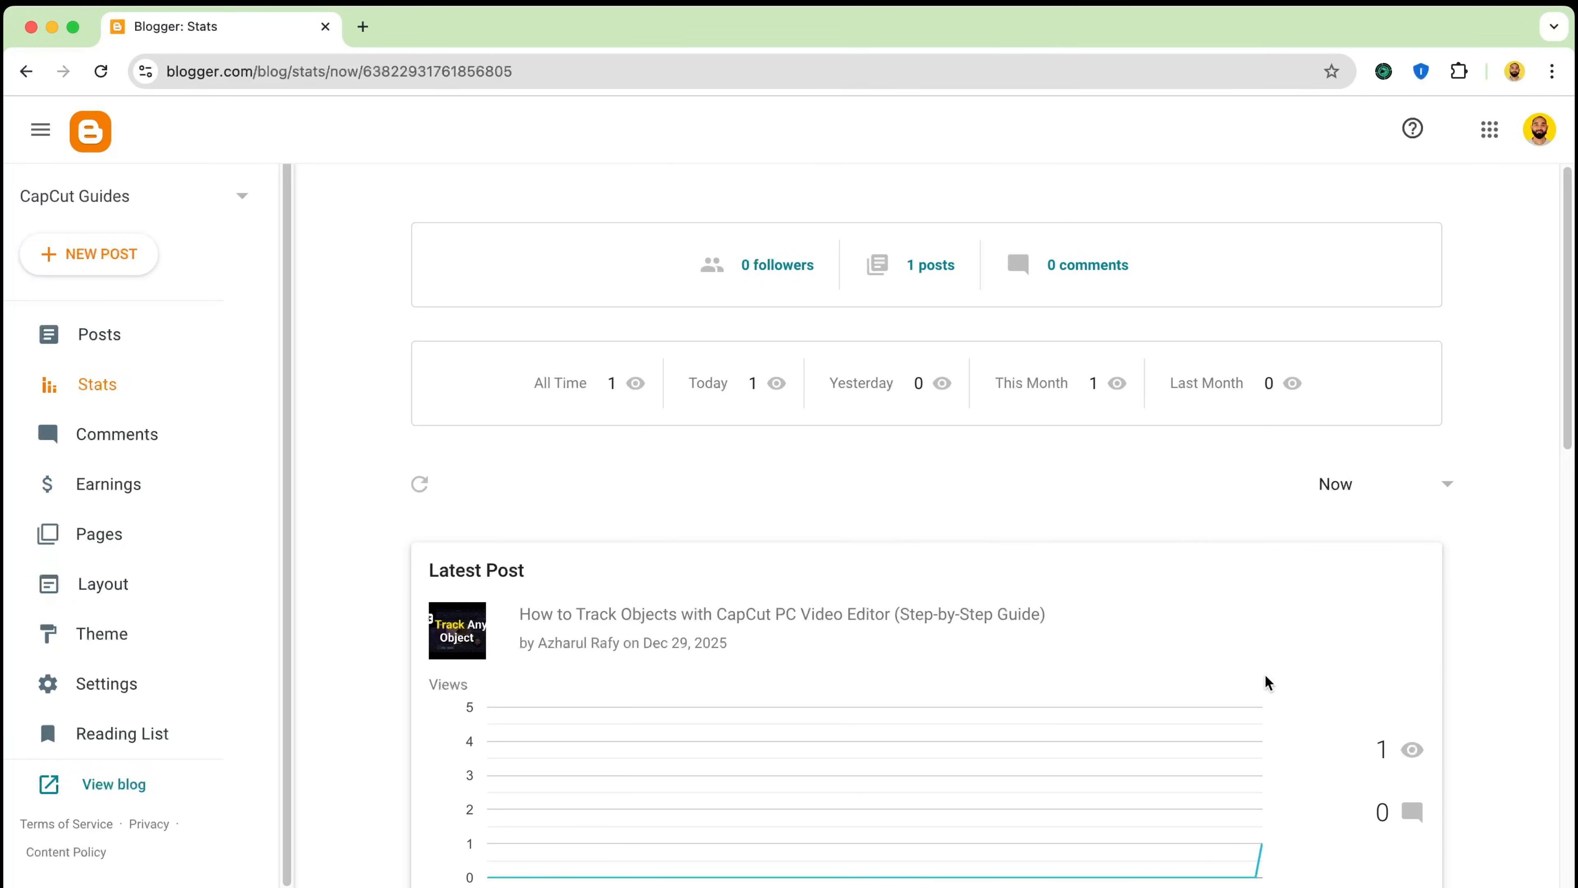
scroll(1269, 682, down, 2)
click(1387, 398)
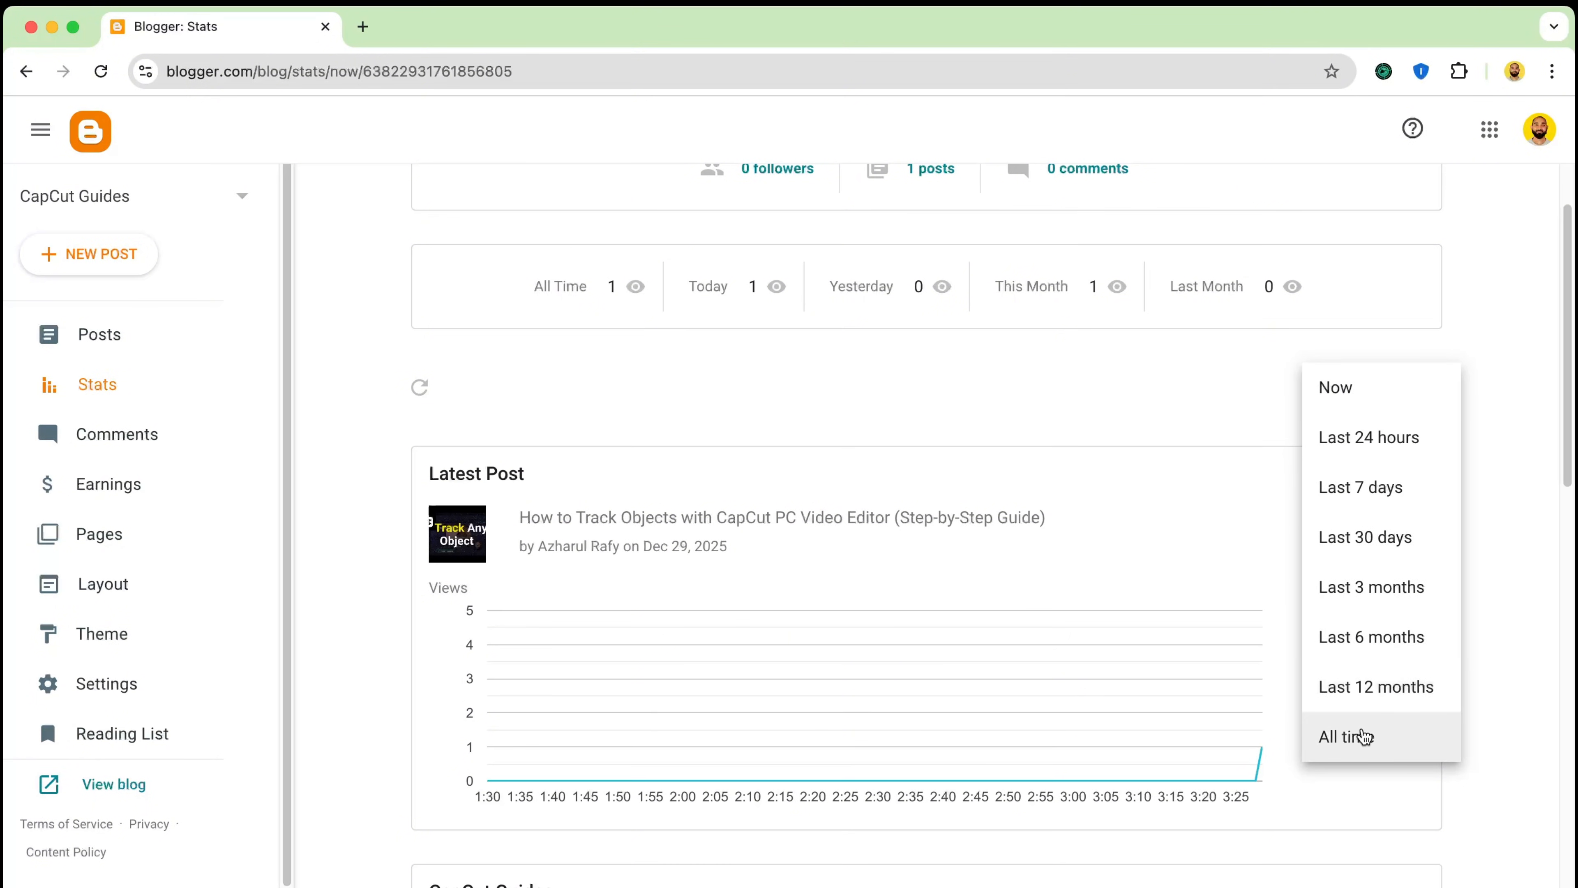
scroll(1468, 733, down, 8)
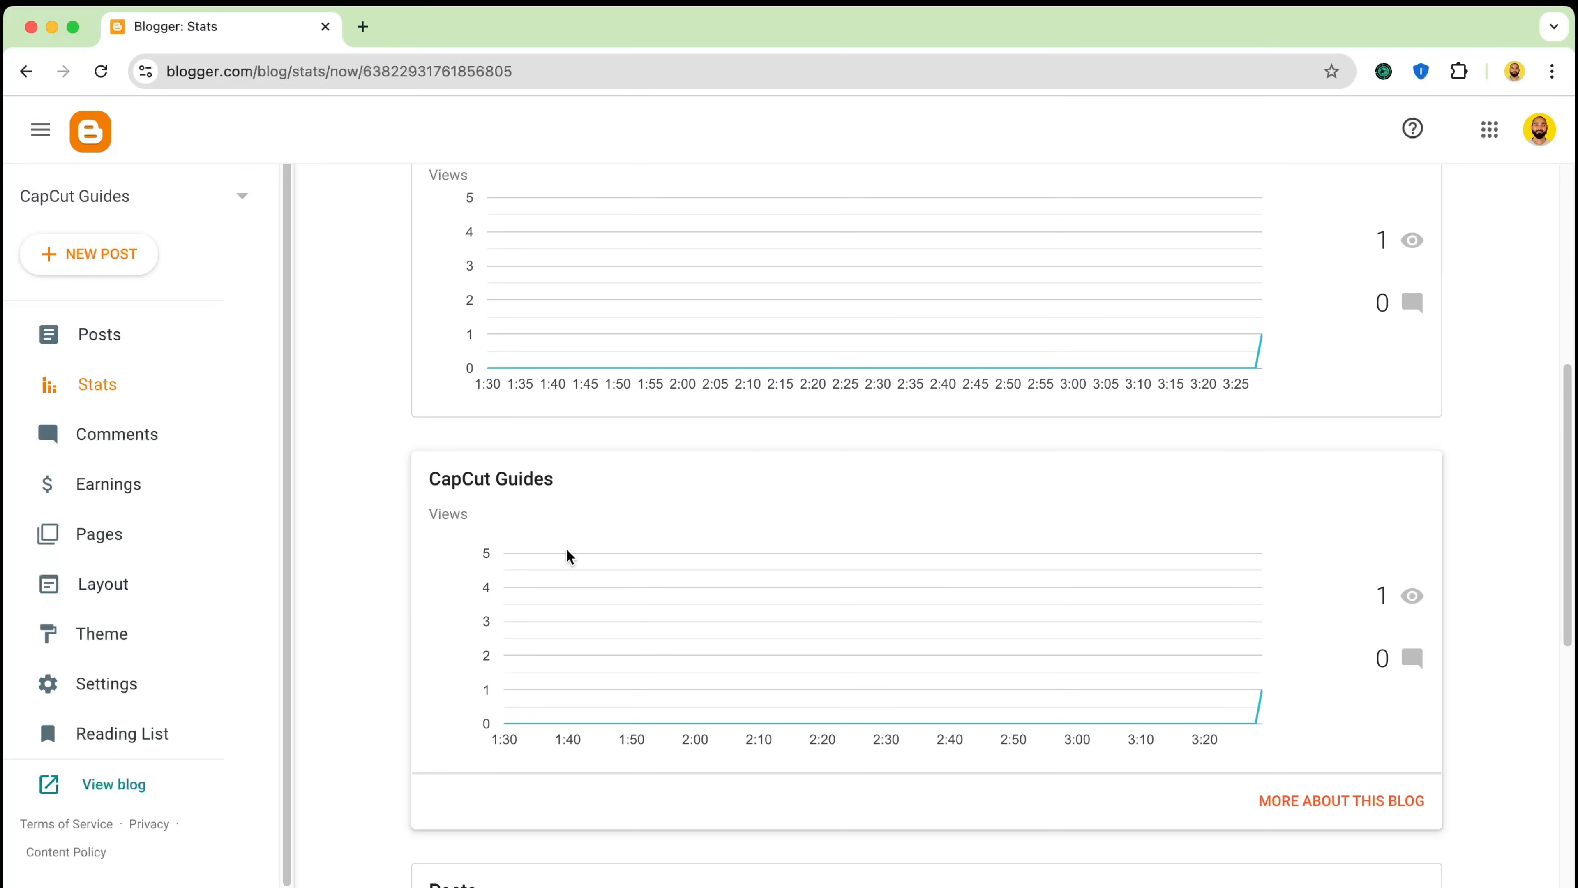
scroll(569, 557, down, 8)
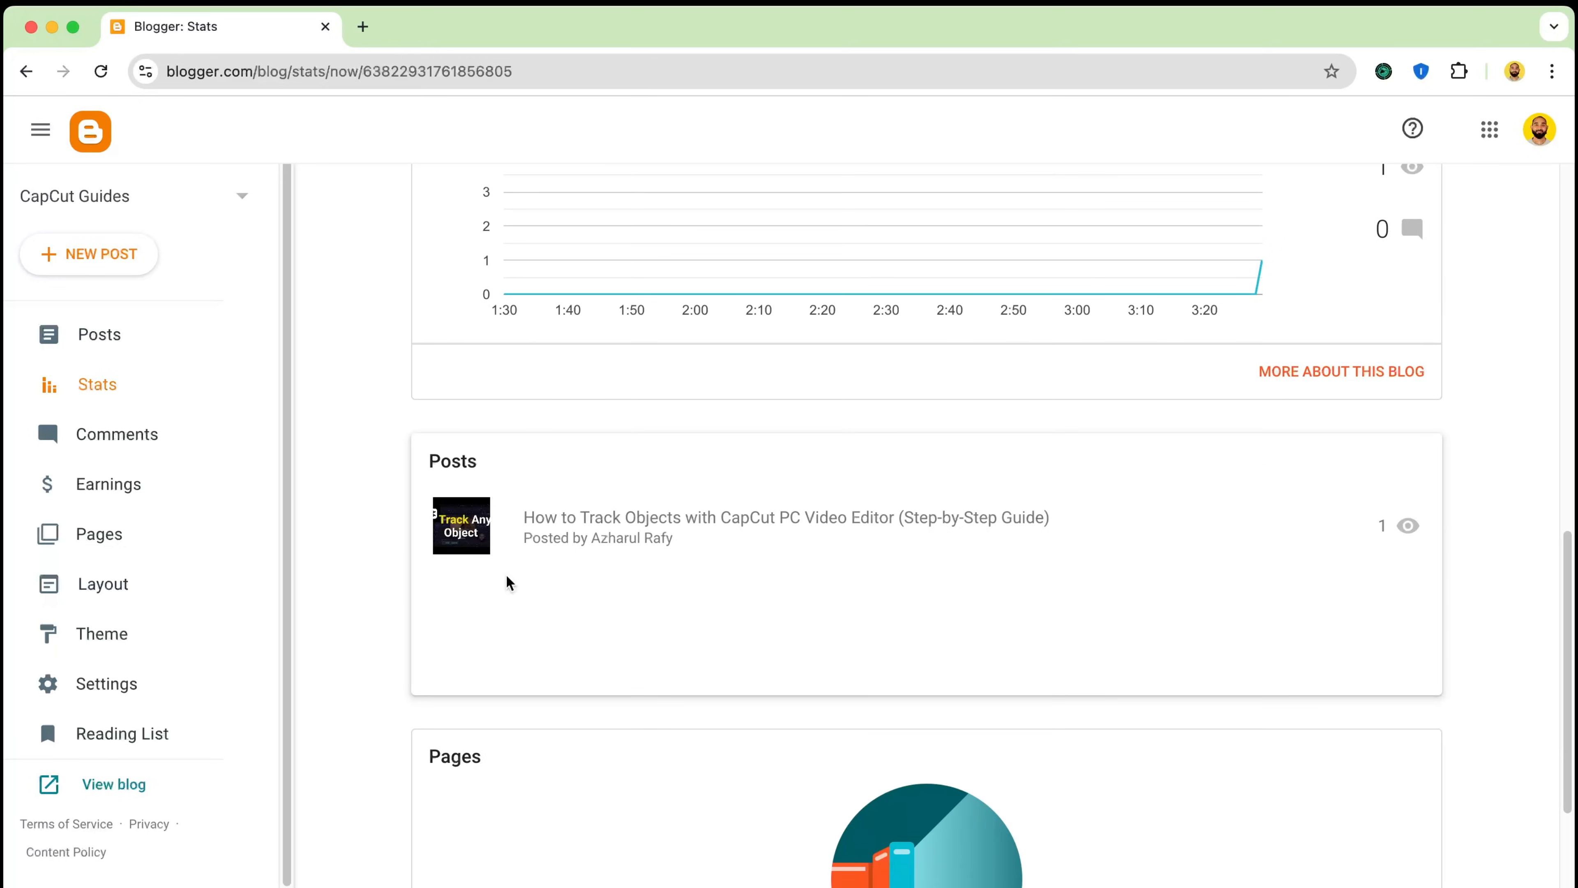
scroll(623, 647, down, 4)
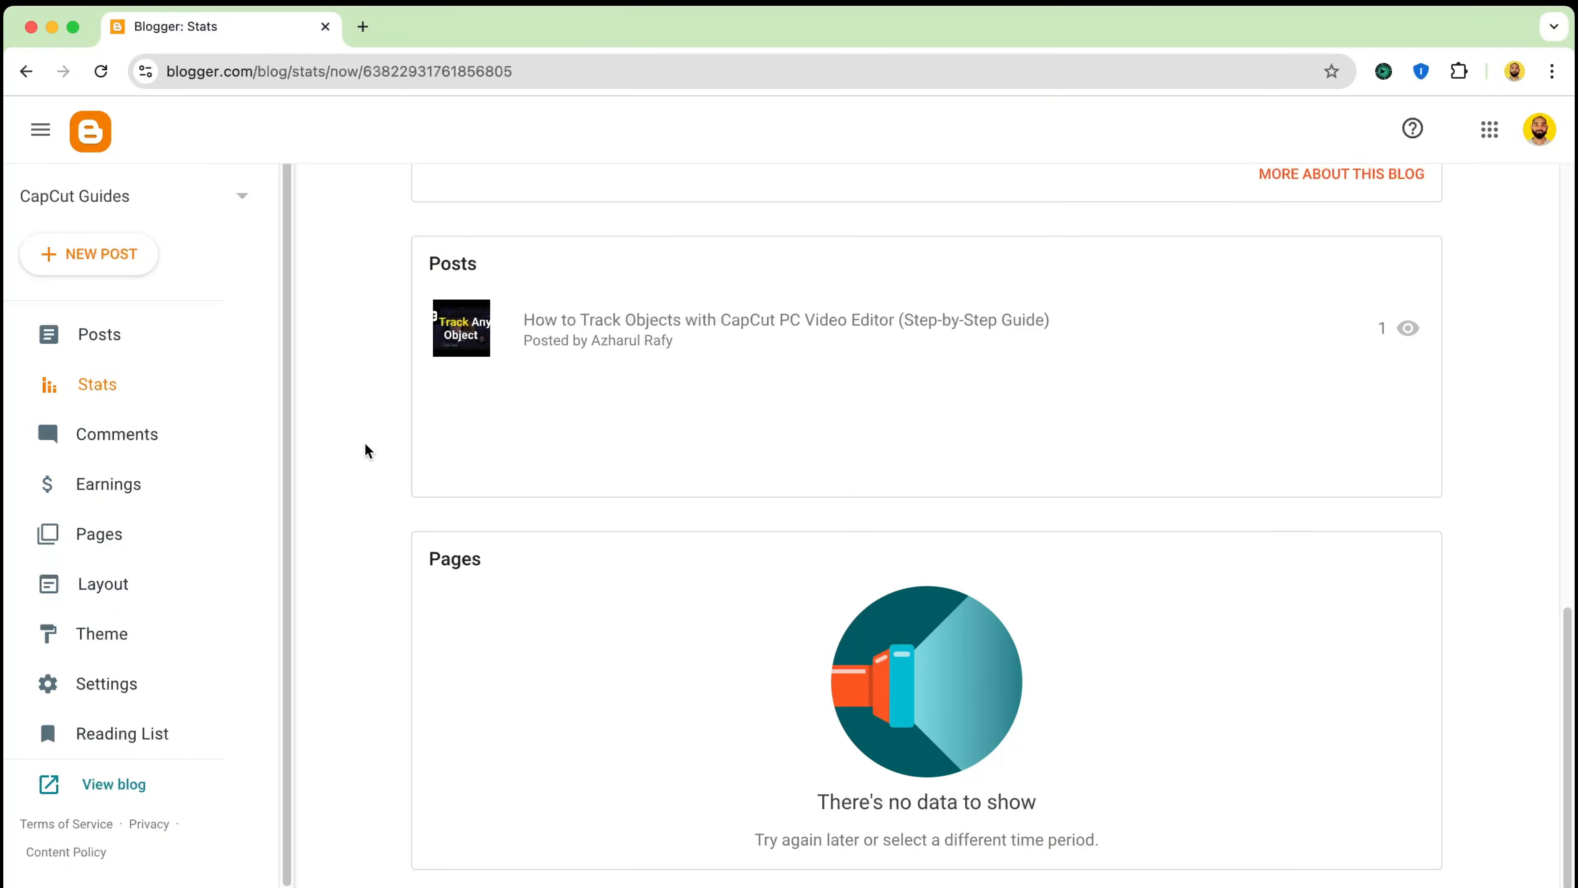
Look through the blog's comments, AdSense earnings and pages sections
click(230, 457)
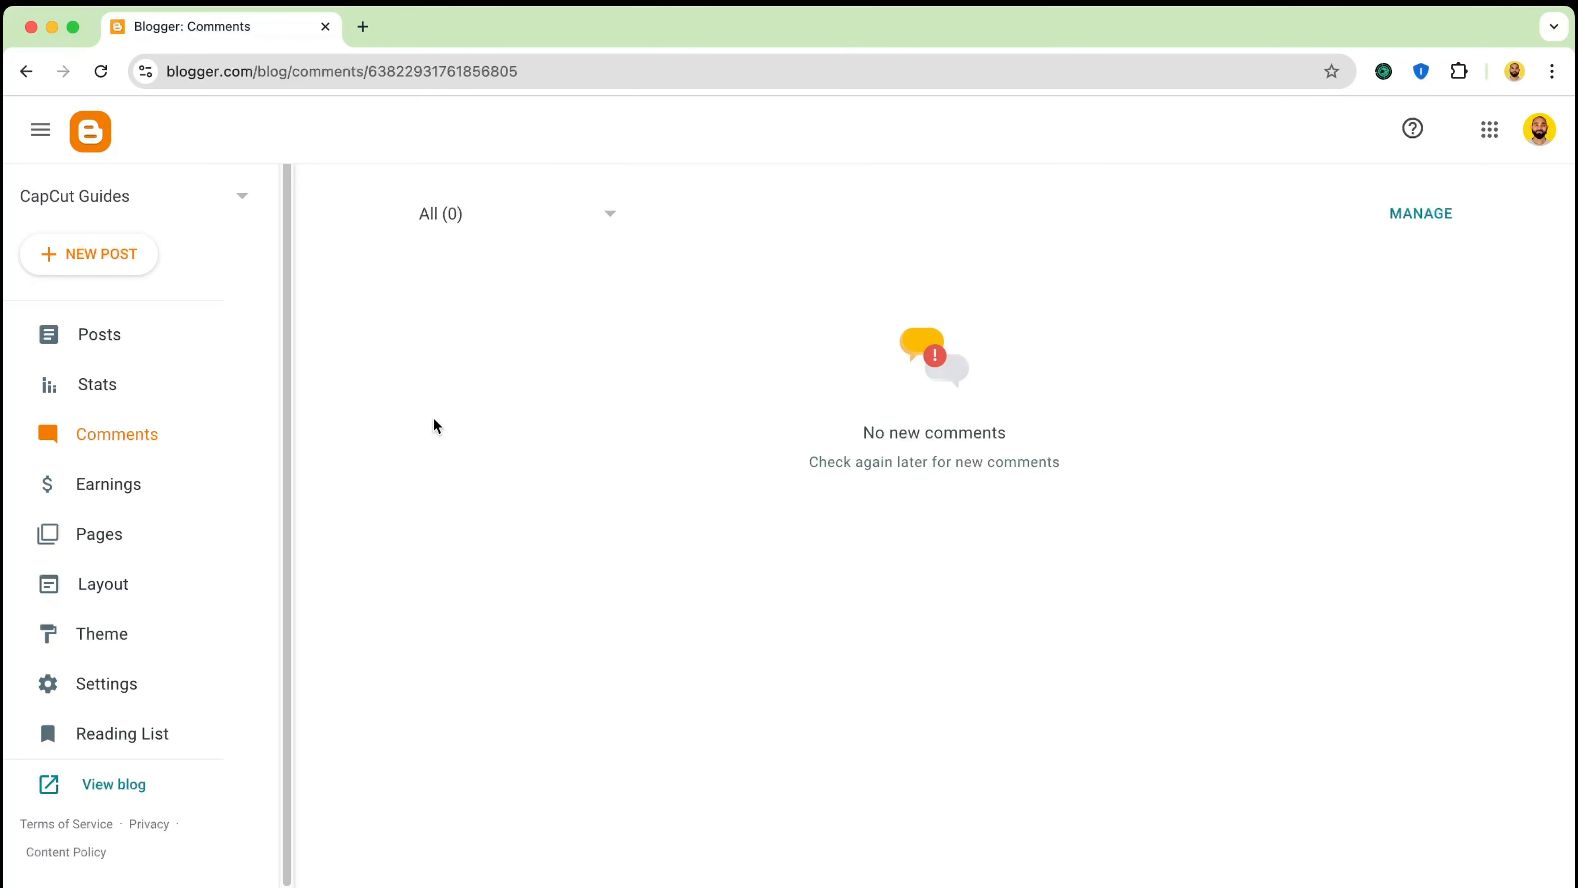
click(179, 496)
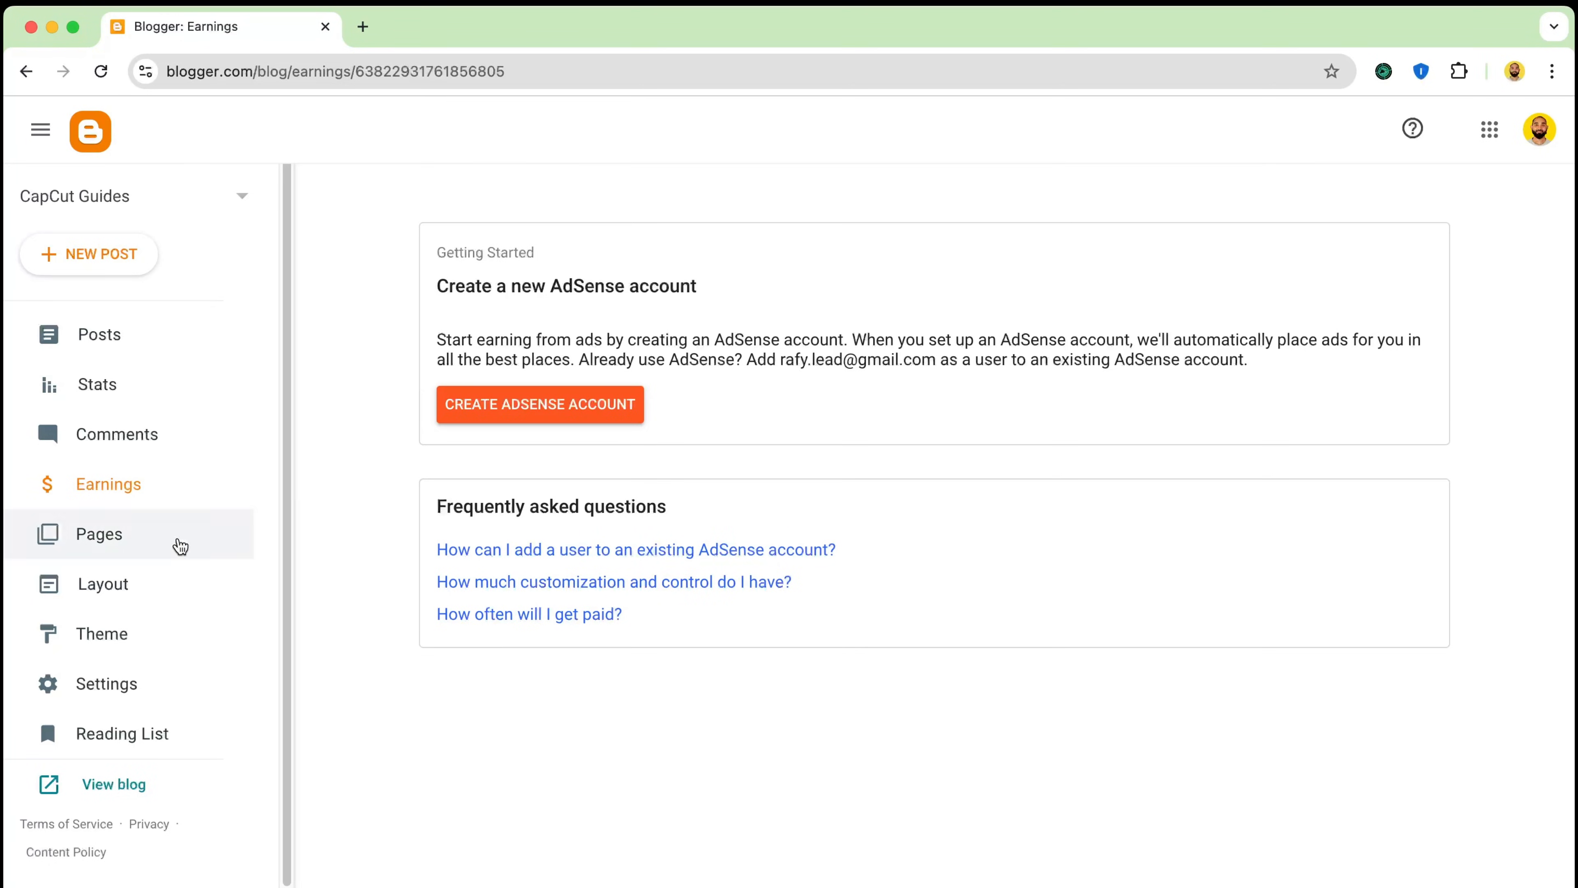
click(137, 552)
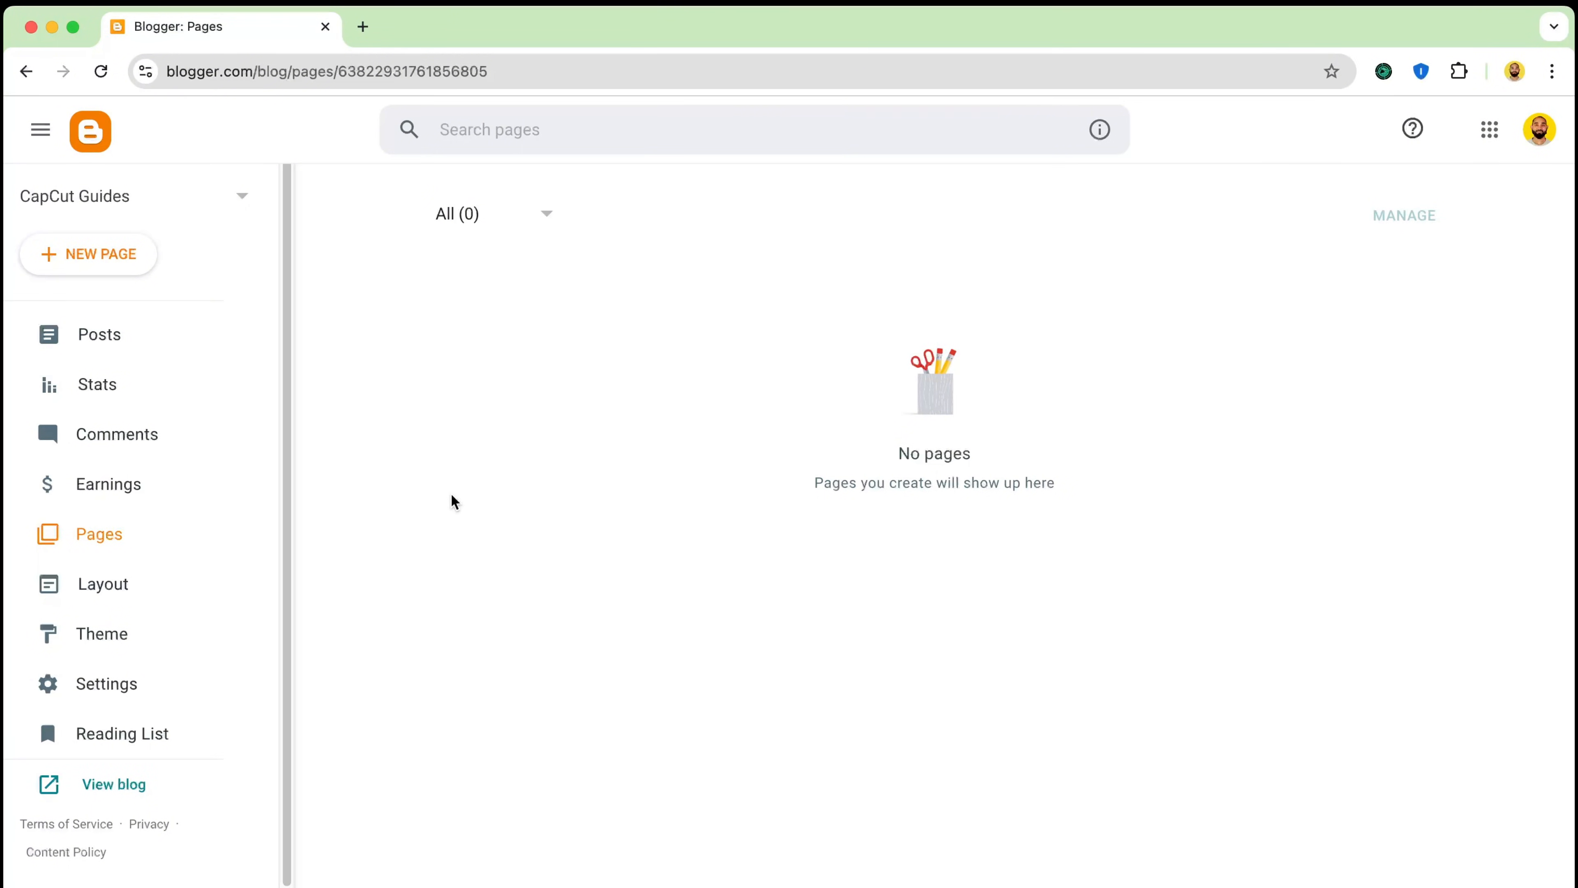
View the live CapCut Guides blog and return to the blog's Pages section
click(127, 785)
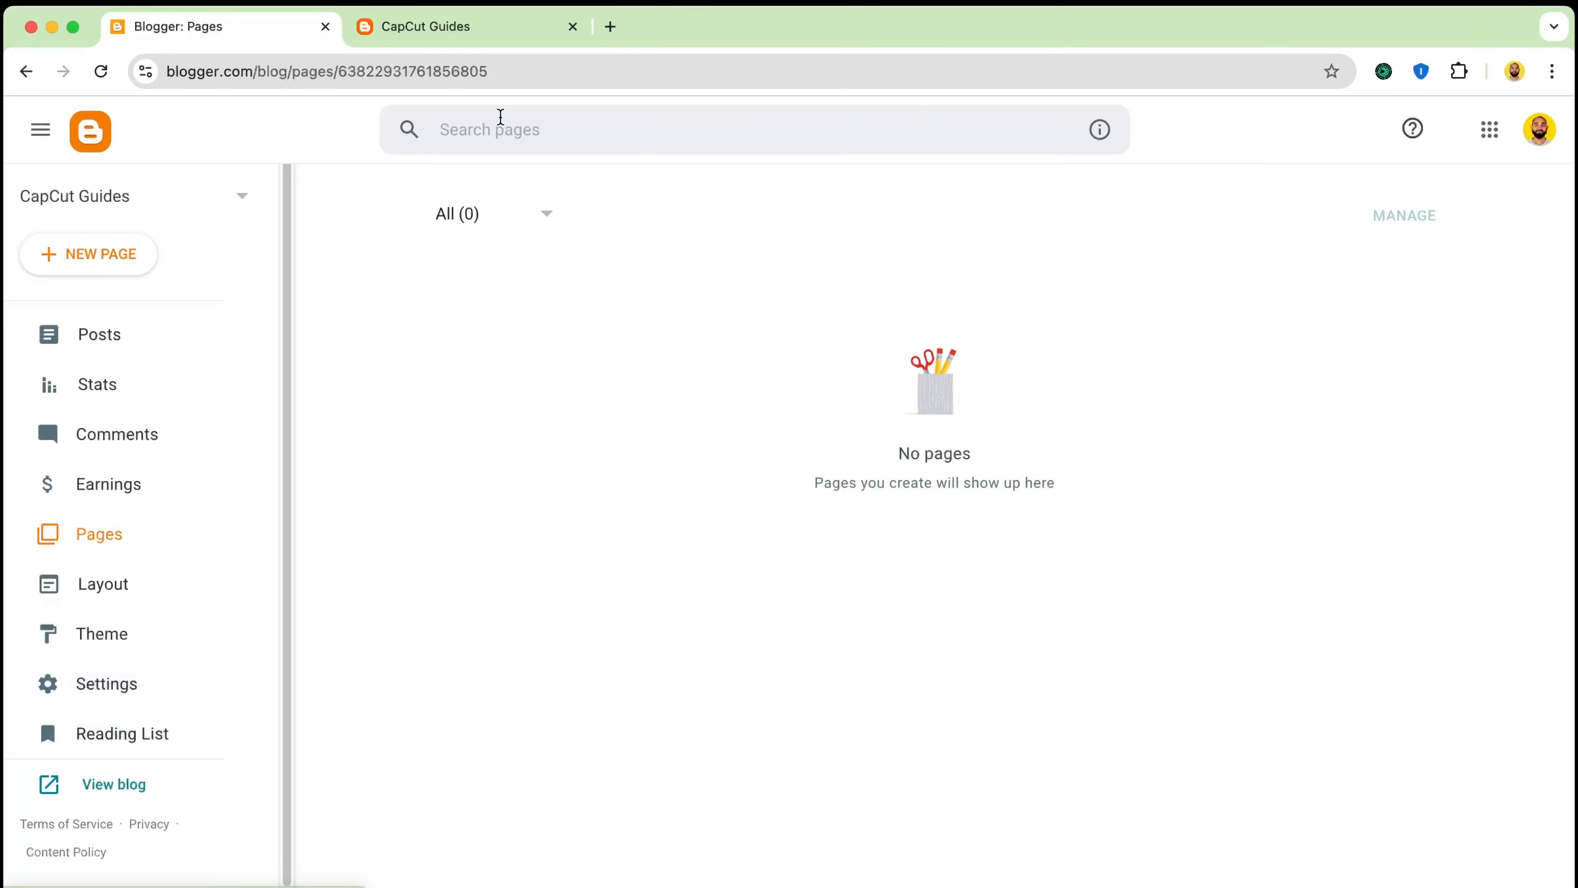
click(470, 36)
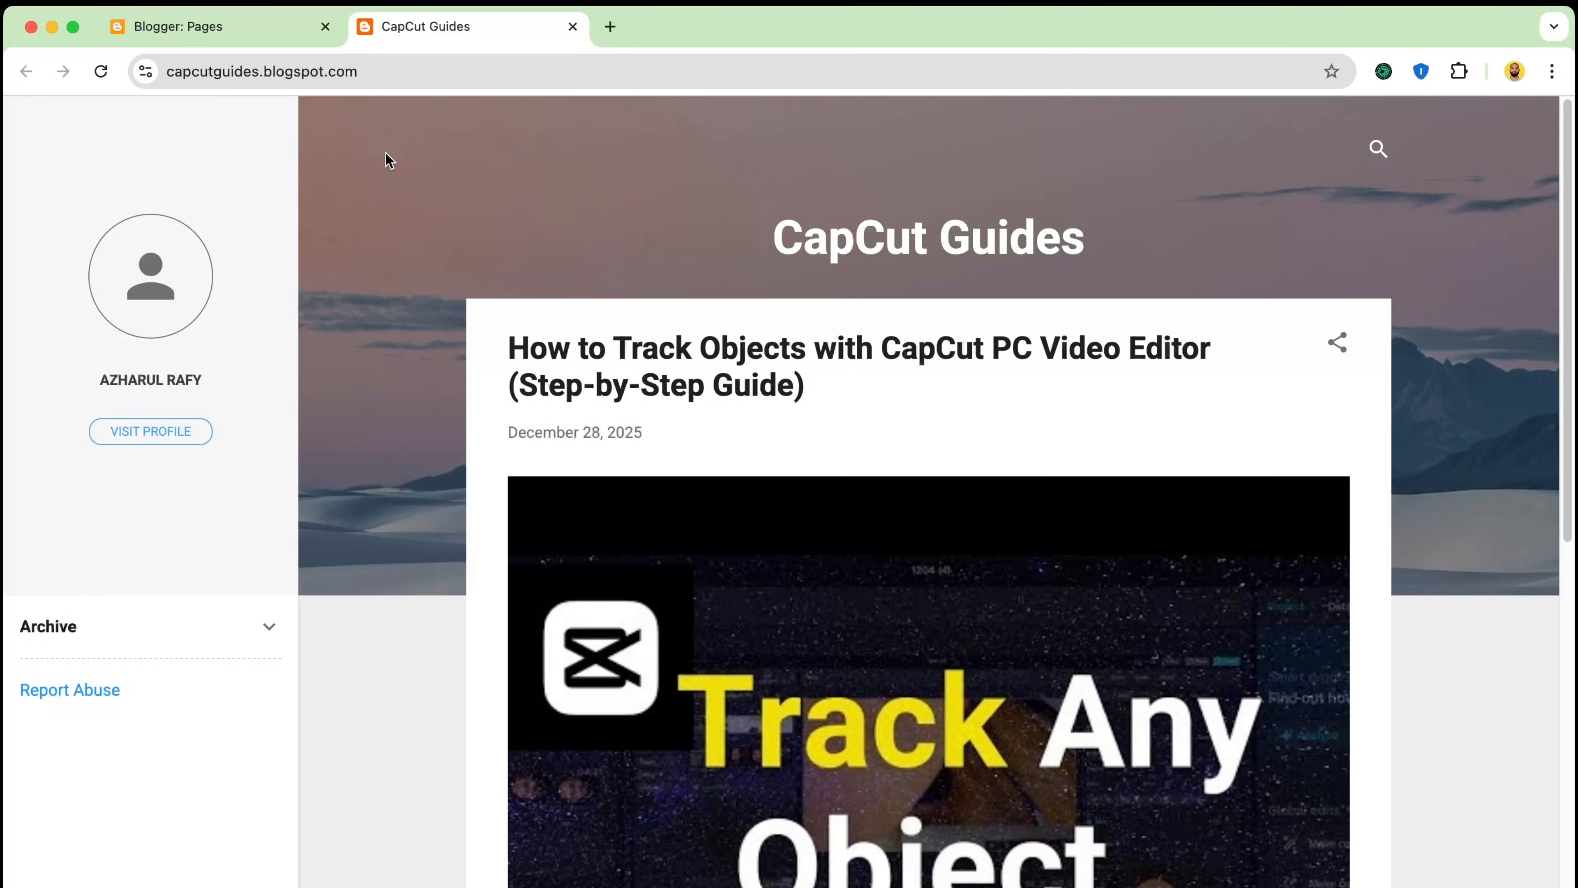
click(250, 32)
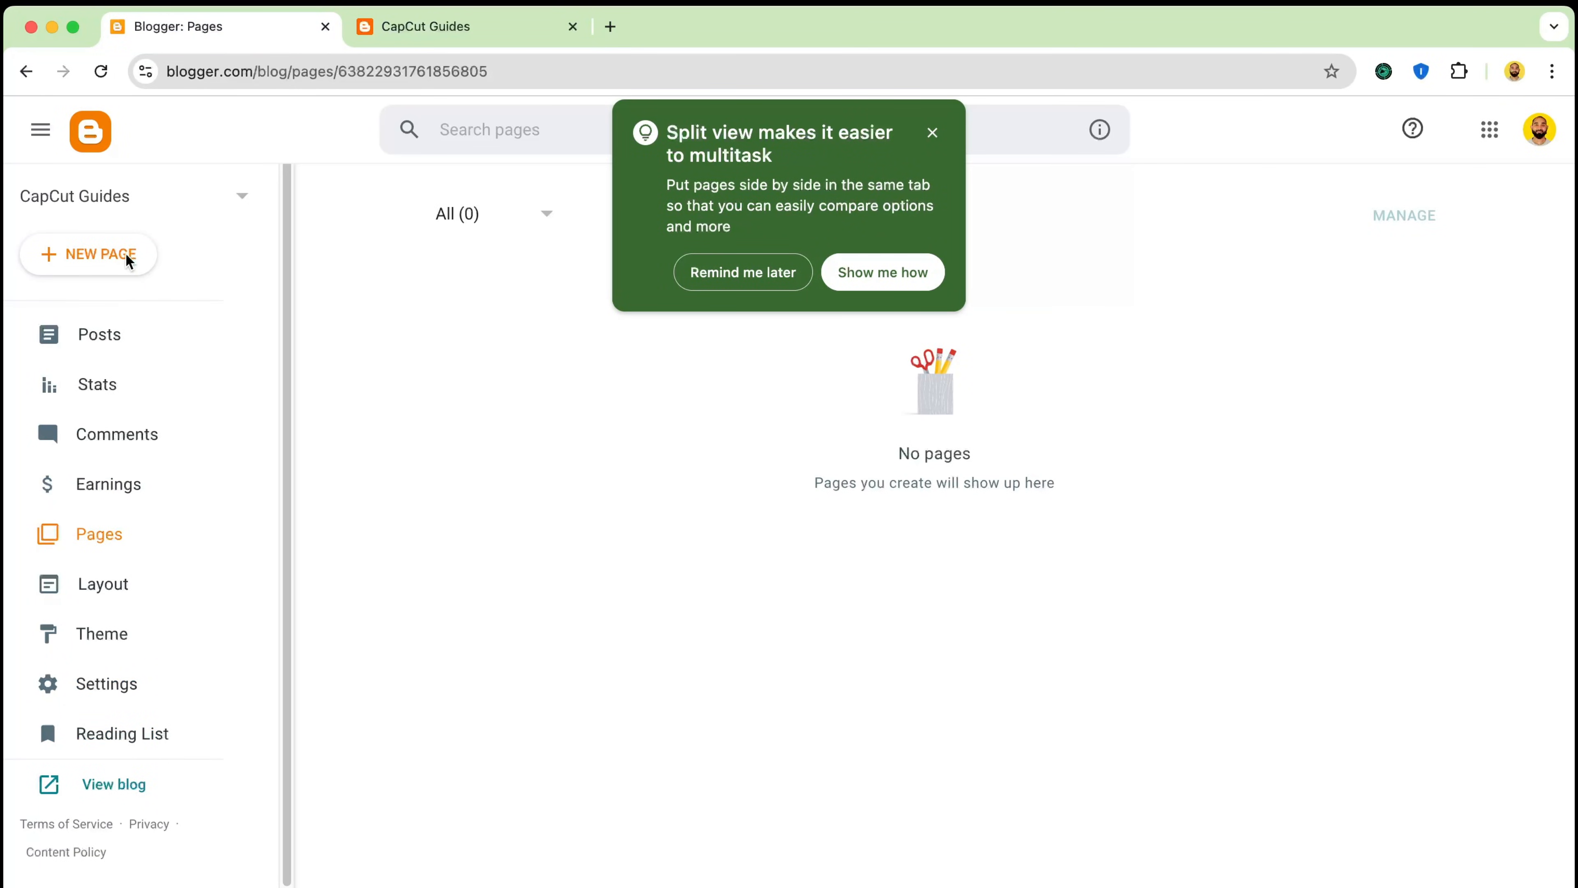
Create a page titled About Us, fill it with the prepared text introducing the CapCut tutorial blog, and publish it
click(111, 257)
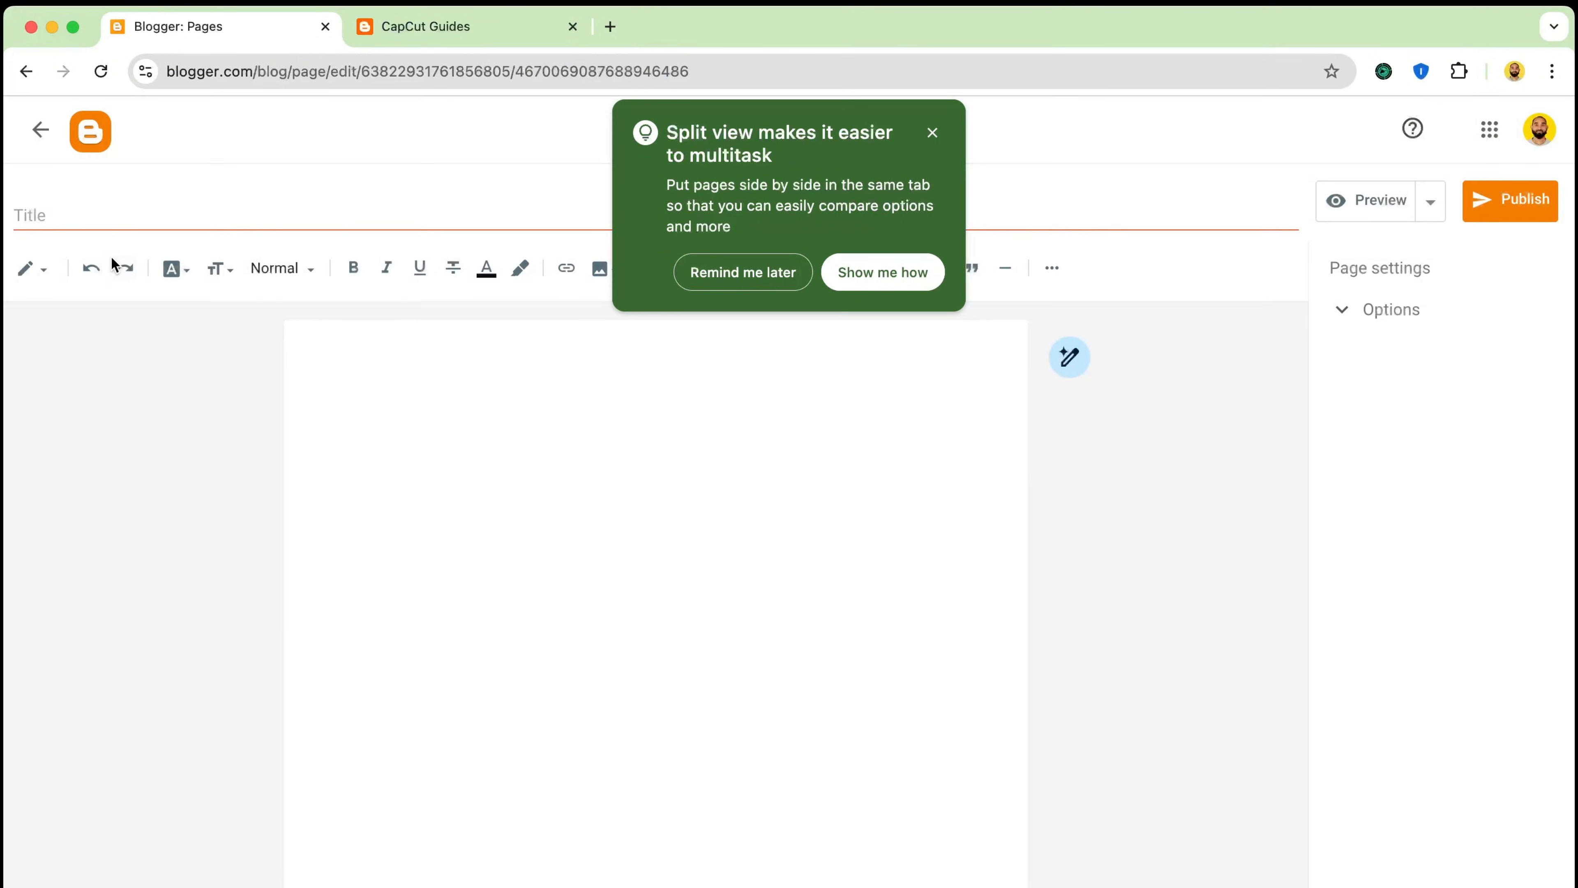
click(931, 134)
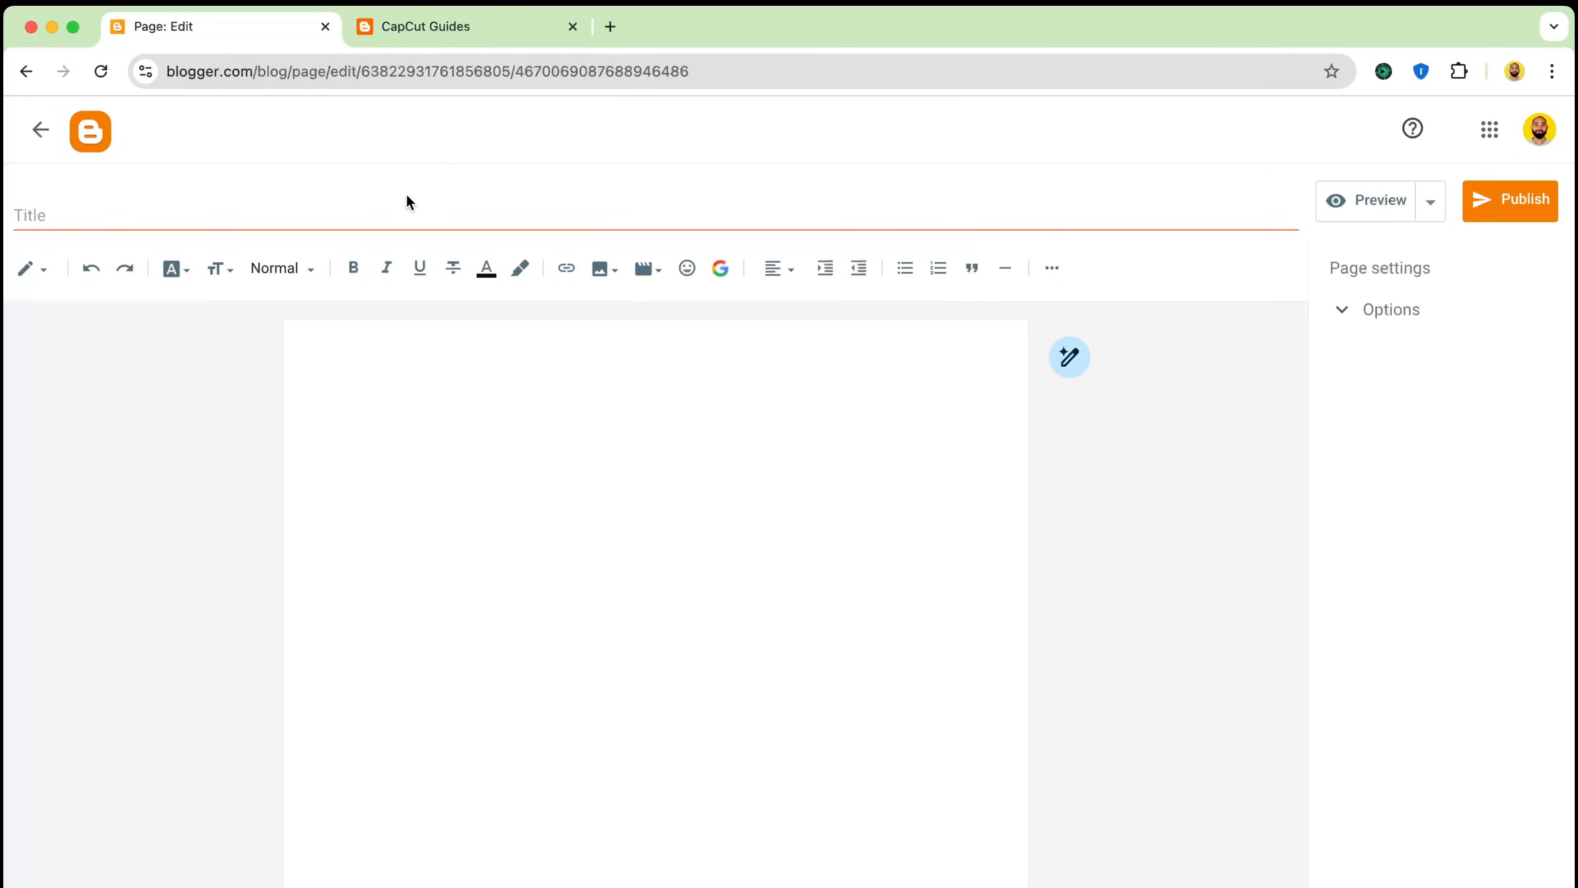
click(310, 207)
text(Abou)
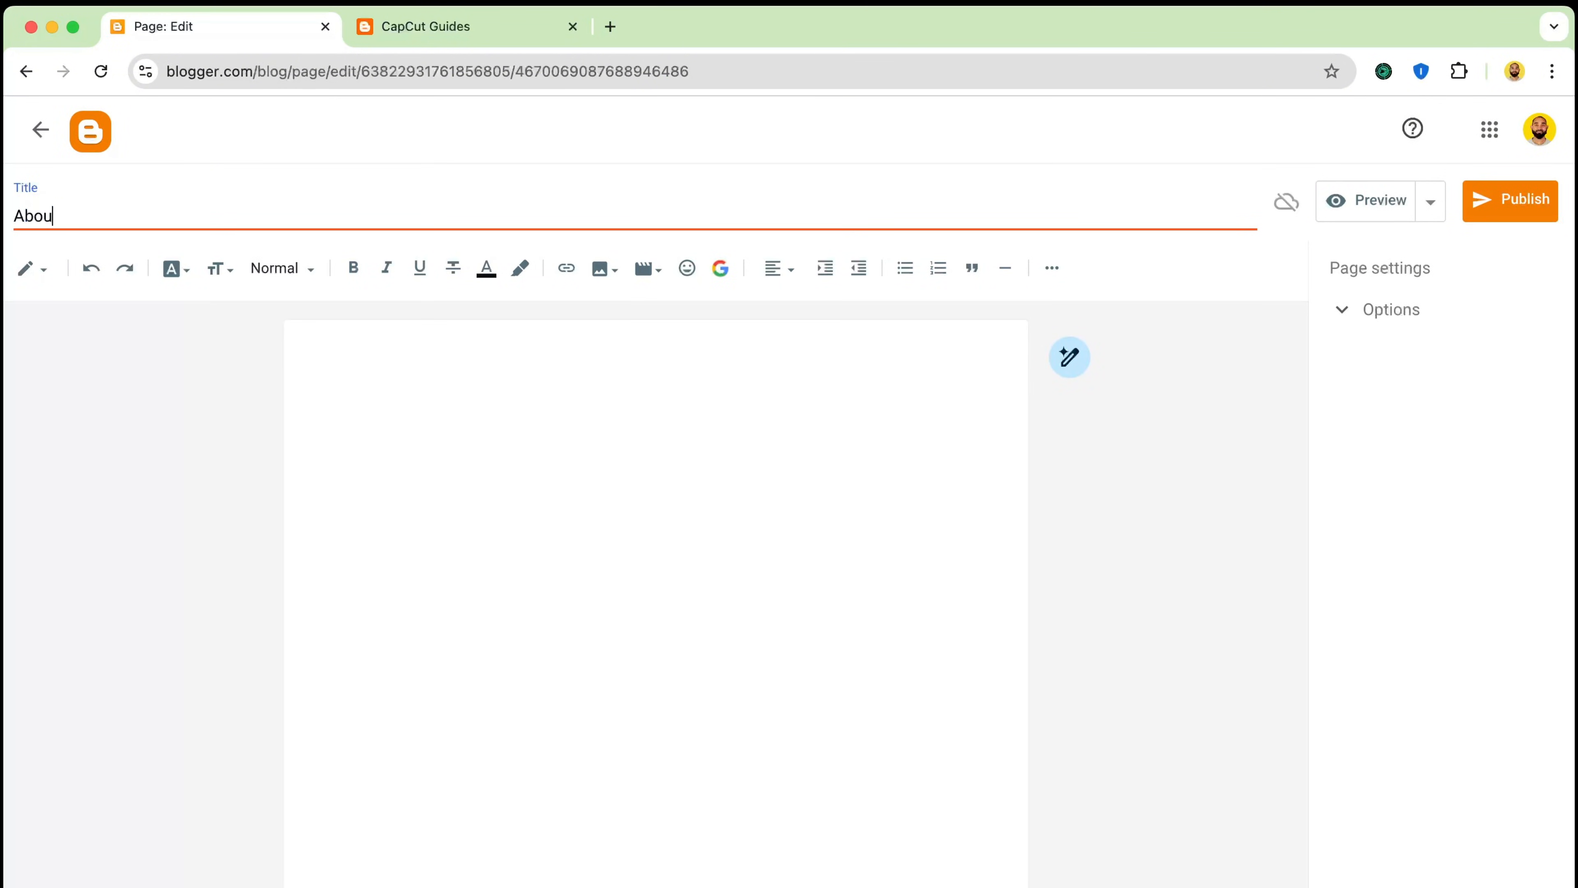
text(t Us)
click(420, 409)
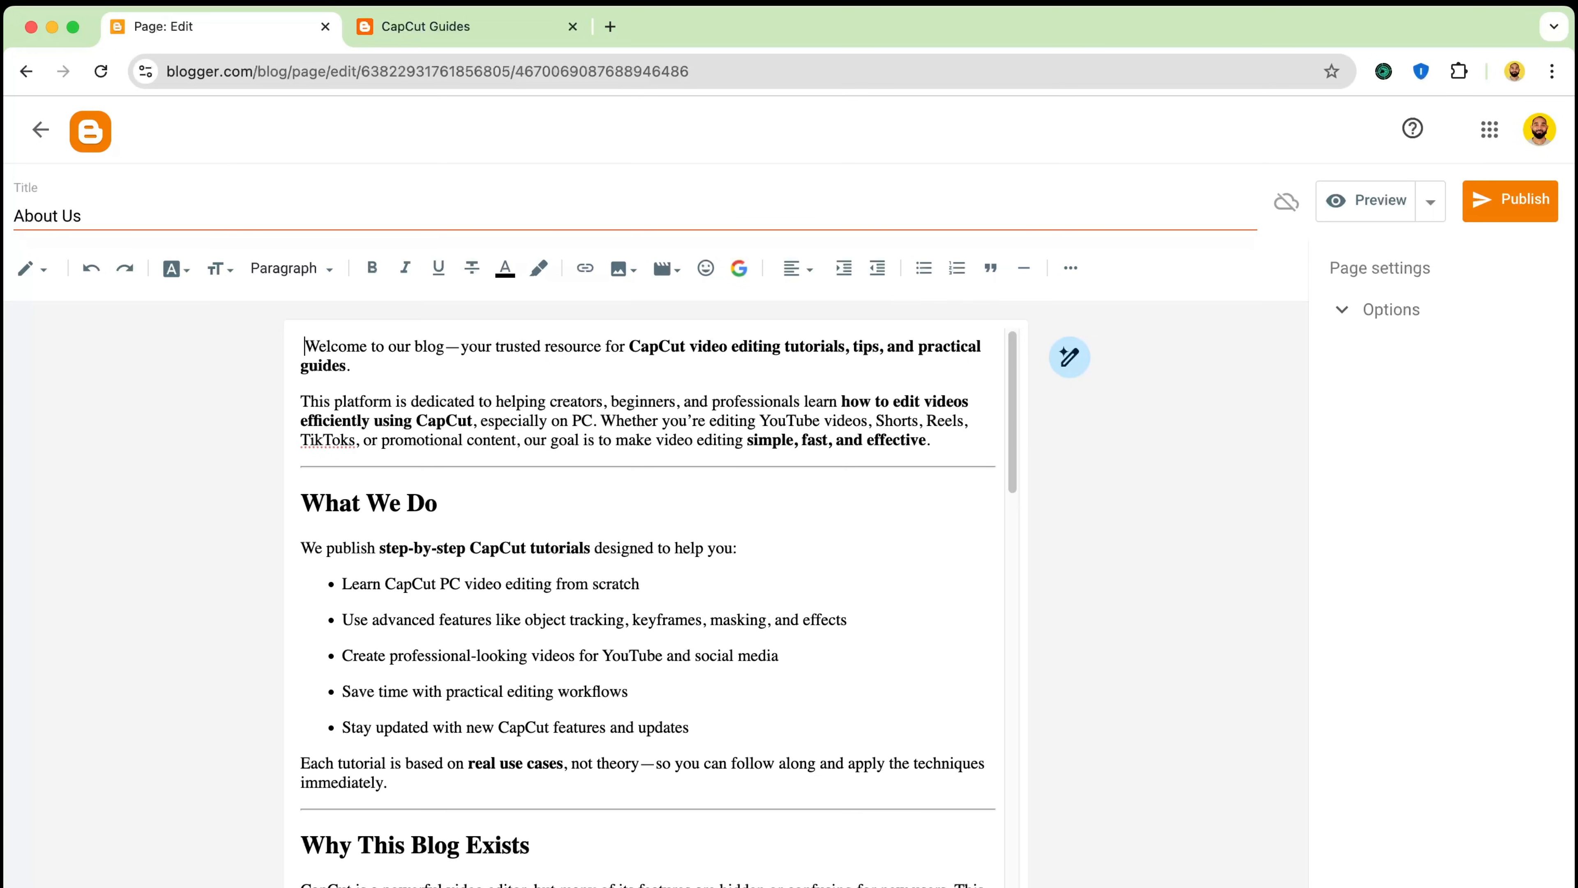
scroll(881, 560, down, 20)
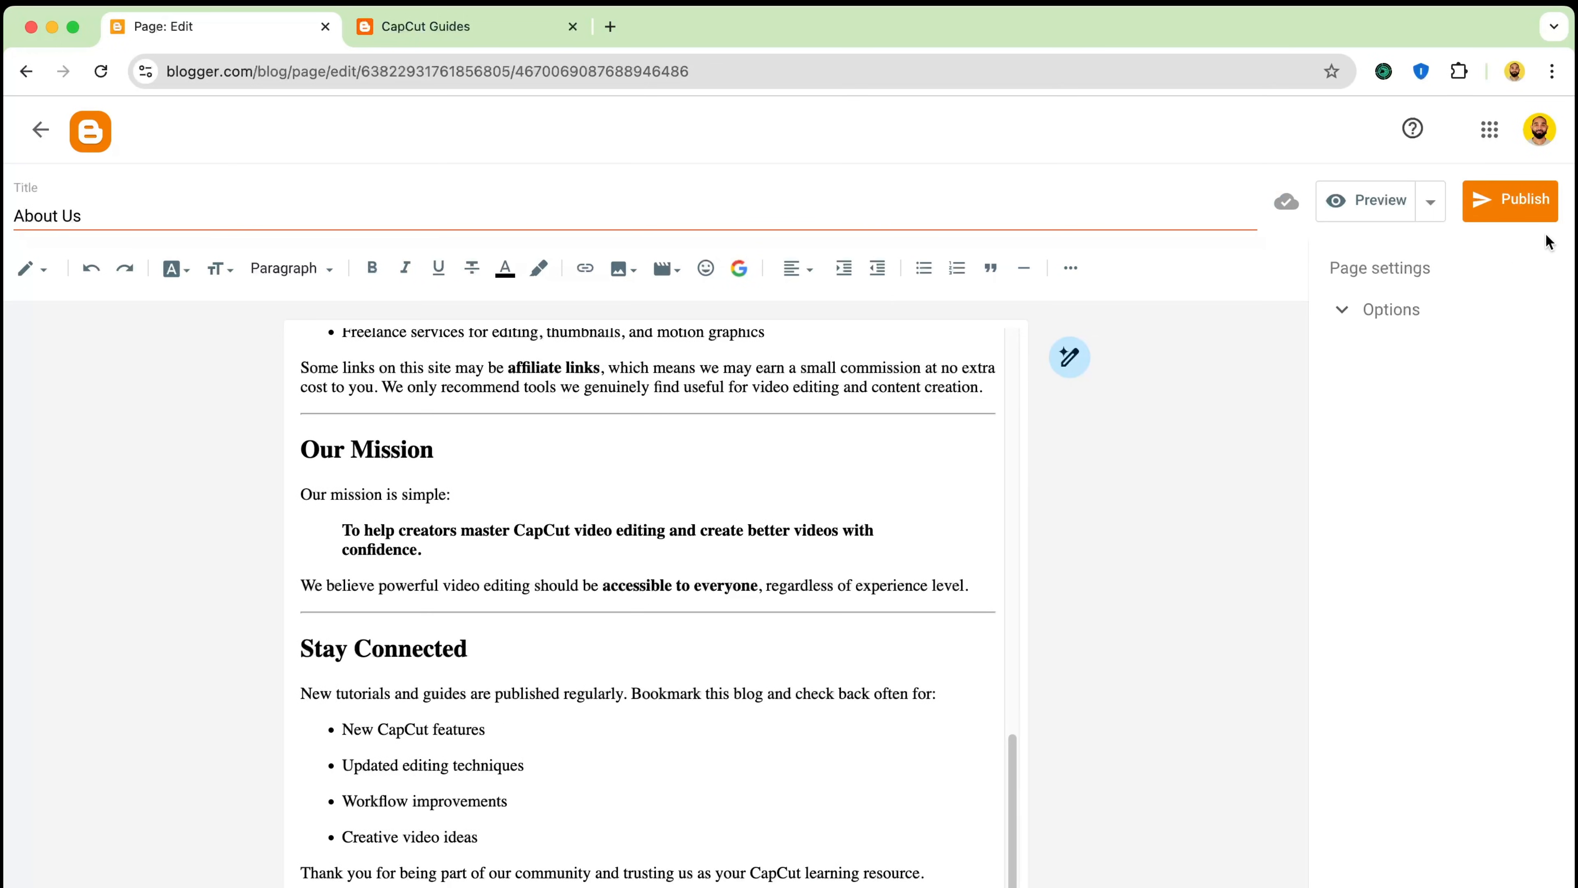
click(1532, 203)
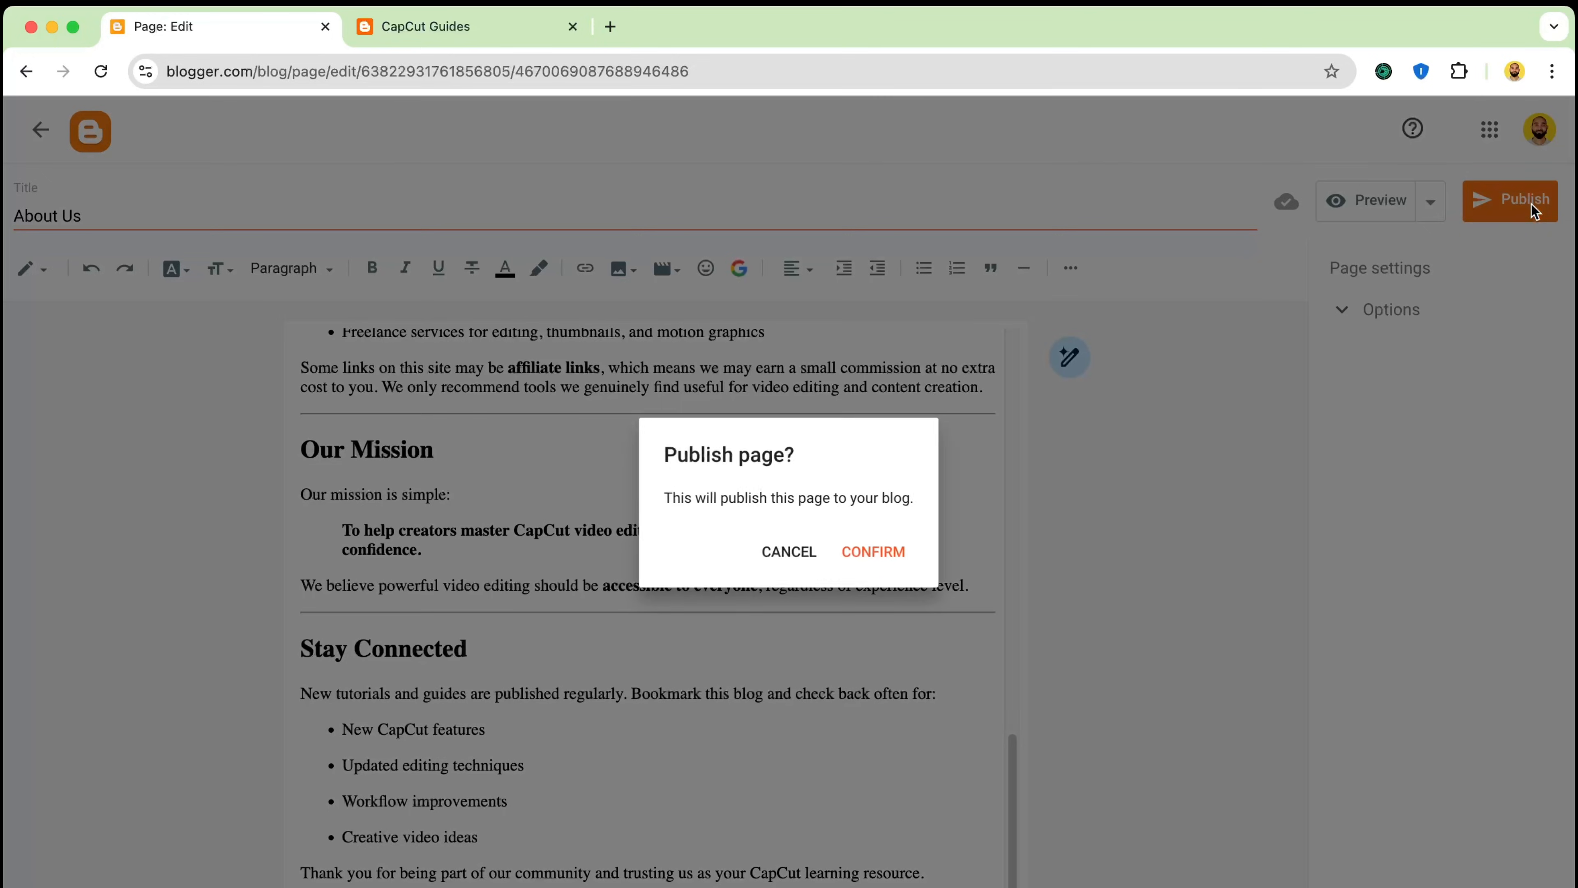
click(869, 551)
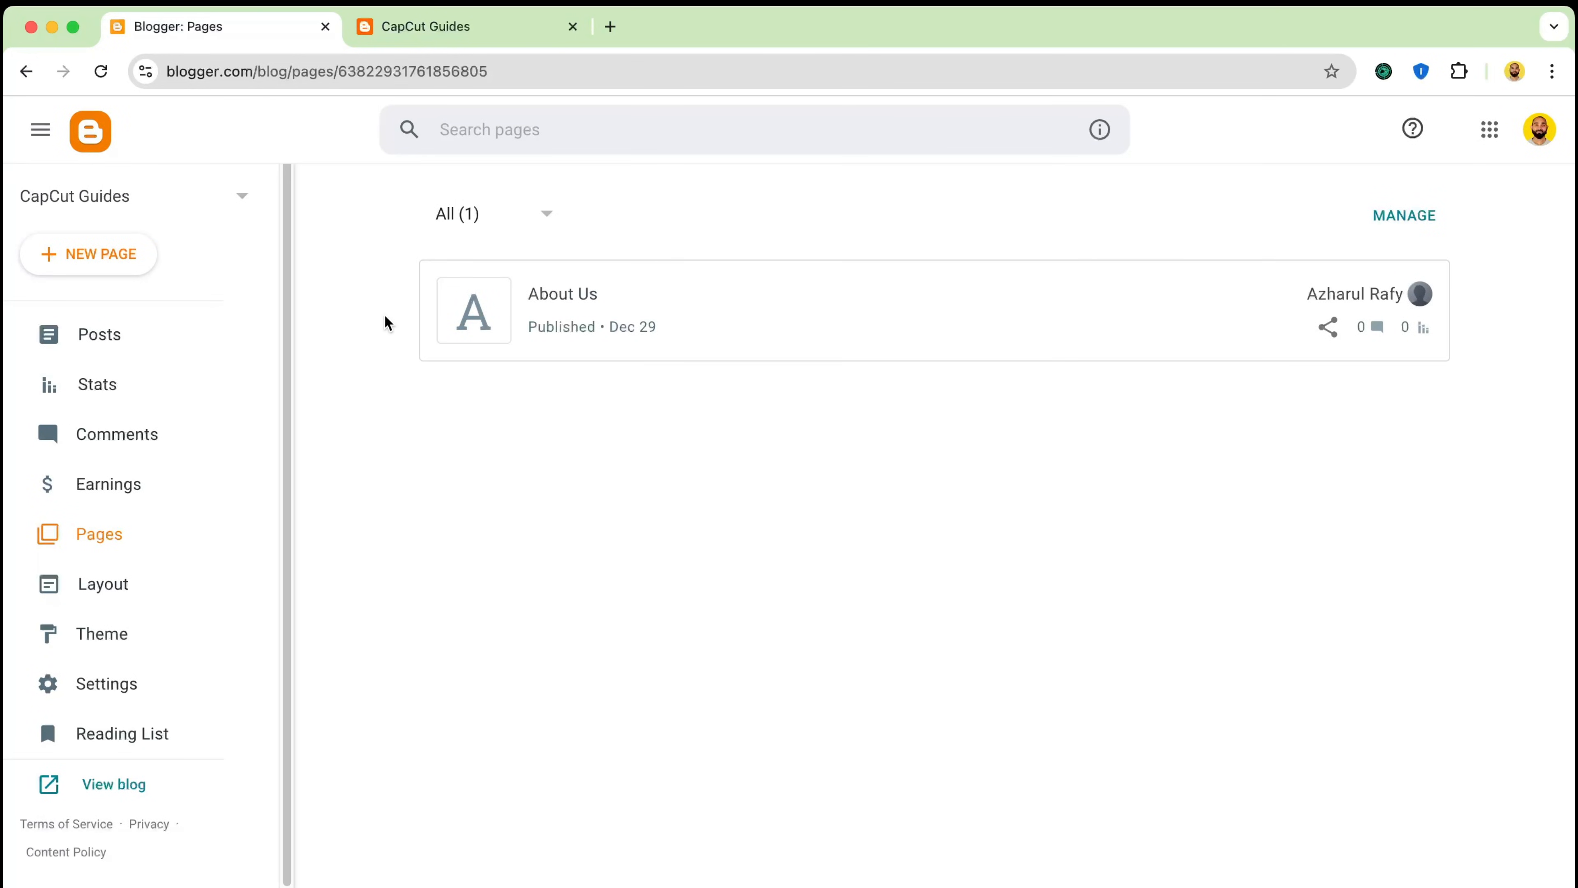
Open the Pages gadget under Page List (Top) in the blog's layout and turn on Show this widget
click(448, 27)
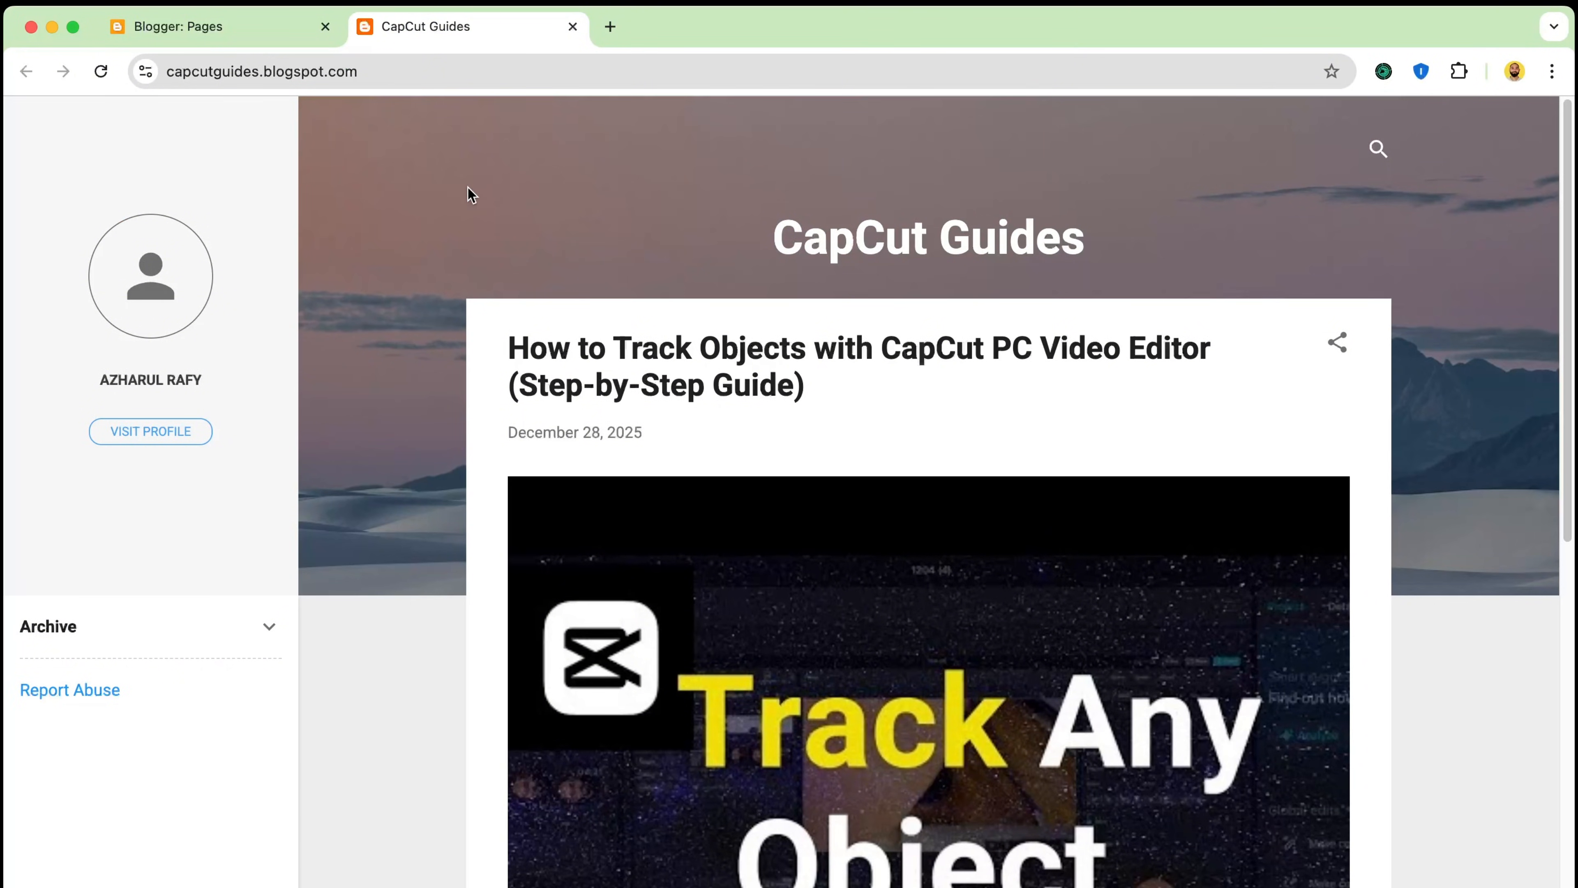
click(245, 39)
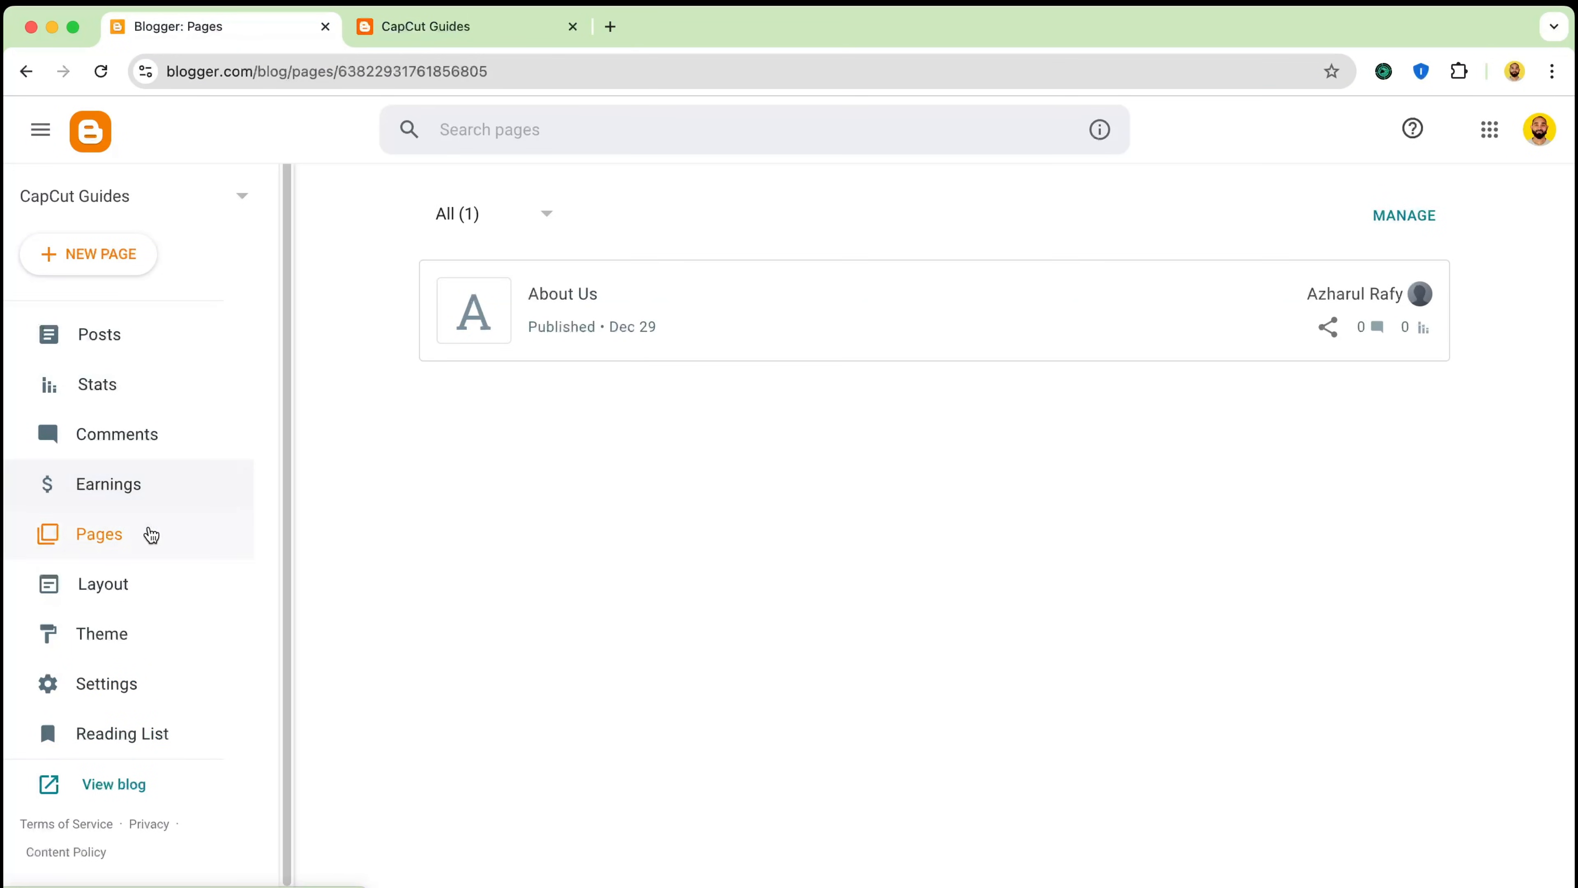
click(130, 581)
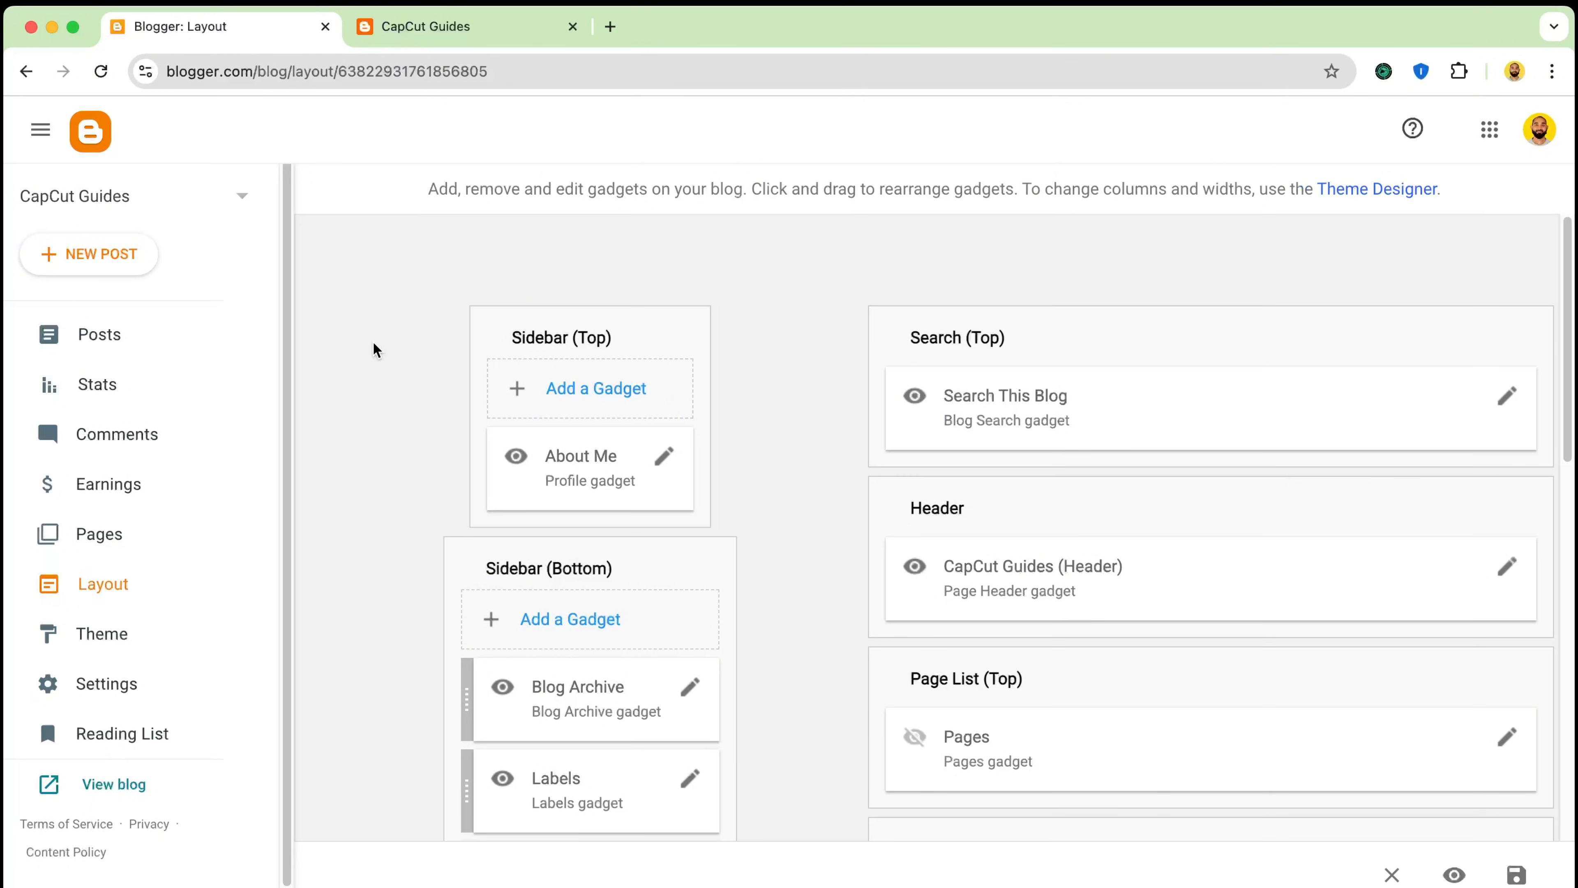
scroll(826, 535, down, 5)
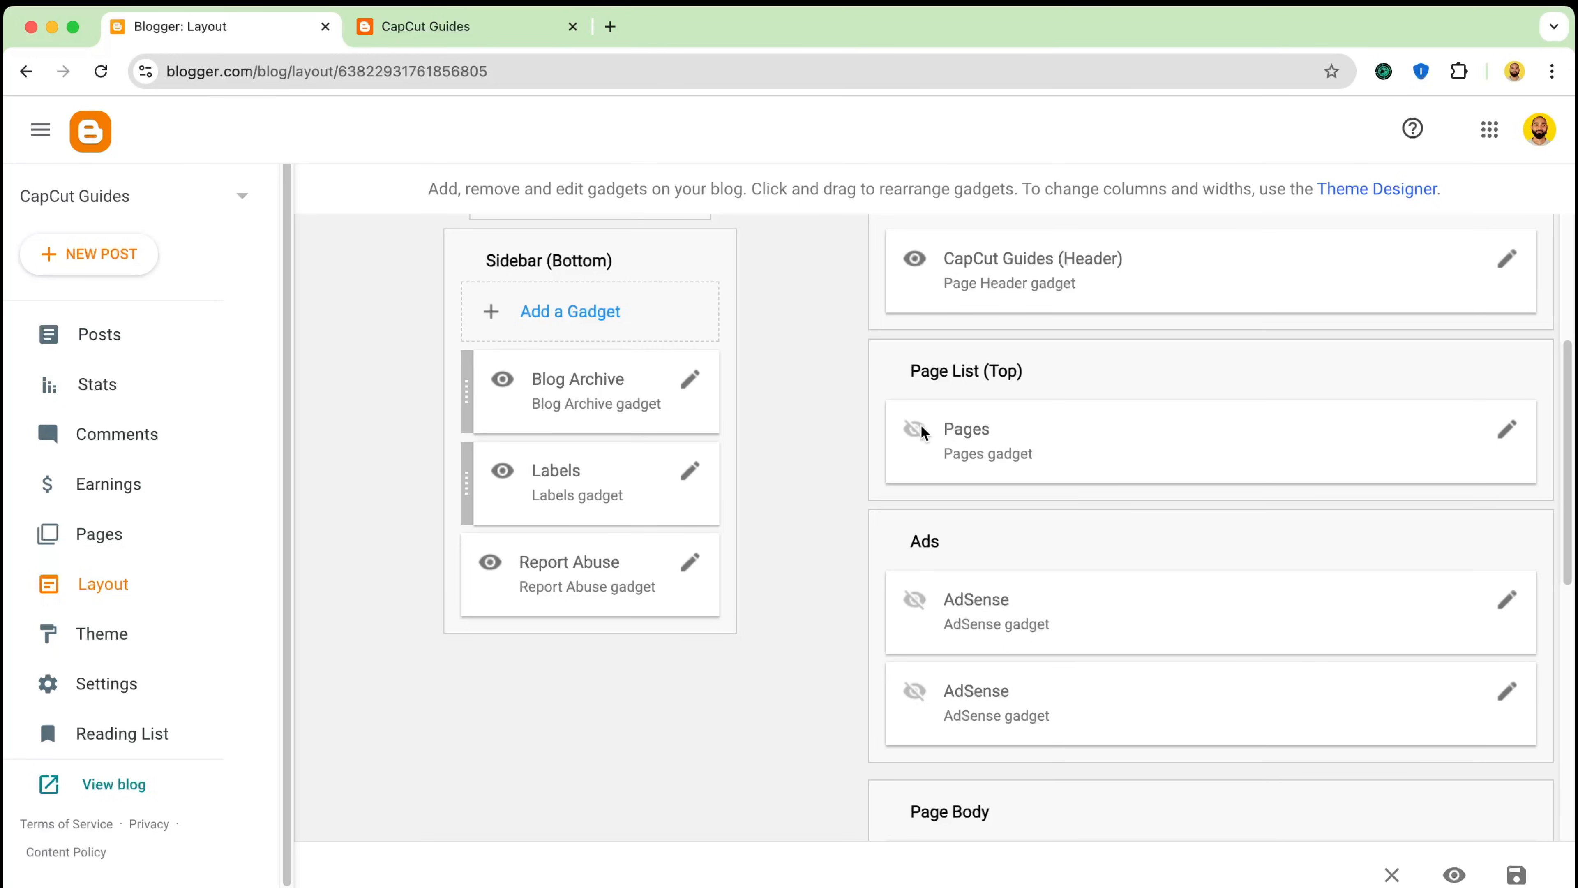
click(1495, 435)
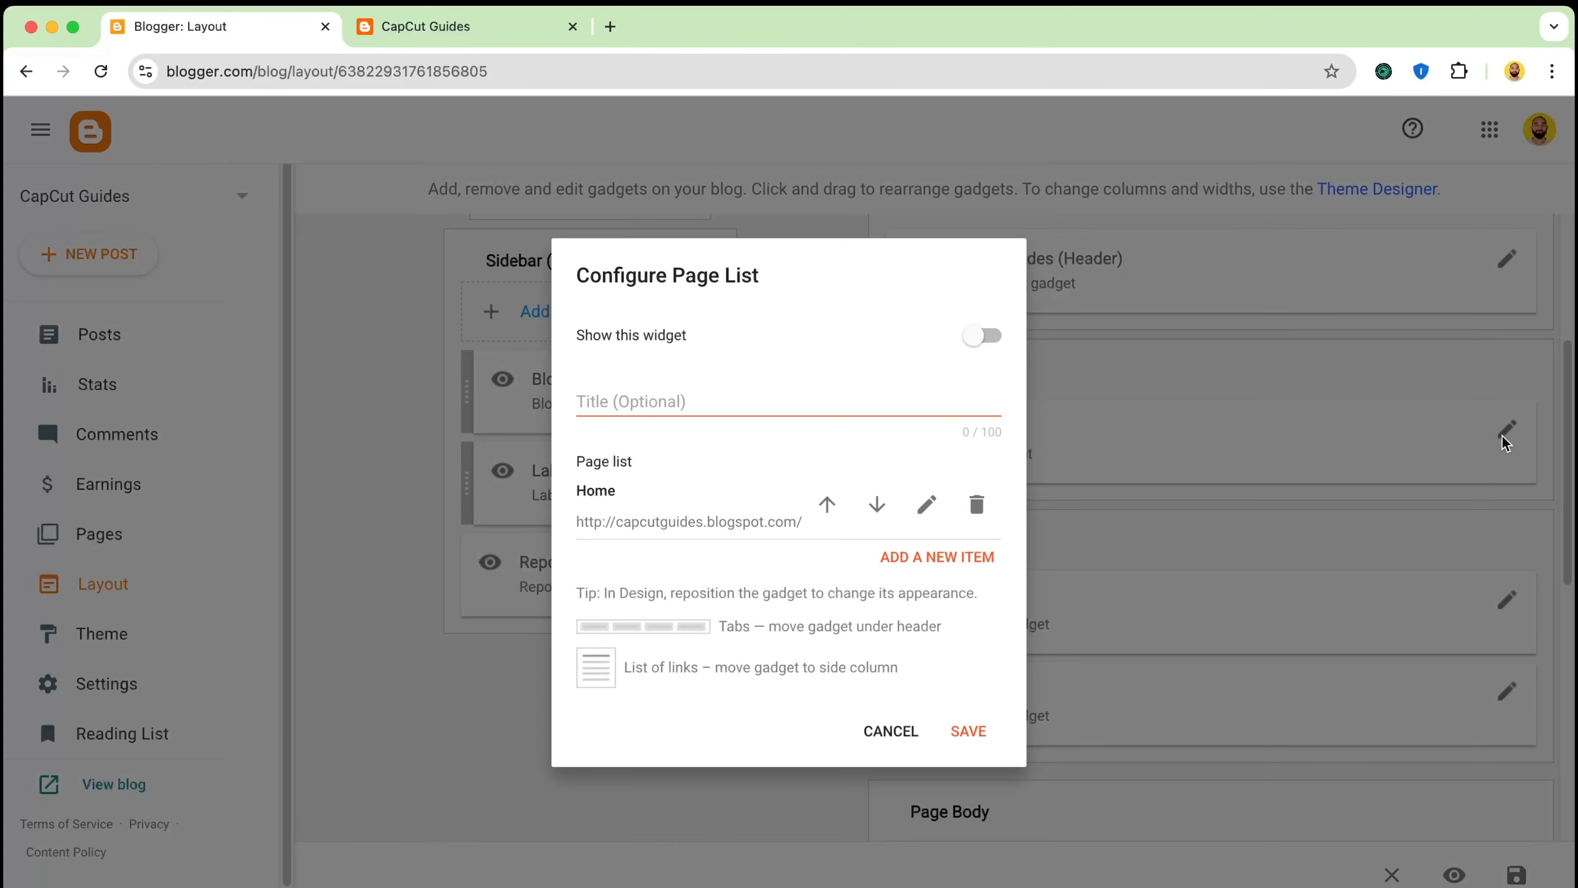
click(985, 335)
Add the existing About Us page with its URL as a new page list item and save the gadget
click(932, 558)
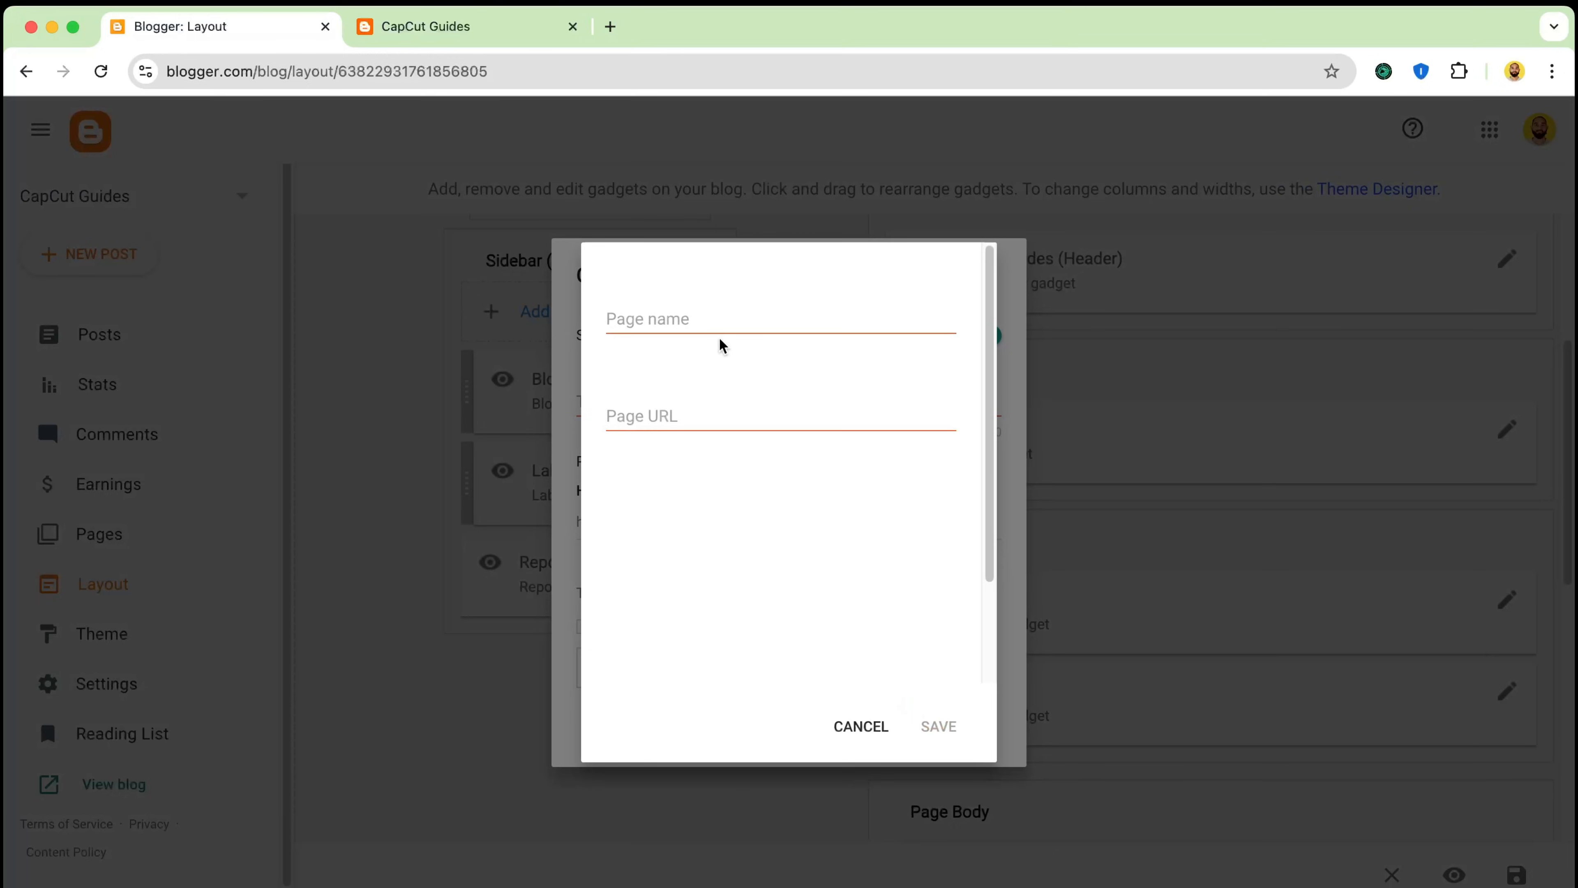
click(724, 325)
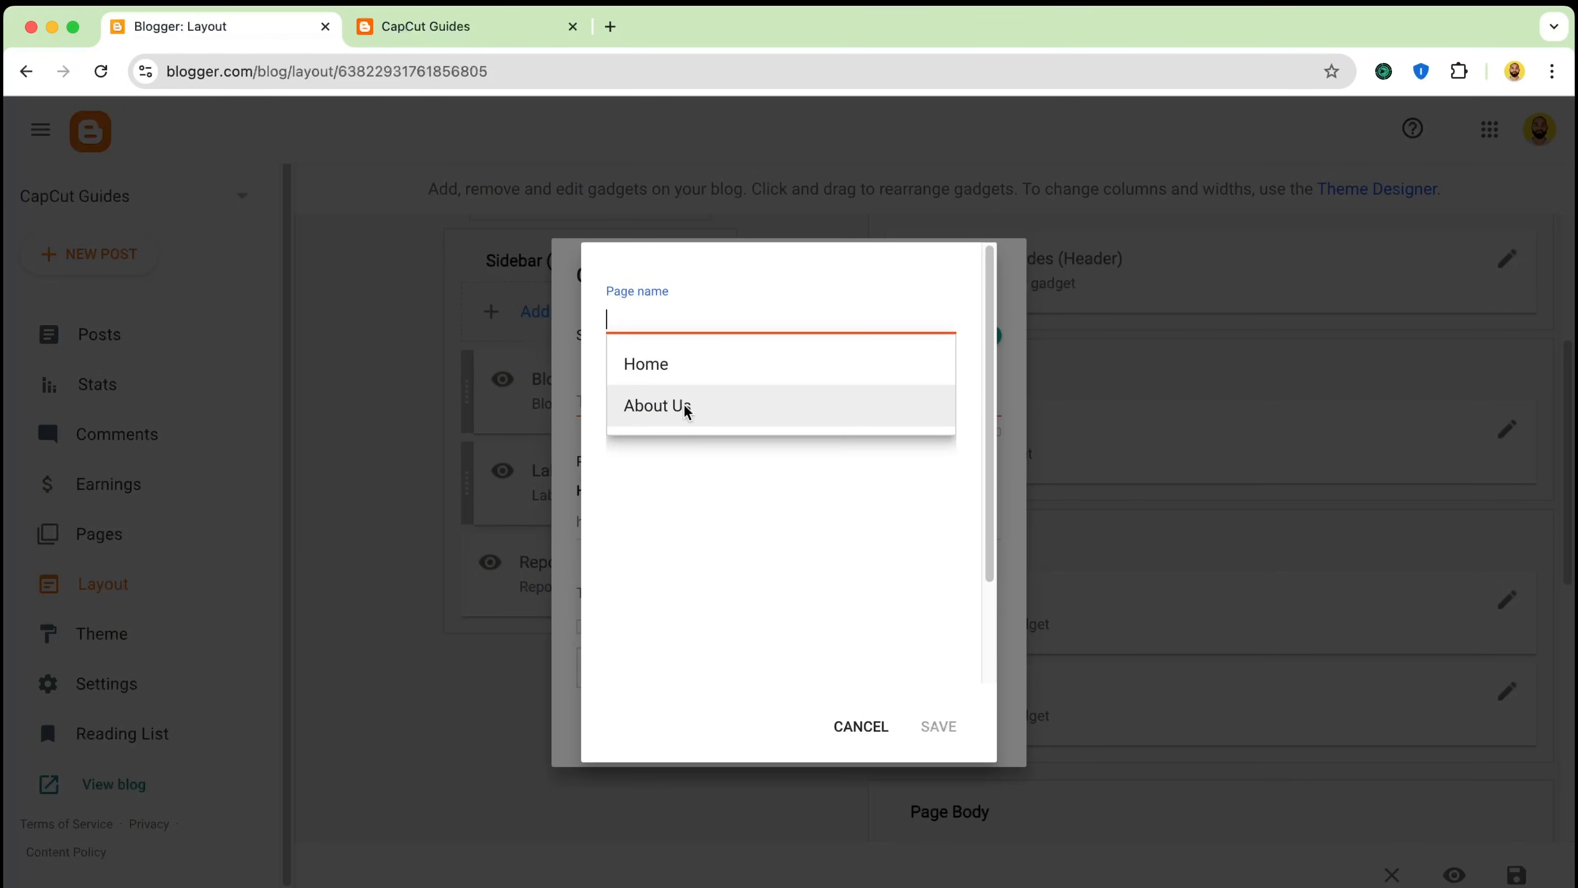
click(653, 406)
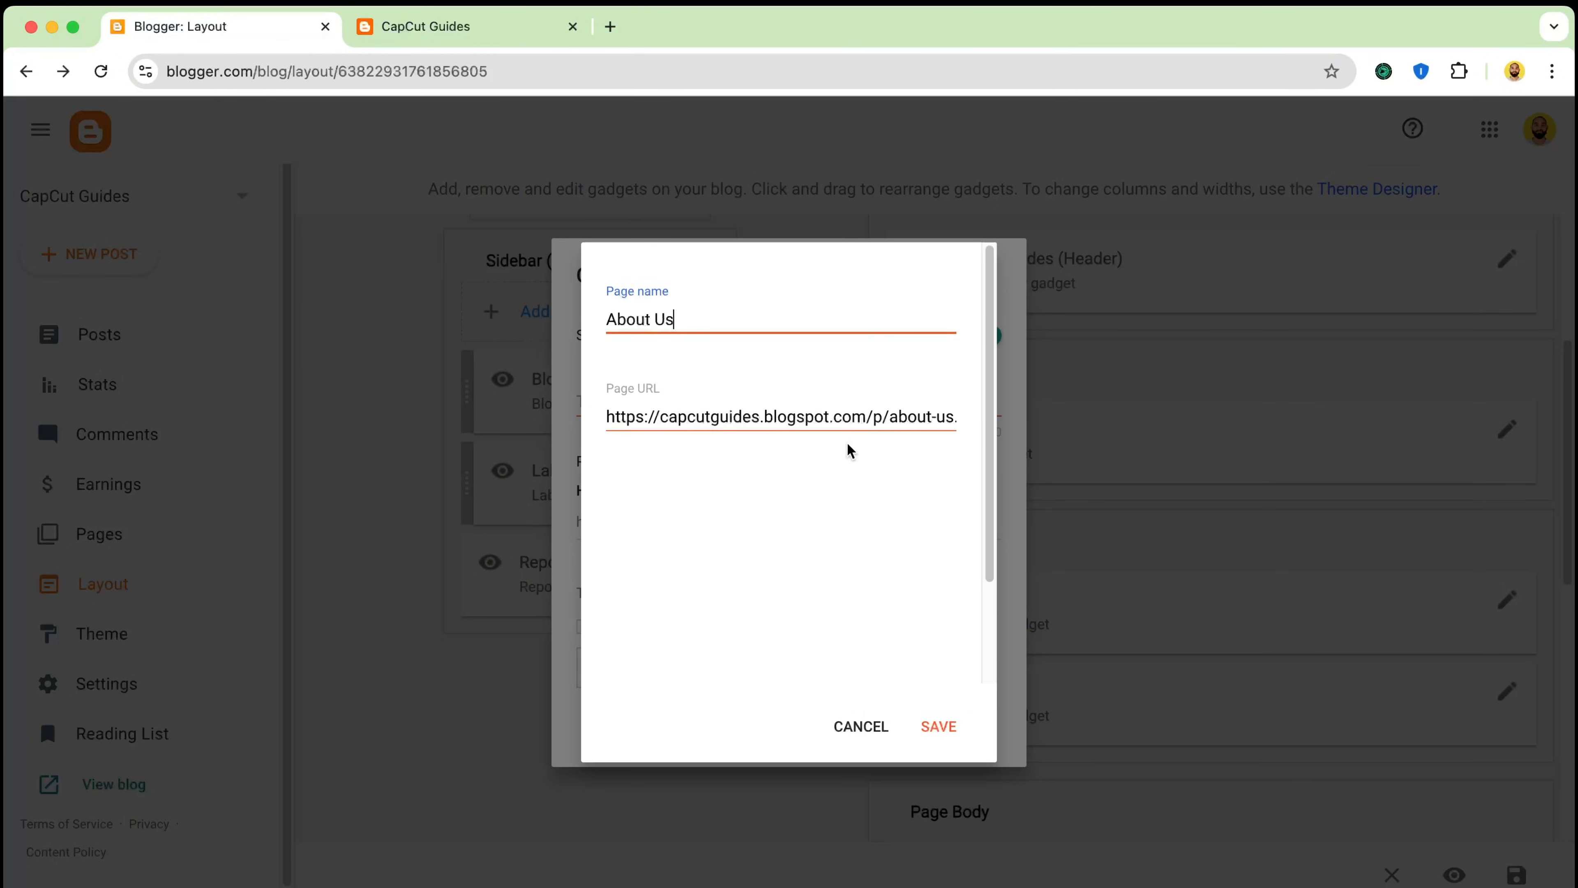
drag(864, 417, 962, 421)
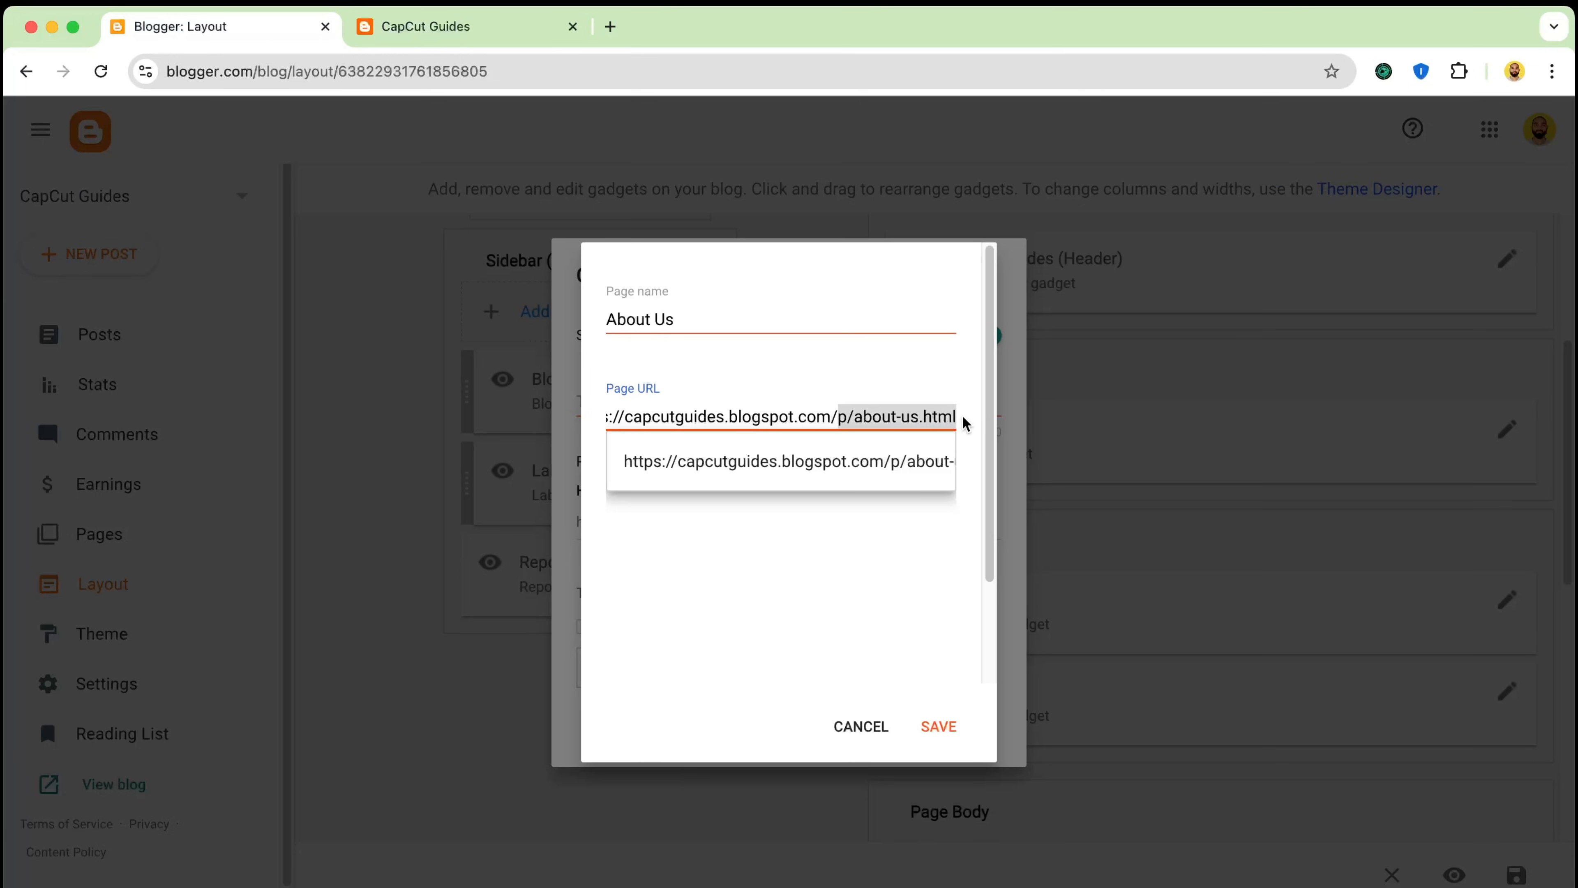
click(867, 575)
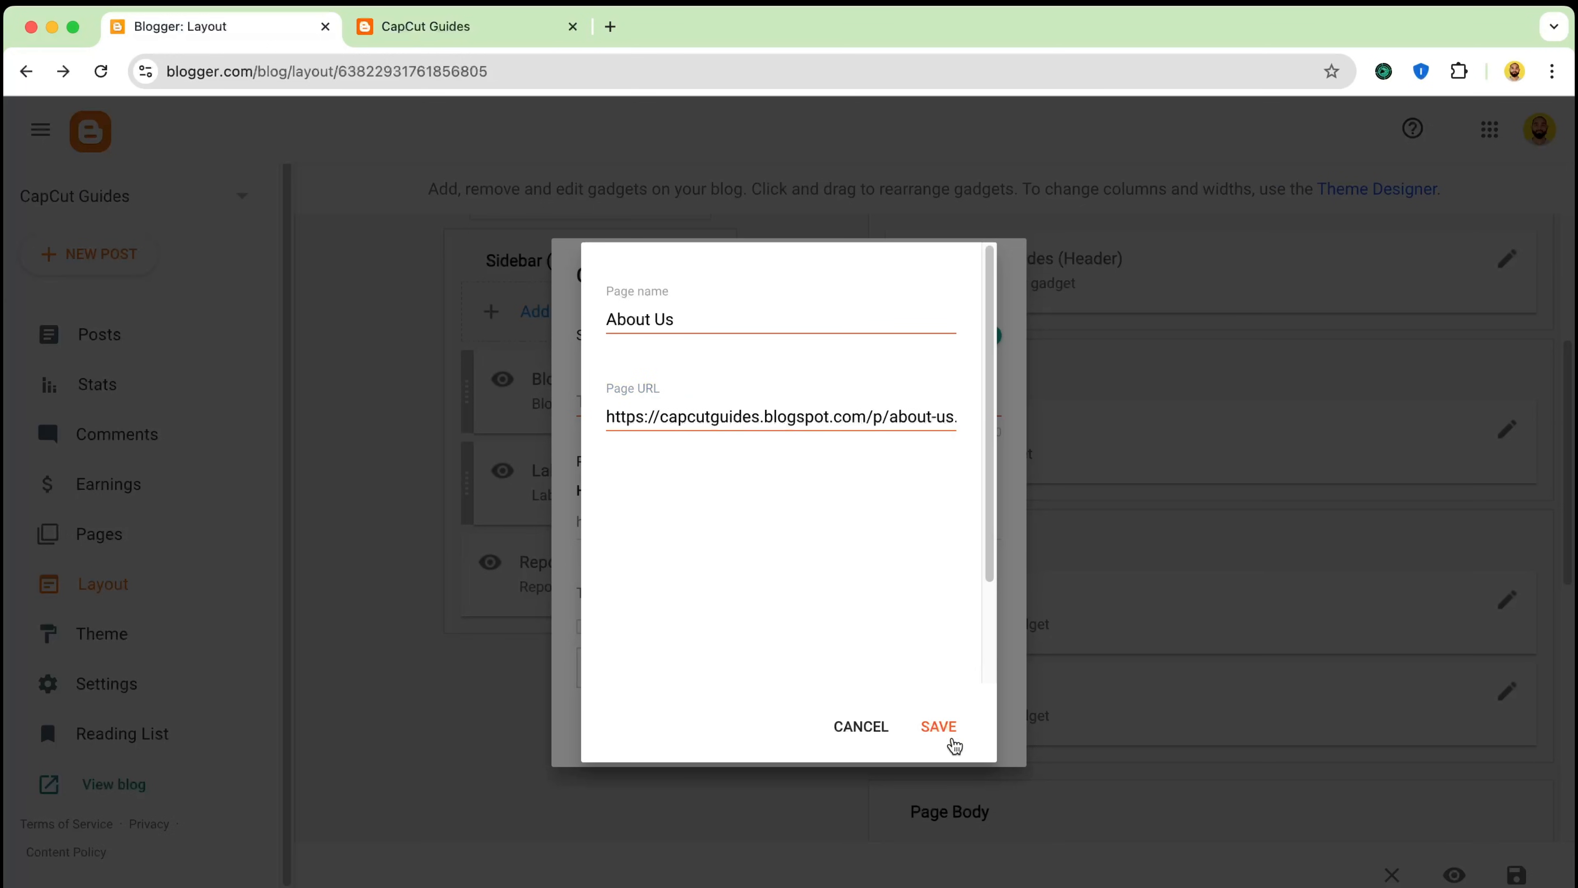
click(938, 728)
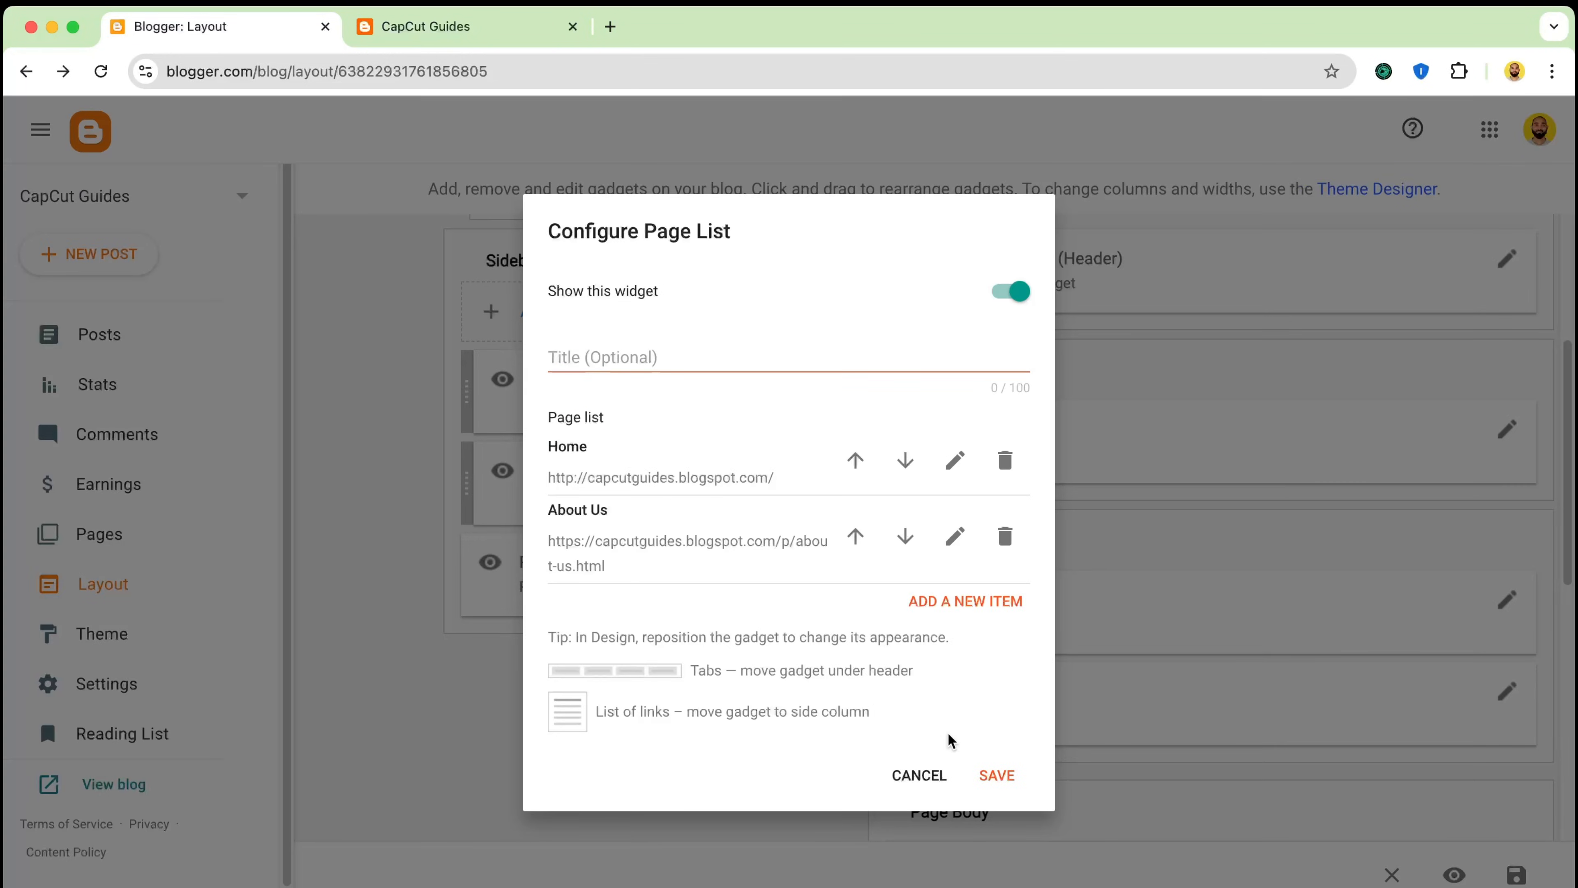
click(994, 771)
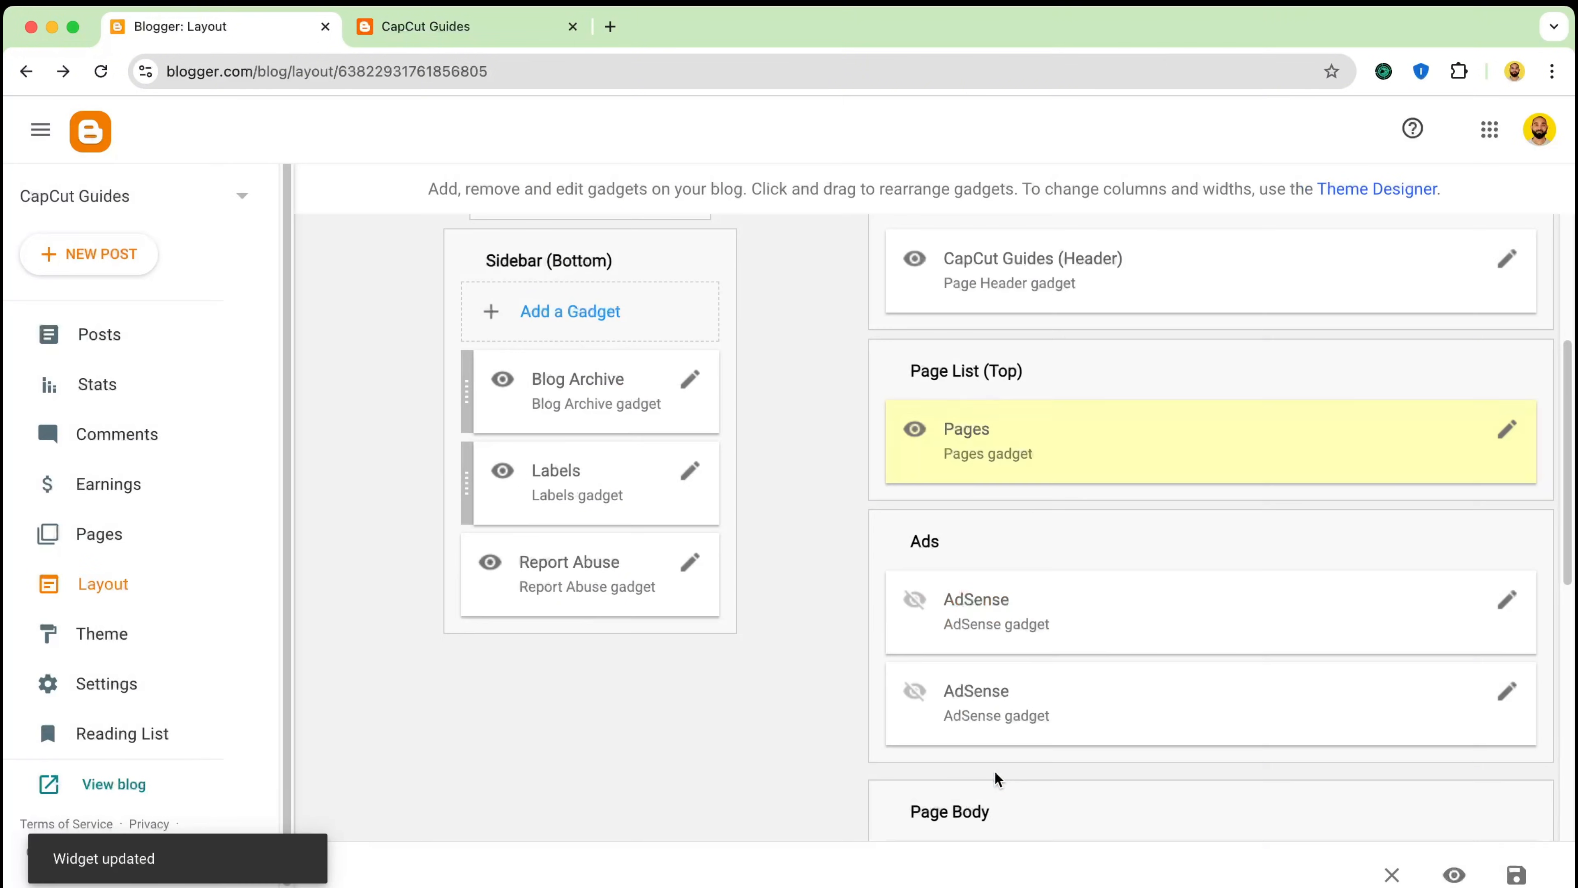
View the live blog's navigation menu and return to the sidebar gadgets in the layout
click(132, 785)
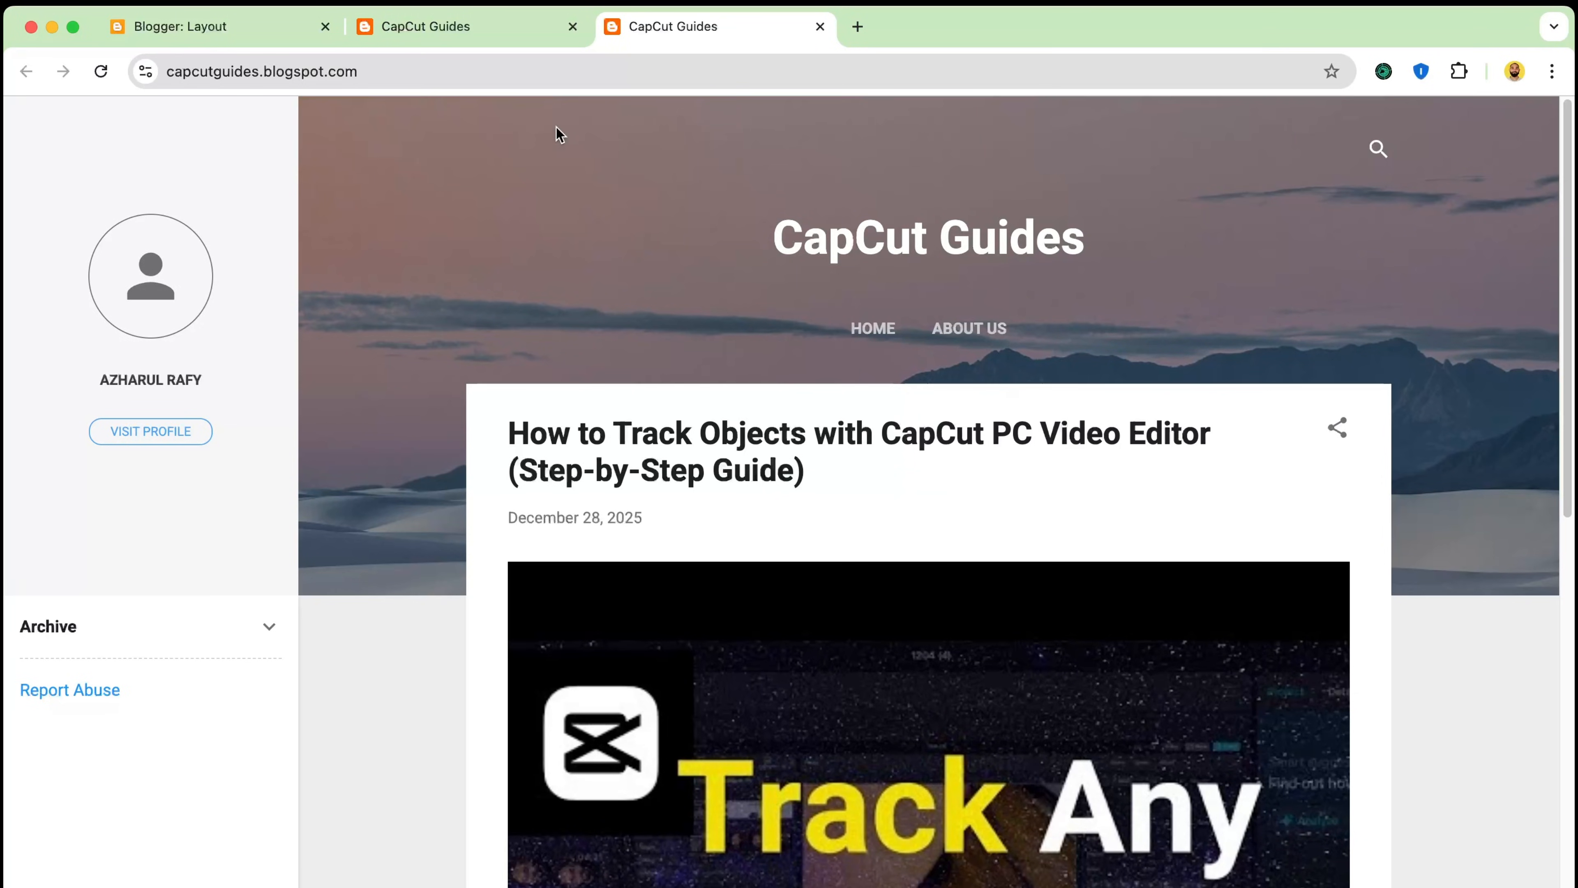
click(246, 33)
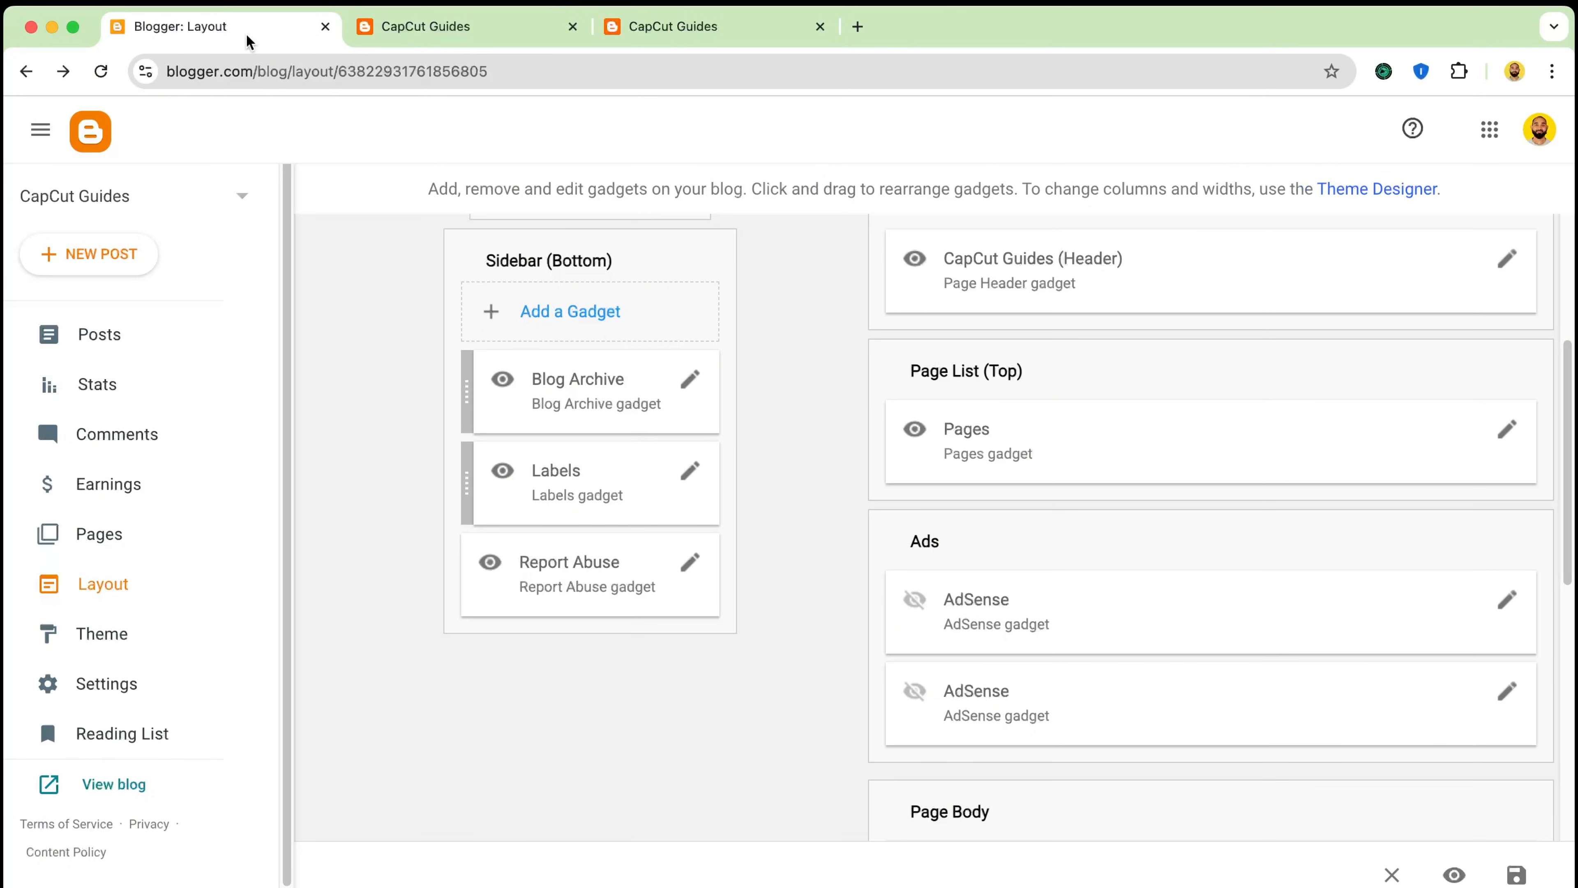
scroll(515, 524, up, 5)
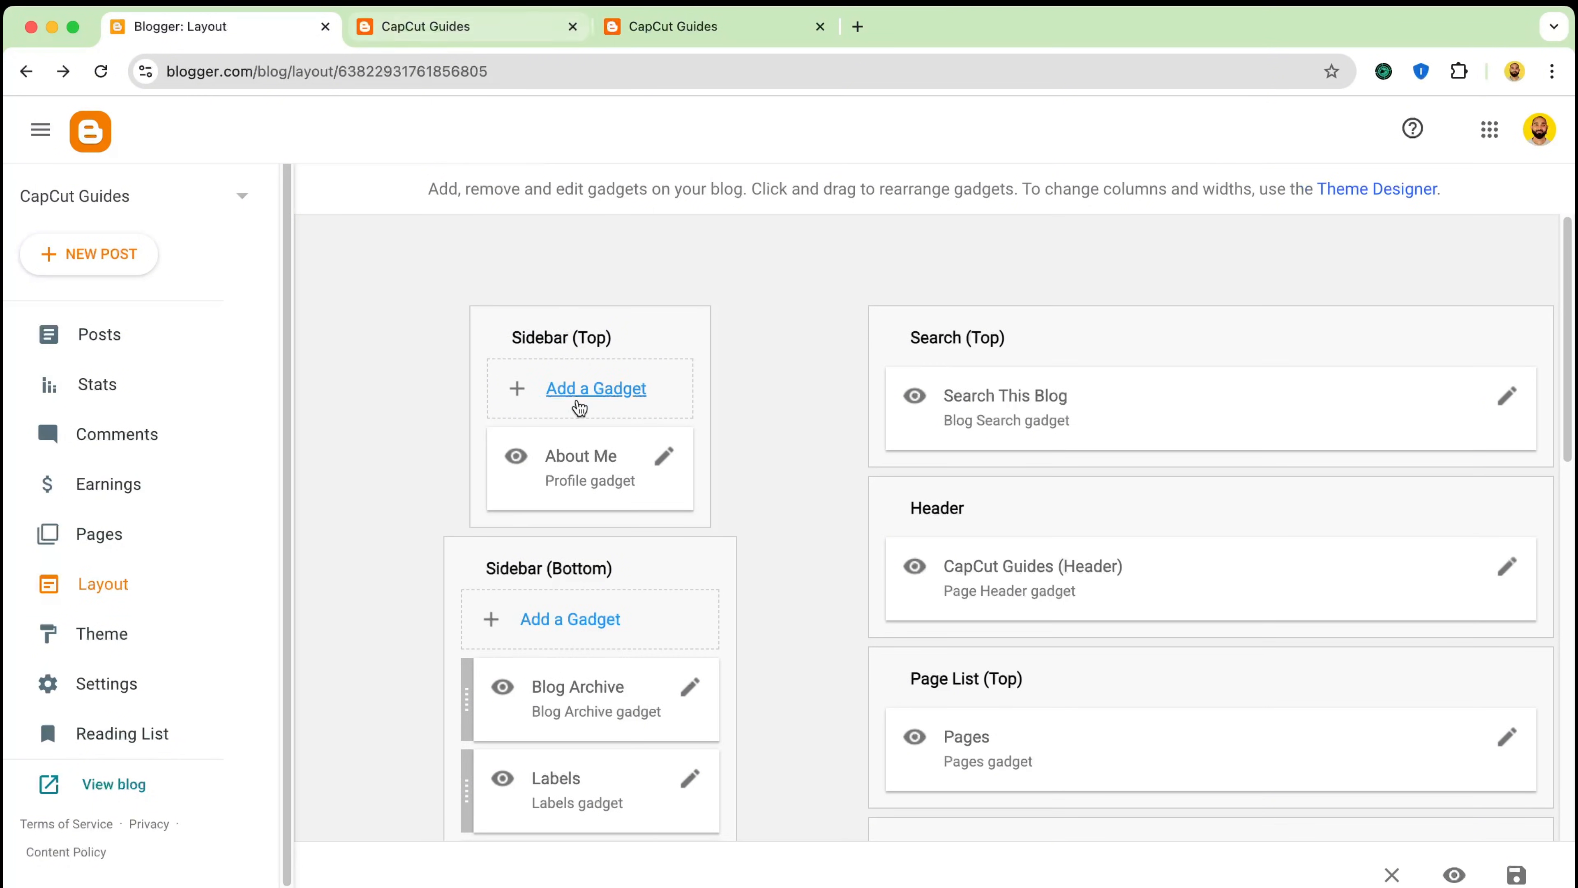
Visit the author's profile from the live blog's sidebar and look through its editing page
click(654, 39)
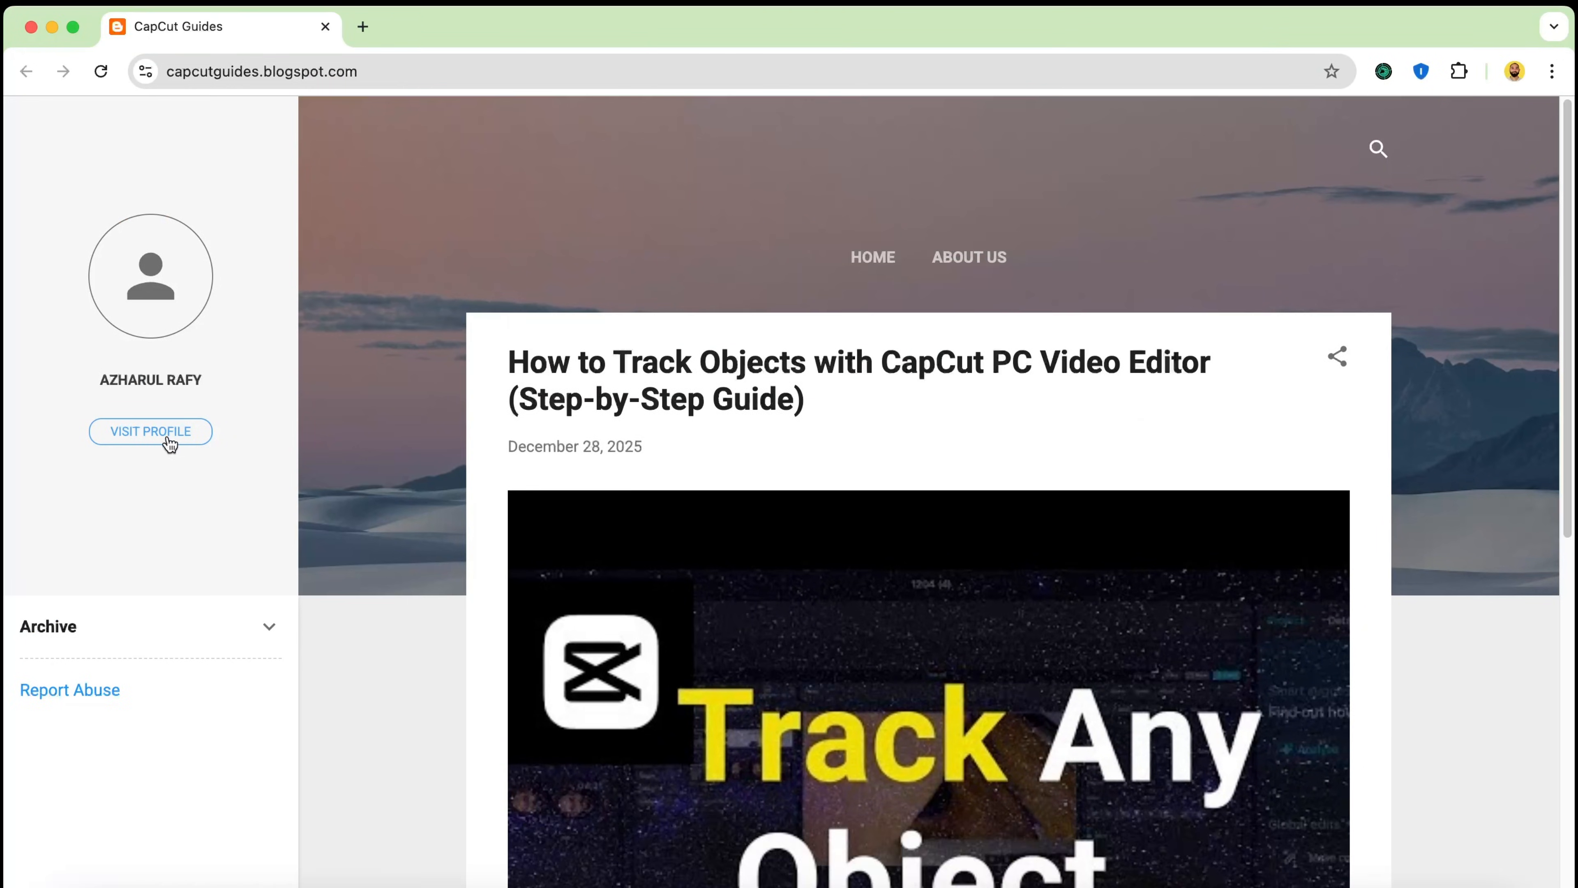
click(165, 435)
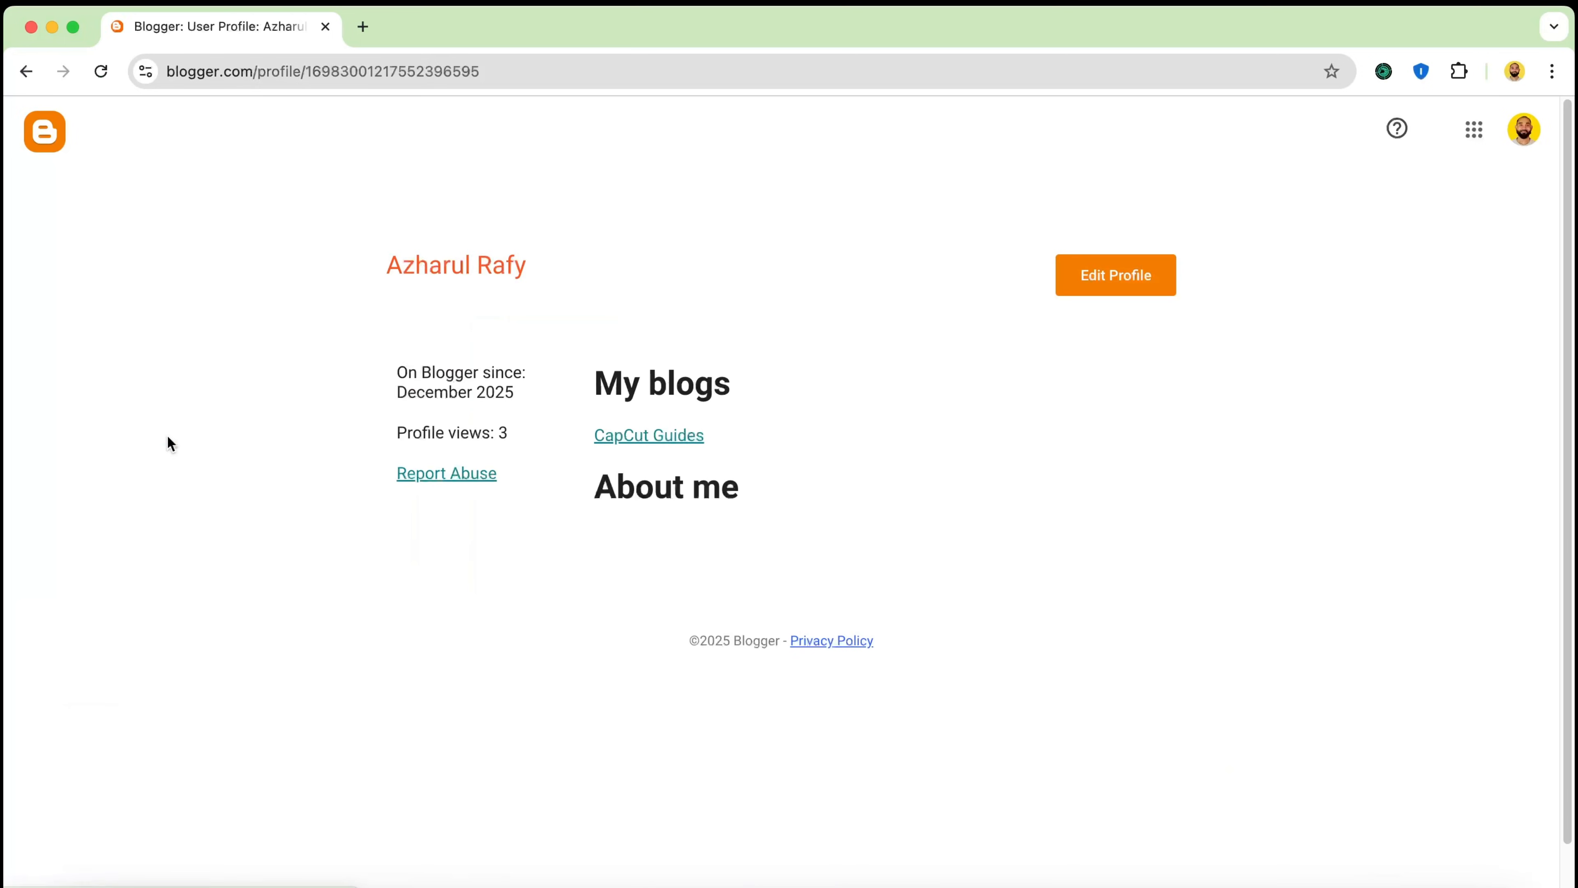
click(1122, 288)
scroll(1064, 615, down, 2)
Compare the layout's Sidebar (Bottom) gadgets with the Archive and Report Abuse entries on the live blog
scroll(1064, 611, down, 3)
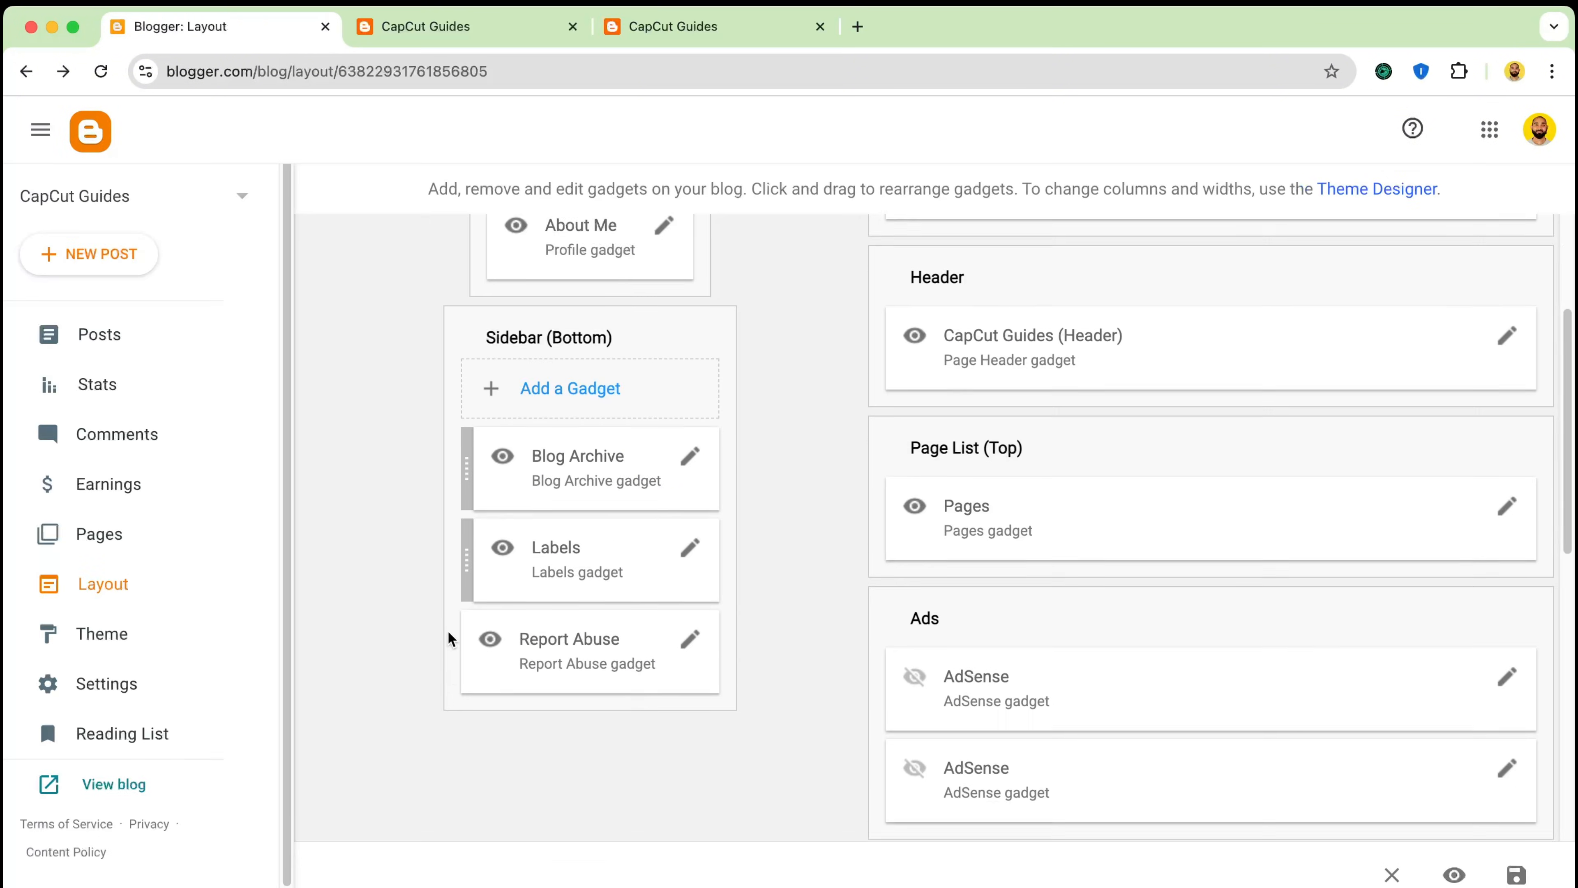
scroll(448, 631, down, 1)
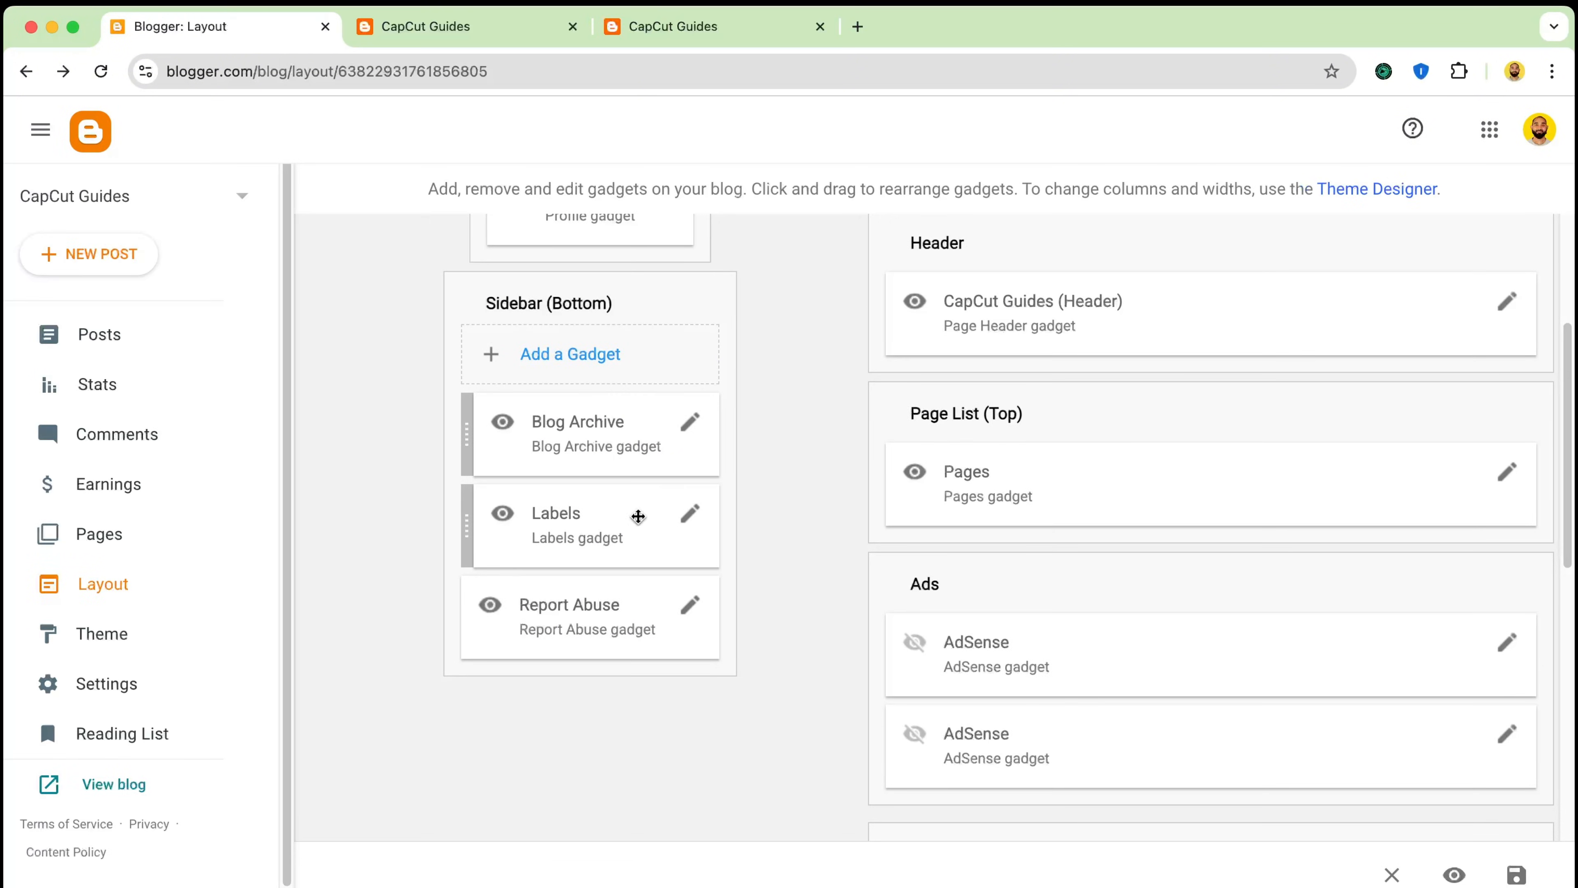
click(502, 38)
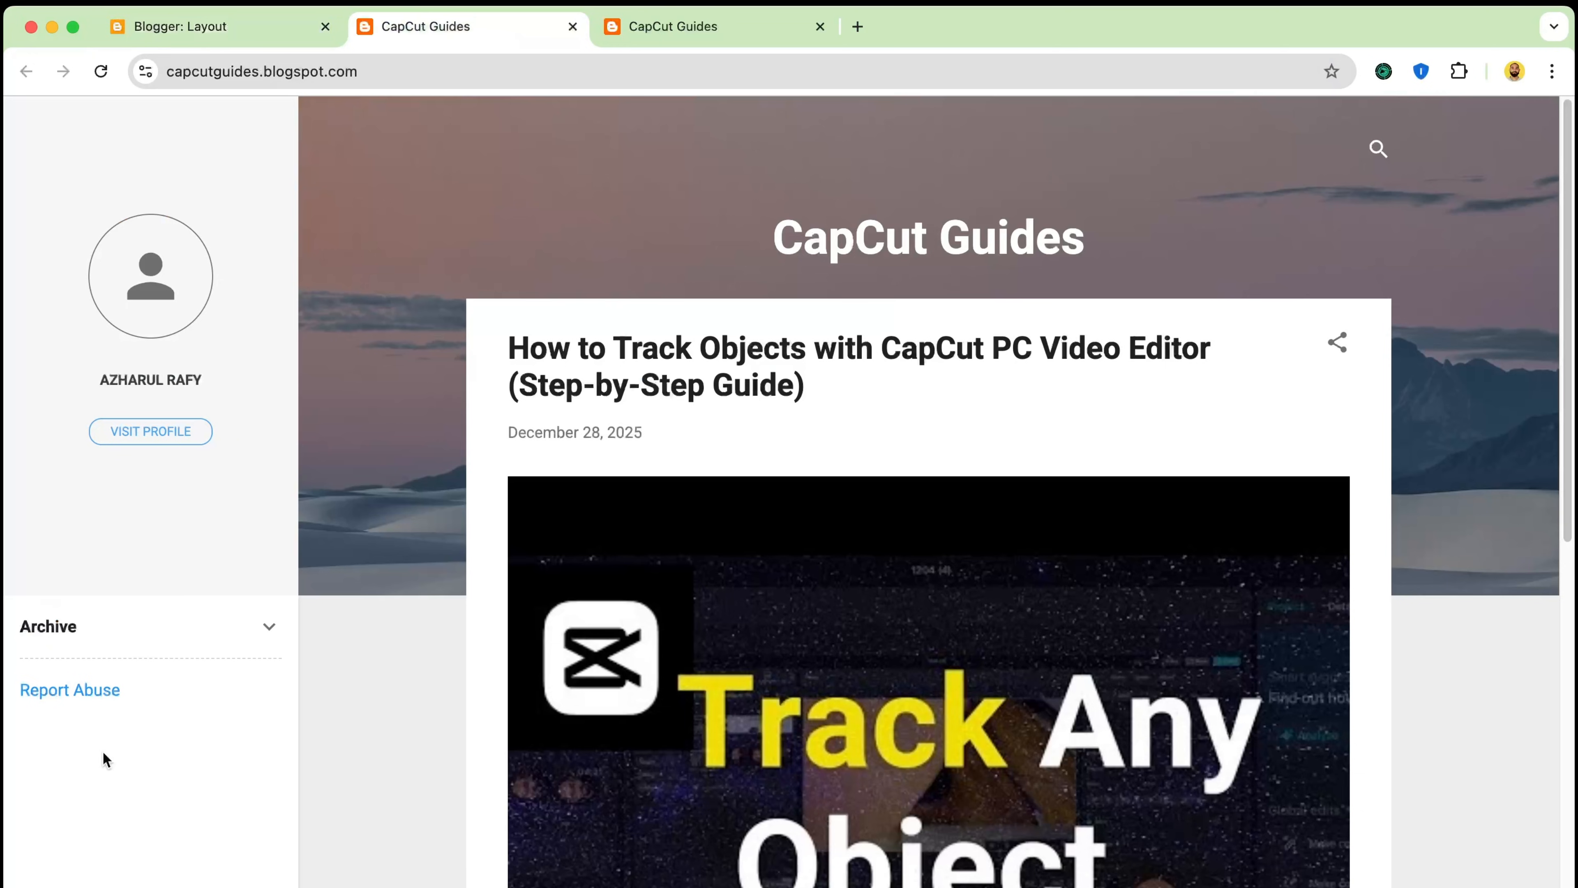
click(93, 624)
click(269, 36)
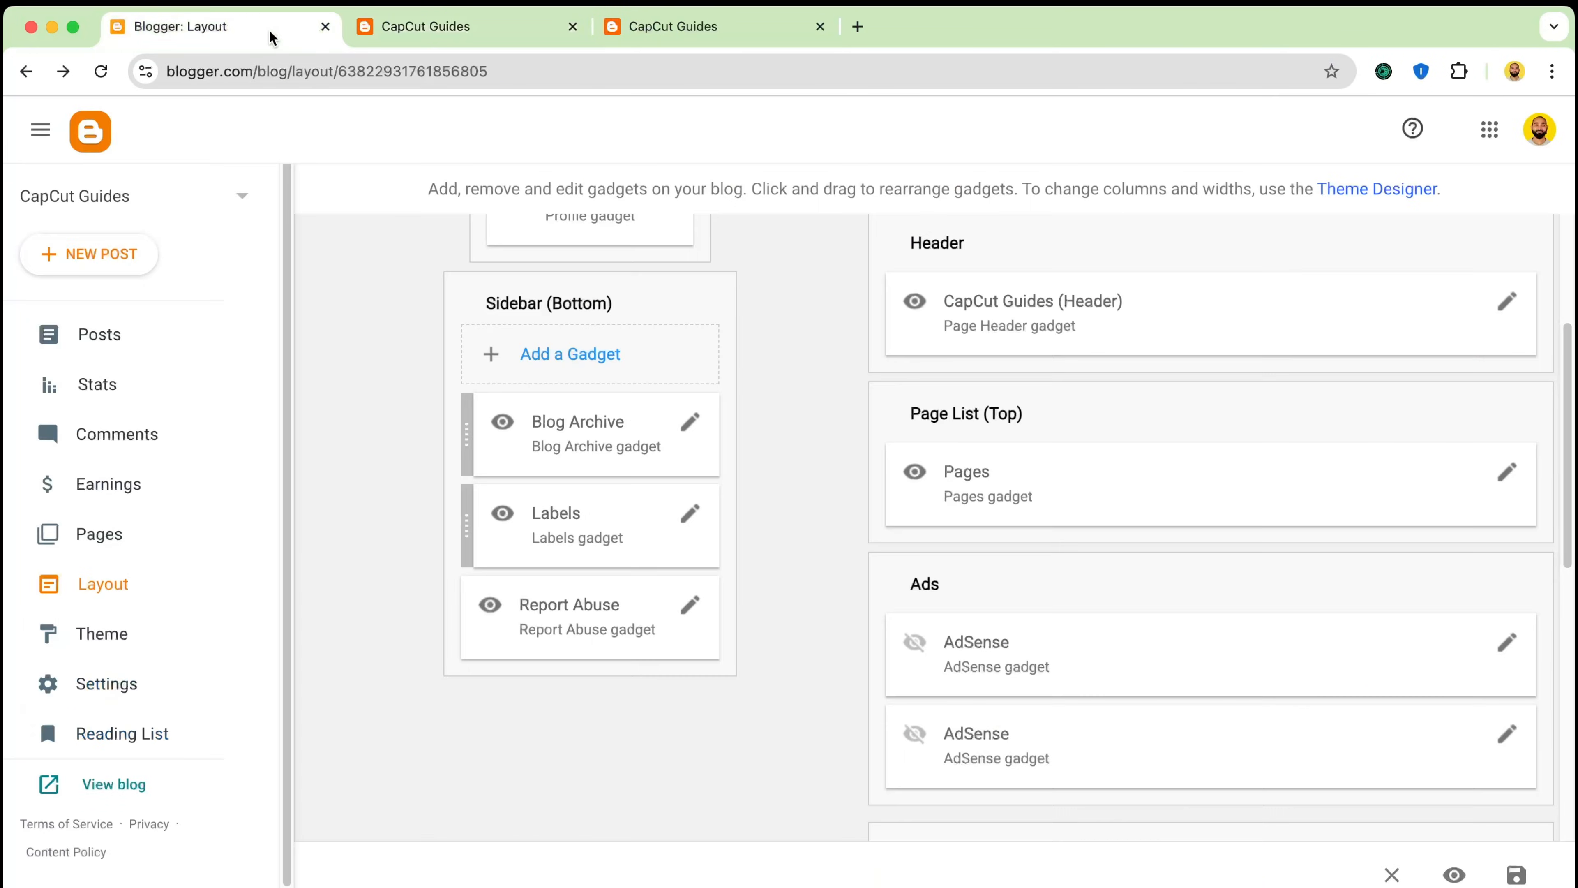
Compare the layout's Search (Top) and Header gadgets with the search and title areas on the live blog
scroll(896, 347, up, 3)
click(544, 32)
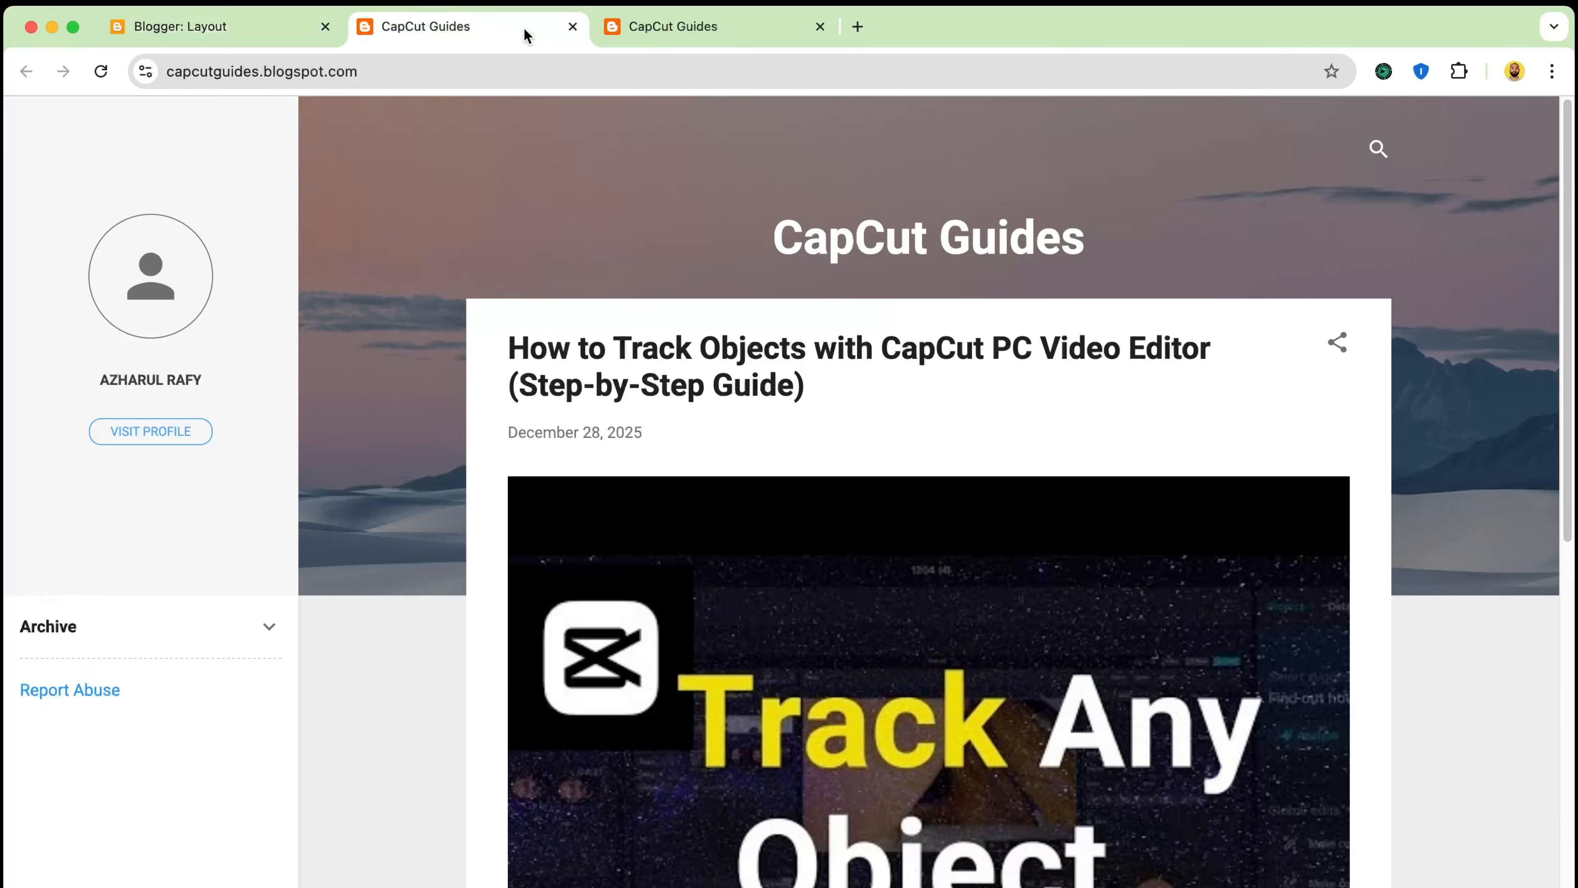
click(198, 27)
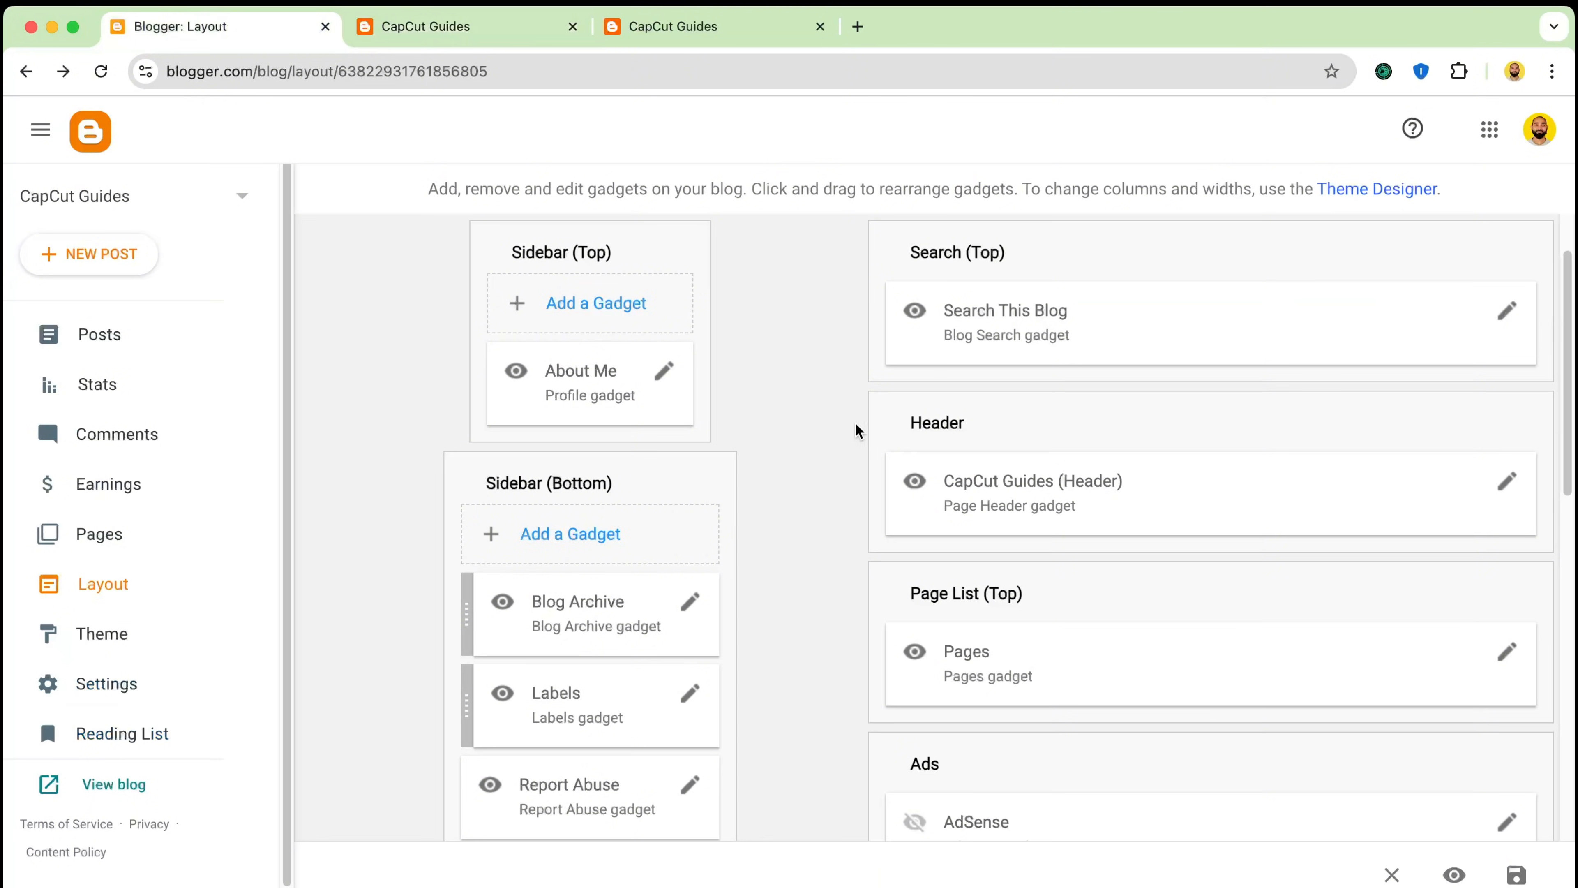
scroll(856, 429, up, 2)
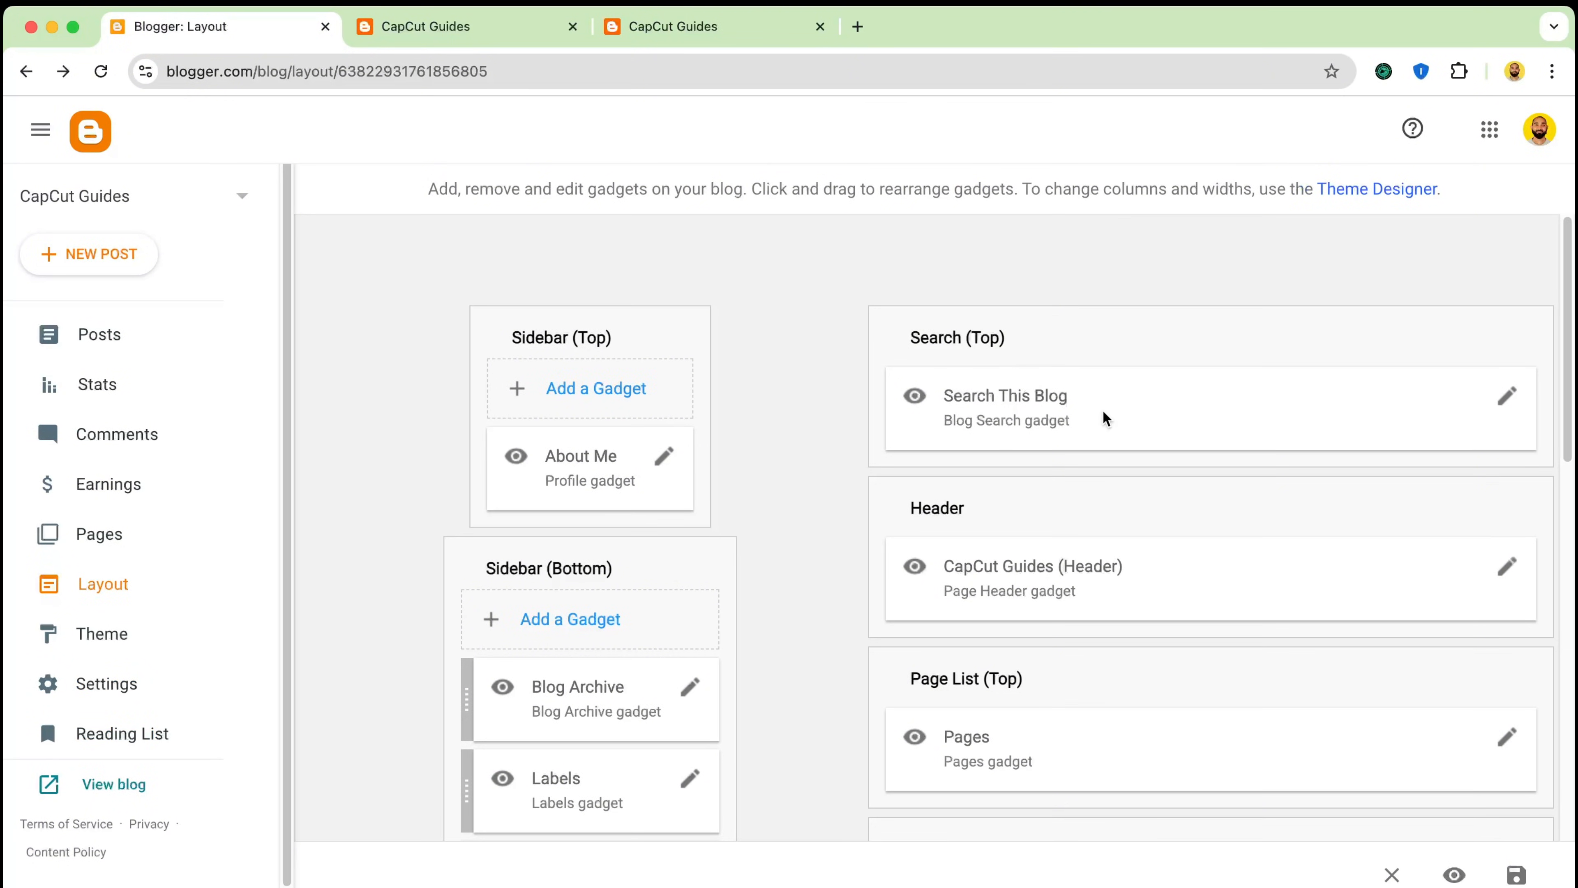
click(443, 27)
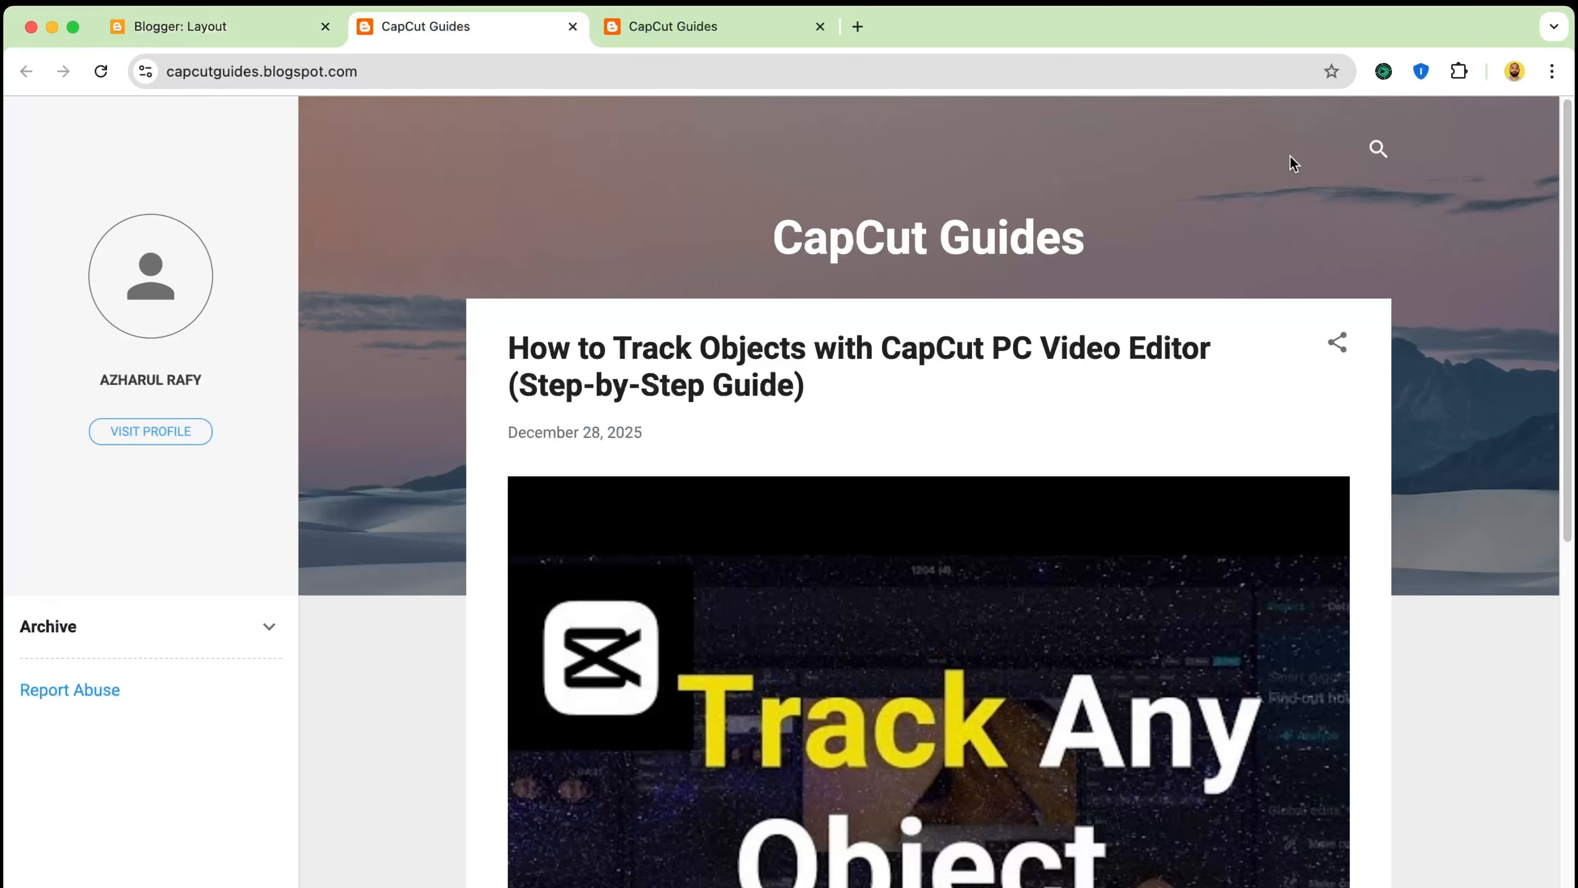
Open the live blog's search field and compare its search and title areas with the layout's Search (Top) and Header gadgets
click(1378, 150)
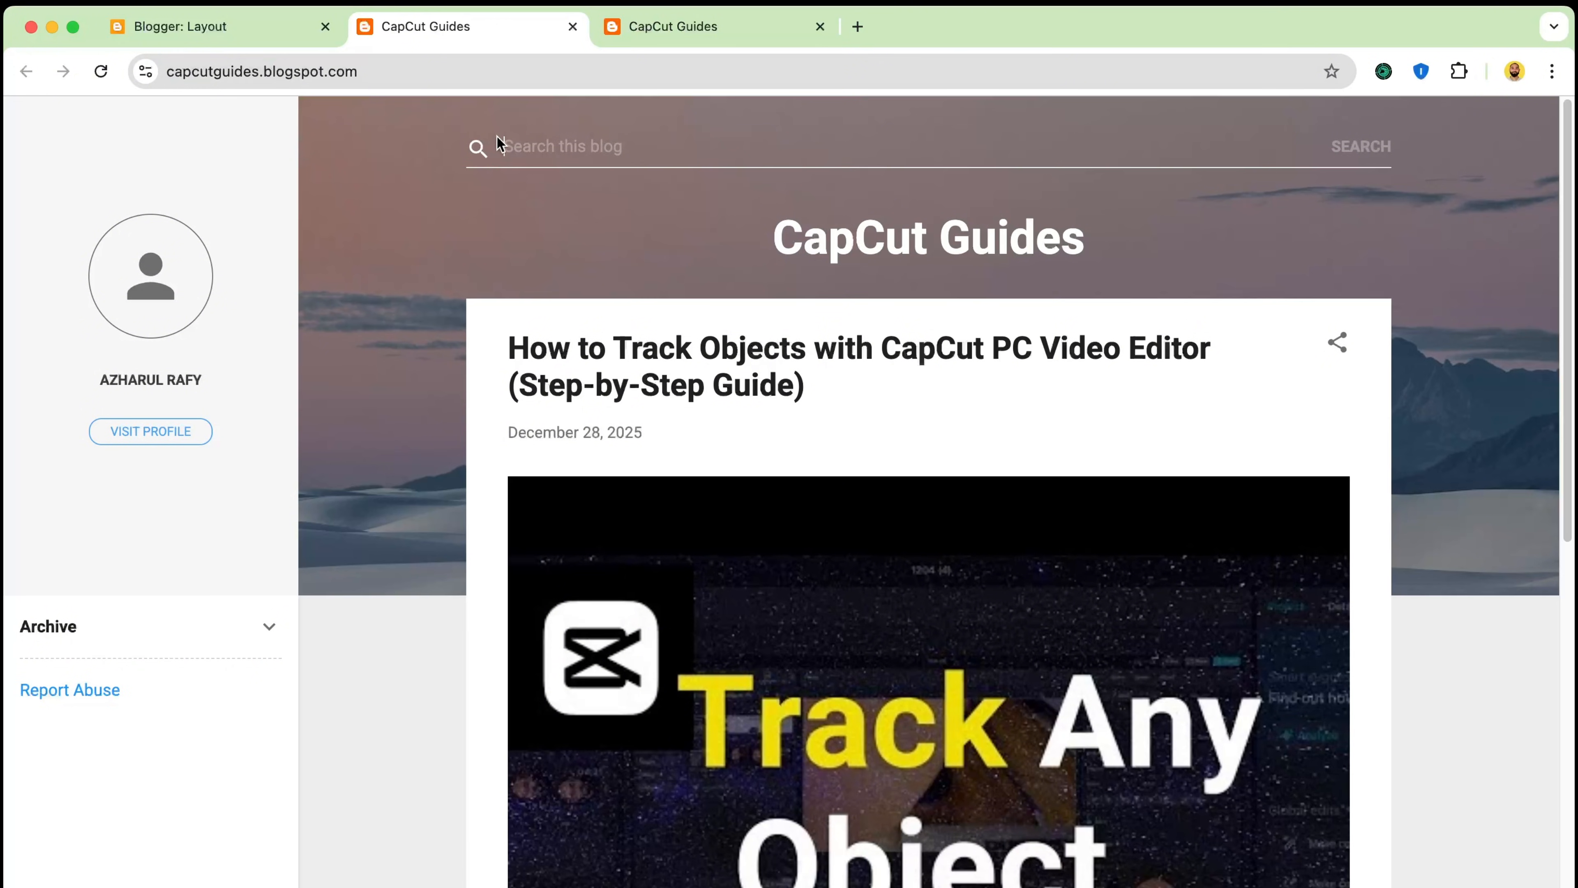
click(287, 34)
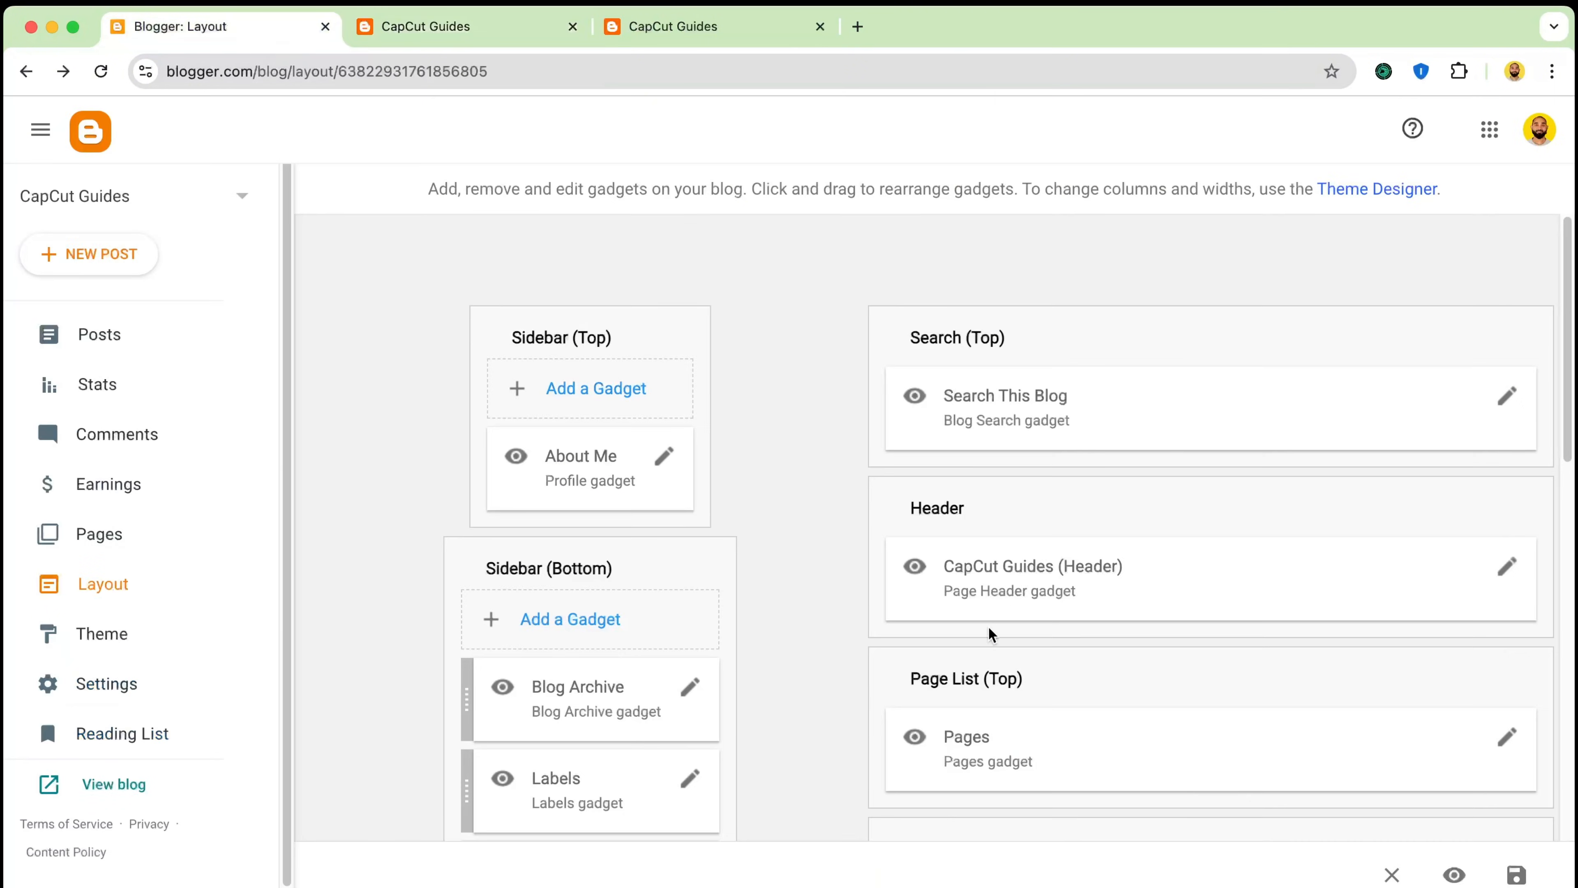
scroll(989, 633, down, 2)
scroll(995, 466, down, 1)
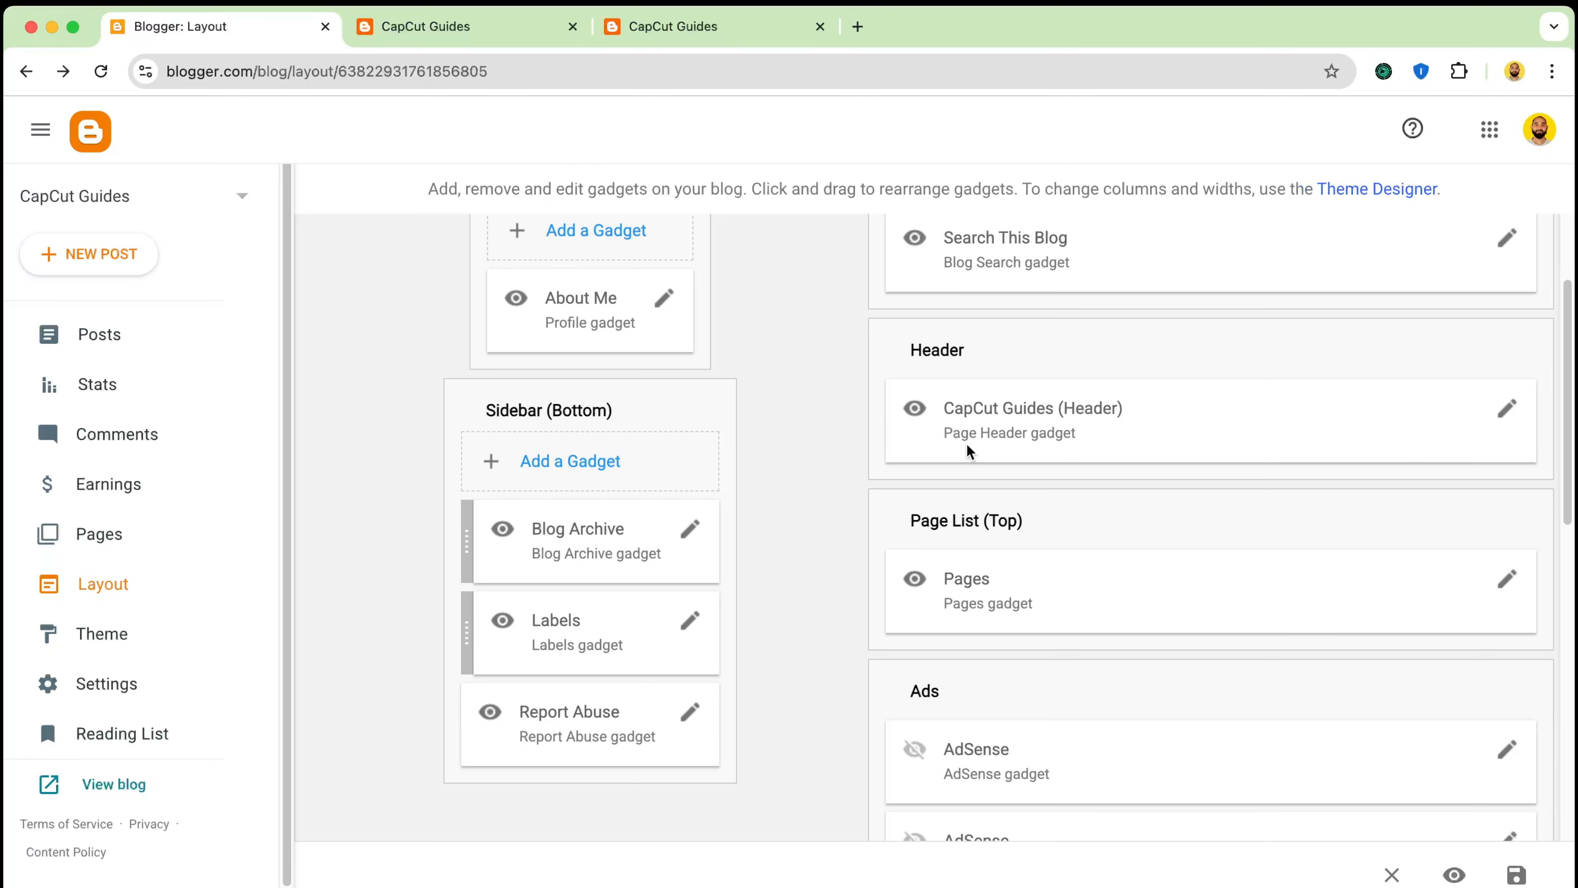
click(492, 25)
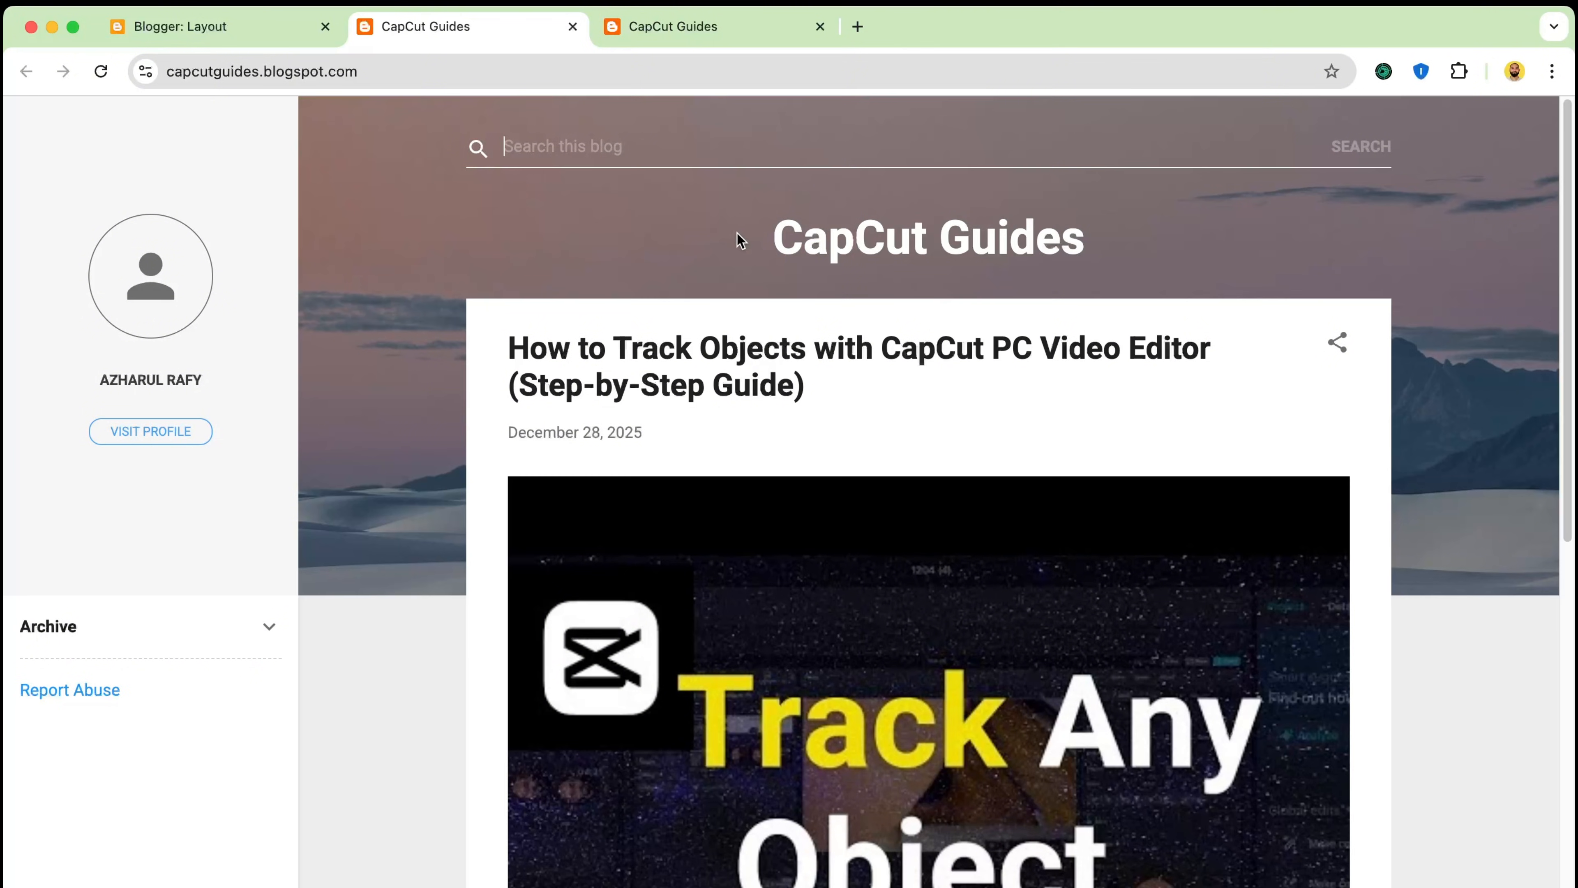
click(243, 34)
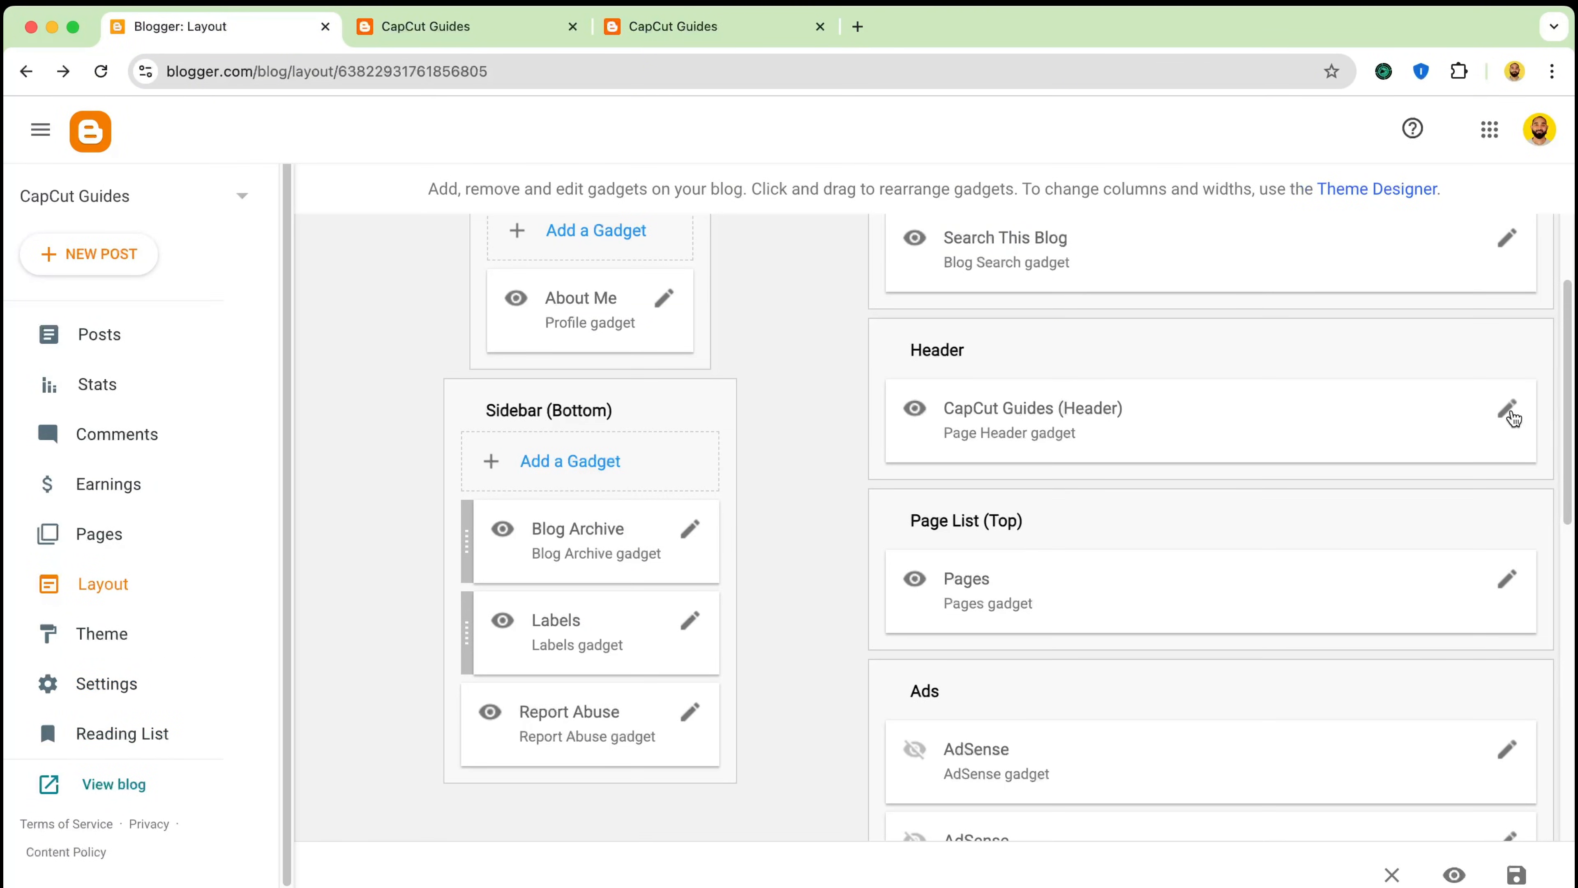
Open the Header gadget's configuration and review its title, description, image and placement options
click(1508, 410)
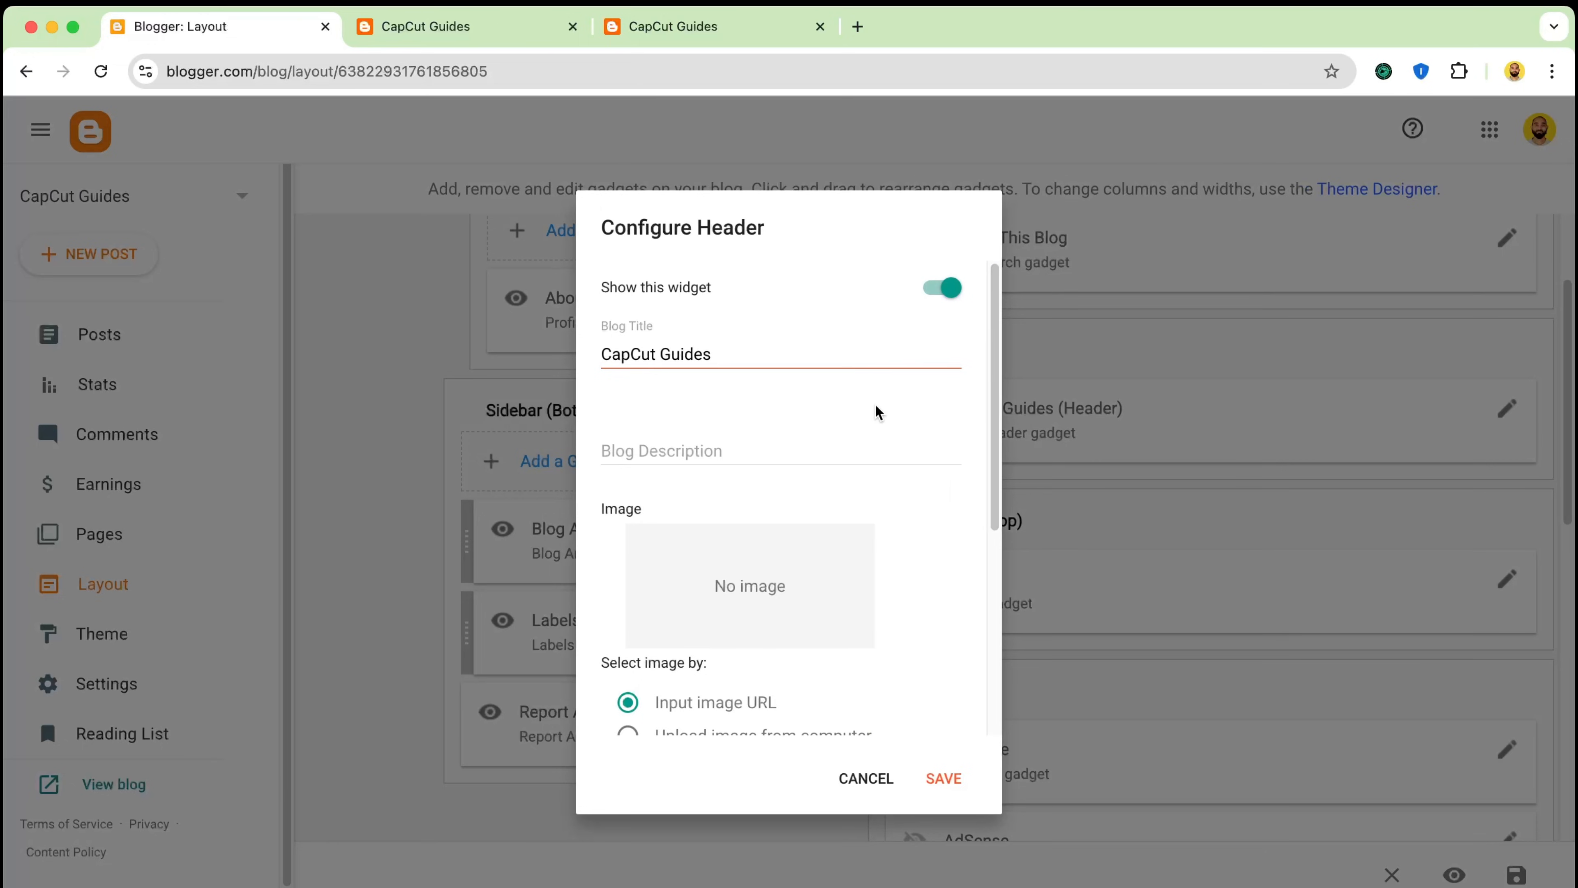
scroll(736, 597, down, 1)
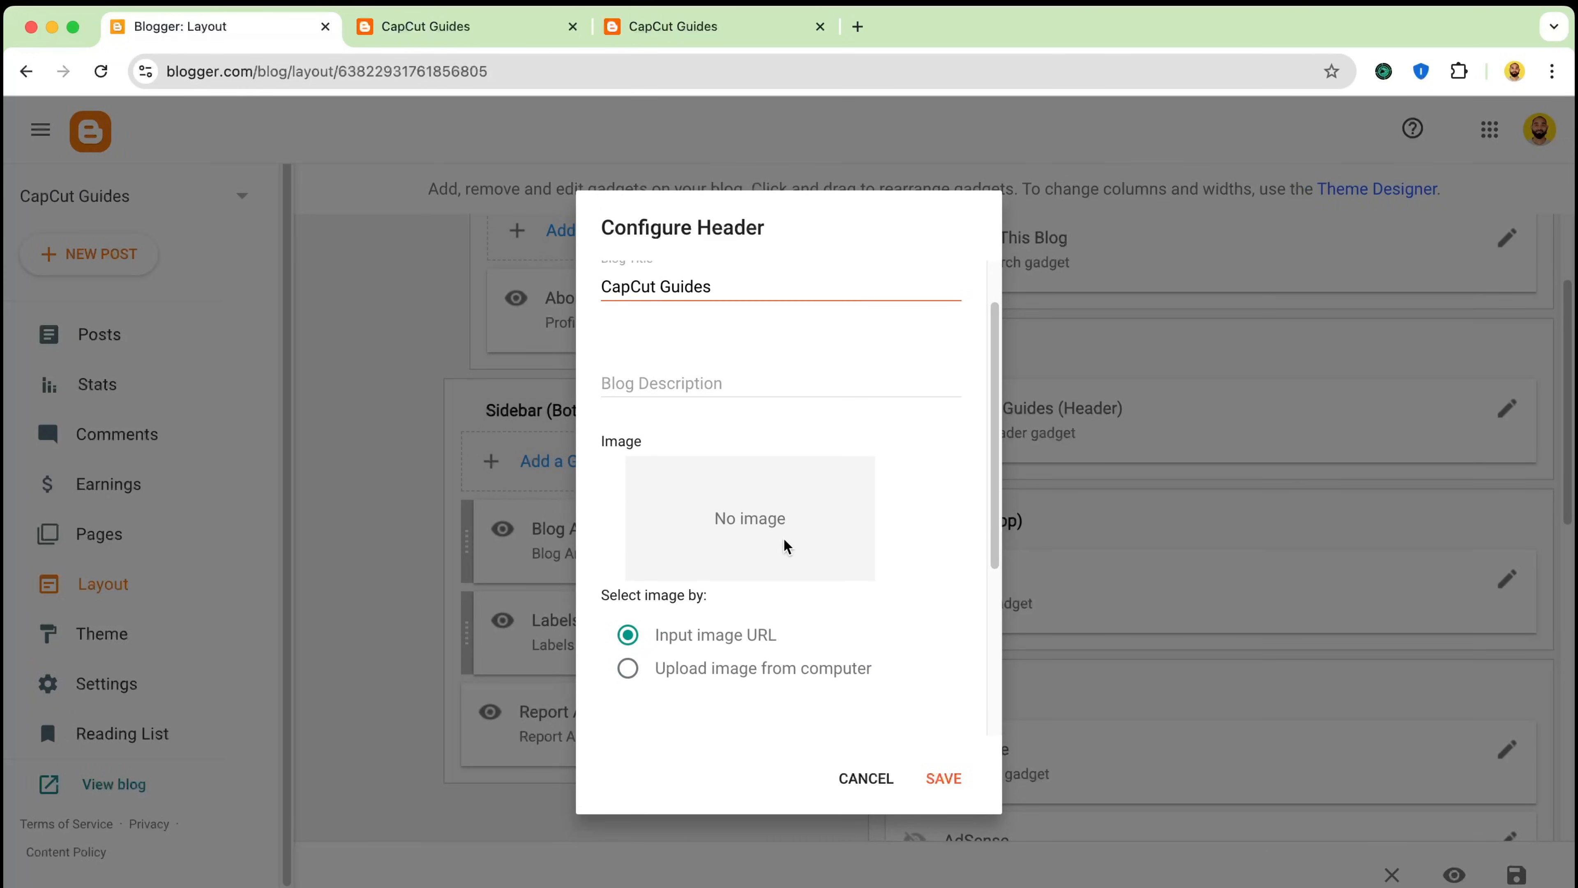
click(673, 389)
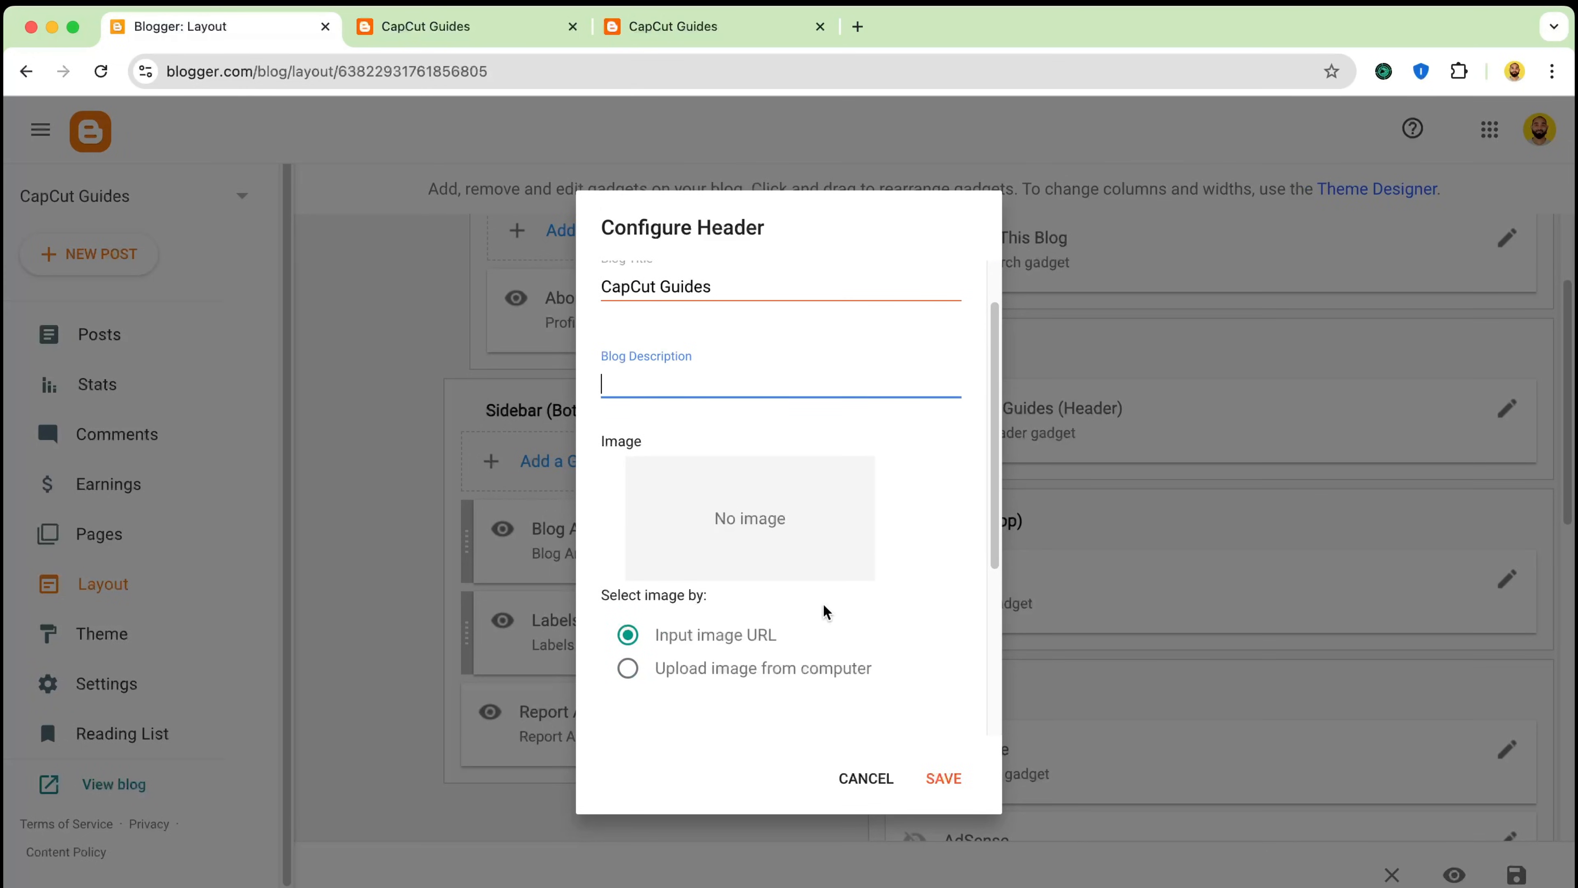
scroll(747, 663, down, 5)
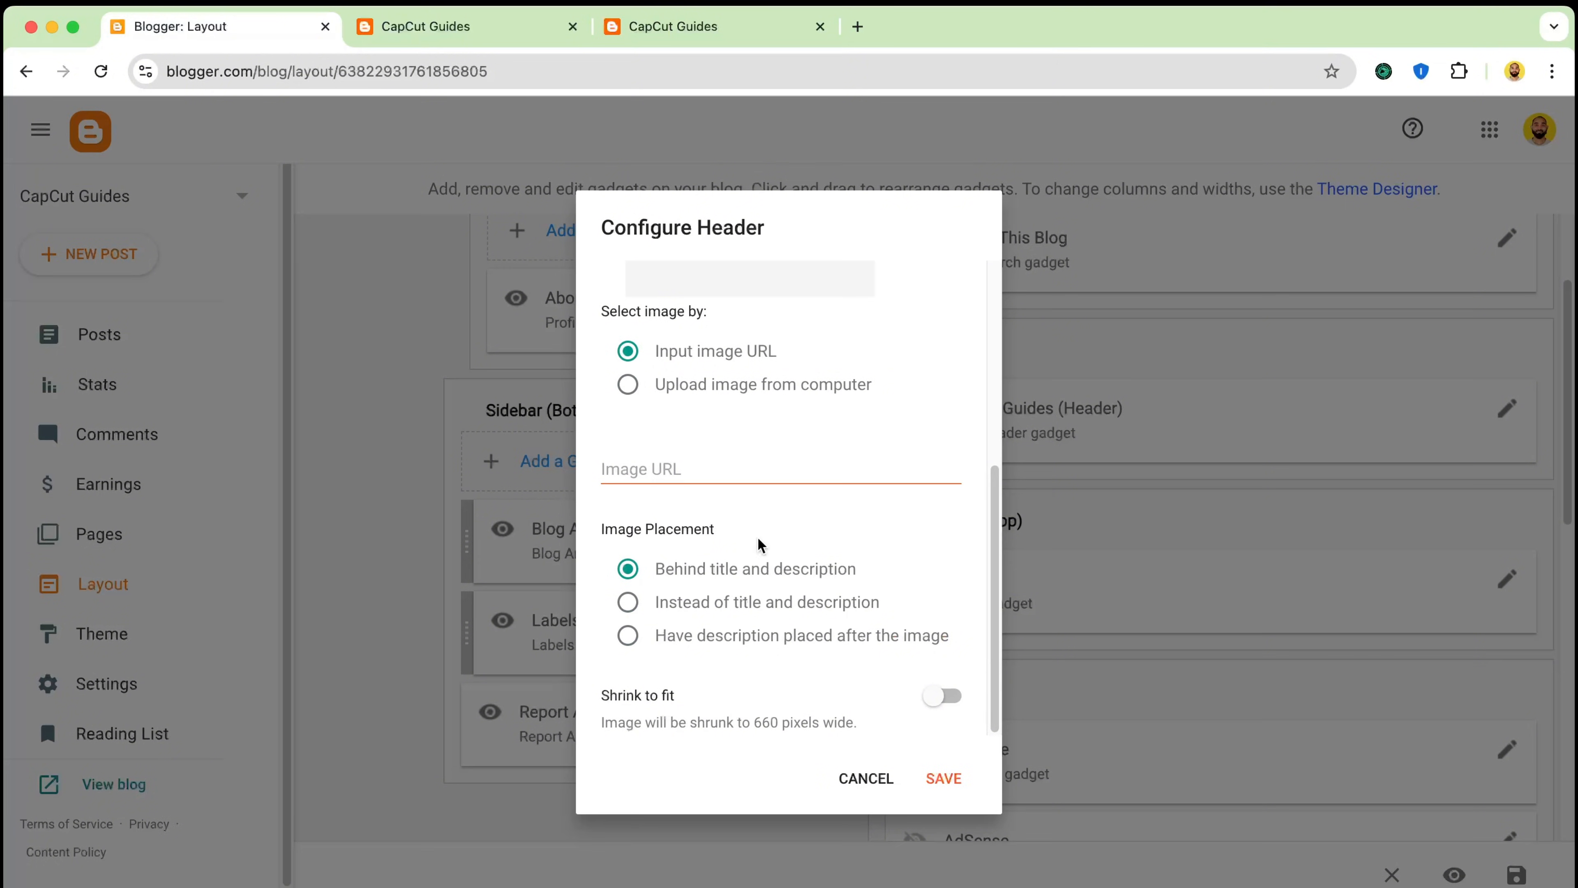
scroll(765, 522, up, 5)
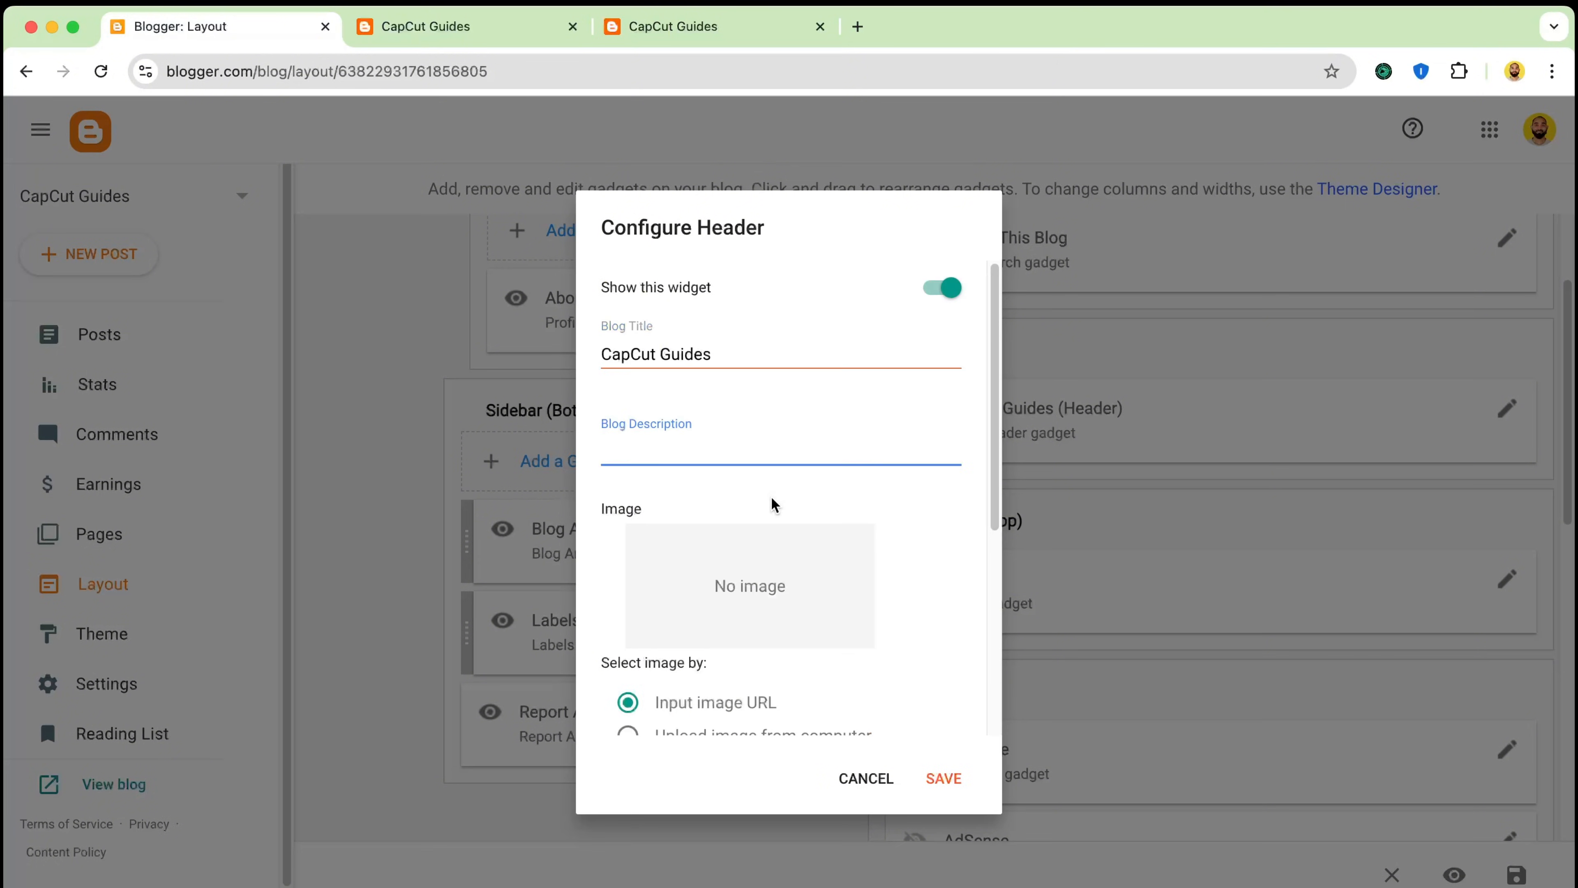
Hide the CapCut Guides Header widget, save the configuration and reload the live blog
click(934, 298)
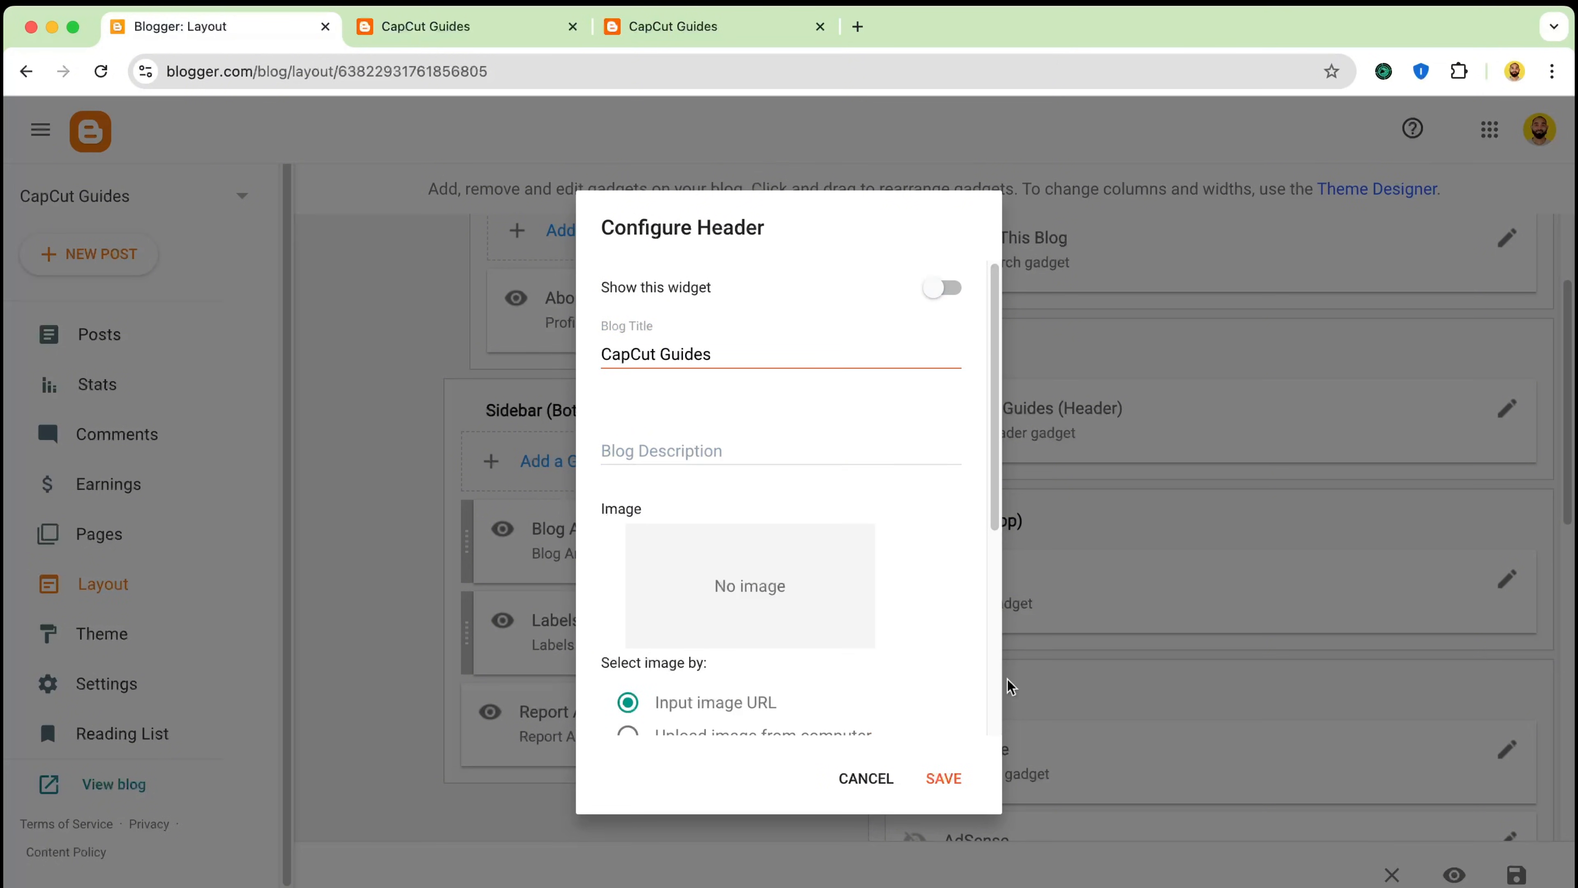
click(944, 291)
click(945, 289)
click(935, 782)
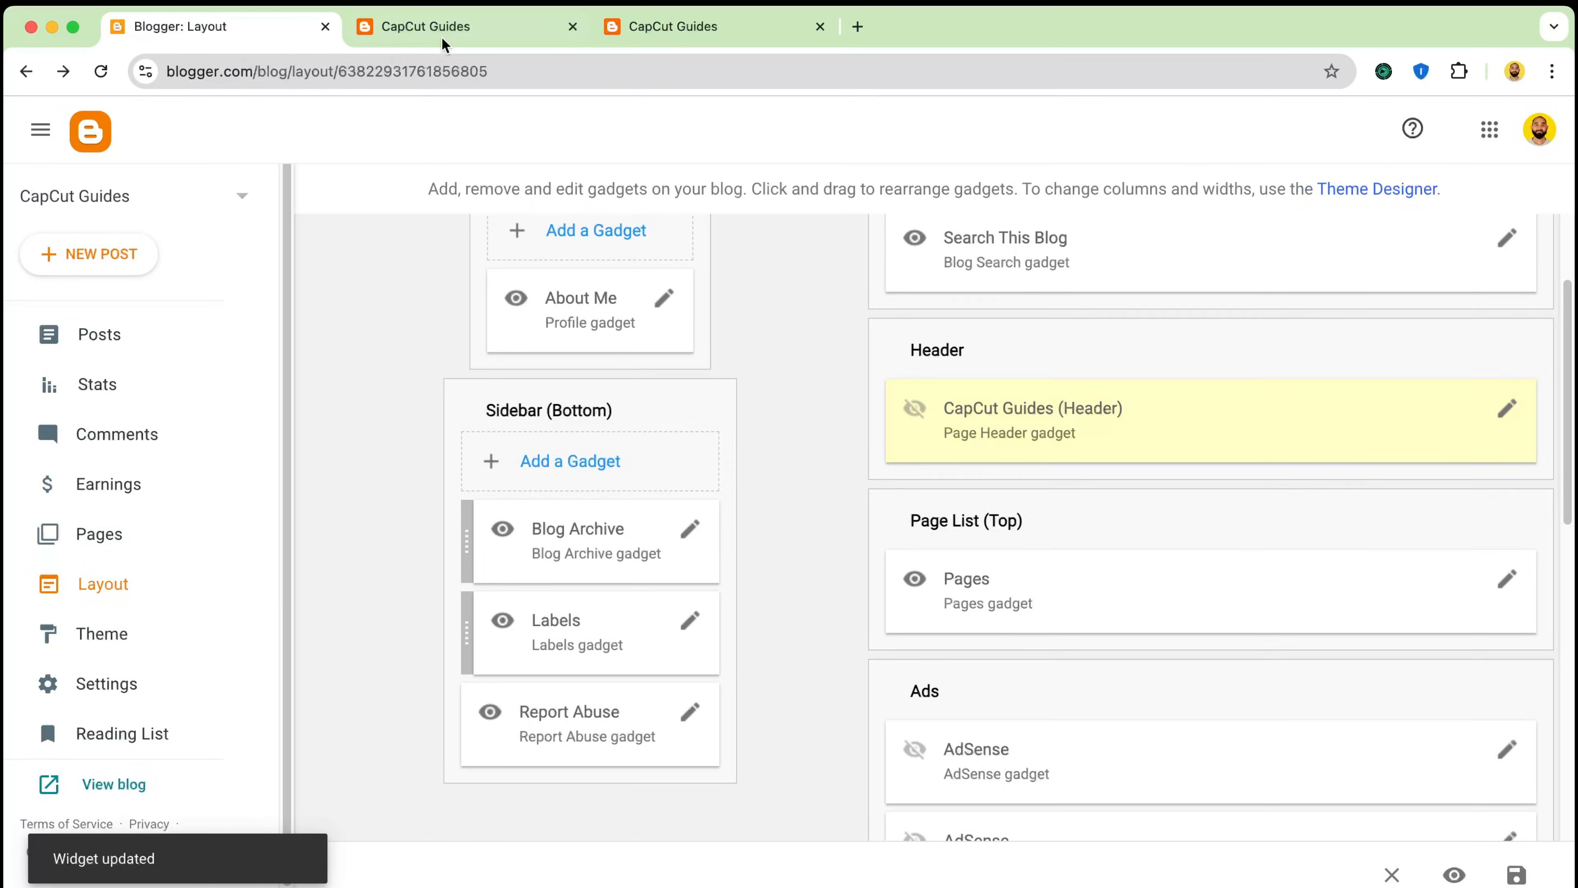
click(442, 26)
click(93, 73)
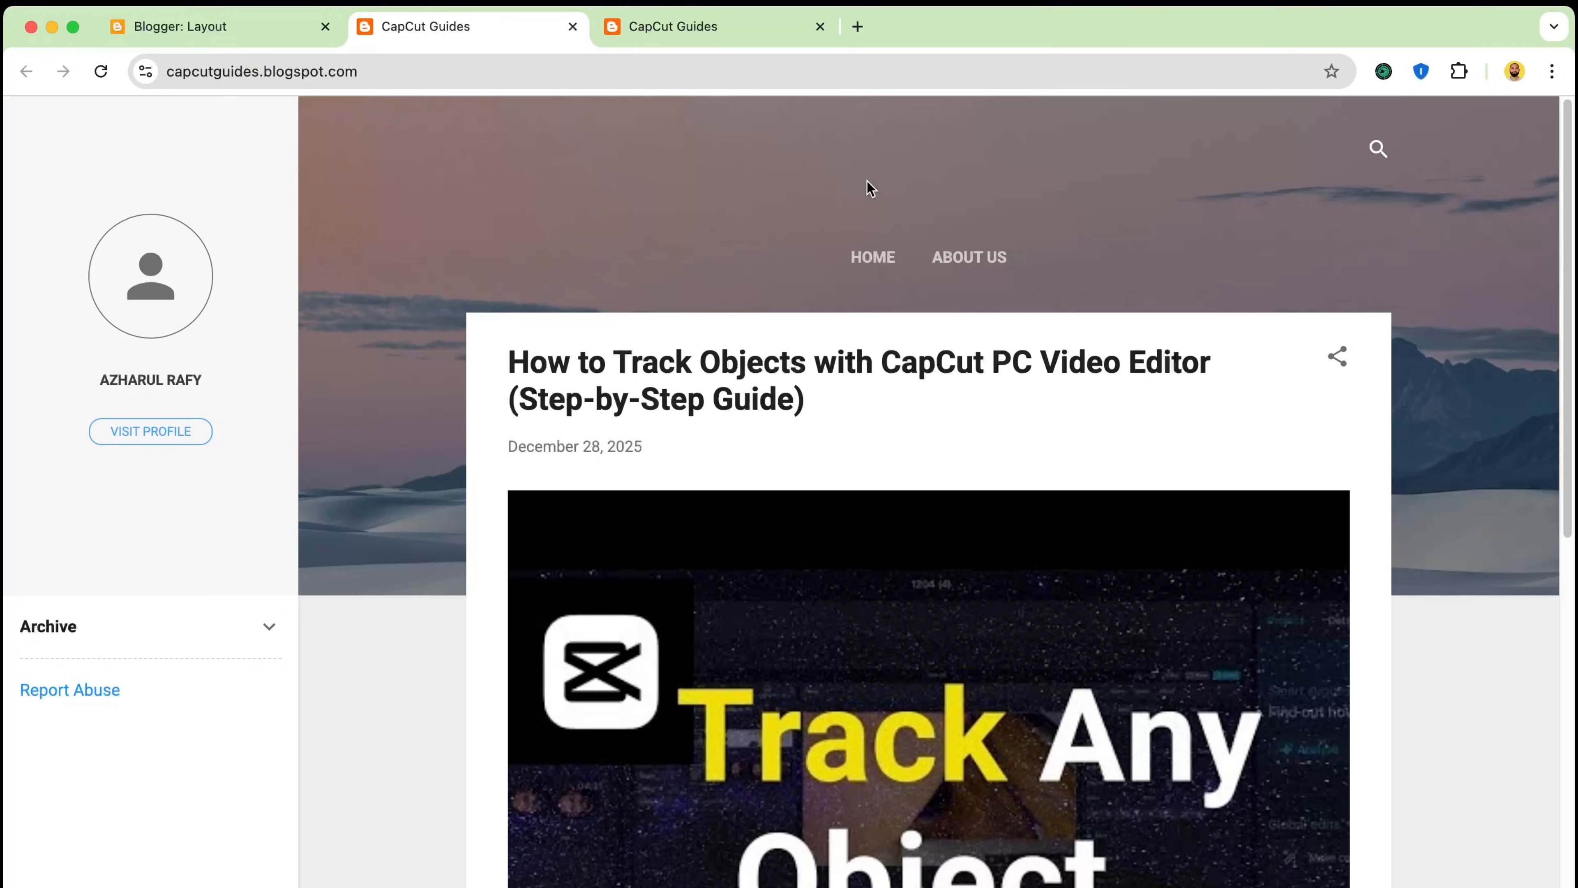
Compare the layout's Page List (Top) and Ads gadgets with the navigation menu and page areas on the live blog
click(211, 34)
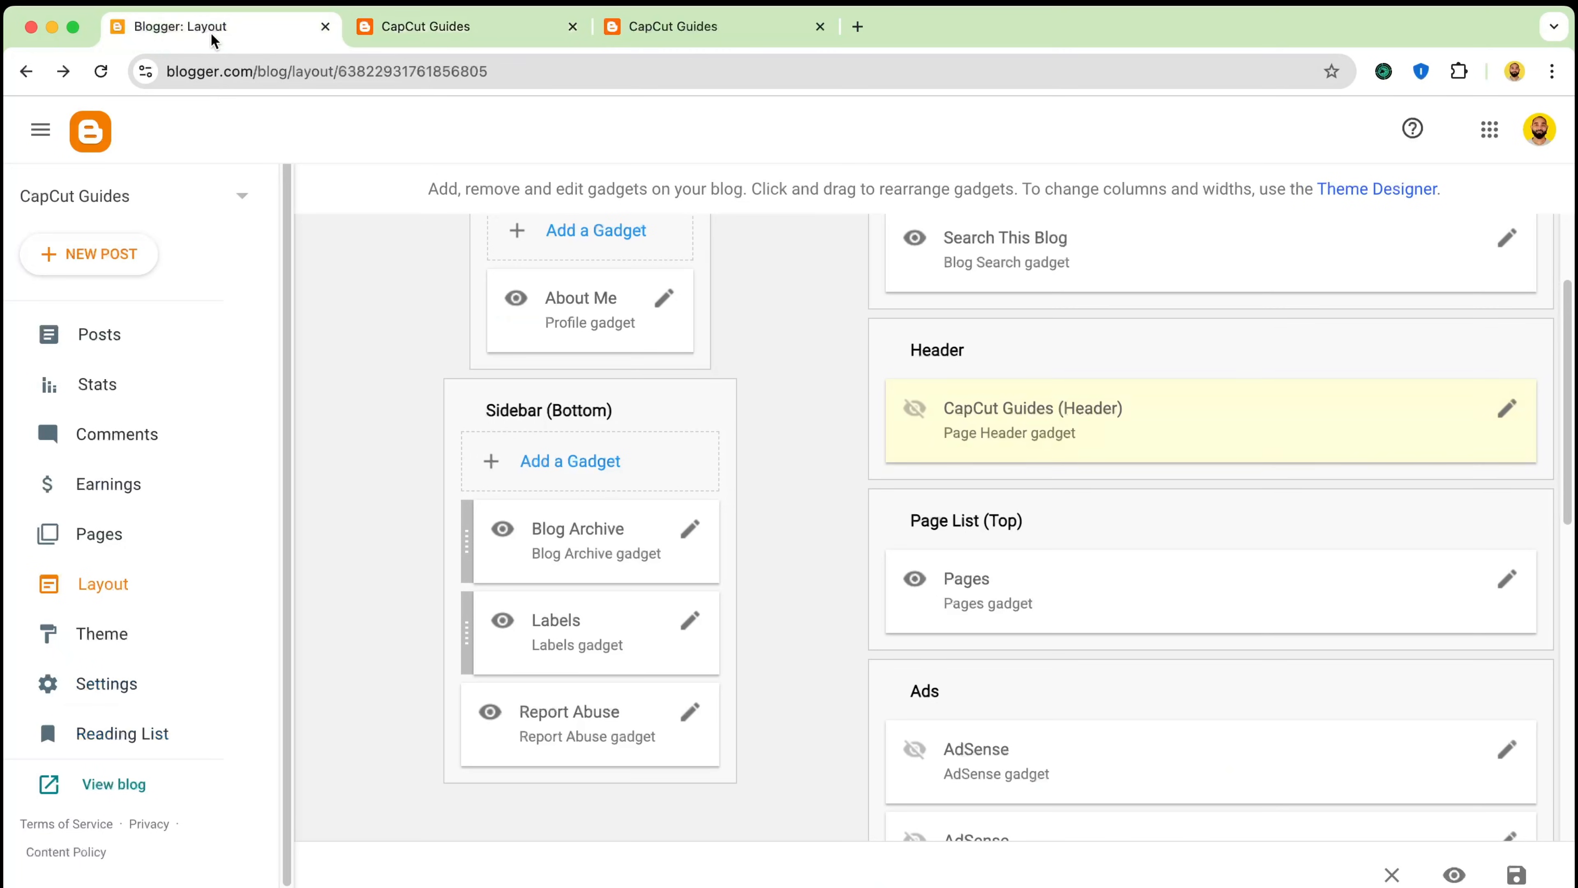
scroll(848, 565, down, 3)
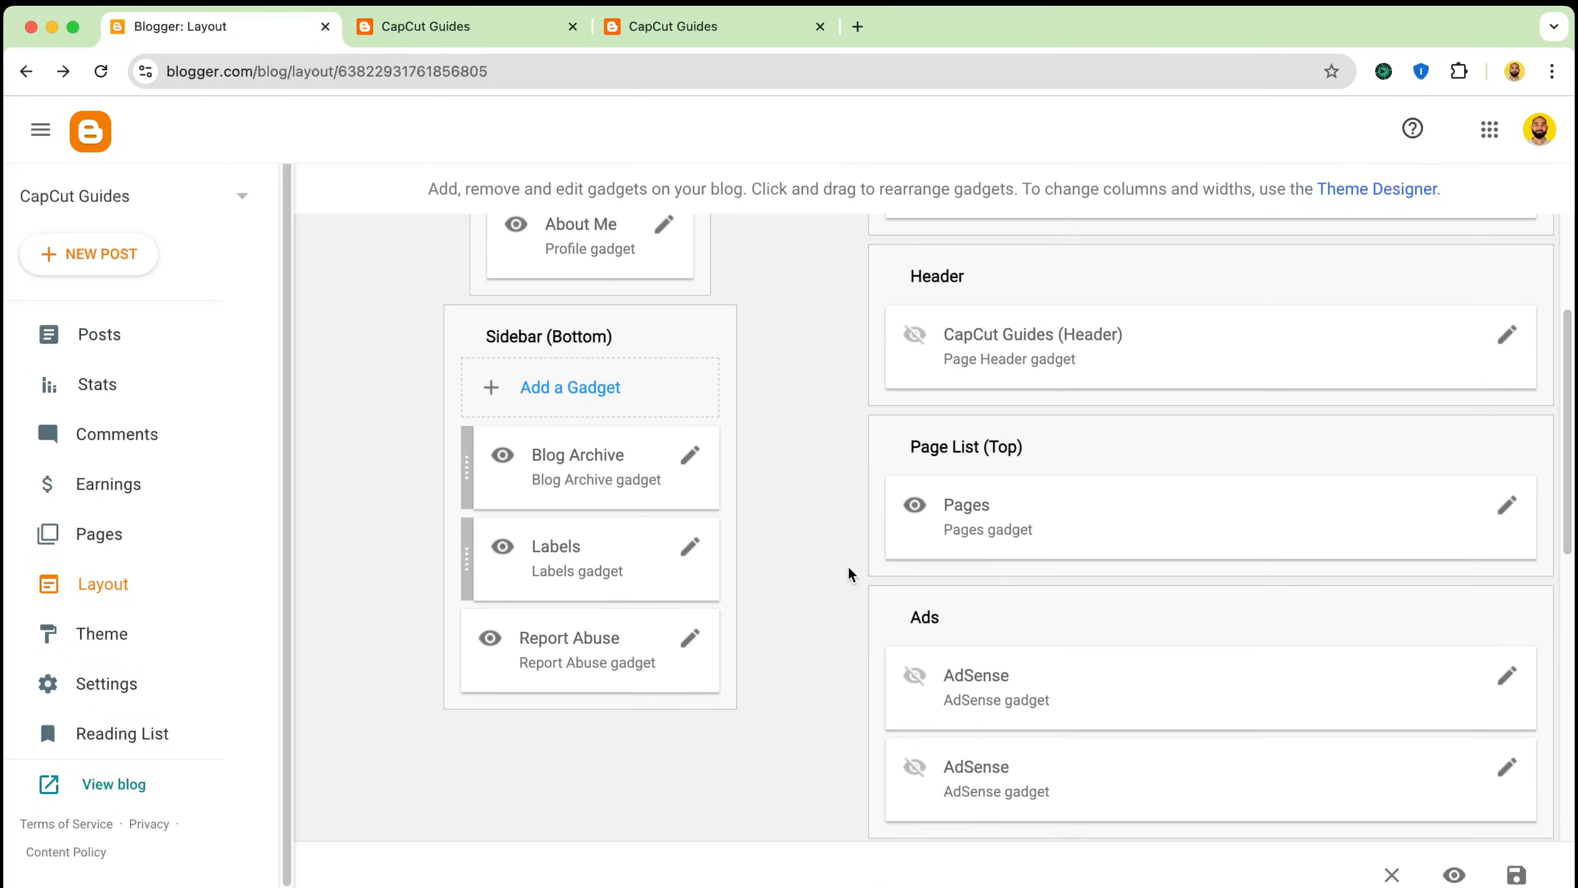
click(453, 38)
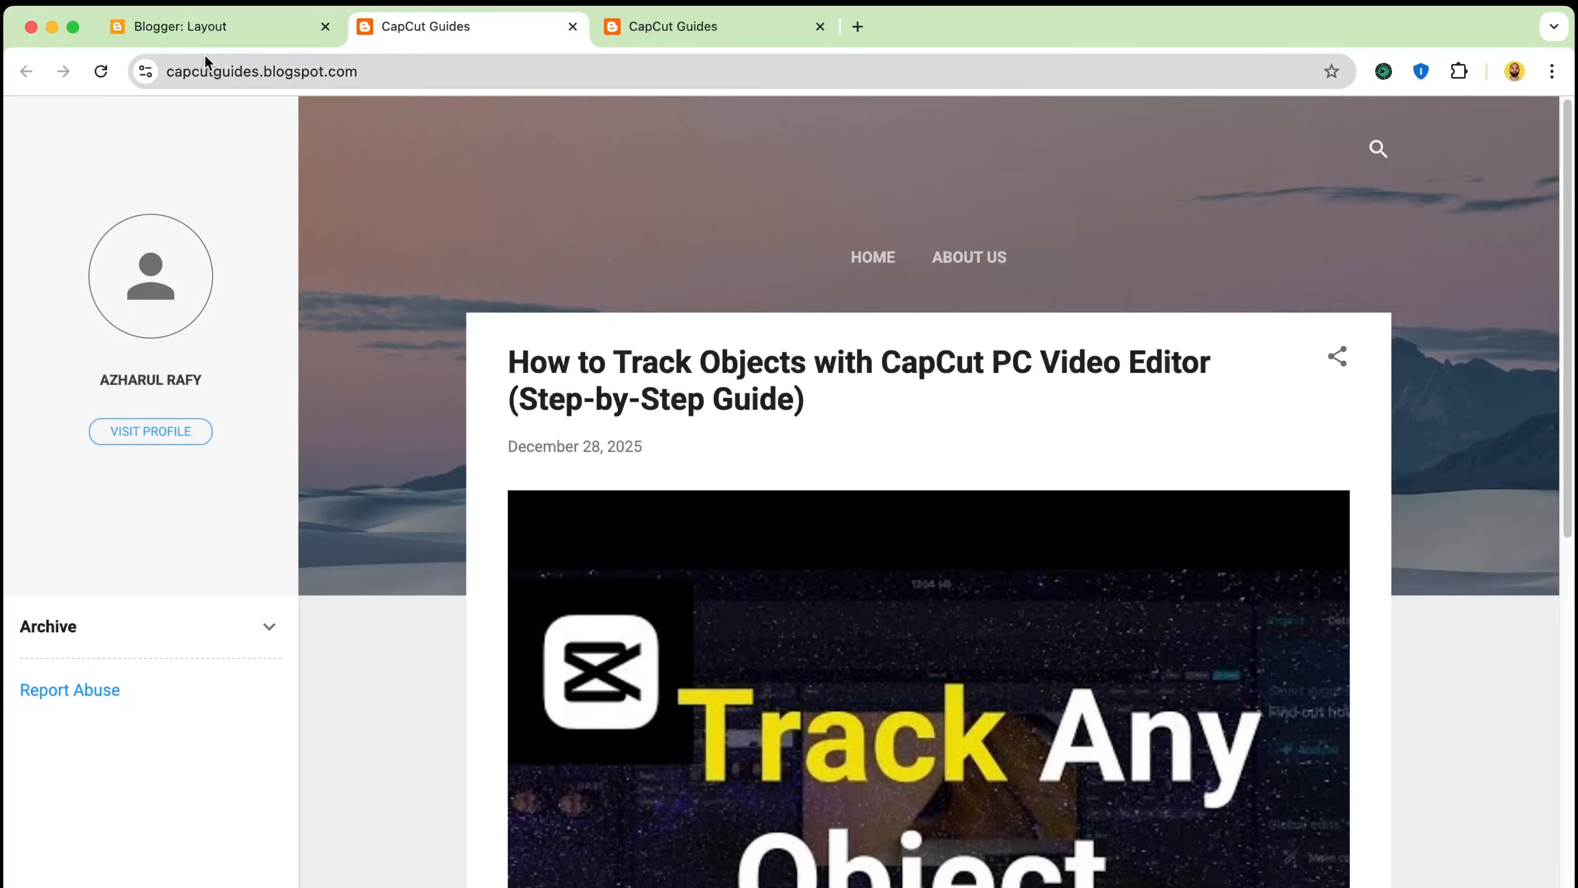
click(212, 27)
scroll(911, 445, down, 2)
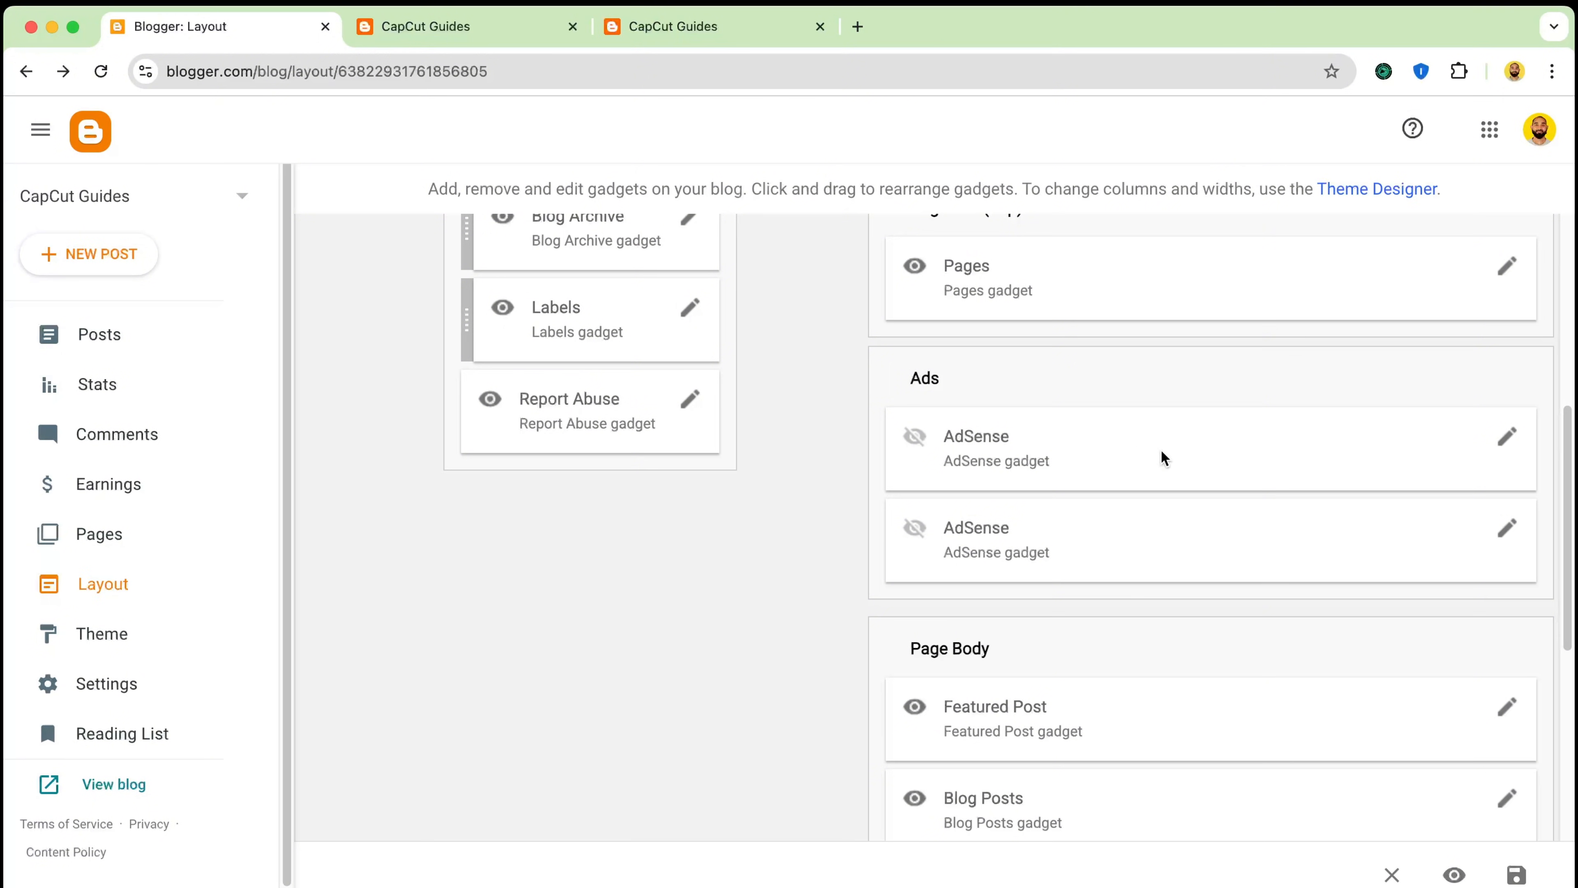
click(435, 28)
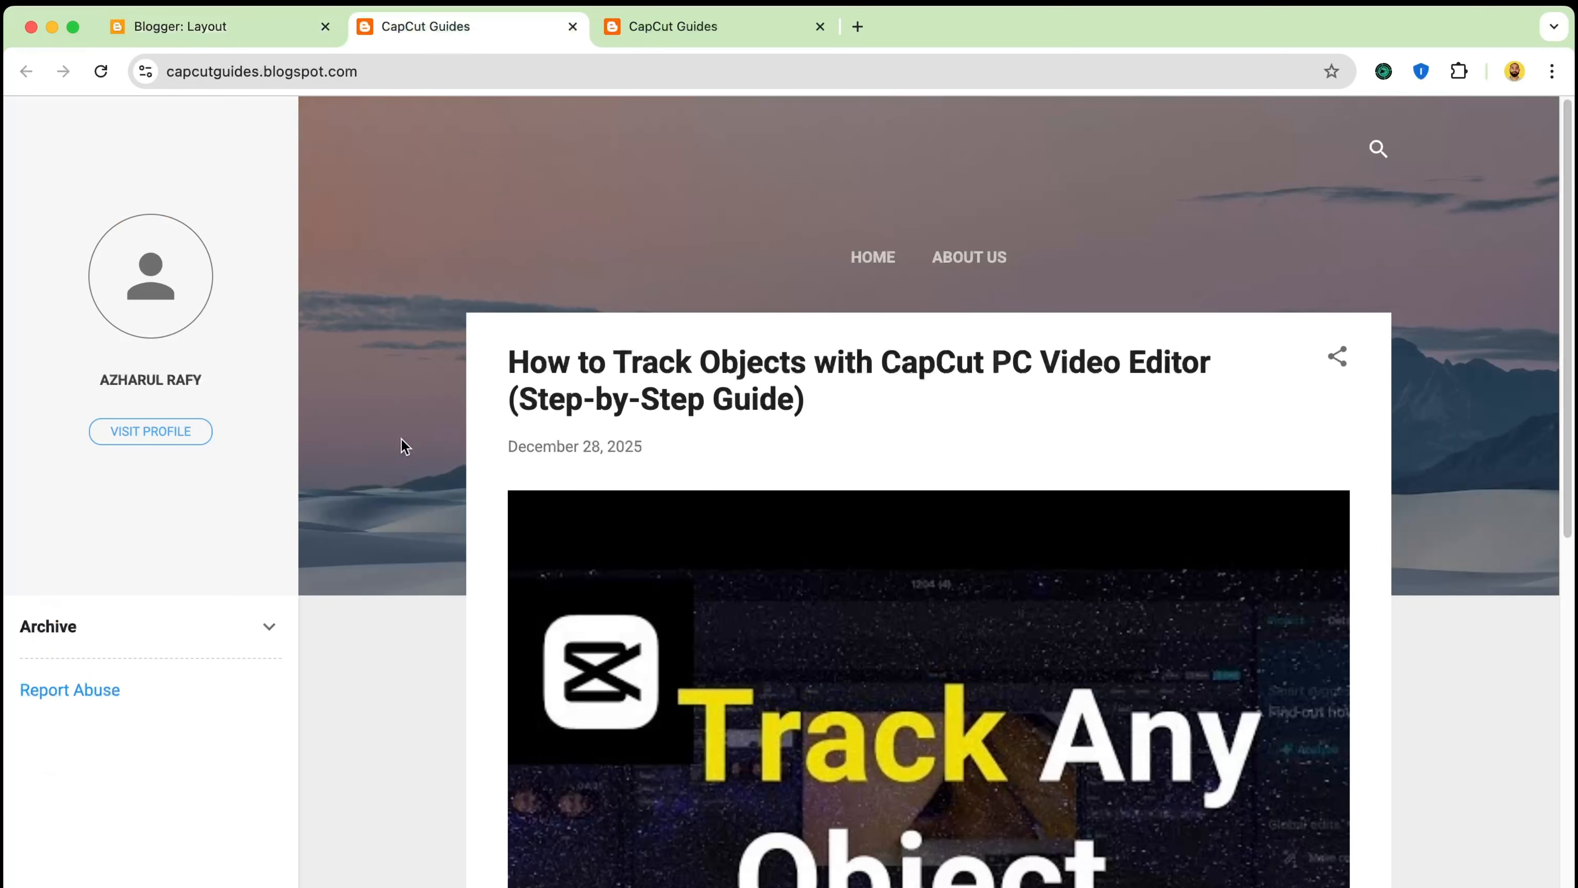
click(269, 39)
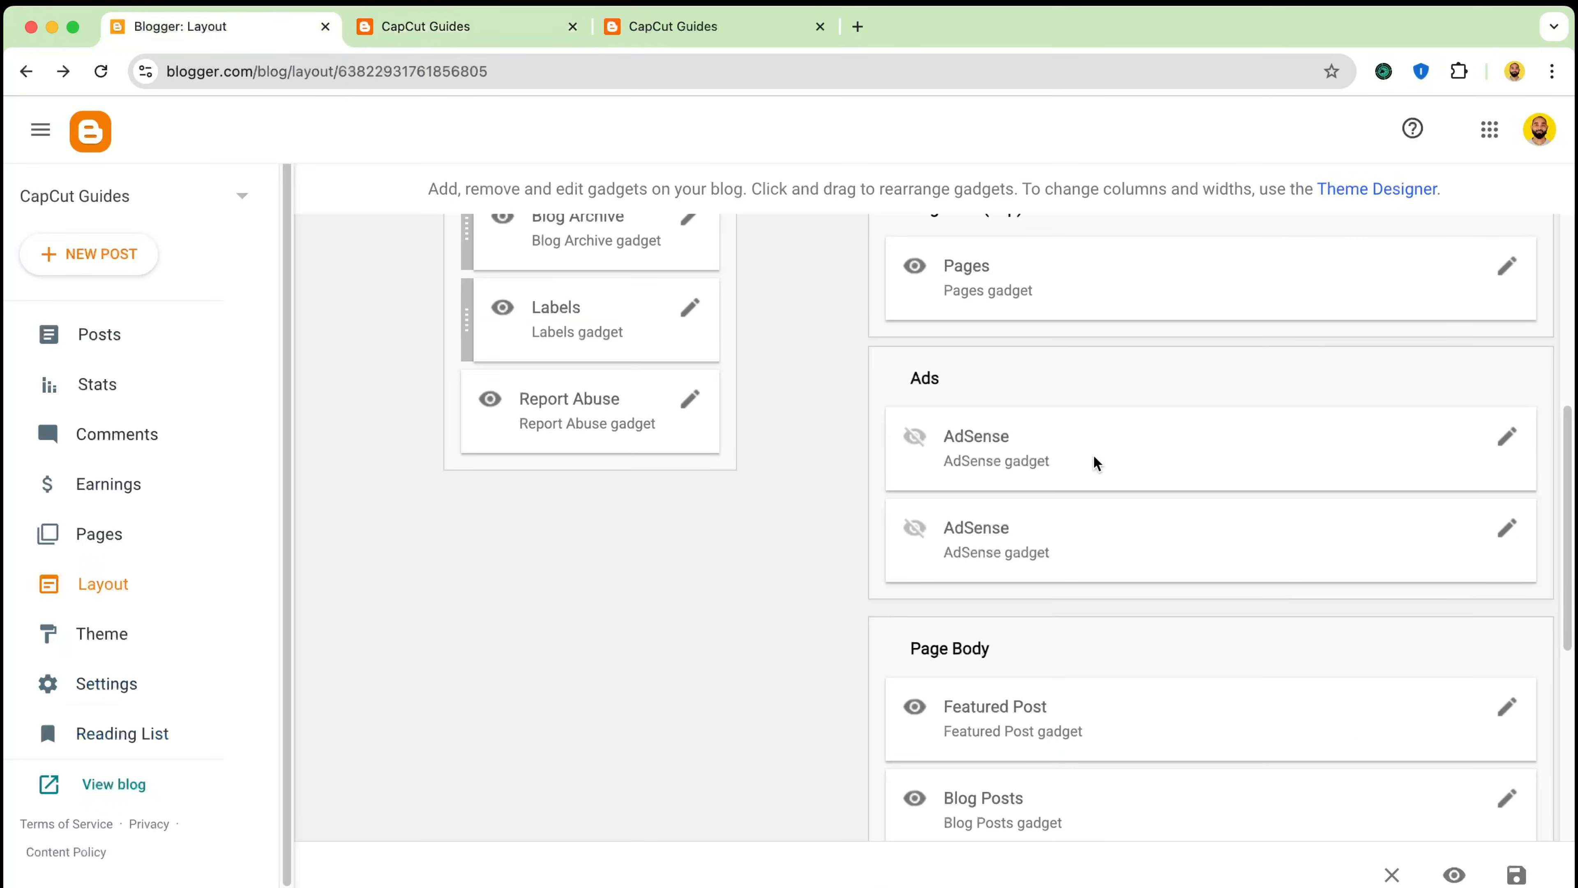
Review the AdSense gadgets and the Page Body's Featured Post, Blog Posts and Popular Posts gadgets in the layout
scroll(1092, 453, down, 3)
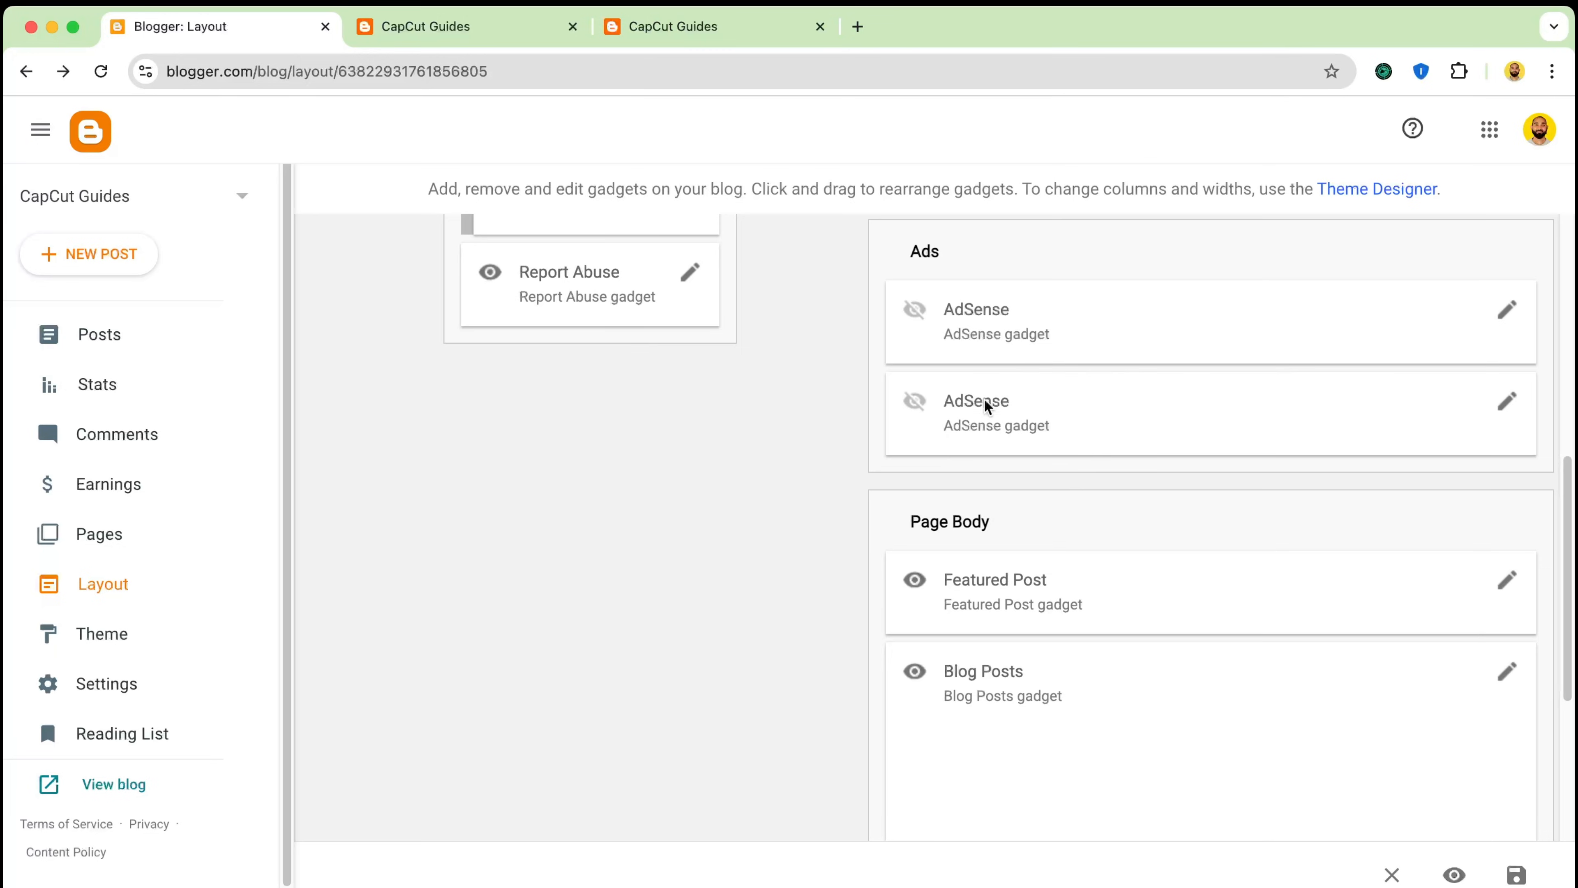
scroll(849, 551, down, 2)
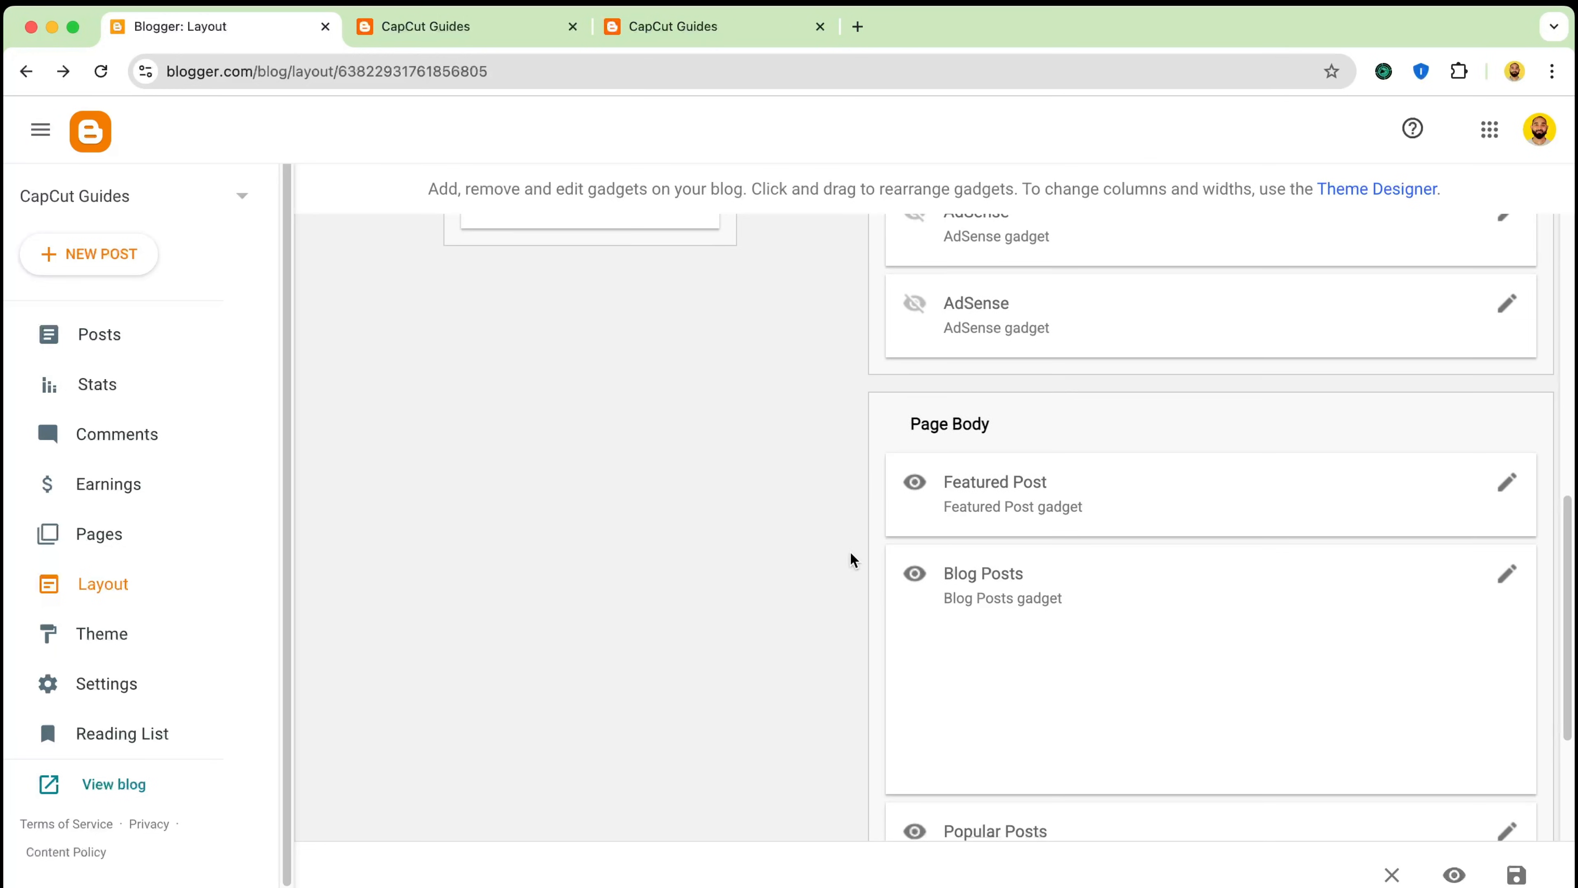
scroll(849, 551, down, 2)
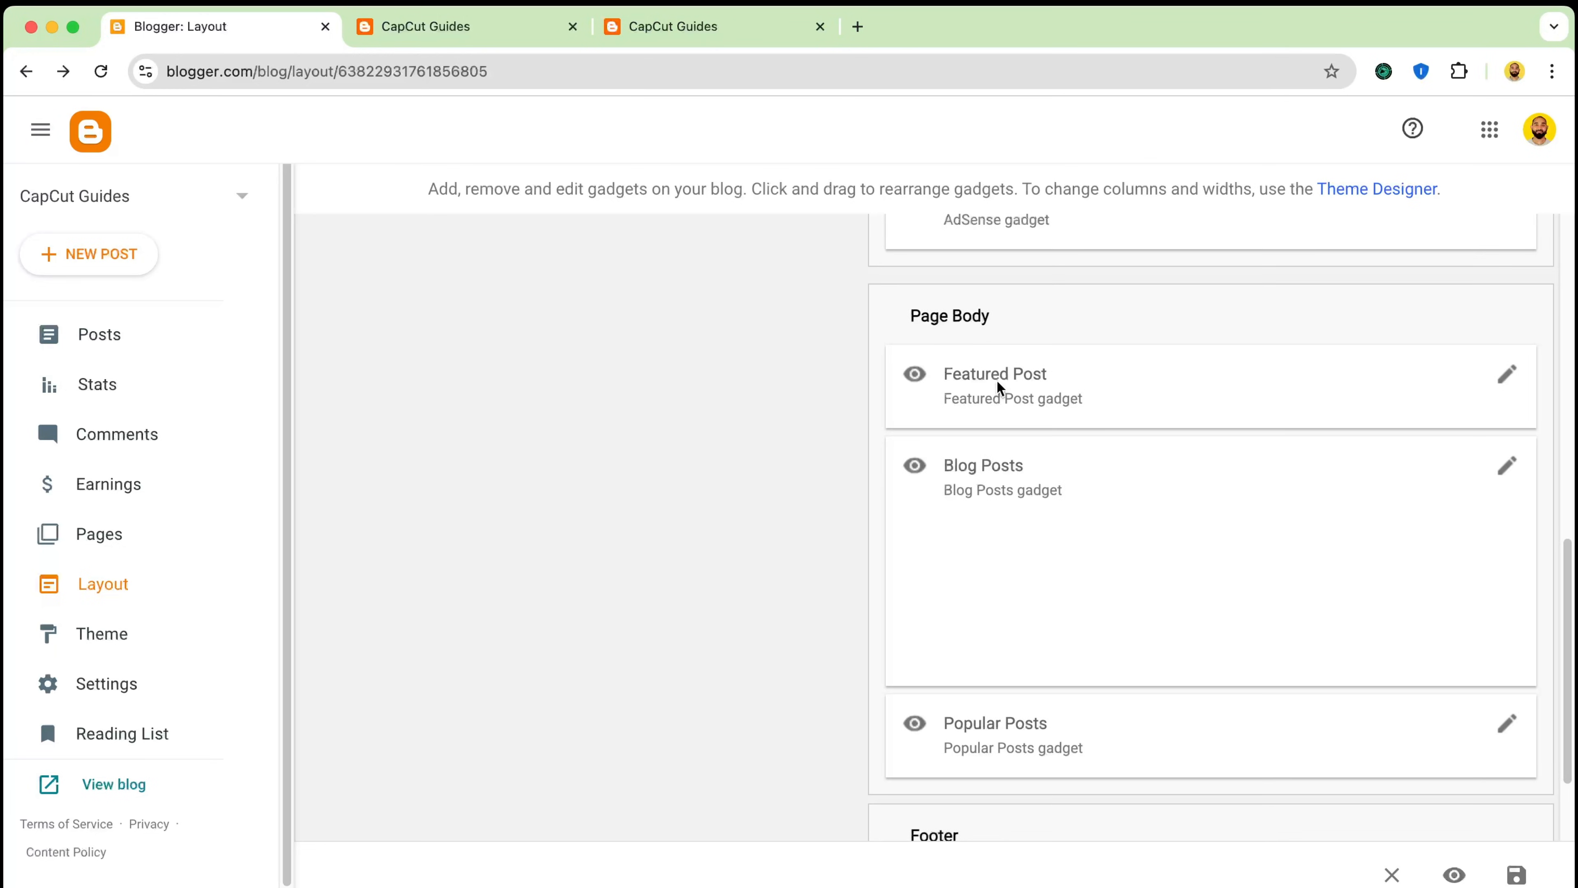
scroll(1039, 575, down, 2)
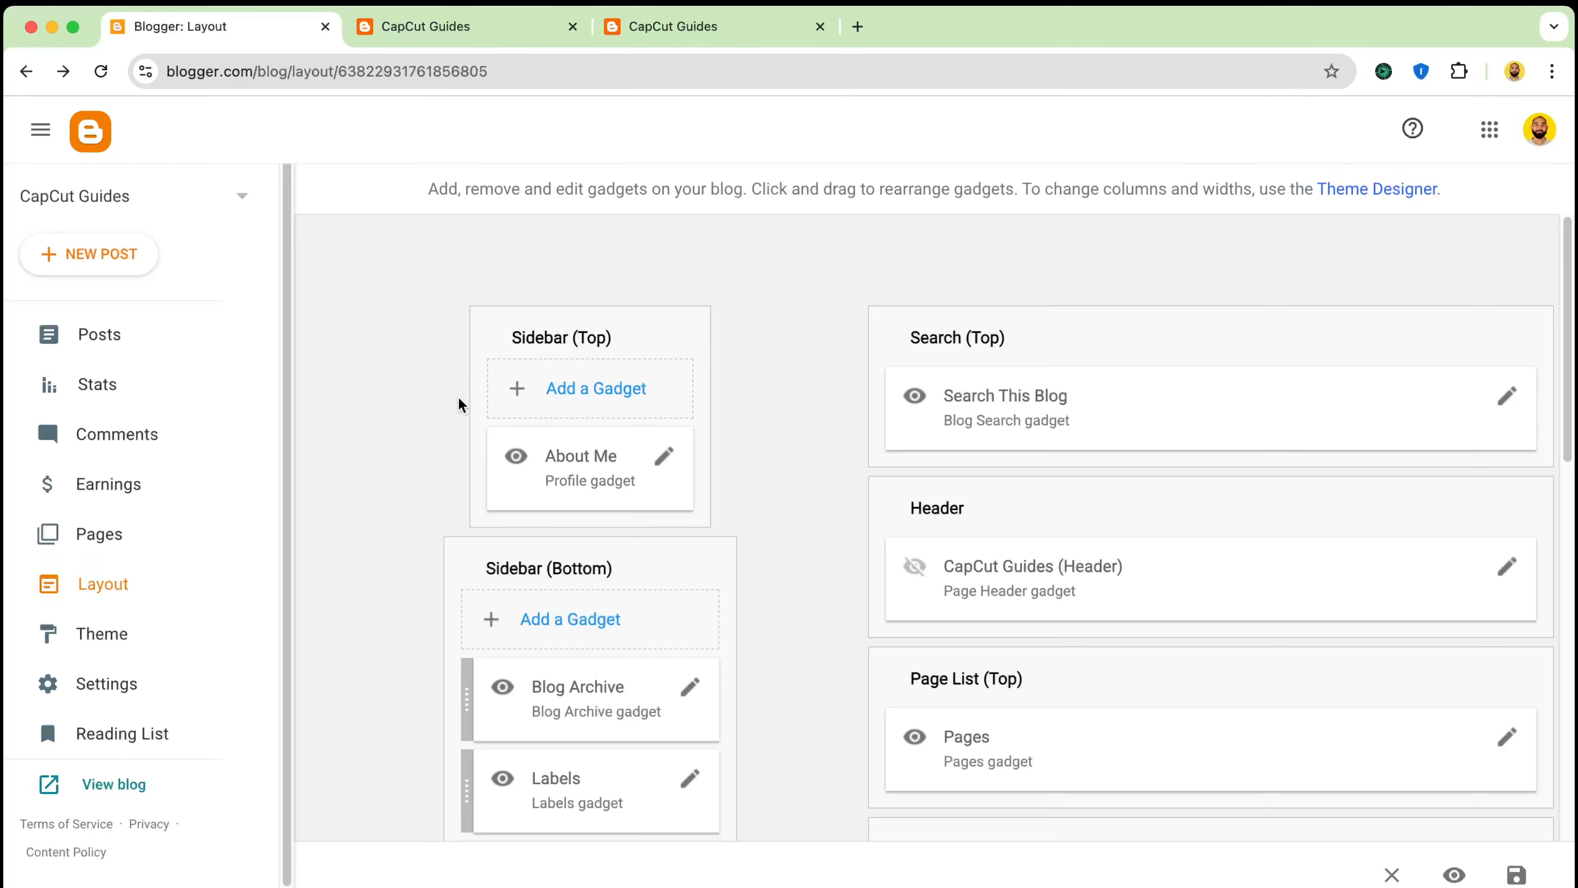
View the Contempo Light theme's backup, restore and HTML editing options, and open the theme customizer
click(142, 641)
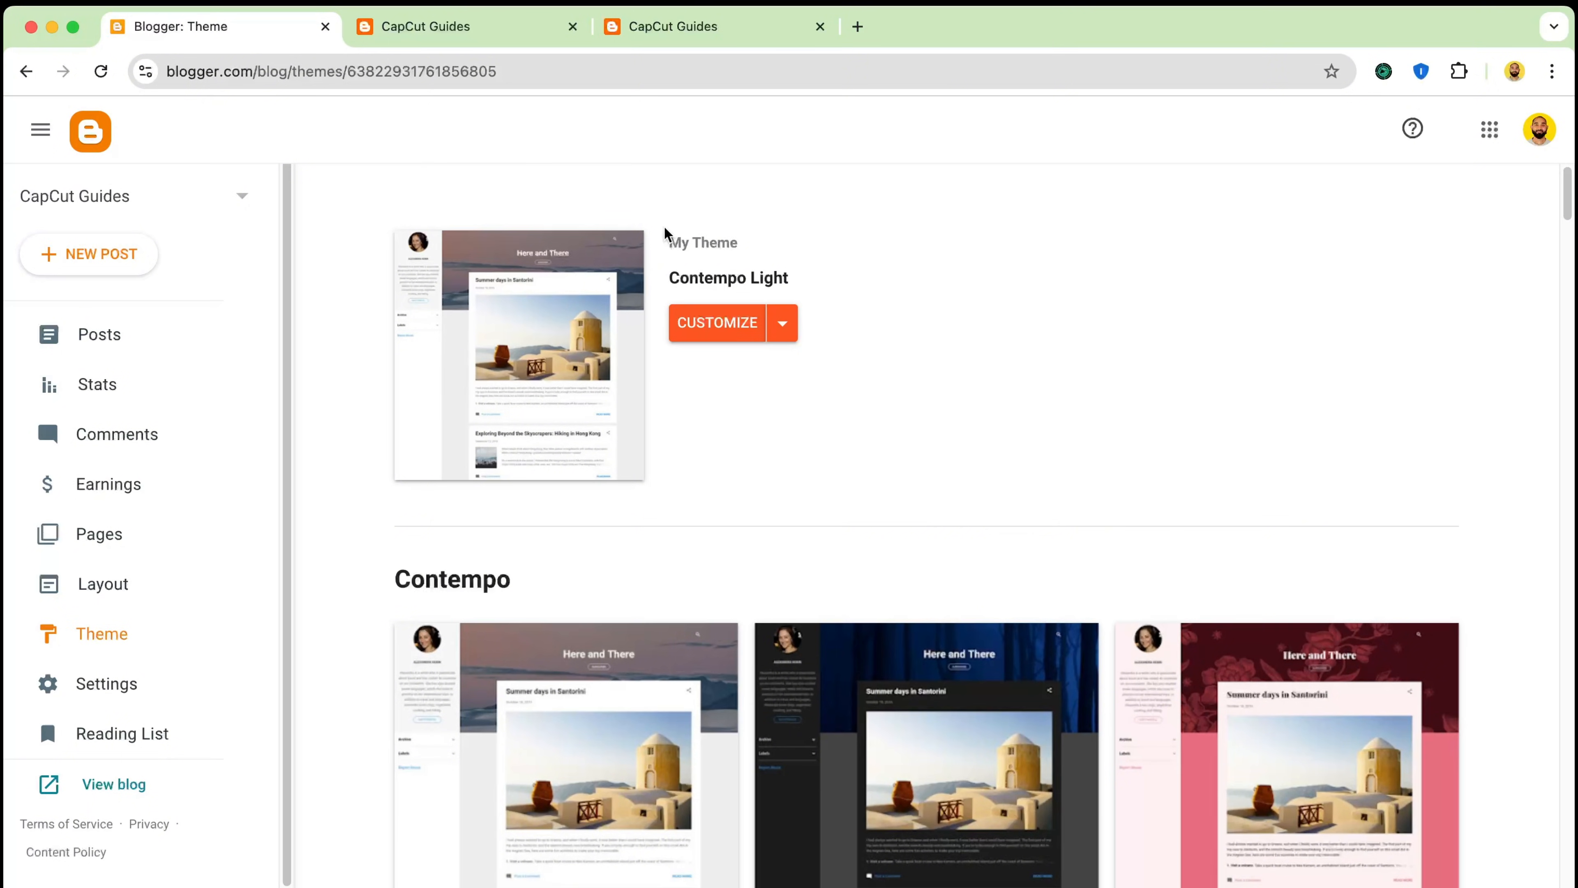
click(782, 323)
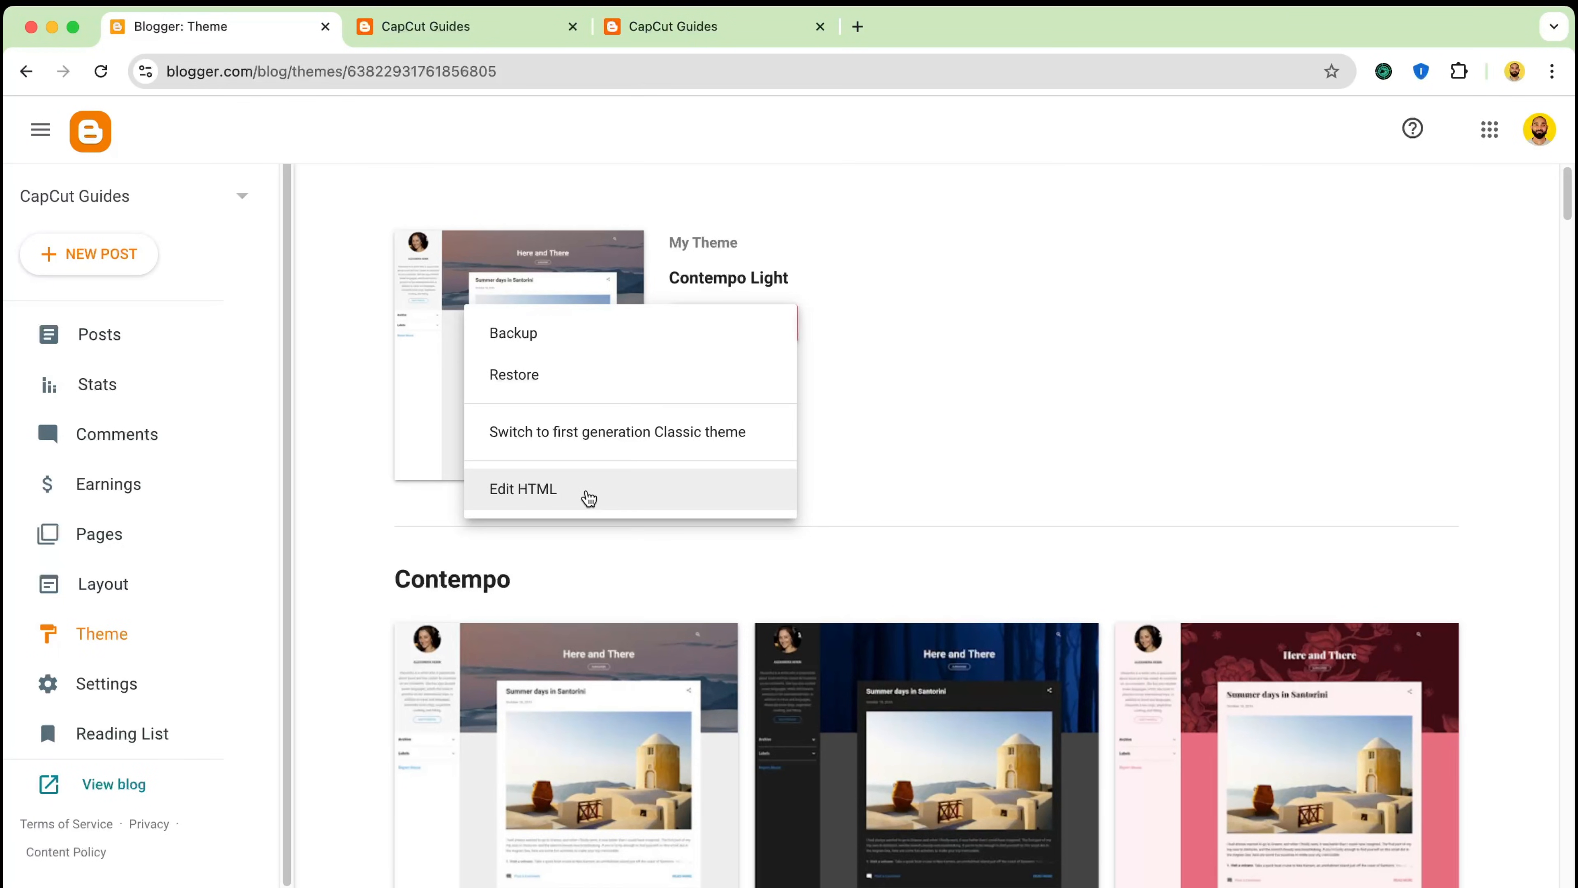
click(874, 426)
click(718, 324)
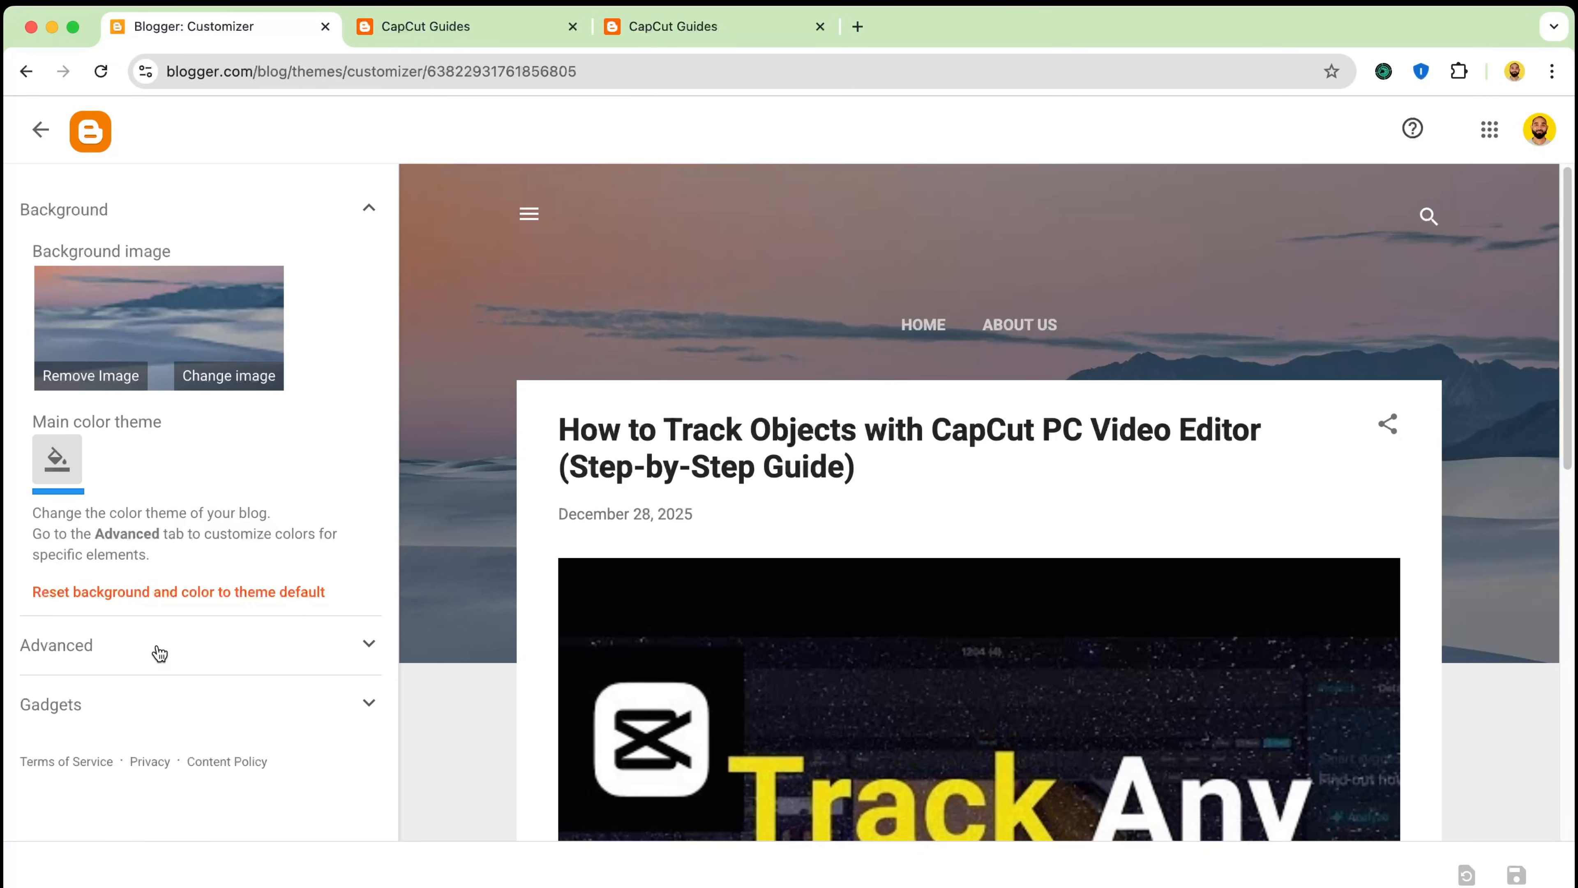
Try Paytone One and Rock Salt as the Page Text font and check the post text in the preview
click(101, 649)
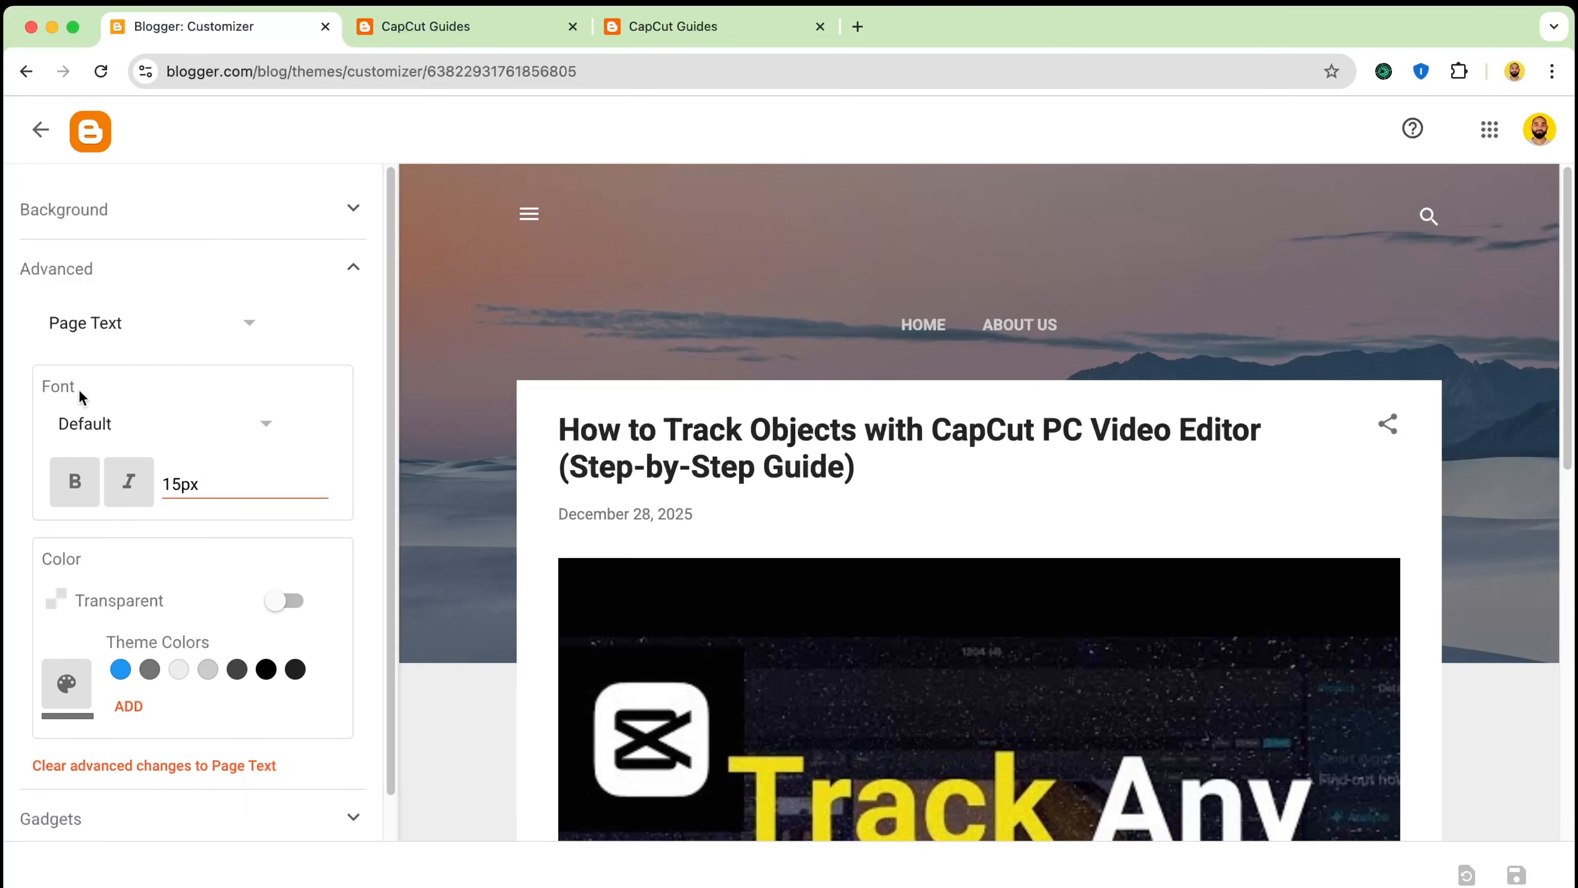
click(118, 428)
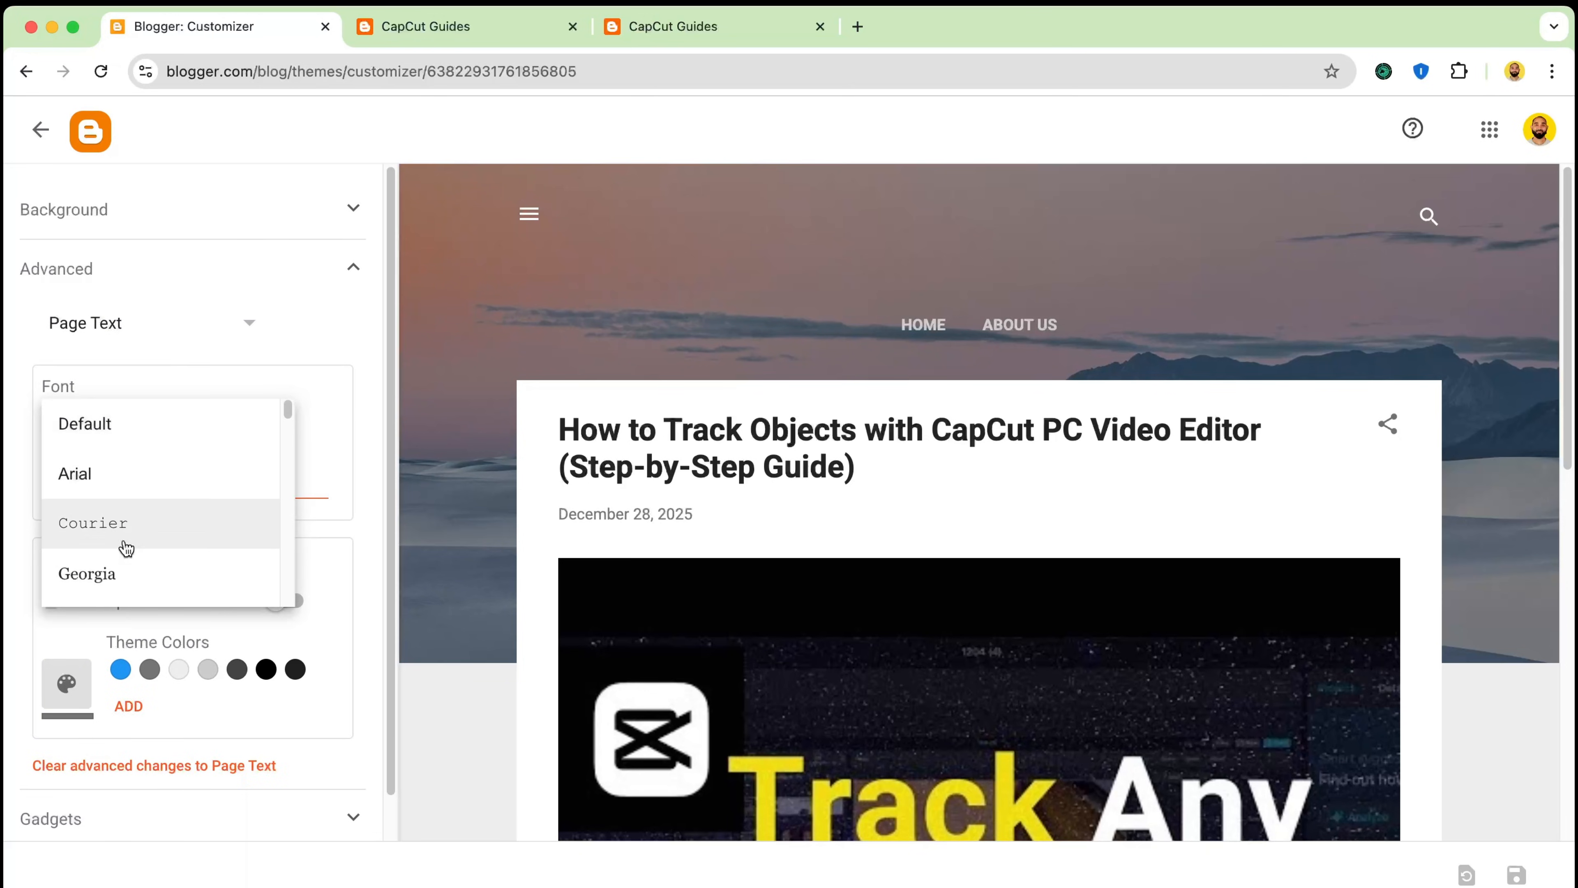
scroll(127, 559, down, 4)
scroll(149, 516, down, 5)
click(169, 440)
click(169, 441)
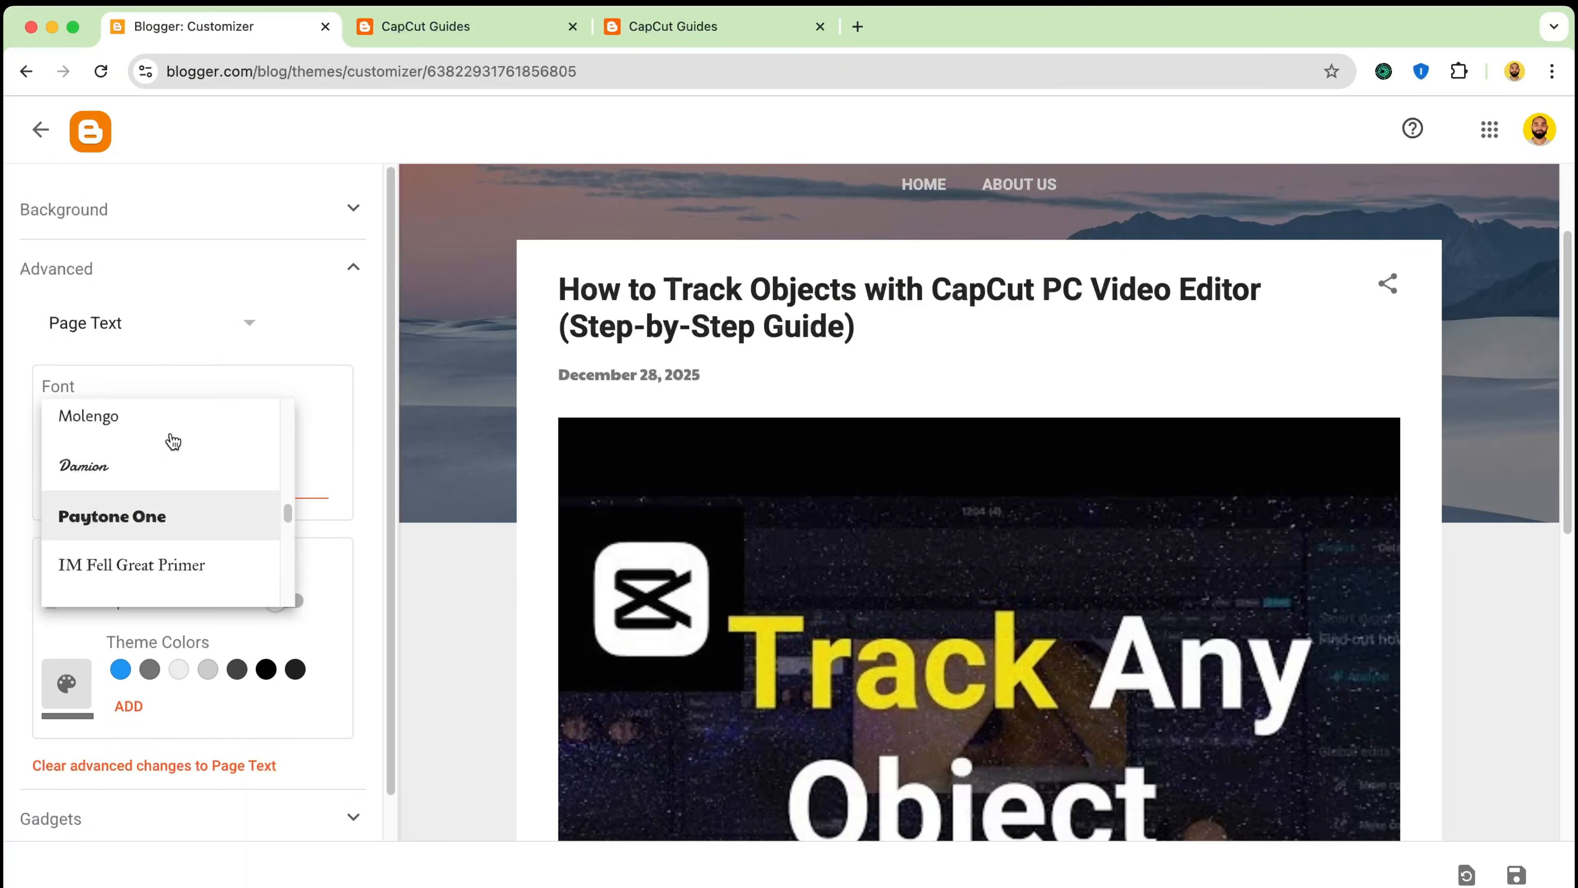
scroll(160, 564, up, 2)
click(177, 514)
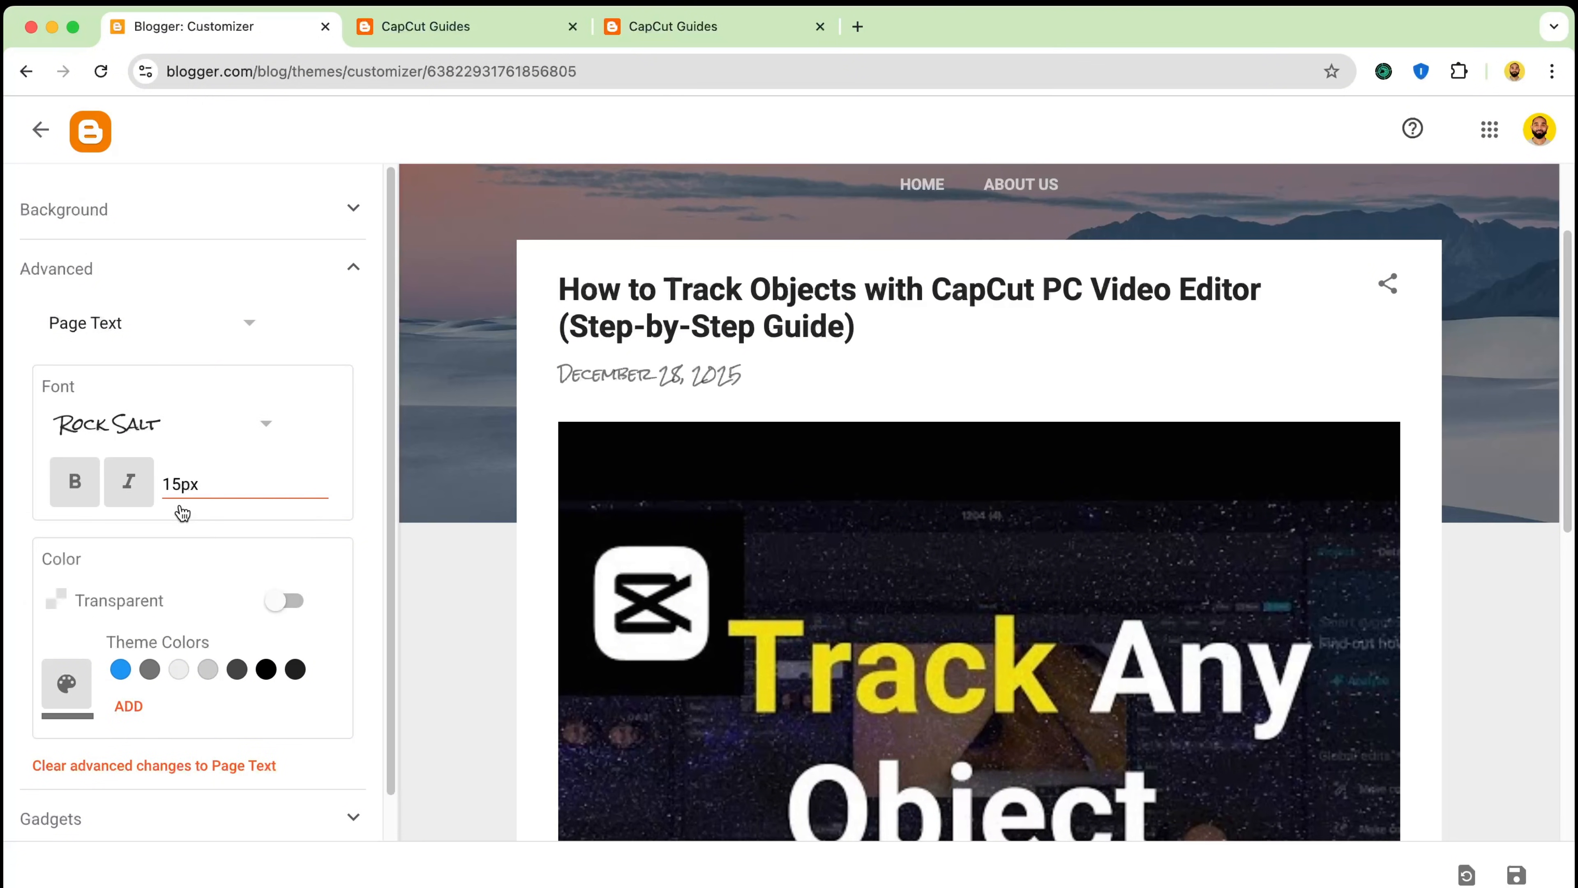
scroll(689, 382, down, 5)
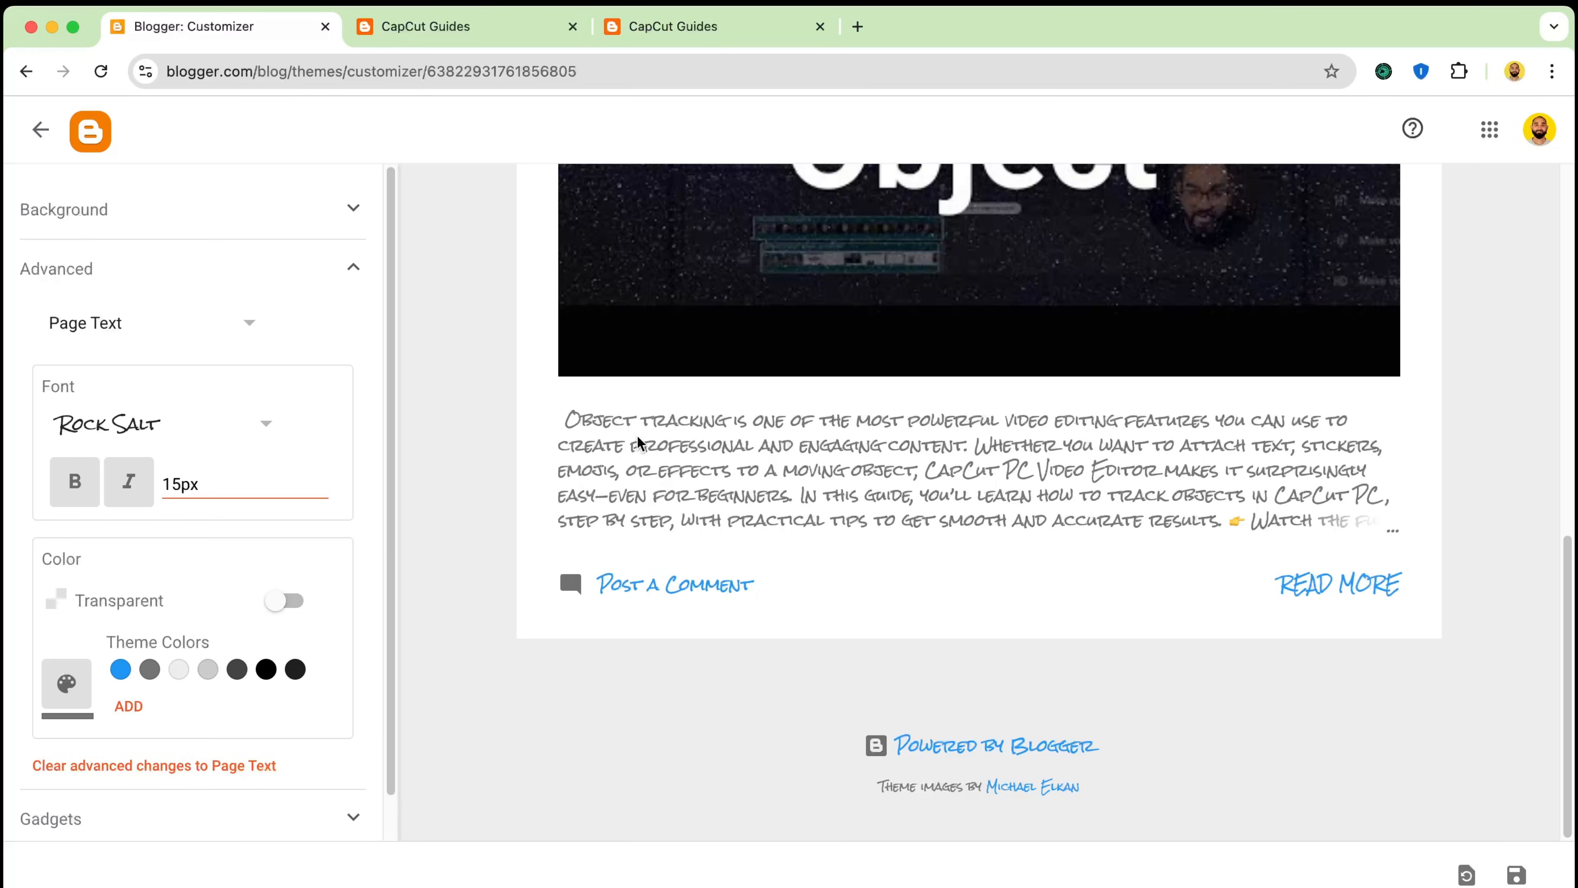
Set the Page Text font back to Default and check the post in the preview
click(150, 426)
scroll(149, 466, up, 15)
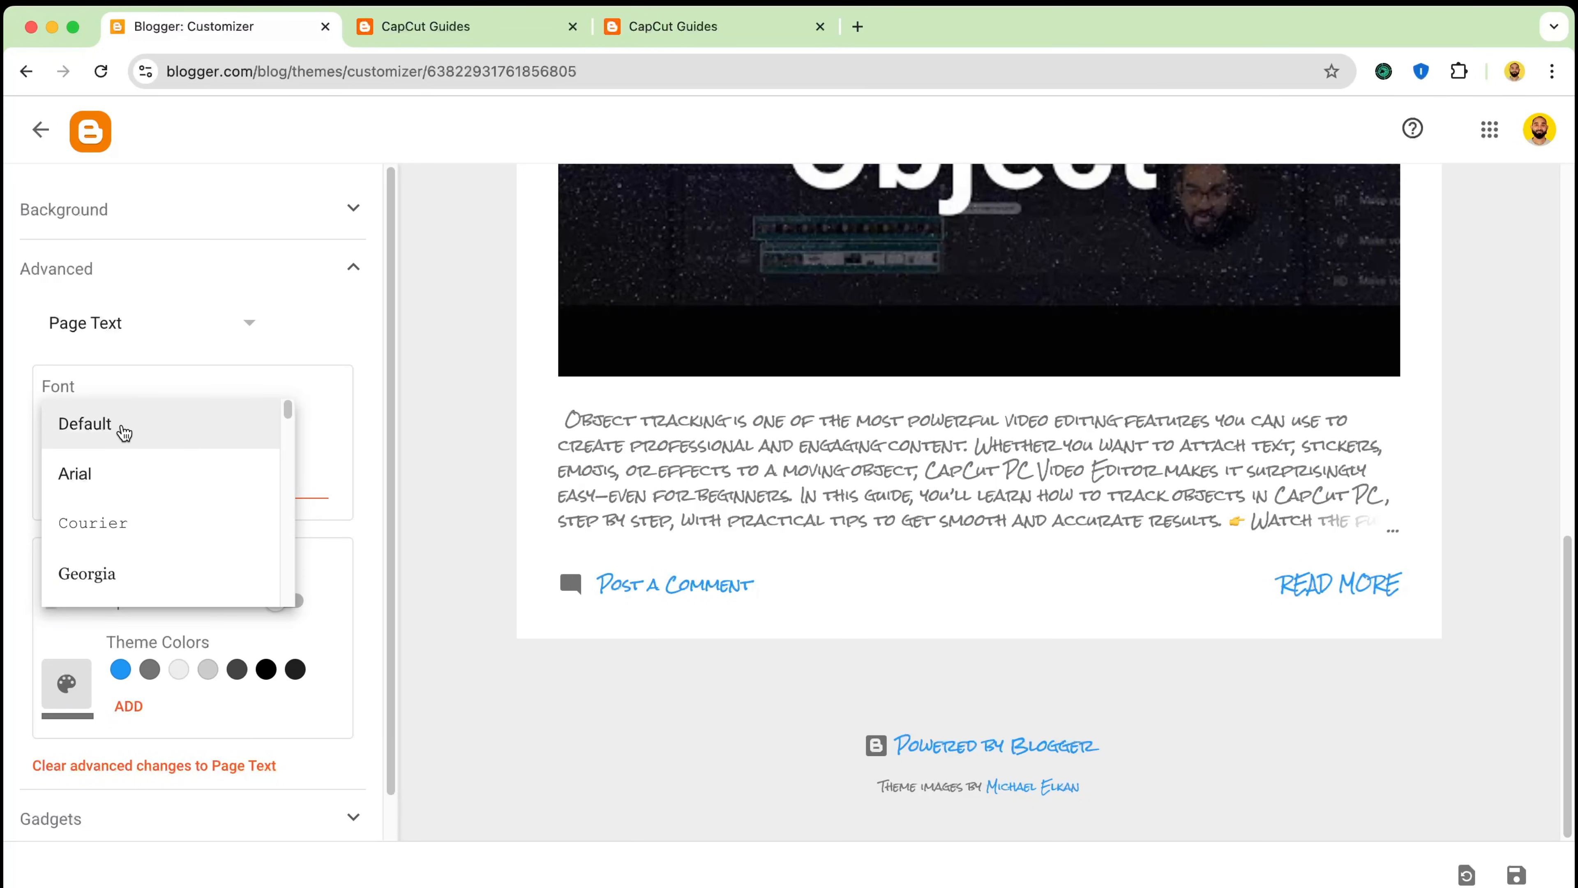
click(115, 435)
scroll(623, 366, up, 5)
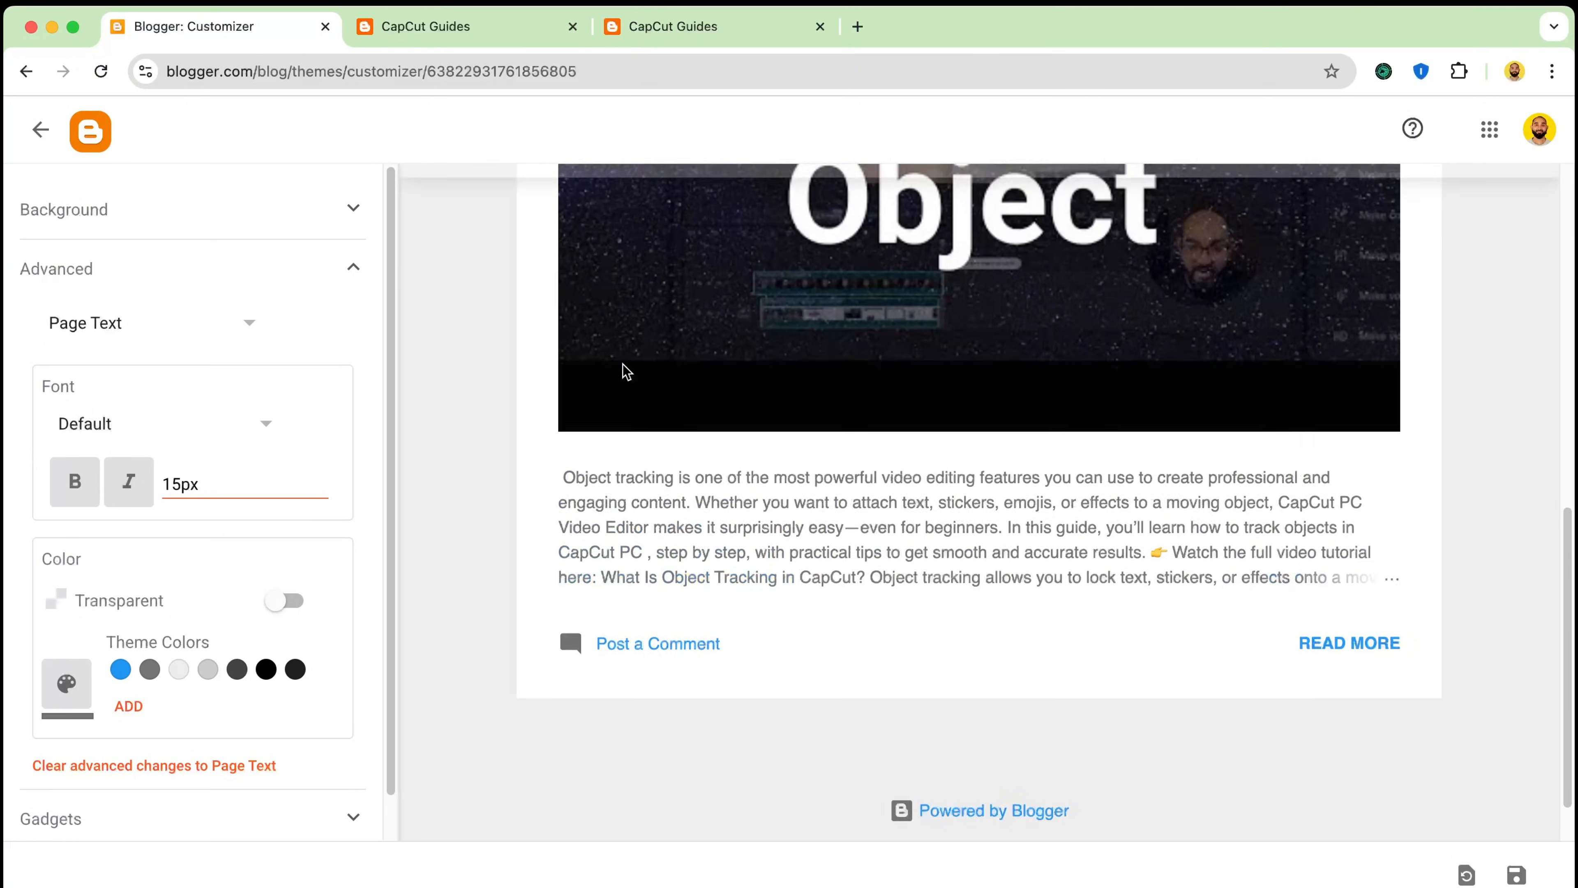
scroll(653, 326, up, 5)
scroll(722, 307, down, 4)
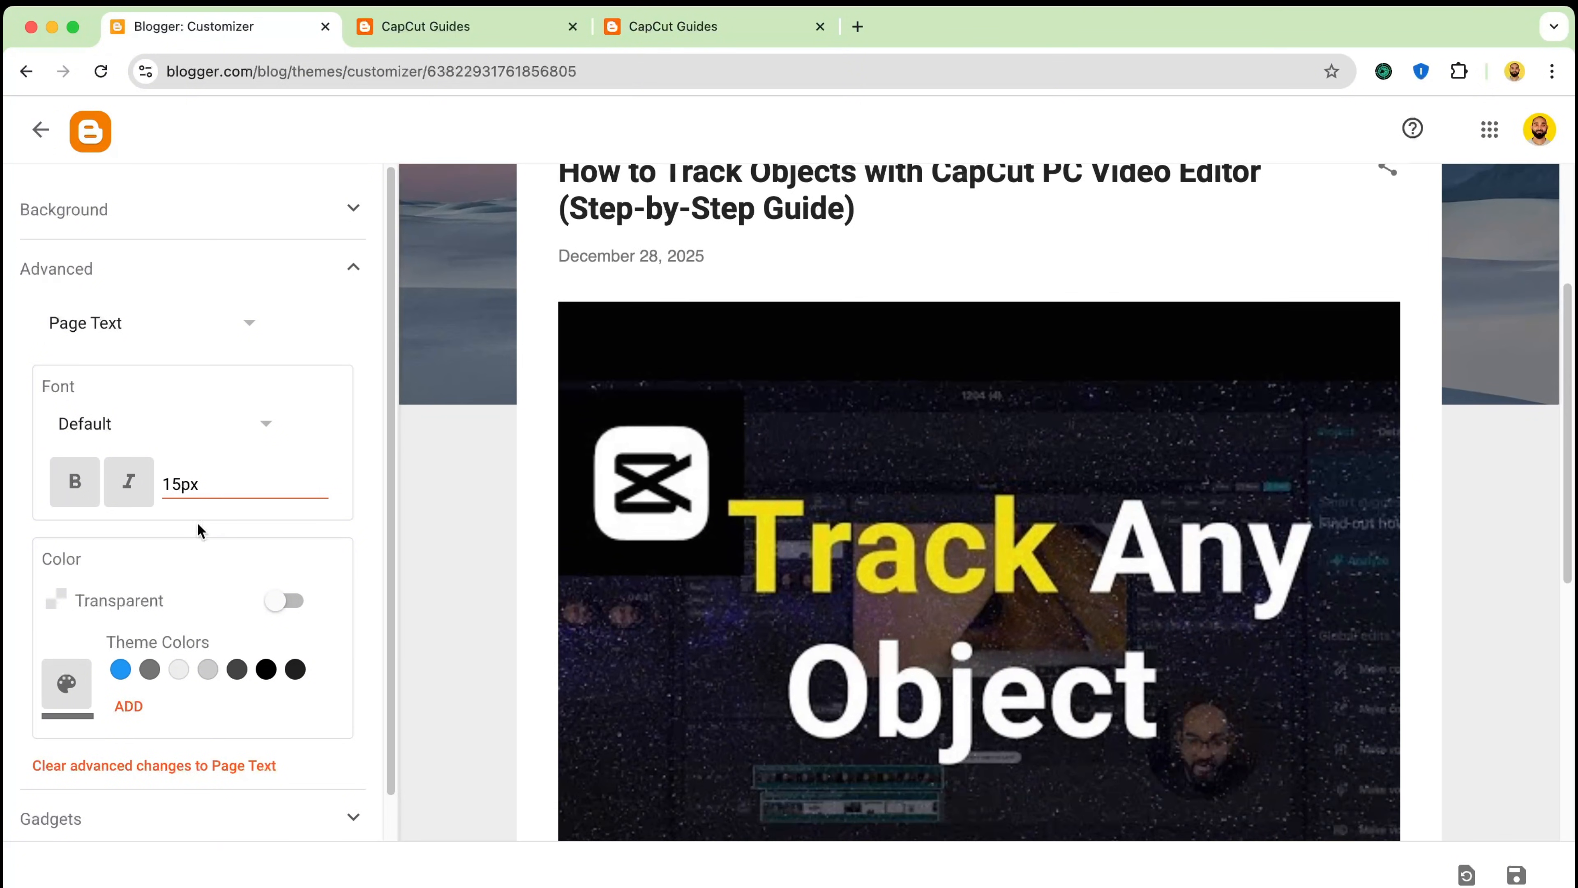
Leave the customizer, browse the Contempo themes, and preview Contempo Aqua with the blog's content before returning to the theme gallery
scroll(173, 529, down, 1)
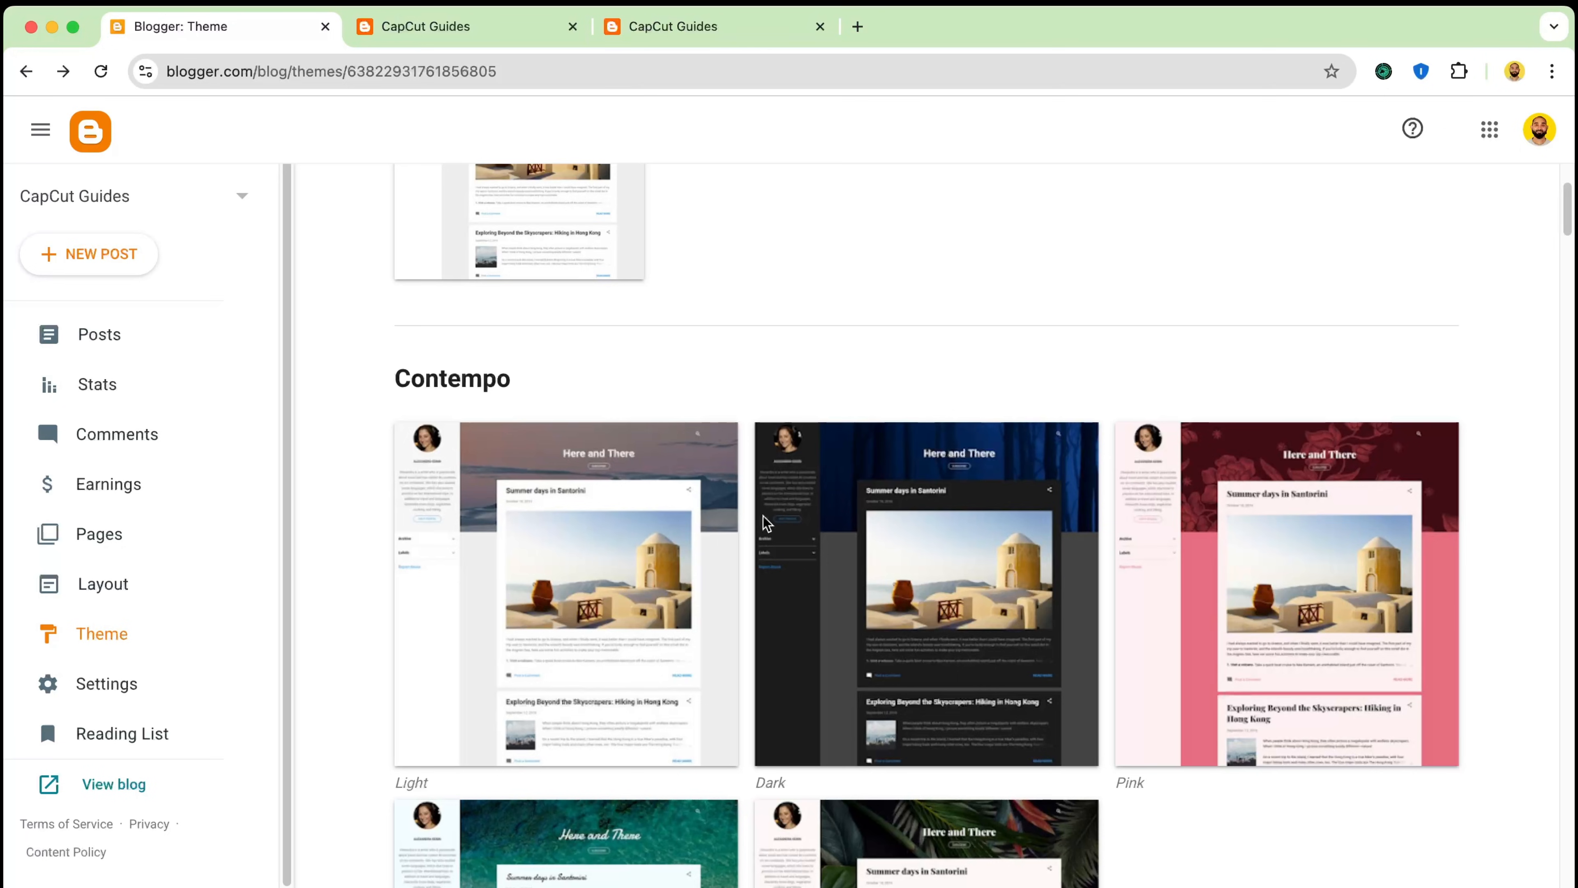
scroll(985, 556, down, 2)
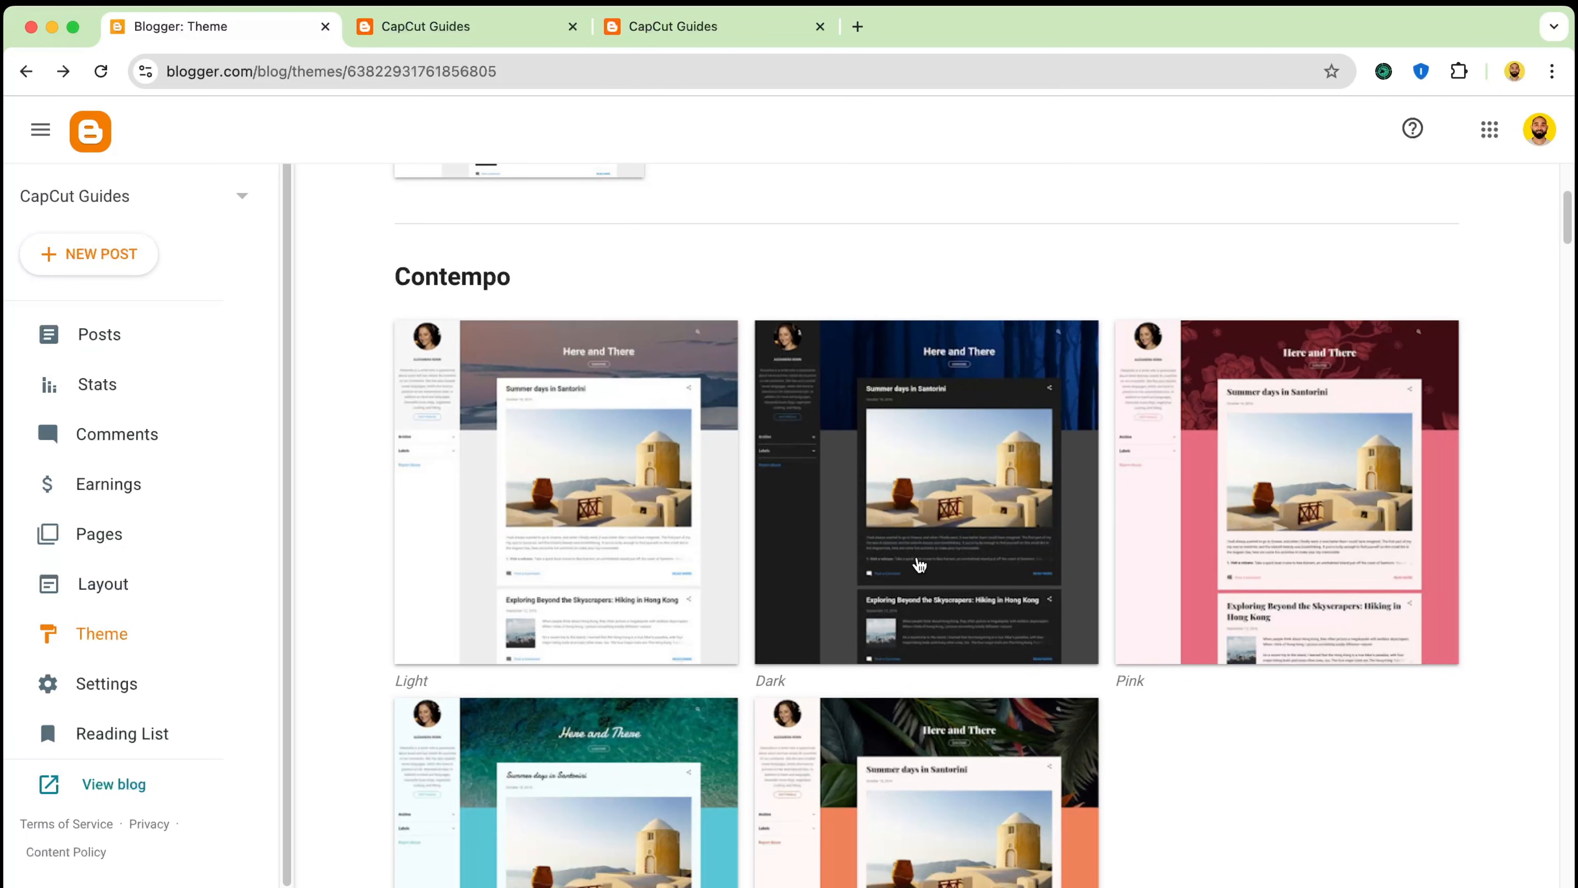
scroll(971, 560, down, 3)
scroll(1008, 668, down, 7)
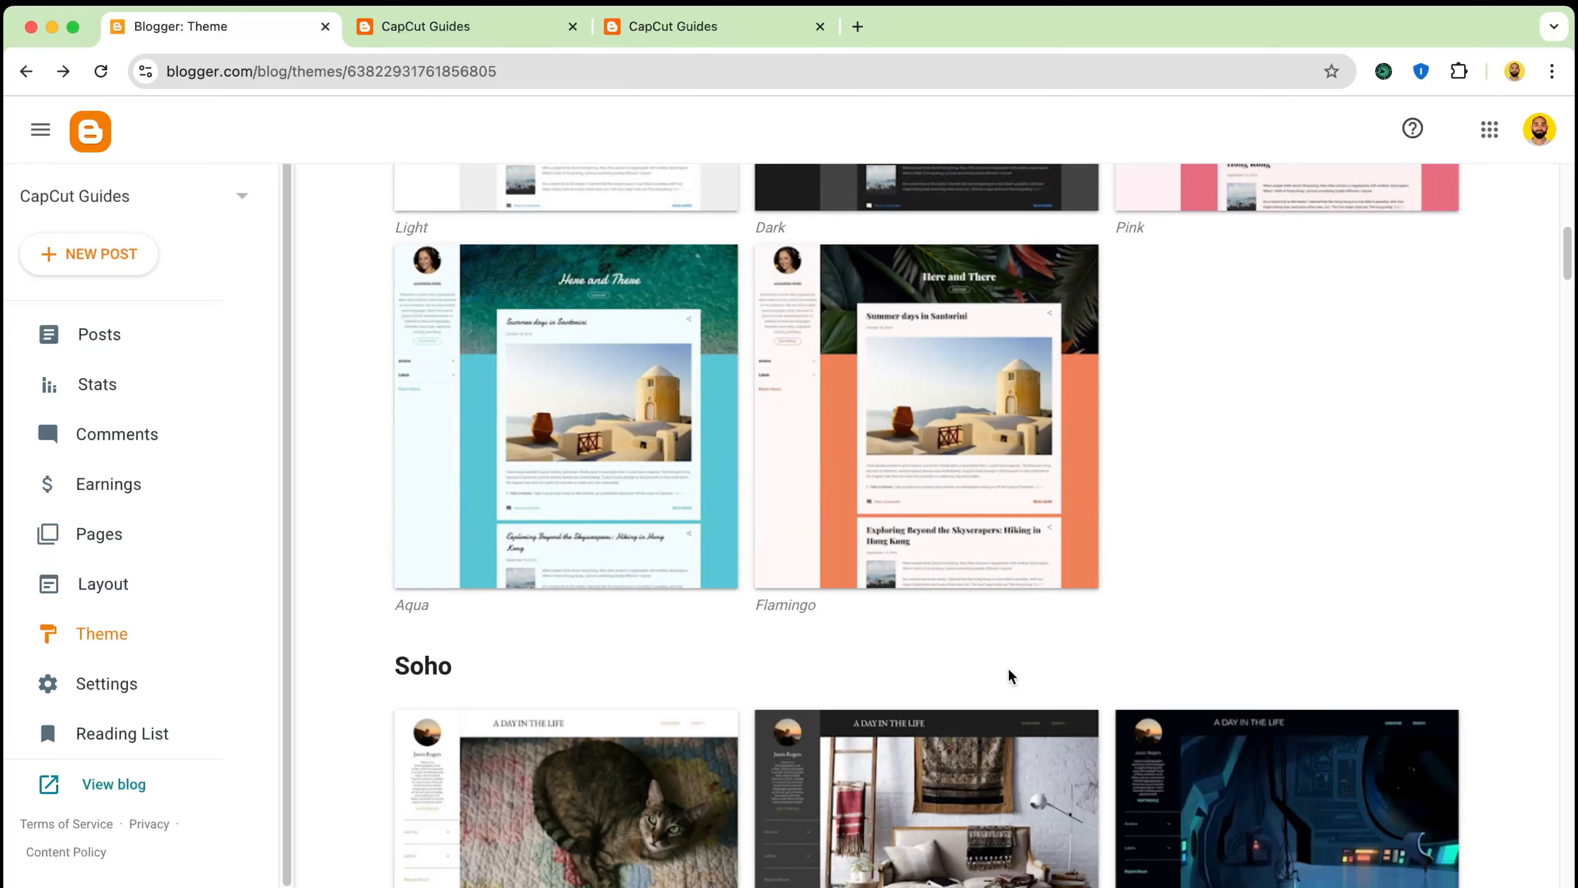
scroll(578, 454, down, 1)
click(566, 446)
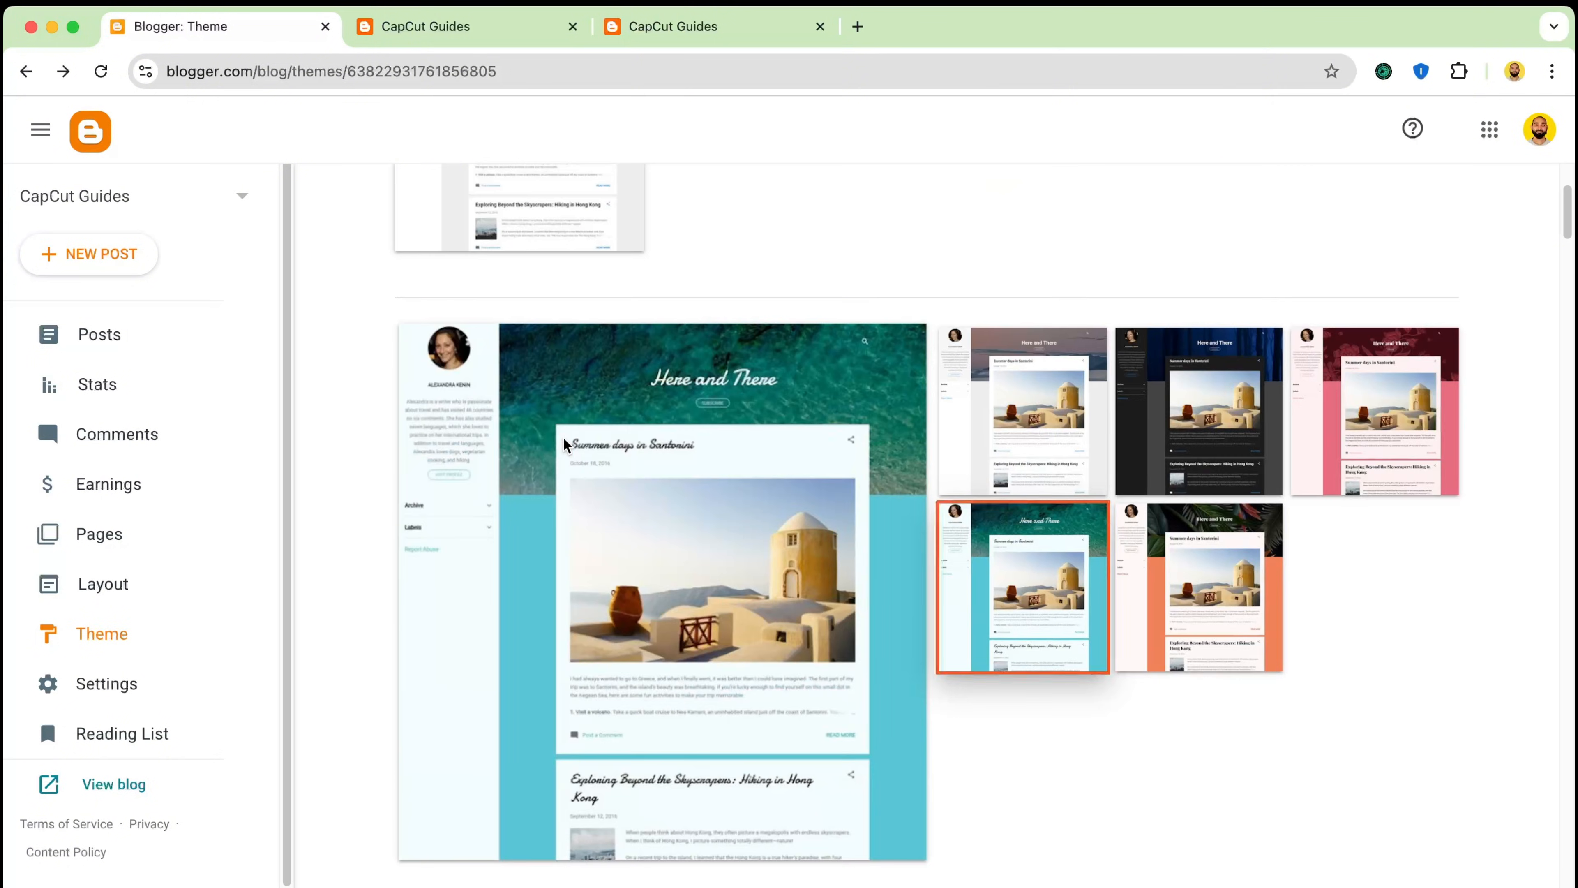
scroll(751, 553, down, 10)
click(439, 503)
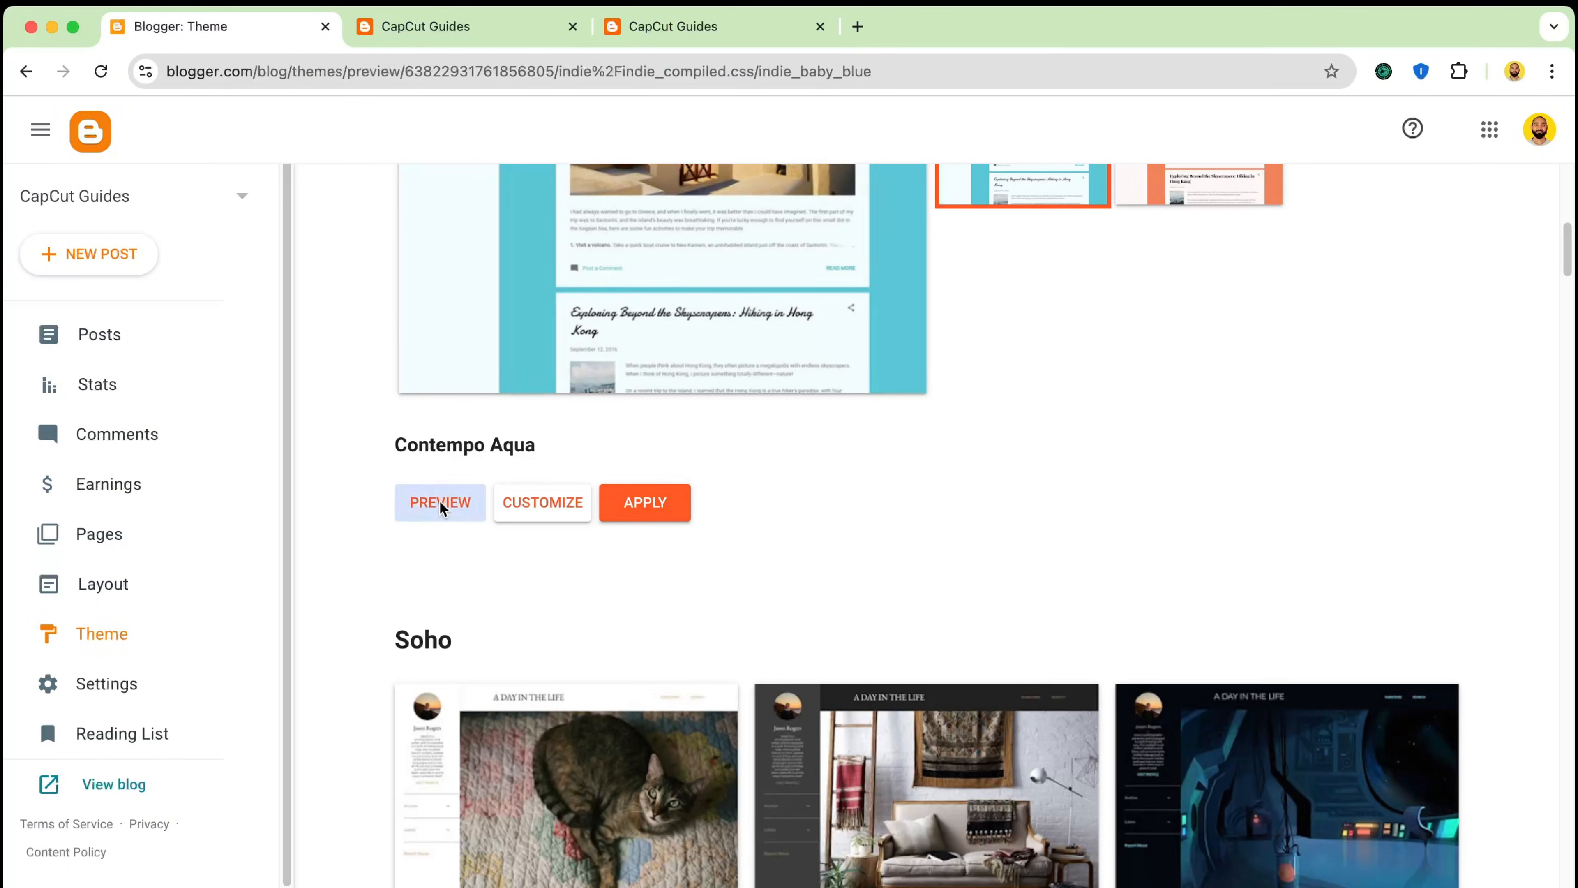
scroll(609, 574, down, 10)
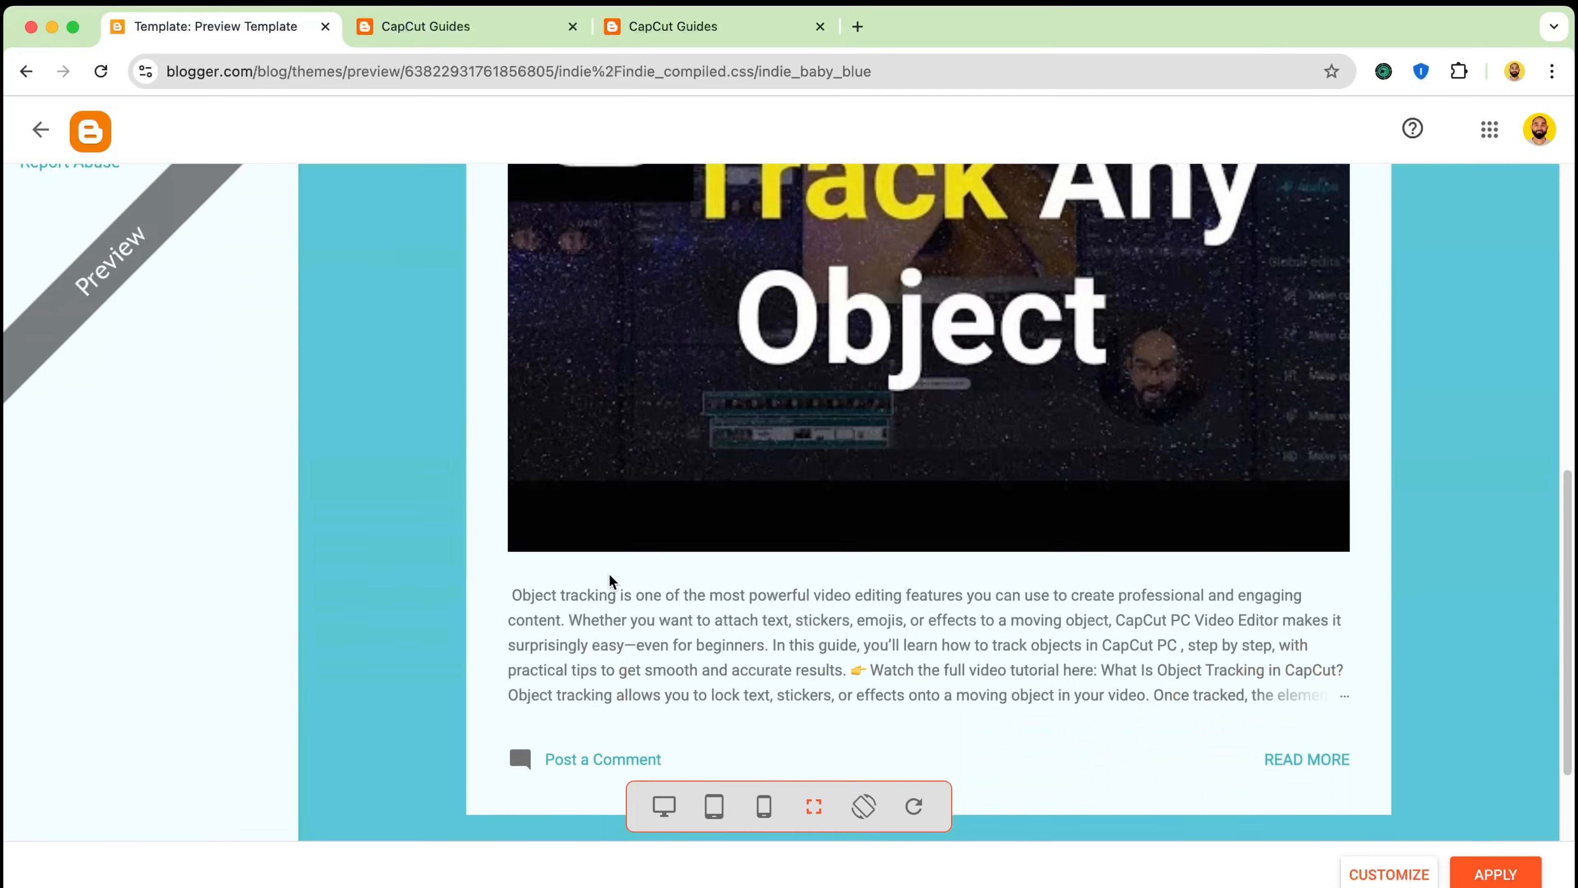
scroll(607, 447, up, 10)
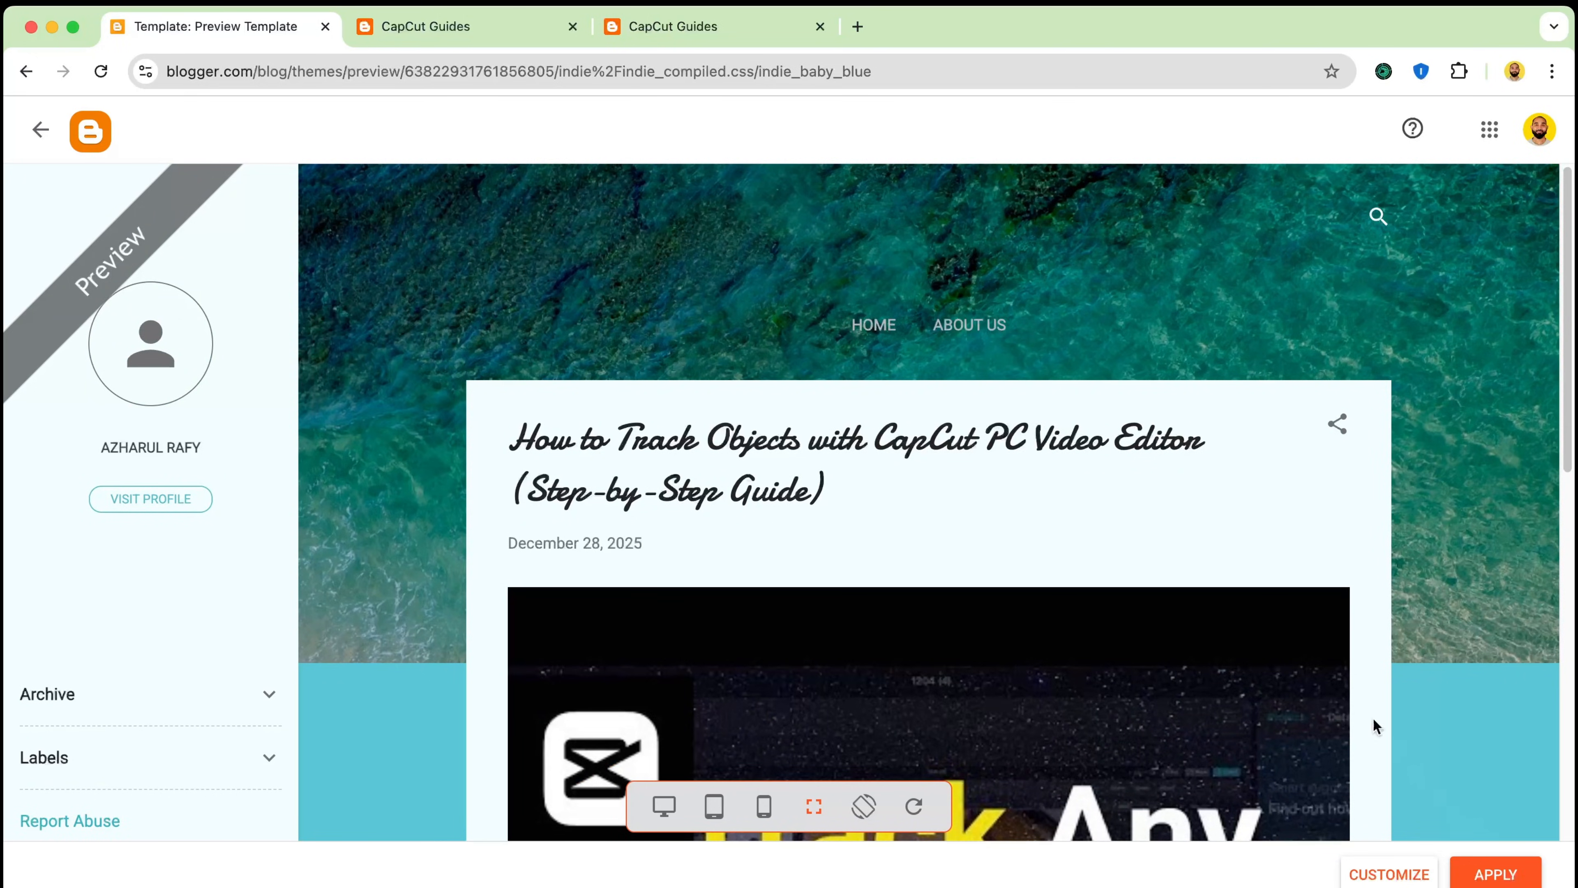
click(41, 130)
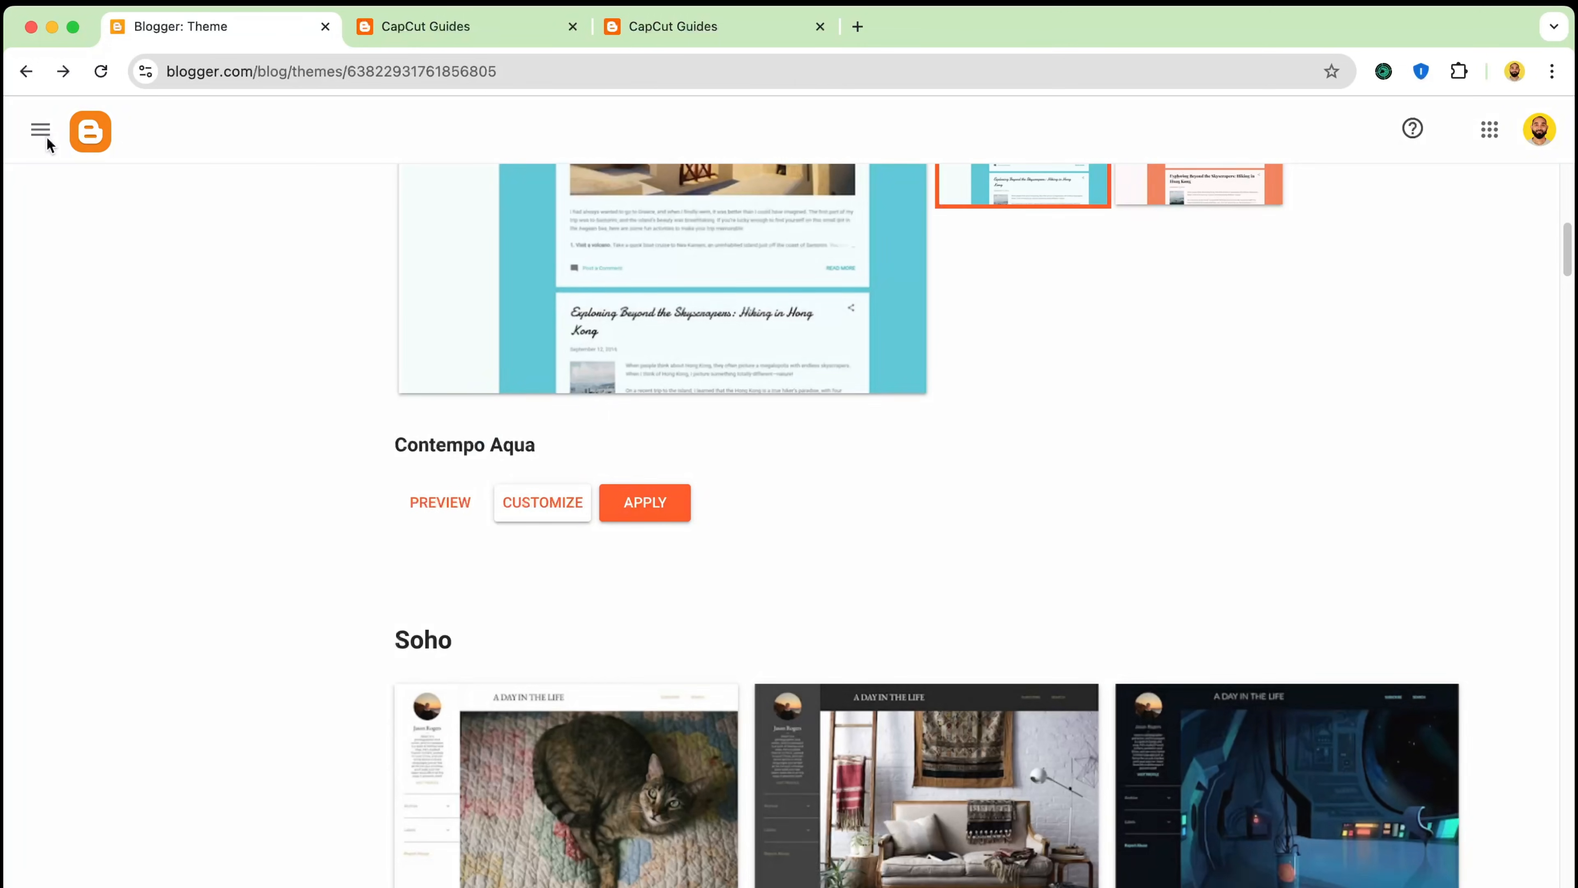
Preview the Soho Light theme with the blog's content, check its header and featured post, and return to the theme gallery
scroll(311, 497, down, 2)
scroll(311, 497, down, 5)
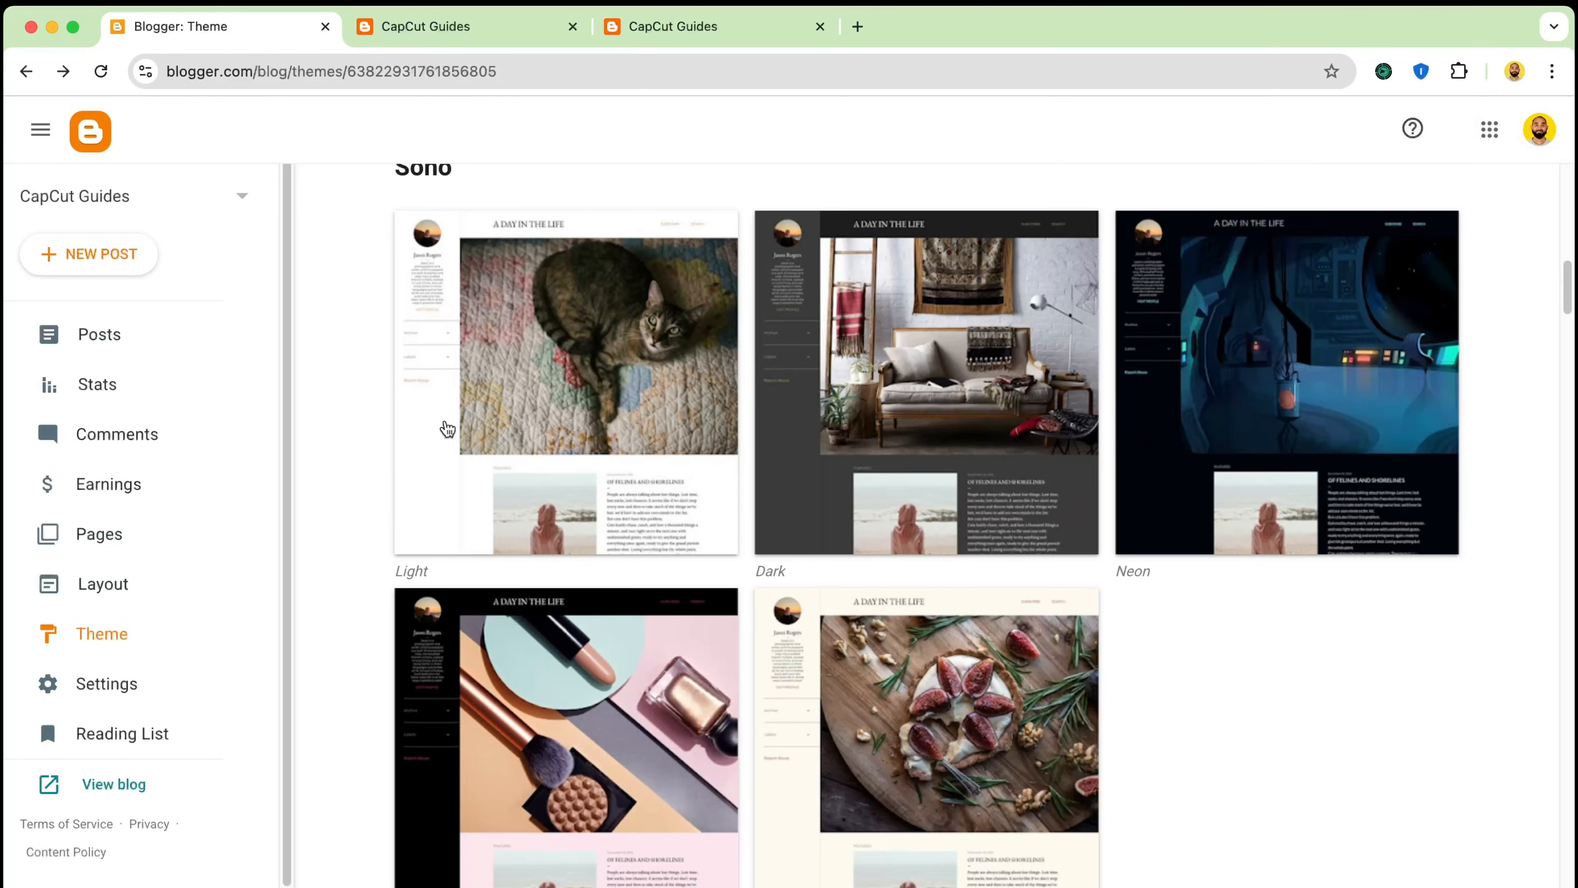
click(543, 371)
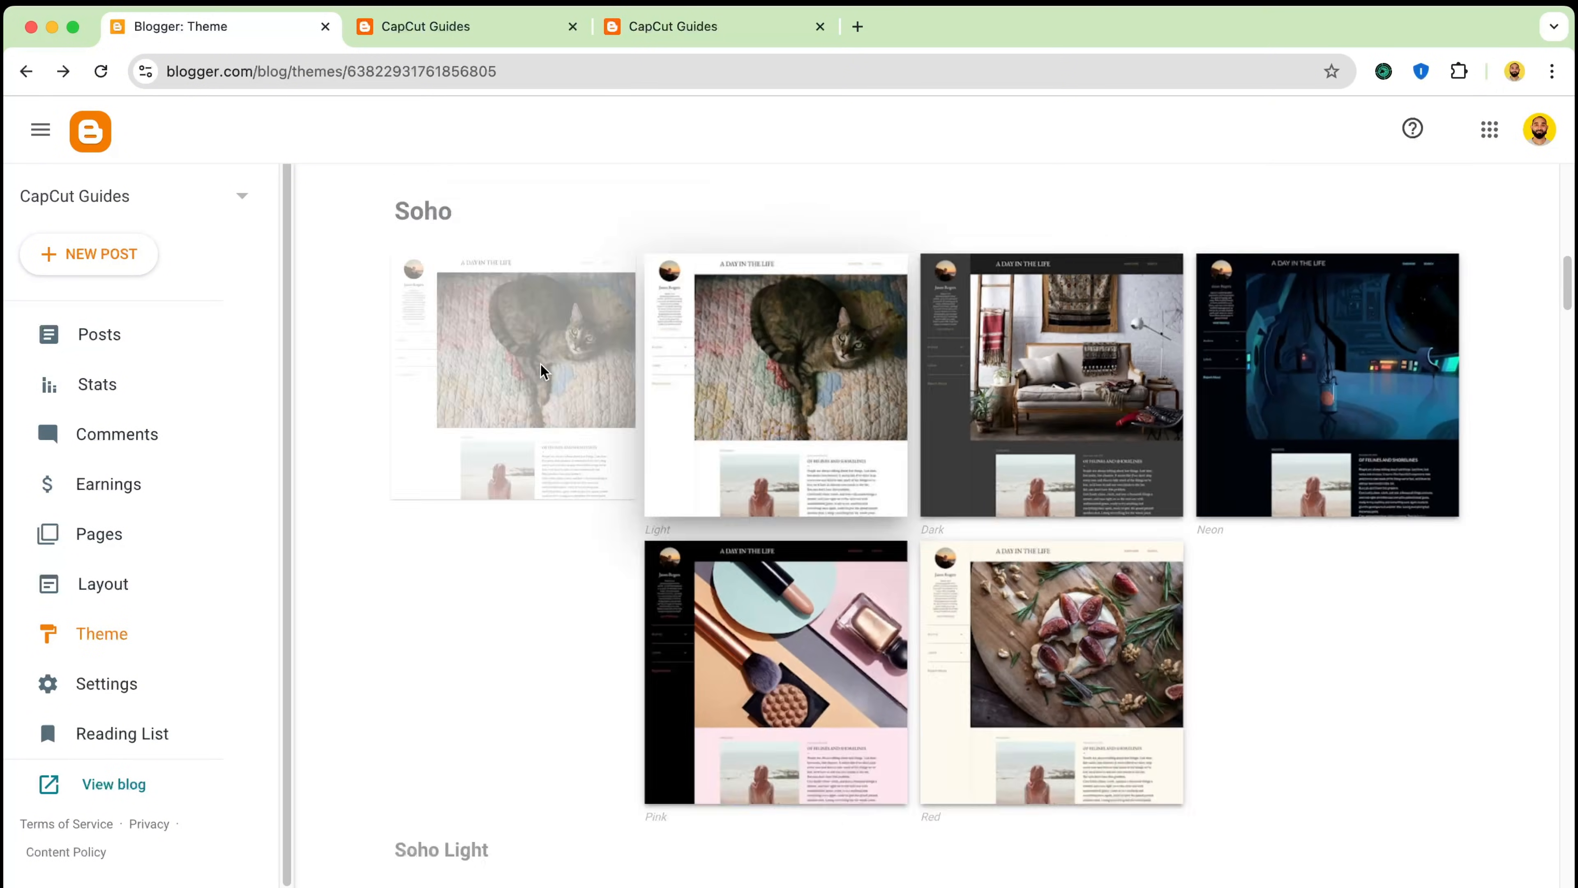
scroll(698, 420, up, 10)
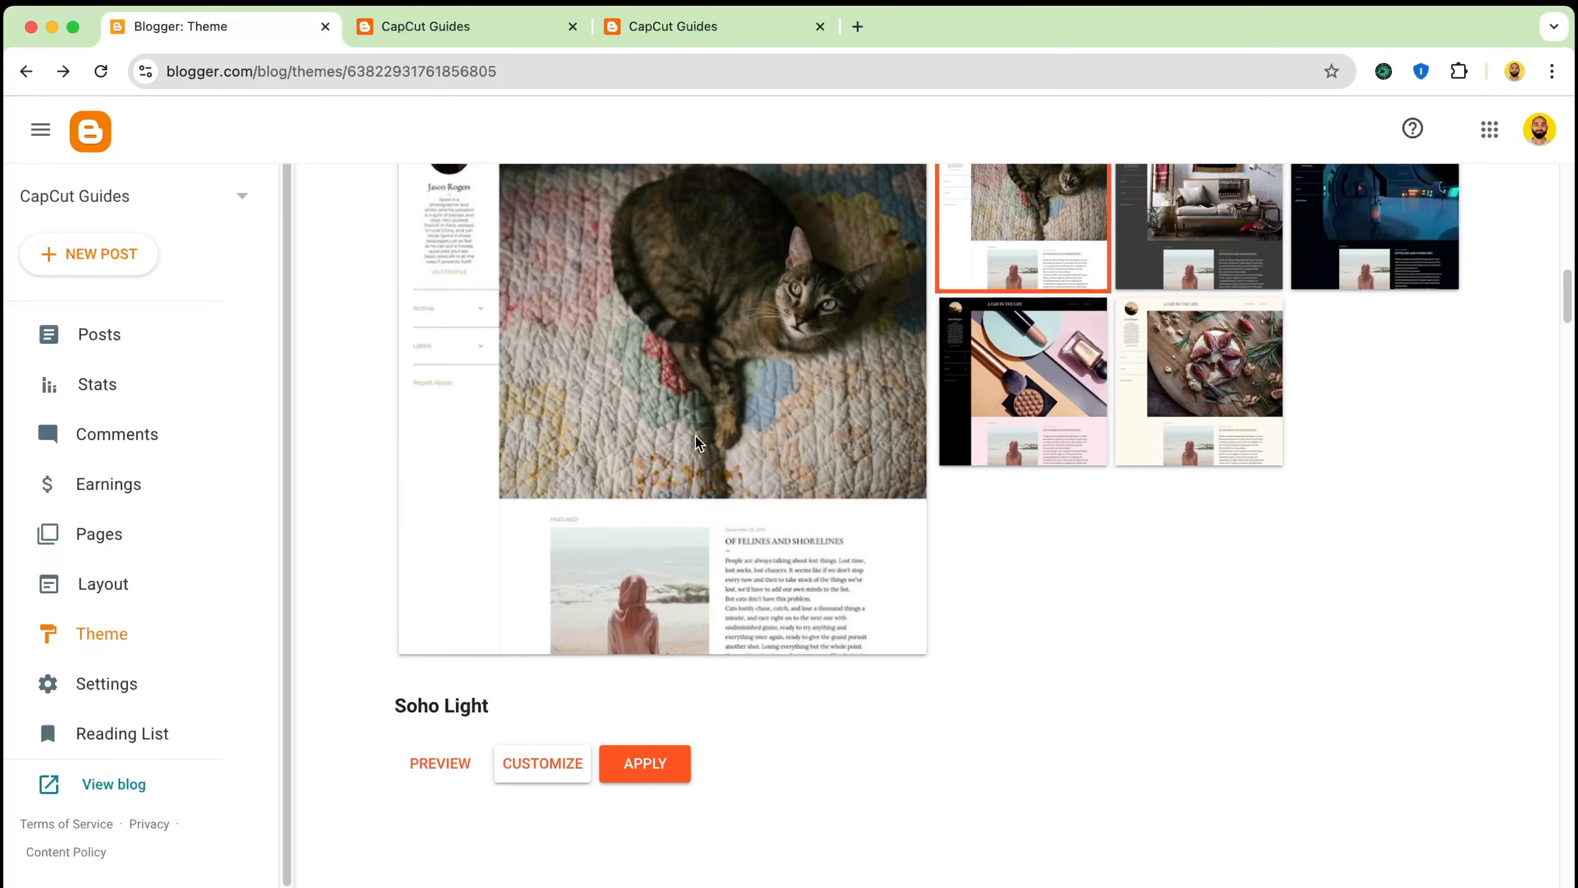
scroll(630, 573, down, 3)
scroll(721, 508, down, 3)
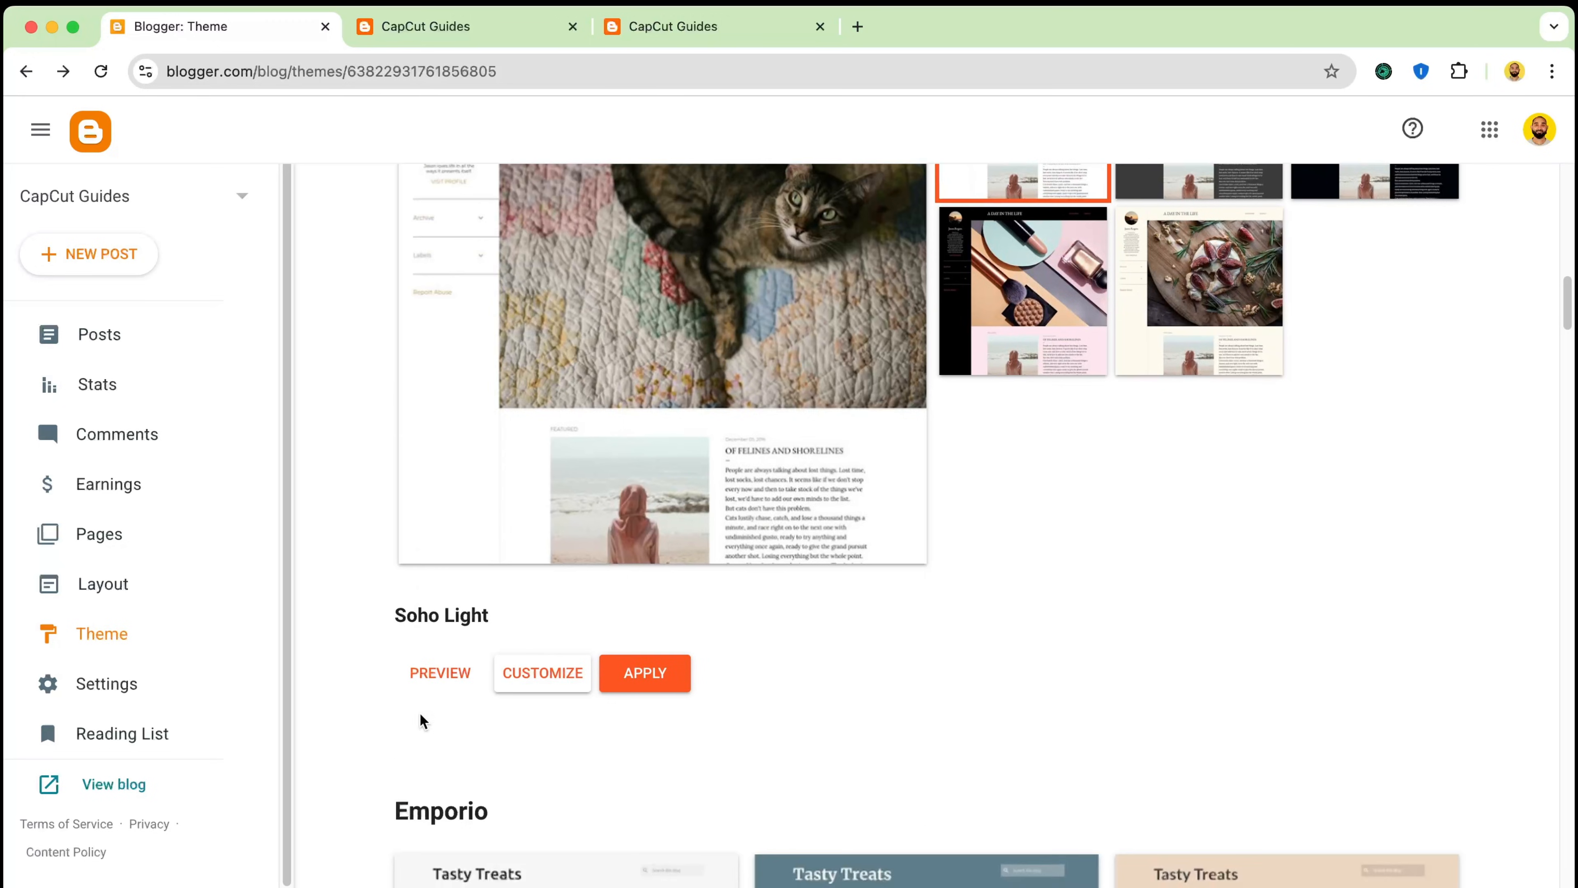
click(439, 672)
scroll(659, 603, down, 10)
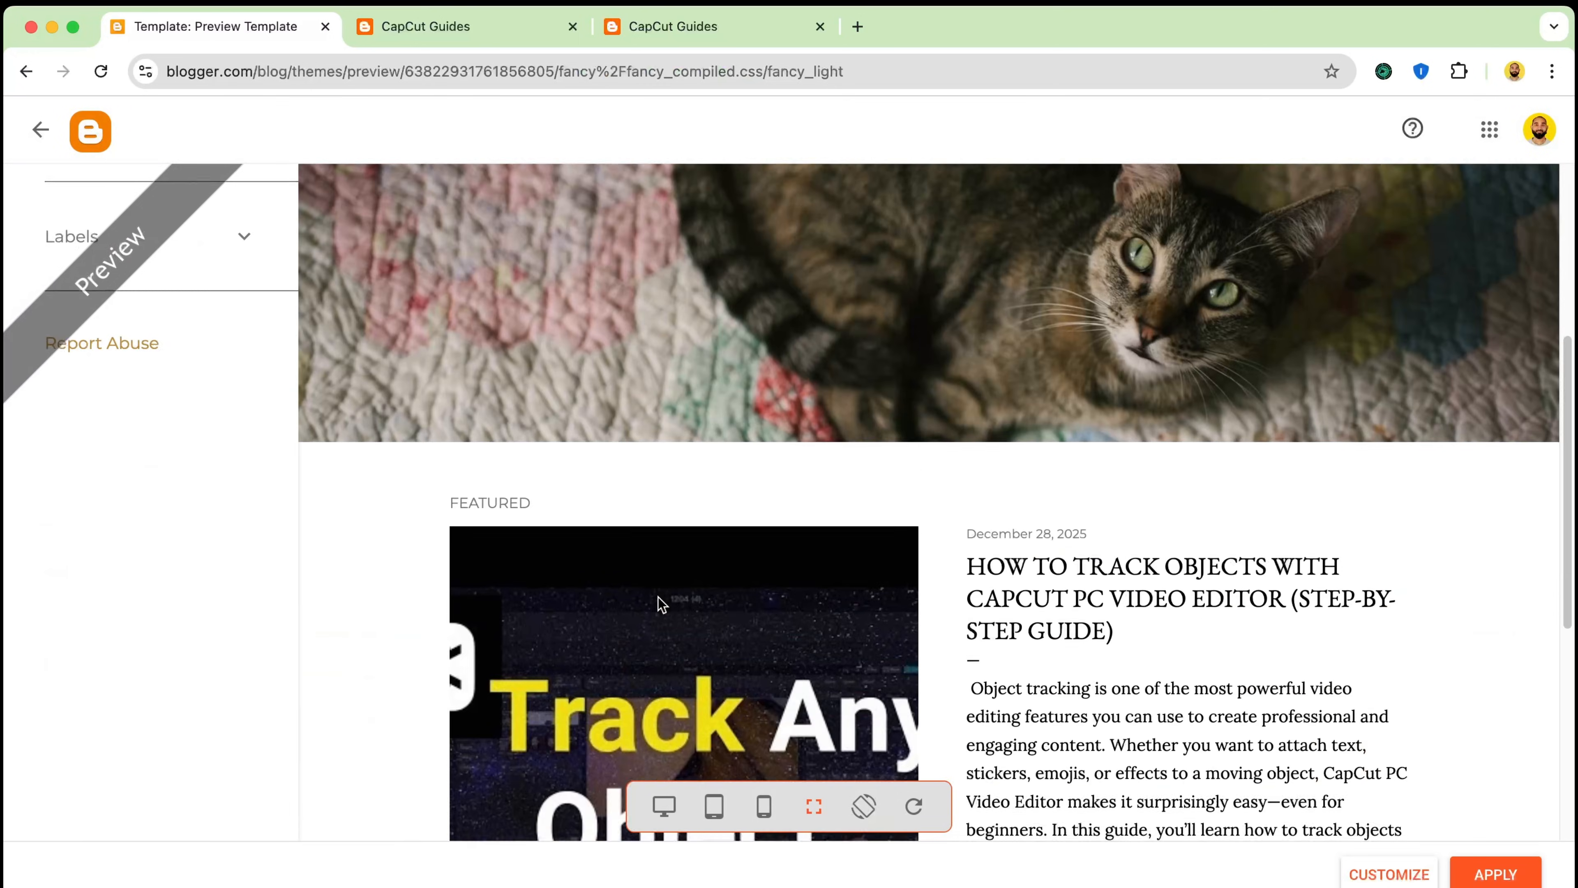
scroll(656, 603, up, 10)
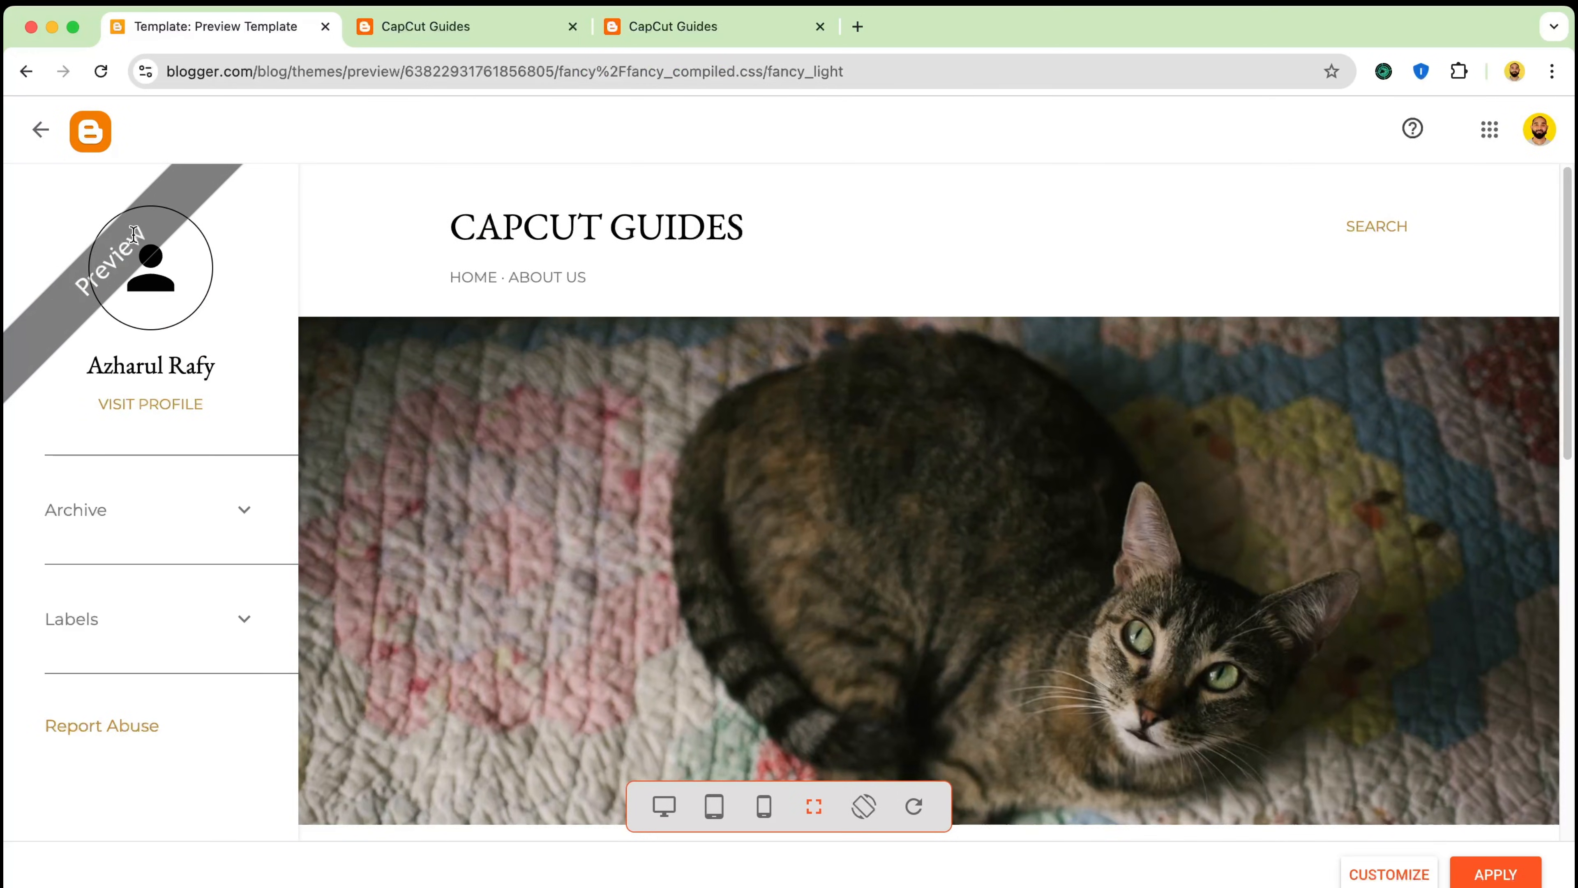
click(25, 127)
Look through the Emporio theme variants, including Porcelain, Toolbox, Apron, Technica and Flamingo
scroll(480, 413, down, 7)
scroll(369, 619, down, 4)
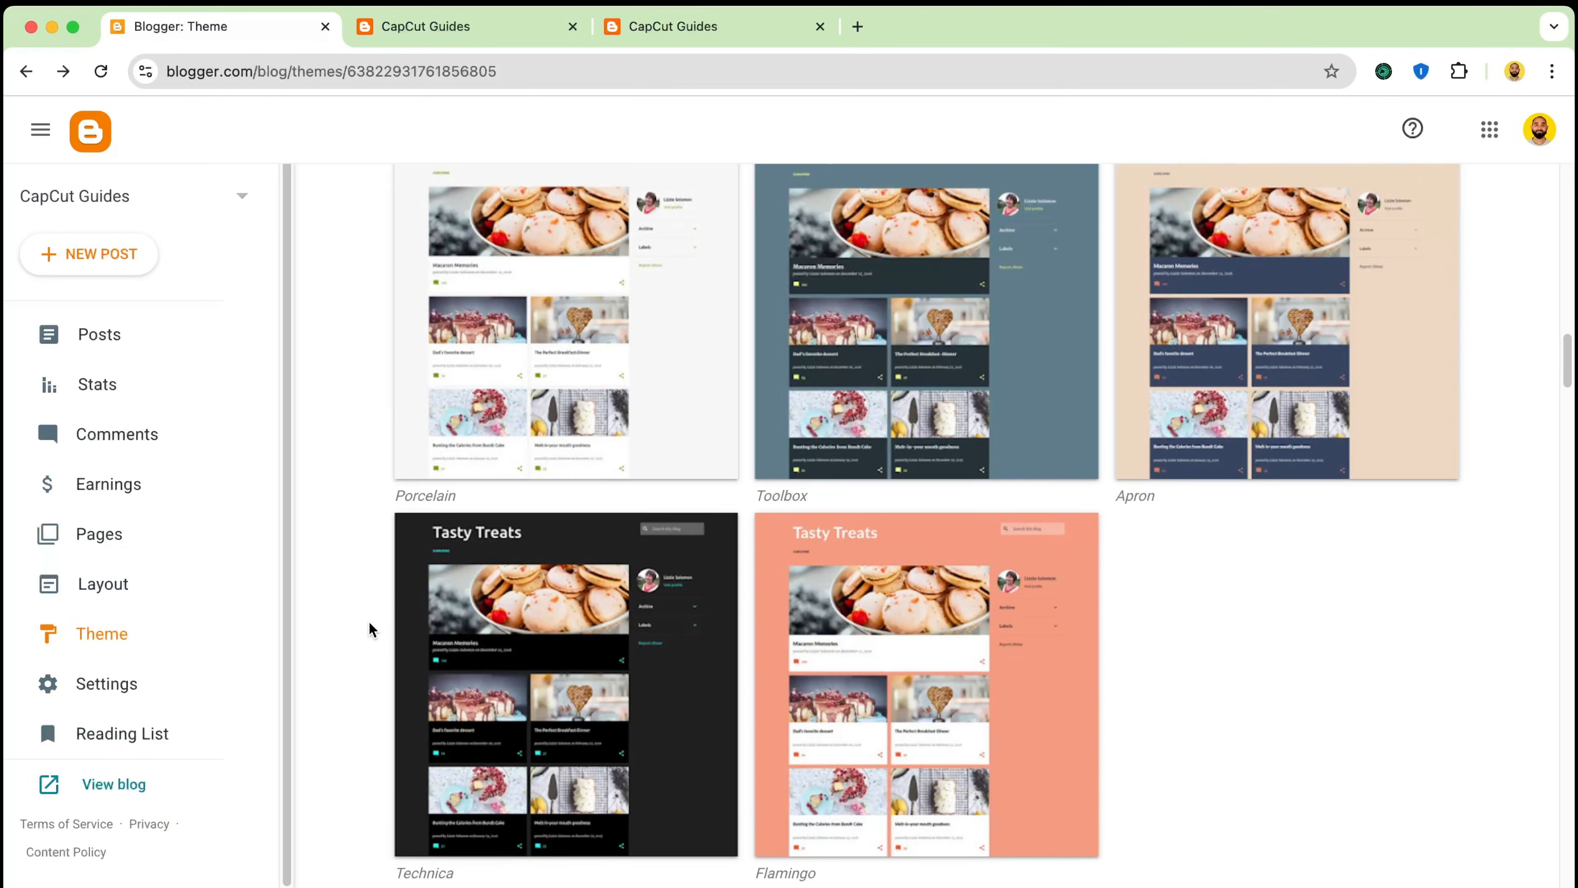
scroll(369, 622, up, 1)
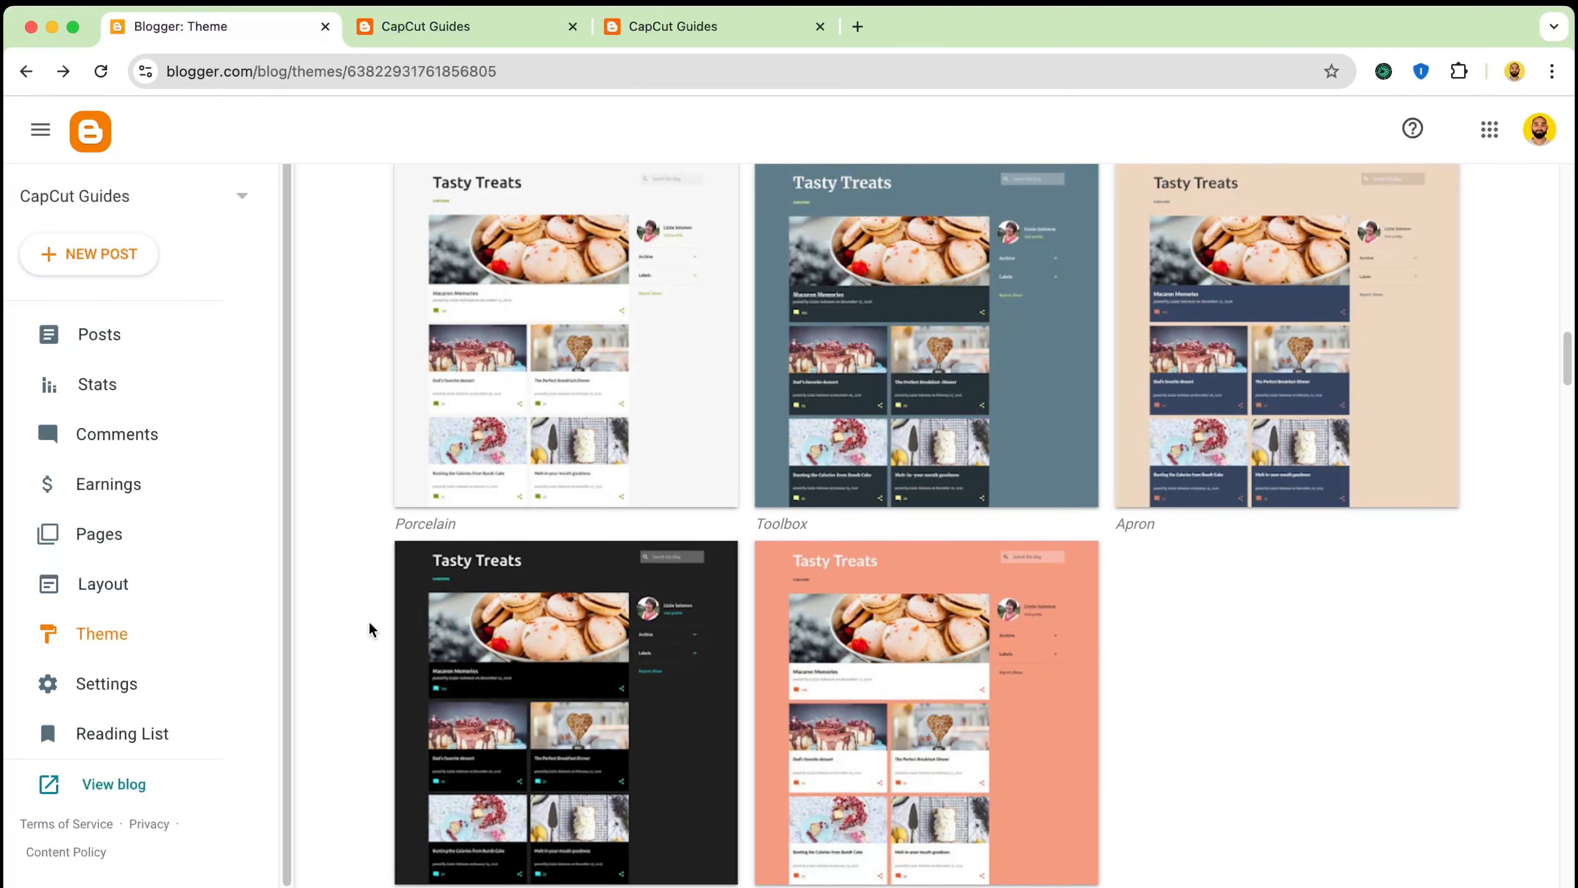
In the blog settings, save a description beginning "A practical resource for learning CapCut video editing on PC. We publish step-by-step tutorials, tips, and video guides"
click(117, 685)
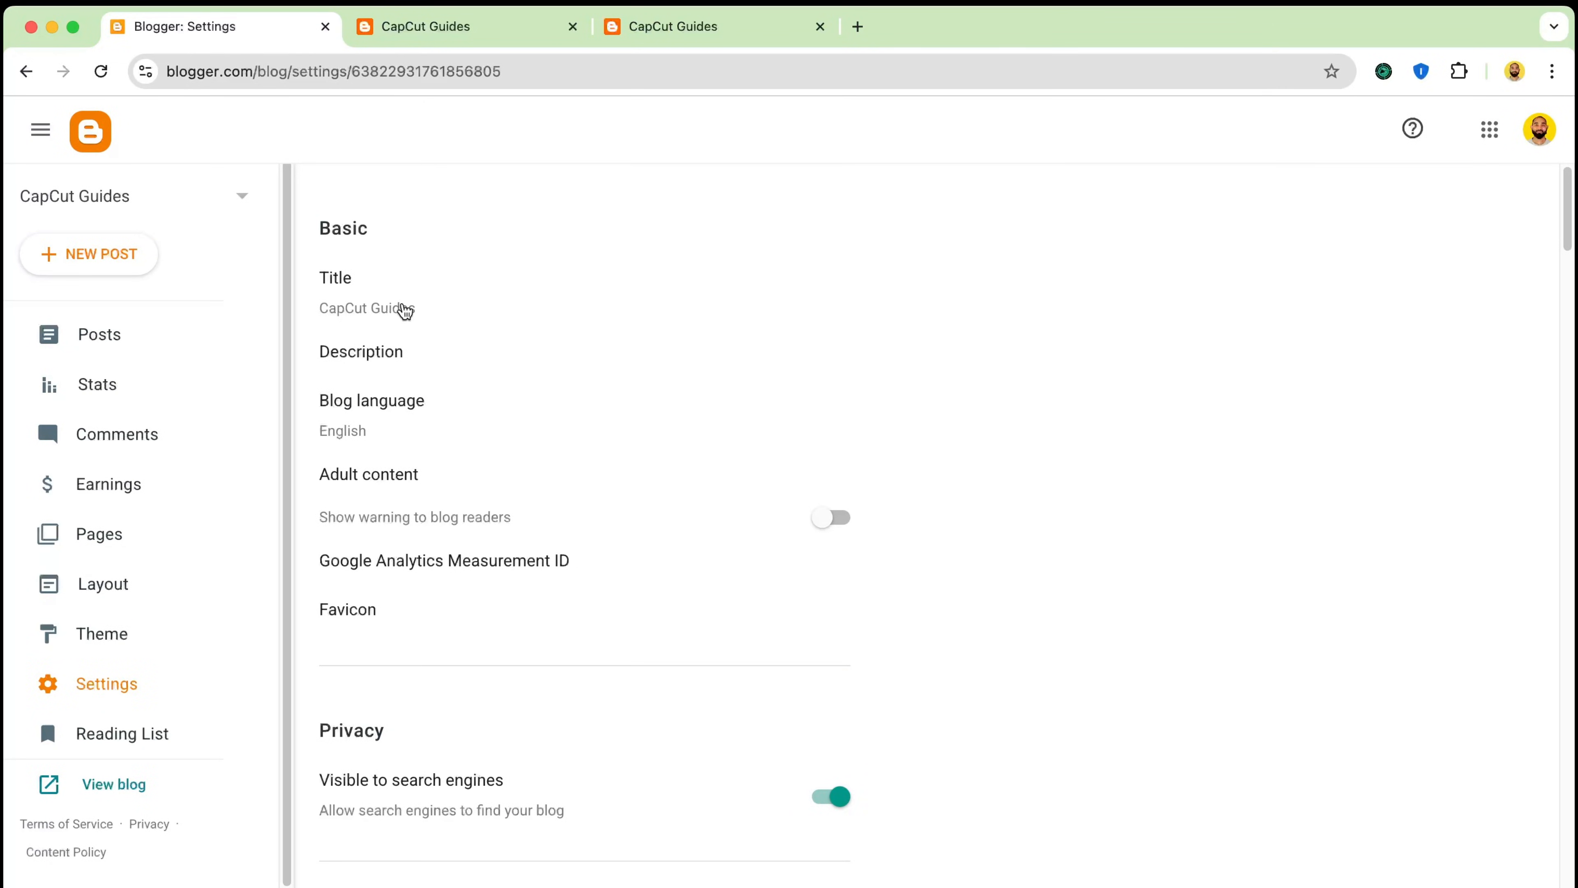
click(402, 364)
click(655, 501)
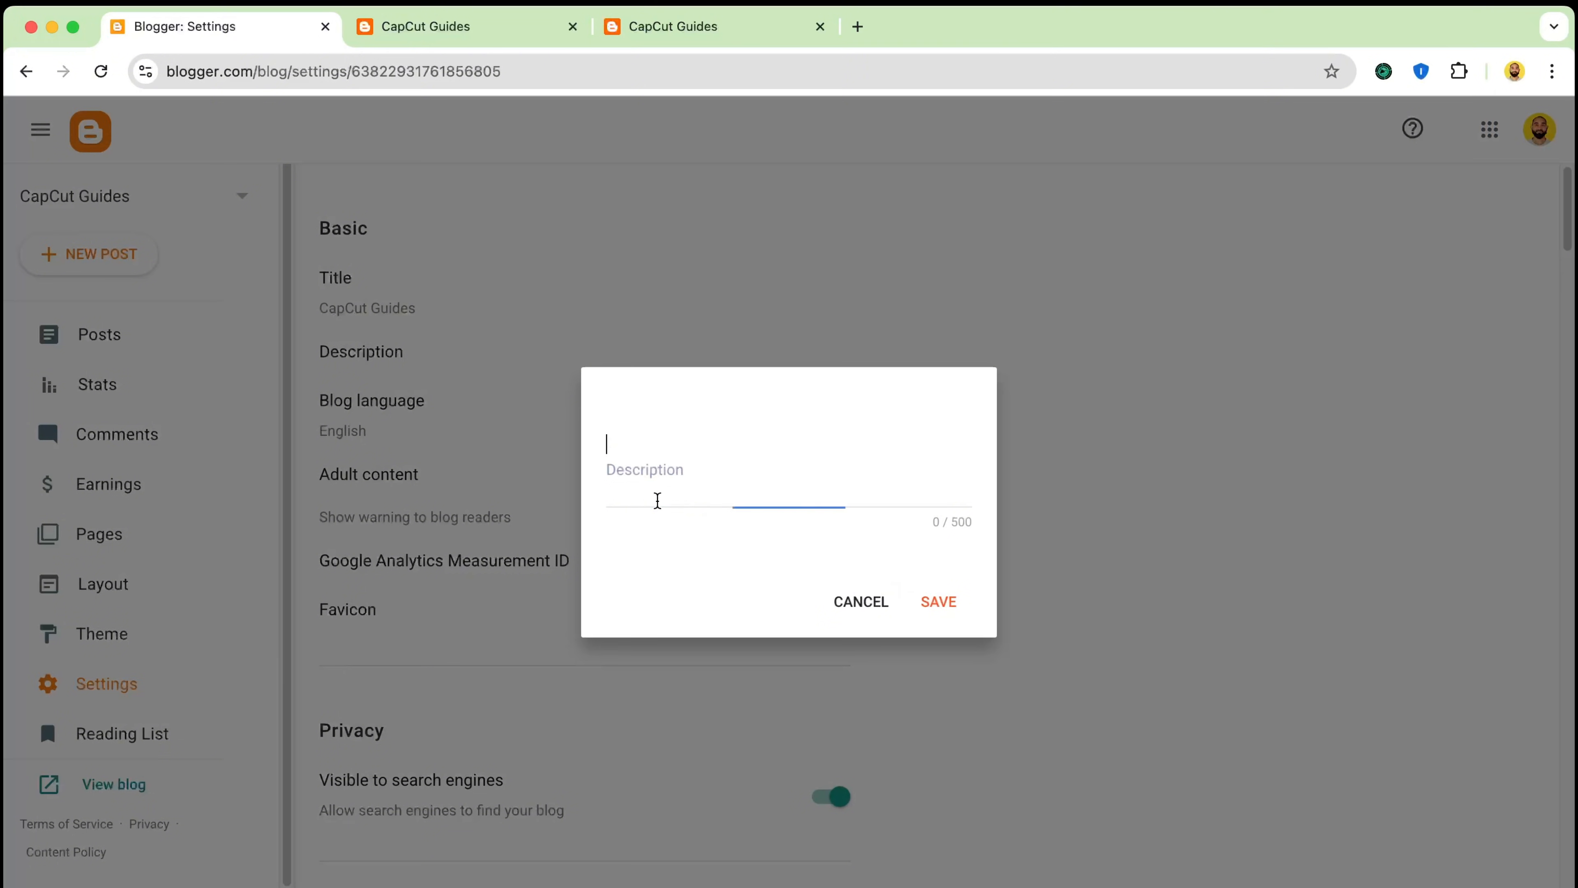
click(697, 493)
text(A practical resource for learning CapCut video editing on PC. We publish step-by-step tutorials, tips, and video guides to help creators edit faster, use advanced features, and create professional videos for YouTube and social media.)
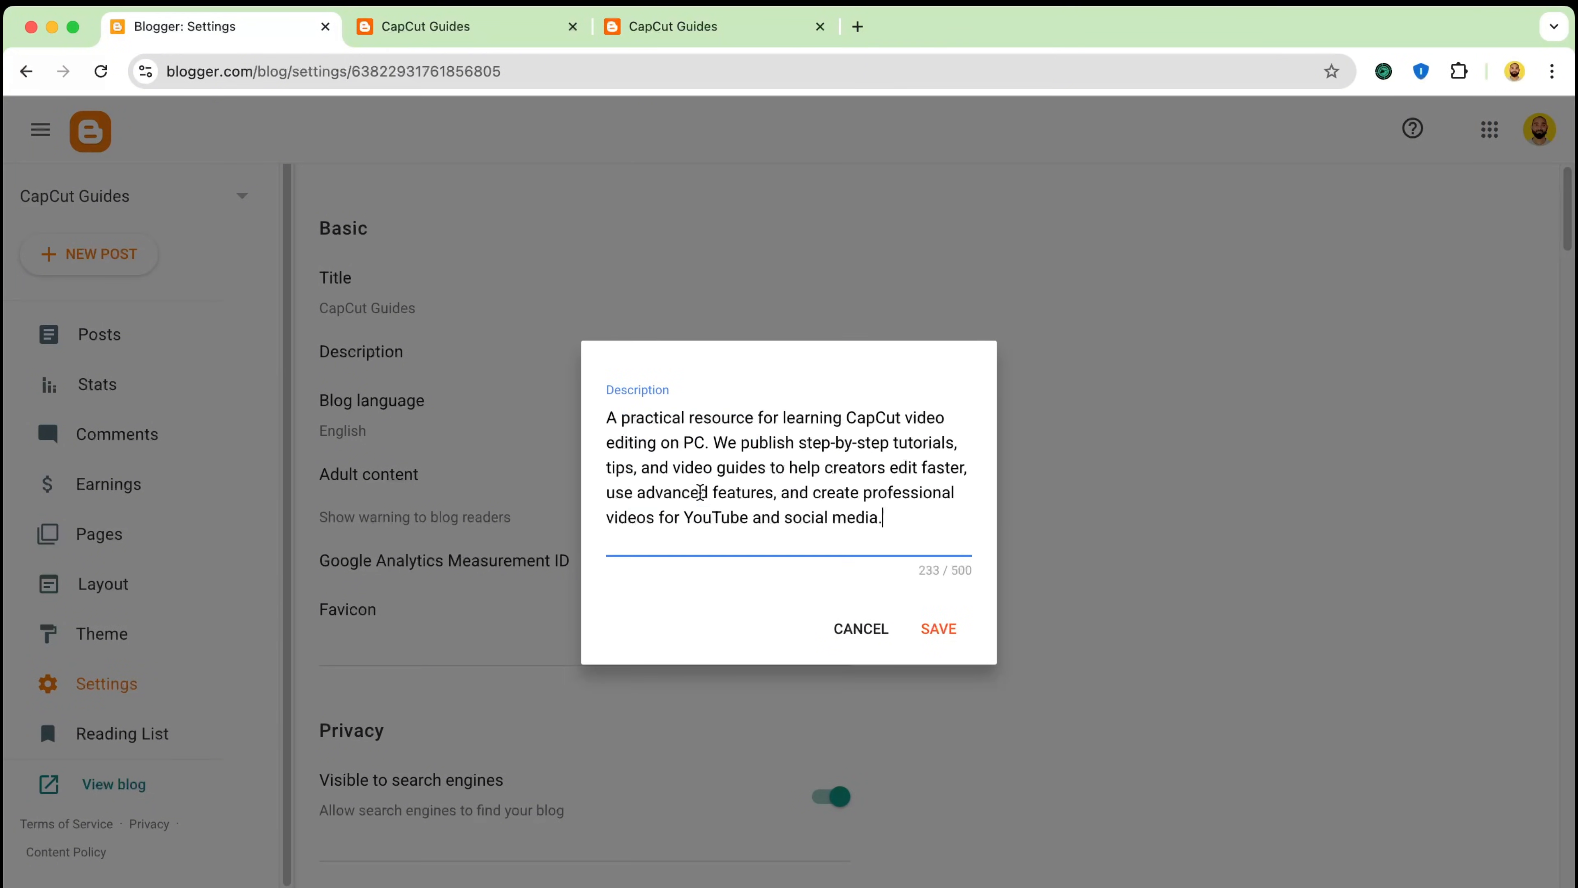
click(943, 630)
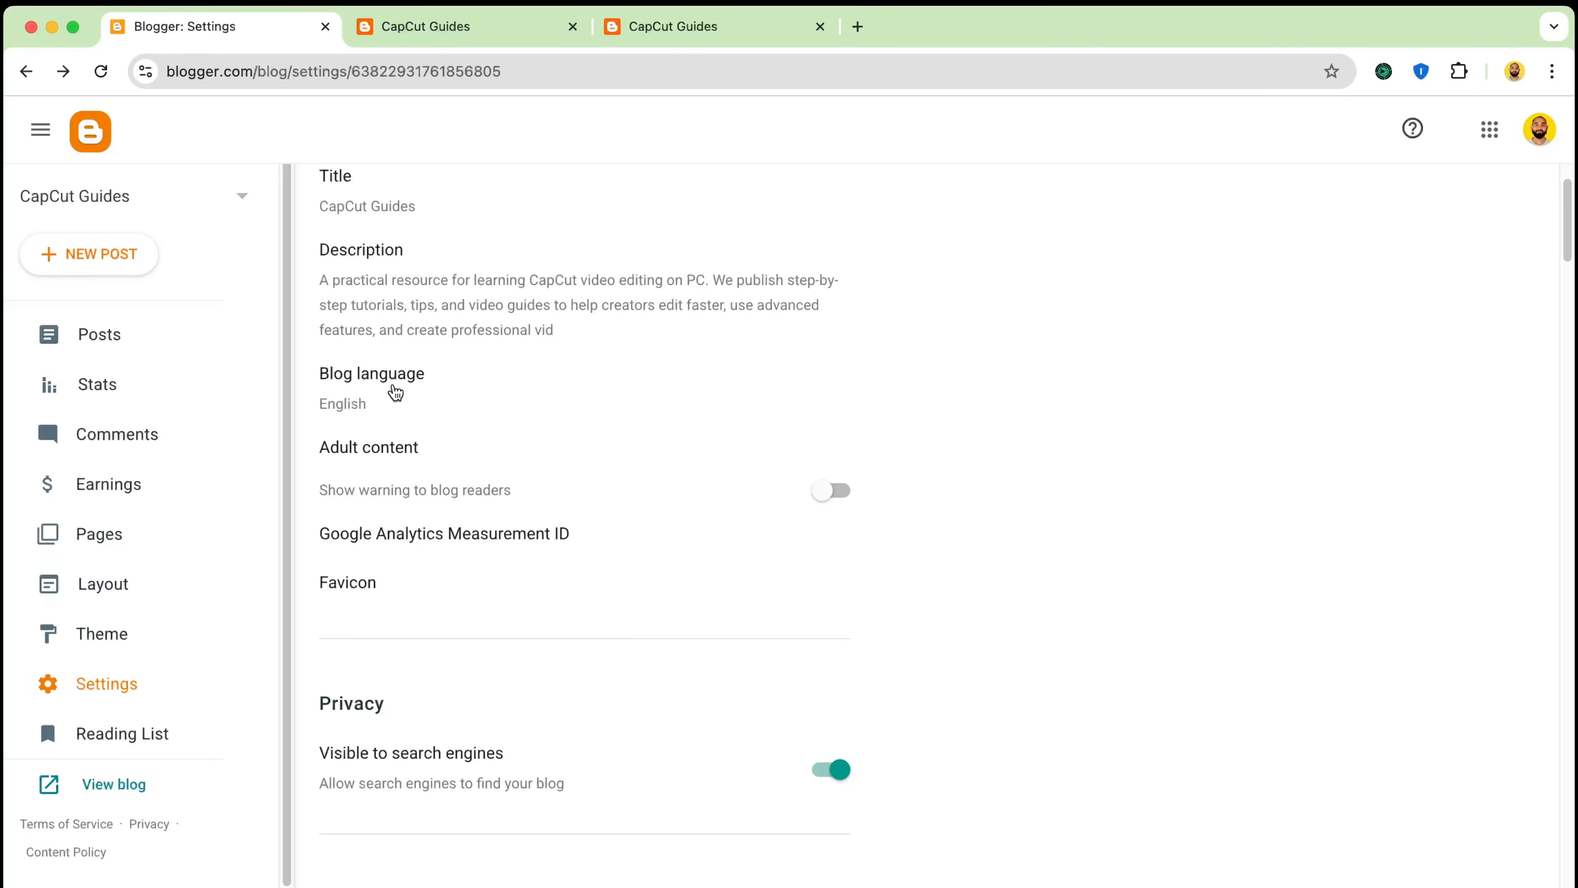
Review the Basic, Privacy and Publishing settings, and view the Custom domain entry without setting a domain
scroll(362, 353, down, 3)
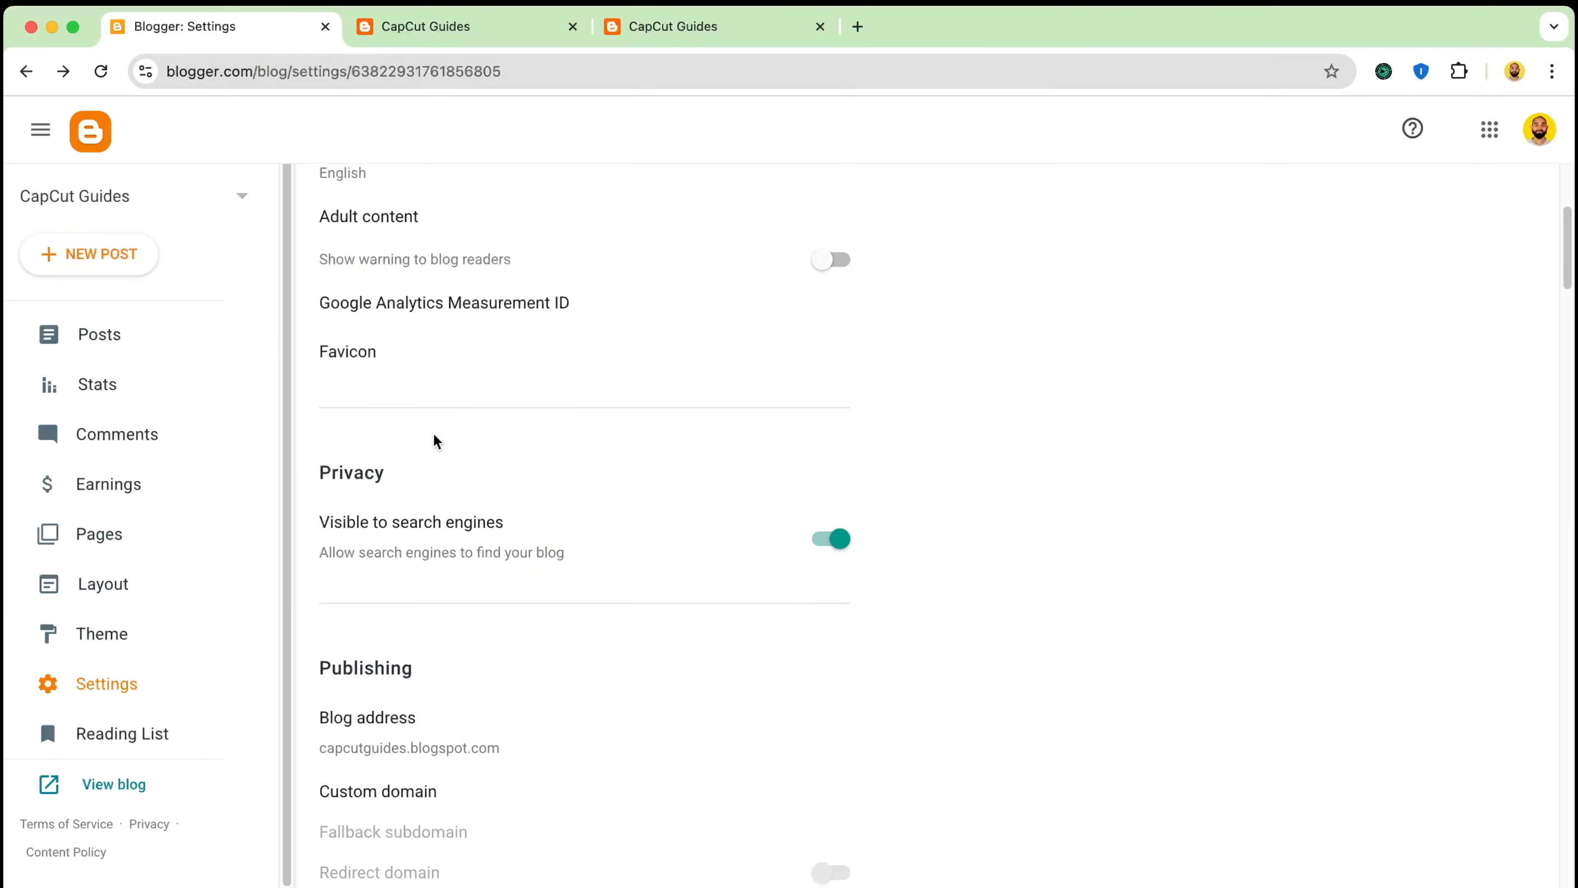
scroll(433, 438, down, 5)
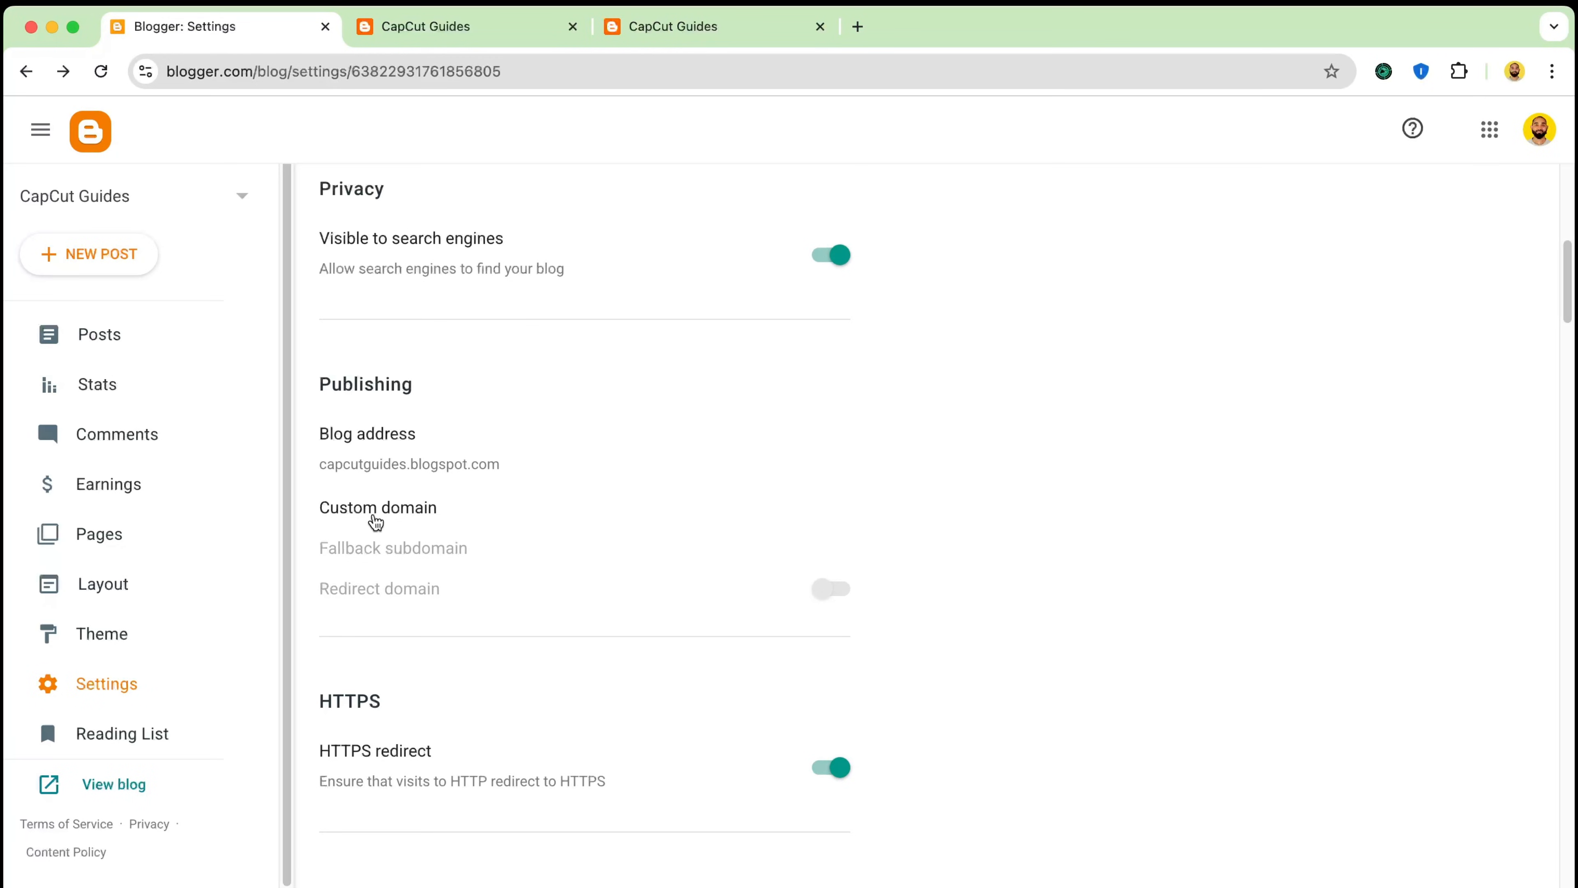
click(398, 517)
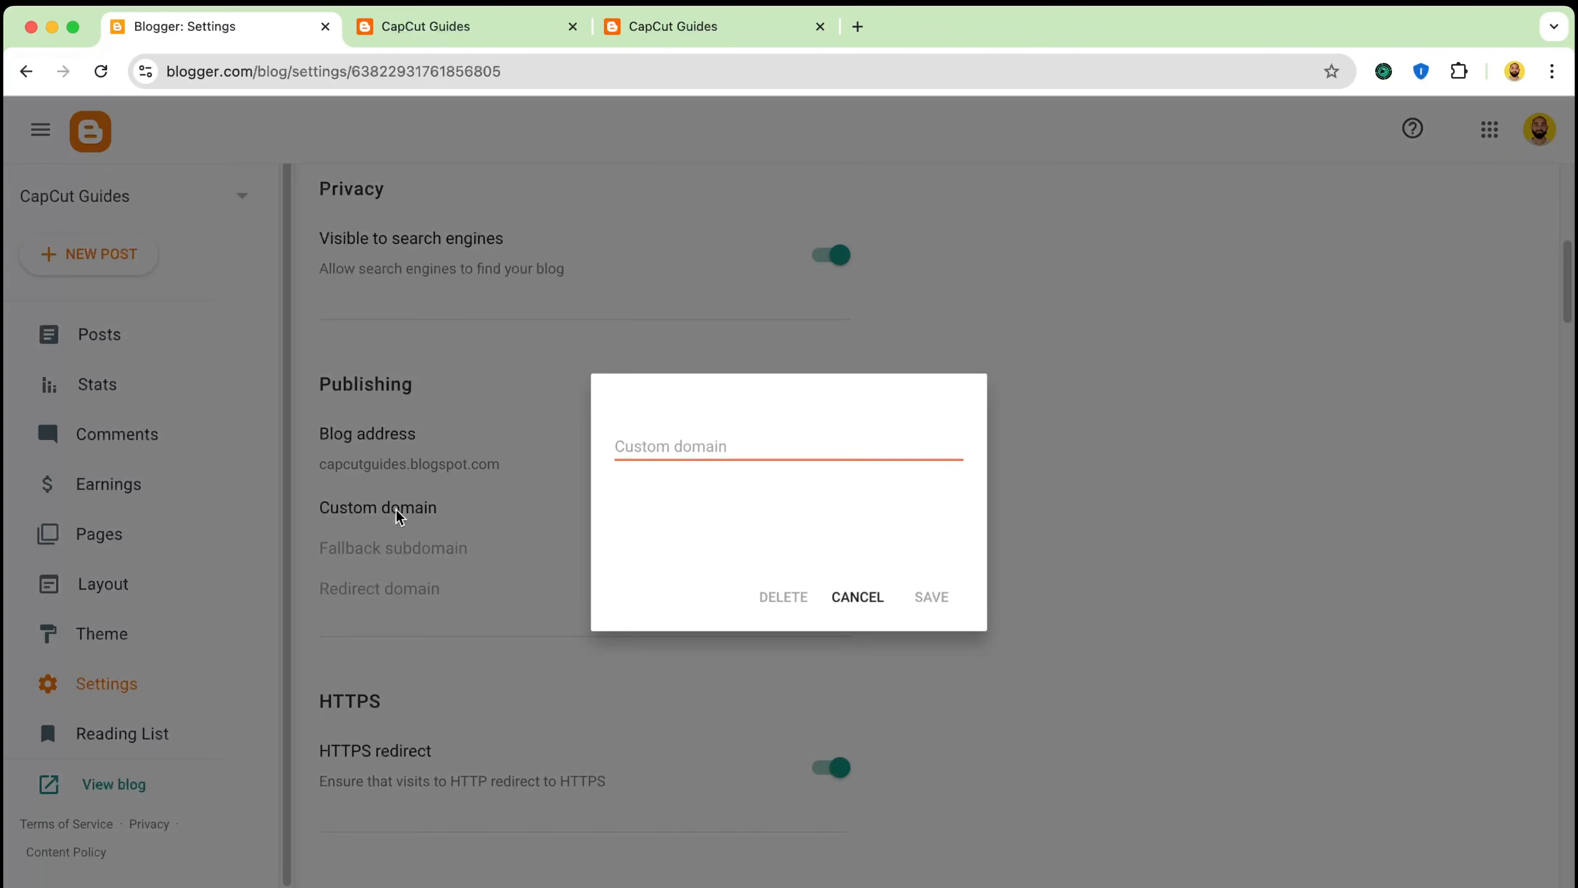
click(672, 446)
click(545, 618)
Review the Permissions and Posts settings, and switch Lazy load images on and off again
scroll(545, 619, down, 10)
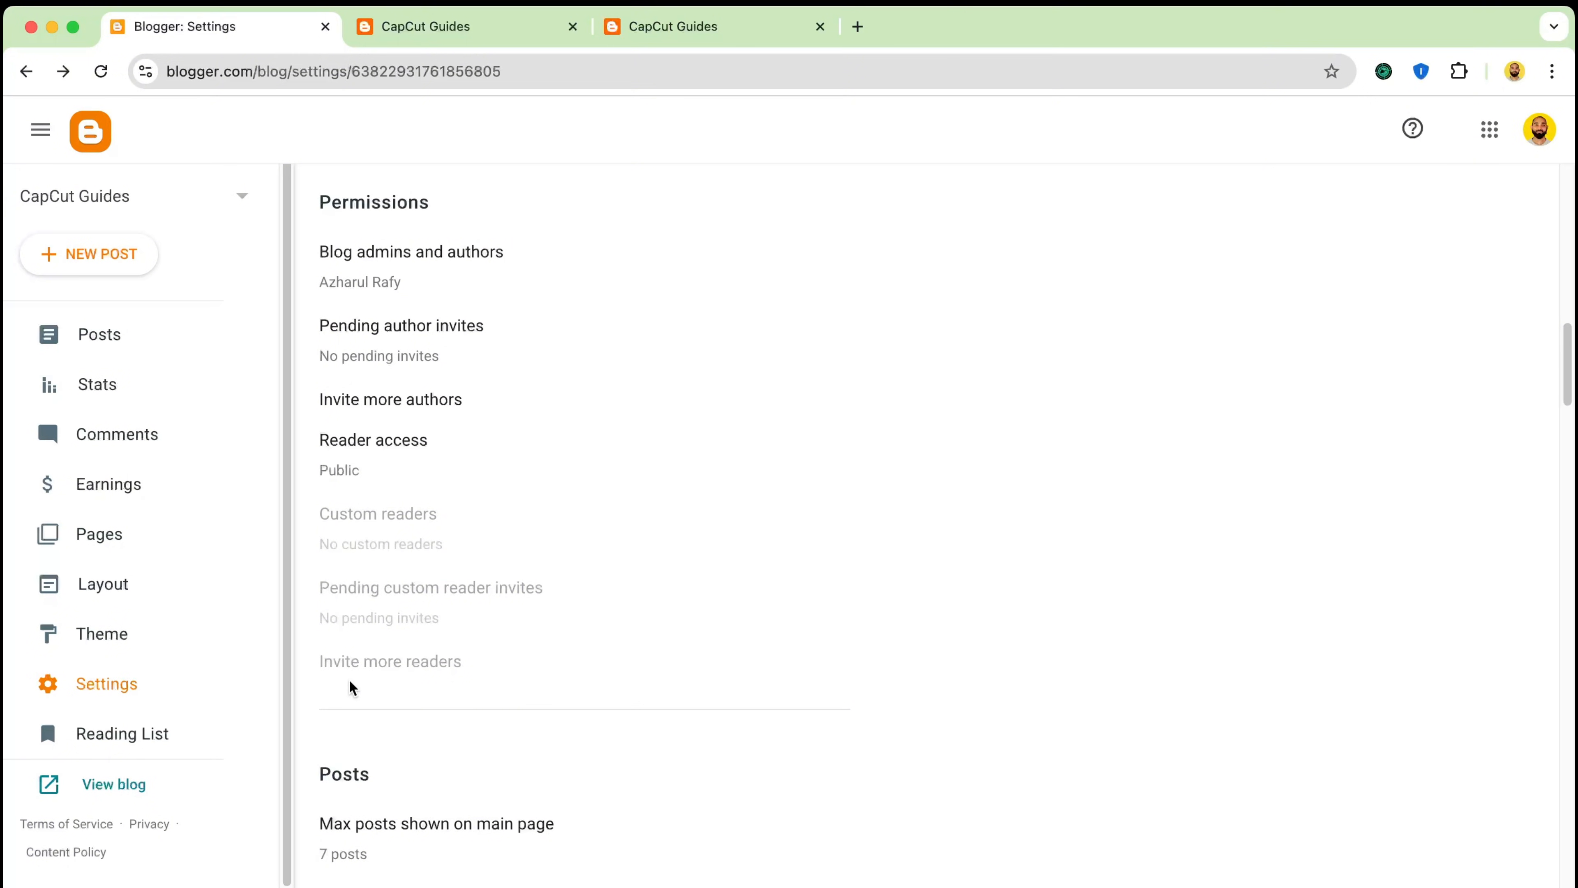
scroll(349, 678, down, 7)
scroll(350, 679, down, 3)
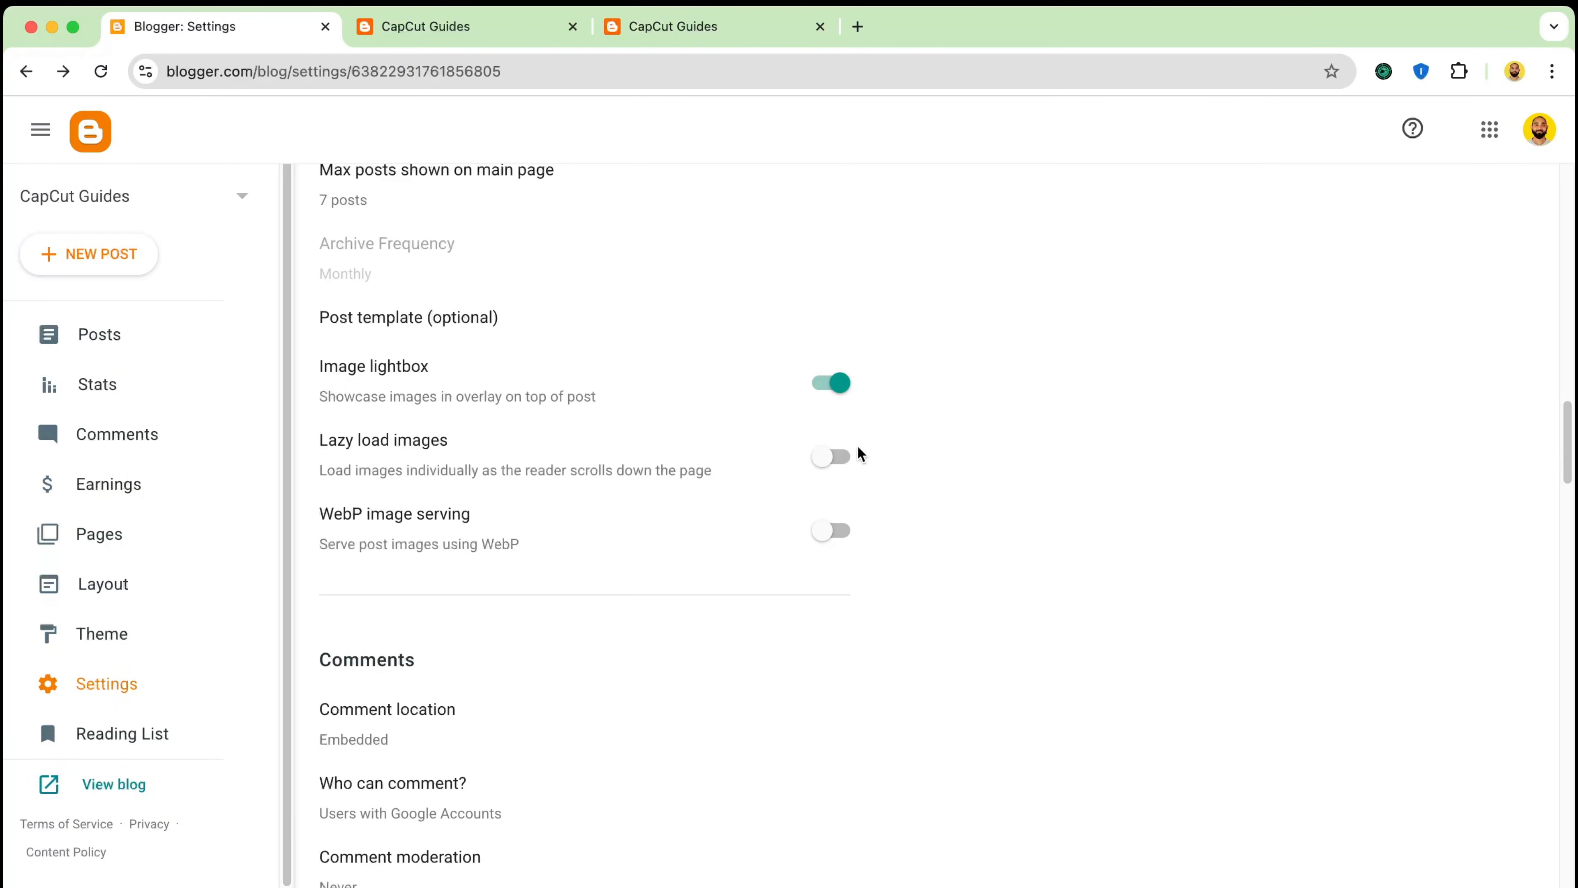
click(846, 455)
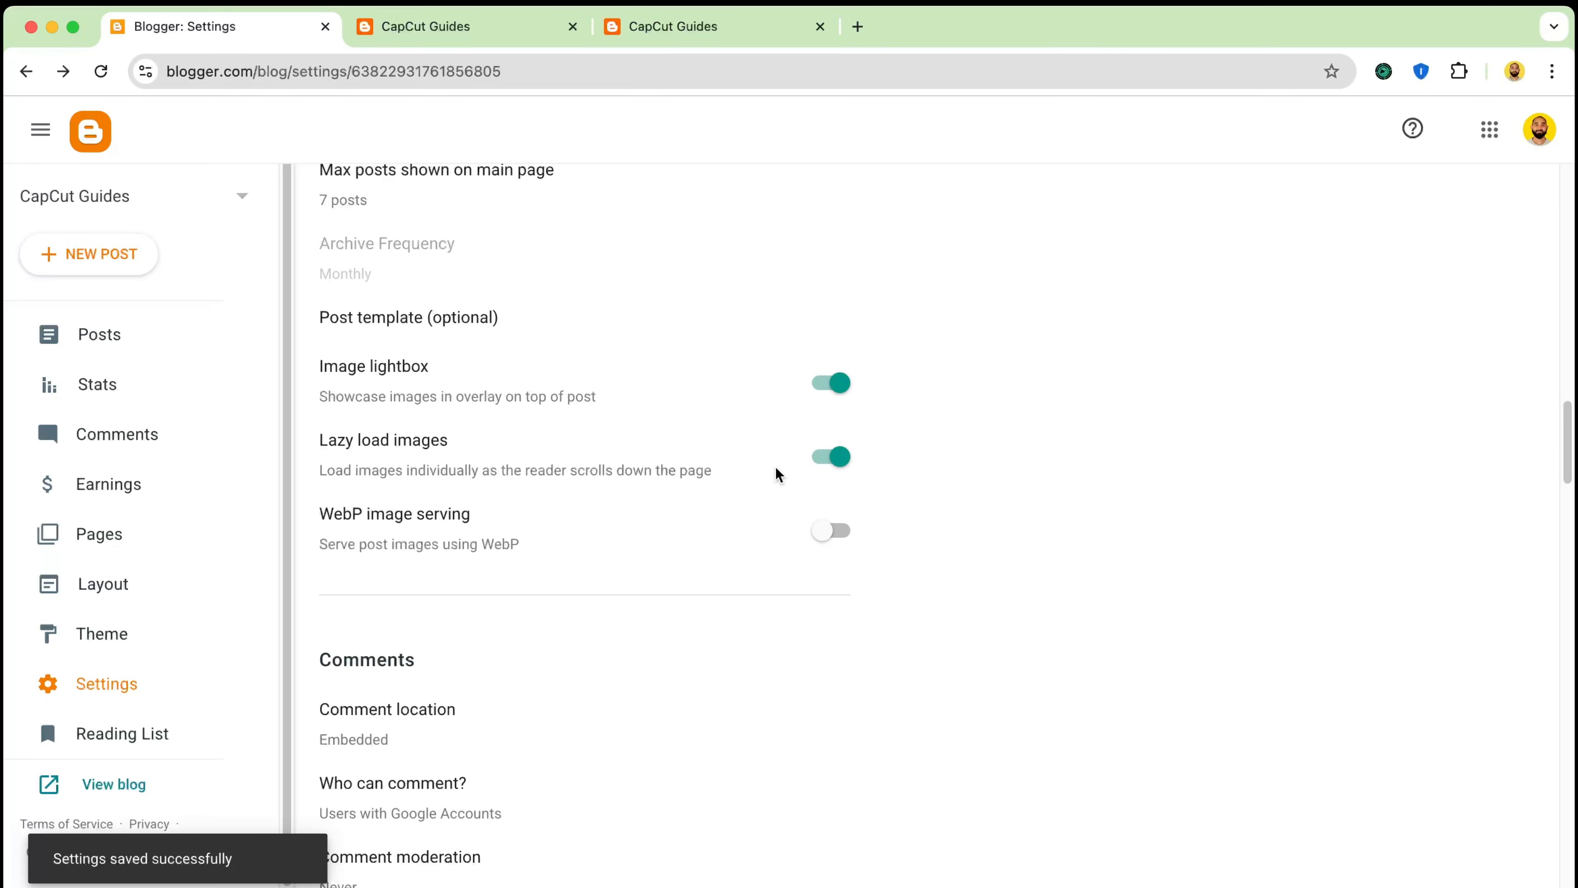
click(833, 456)
Review the settings for comments, email, meta tags, errors and redirects, and crawlers and indexing, down to Monetization
scroll(627, 553, down, 2)
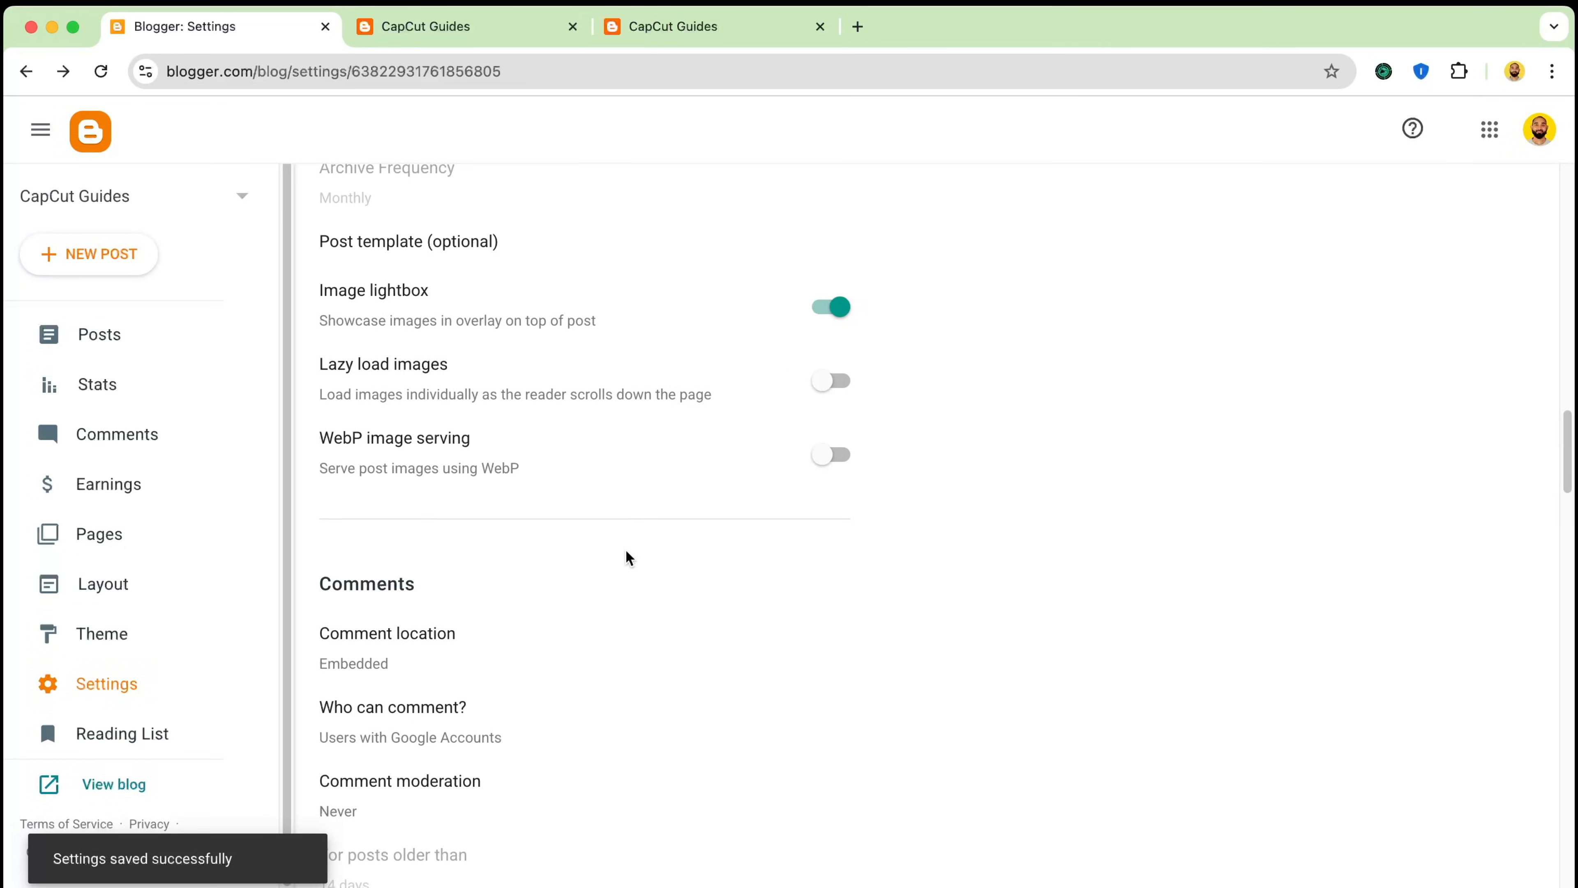
scroll(750, 467, down, 15)
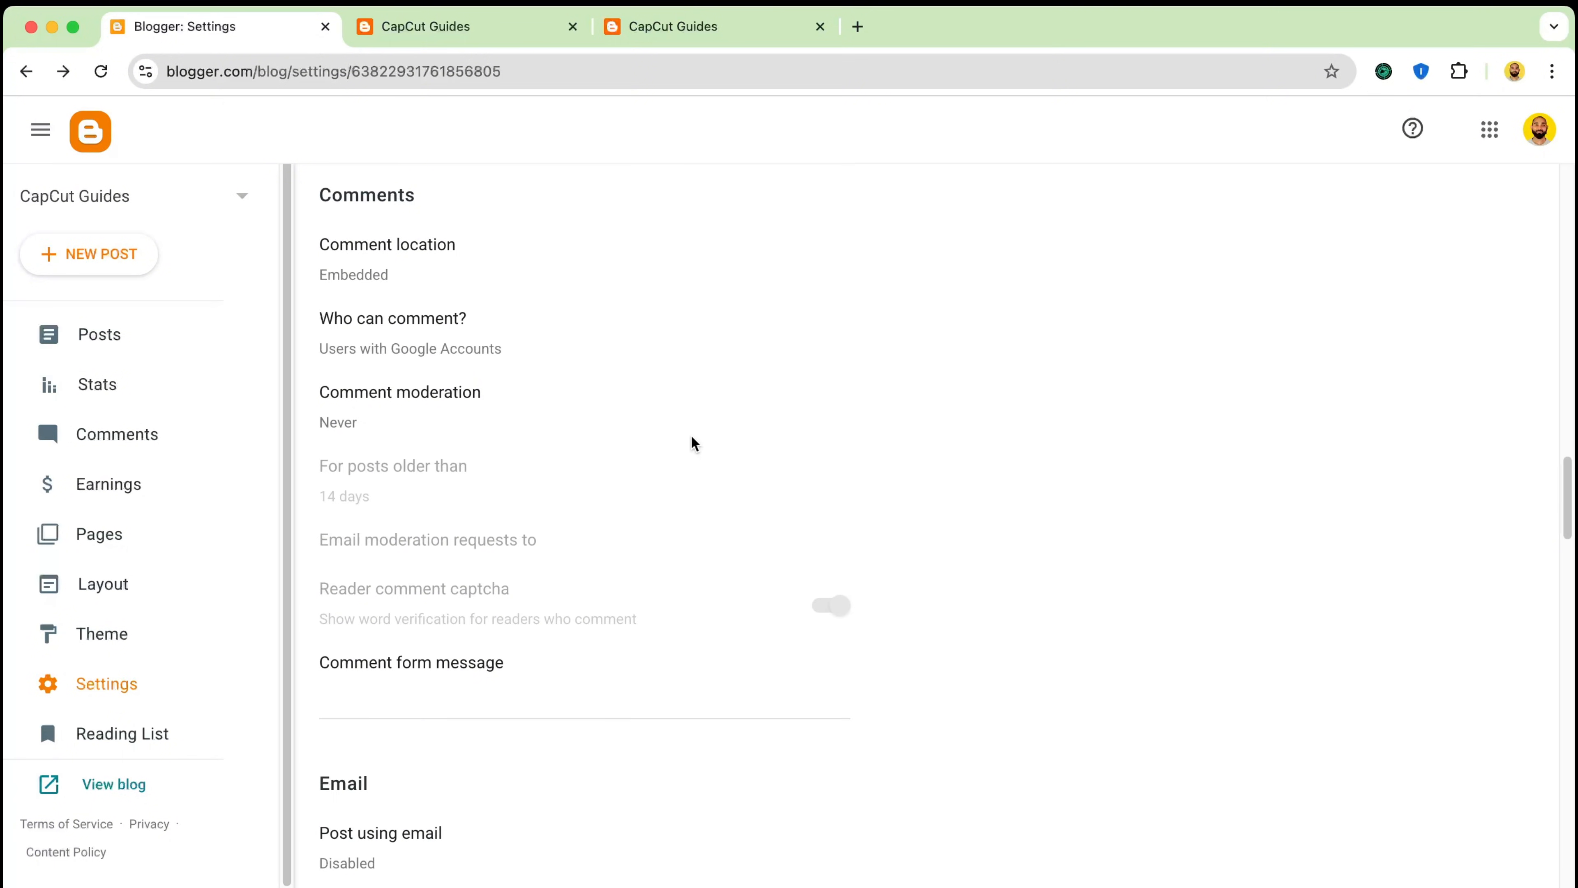
scroll(683, 451, down, 10)
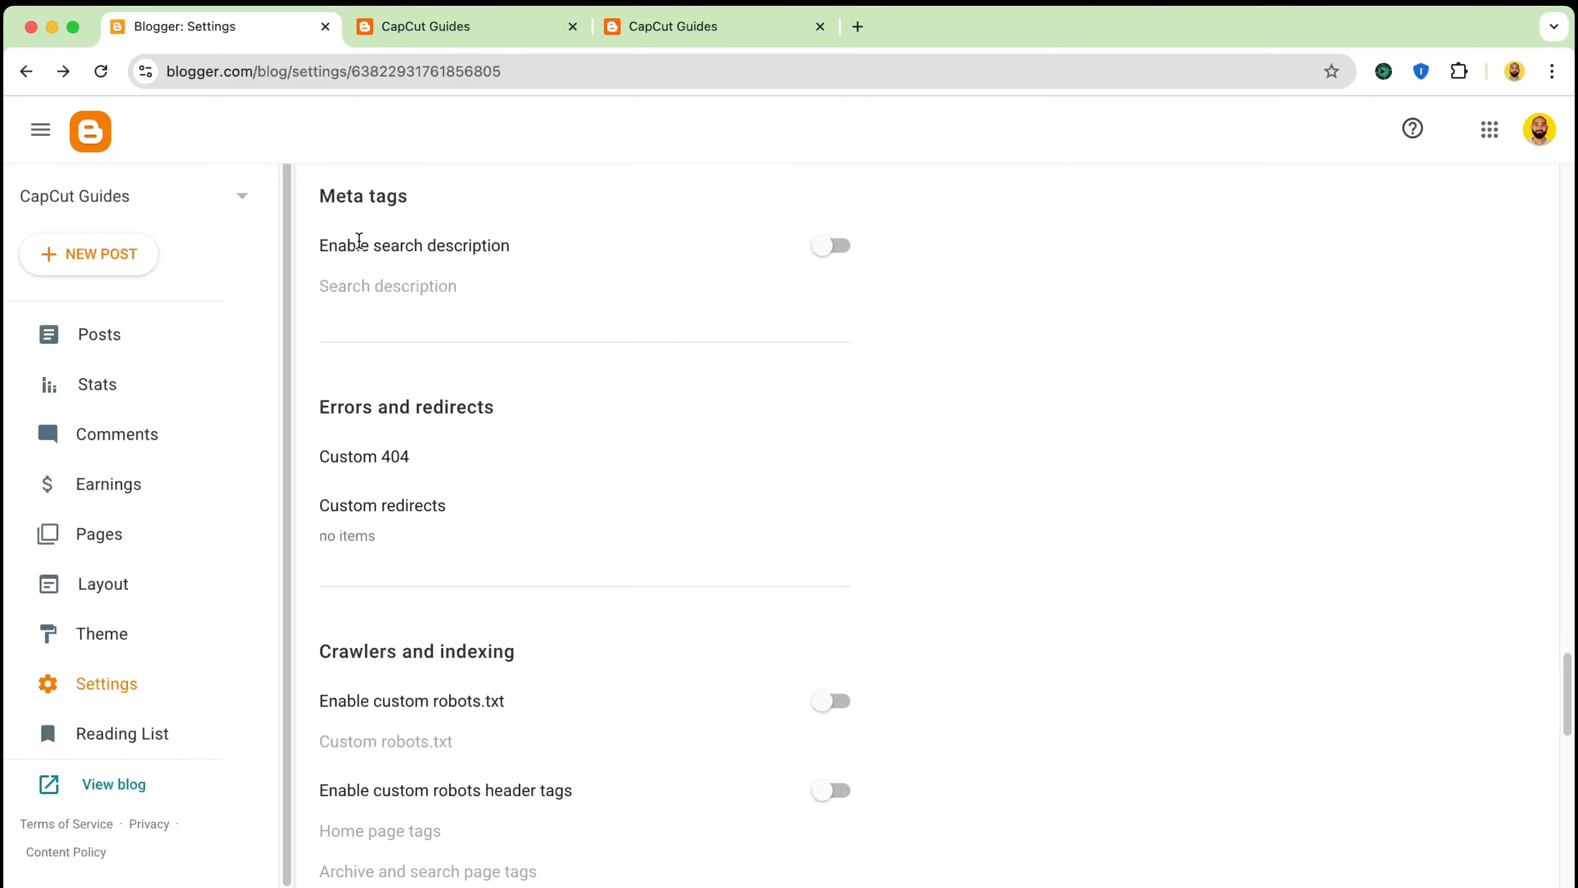
scroll(464, 392, down, 3)
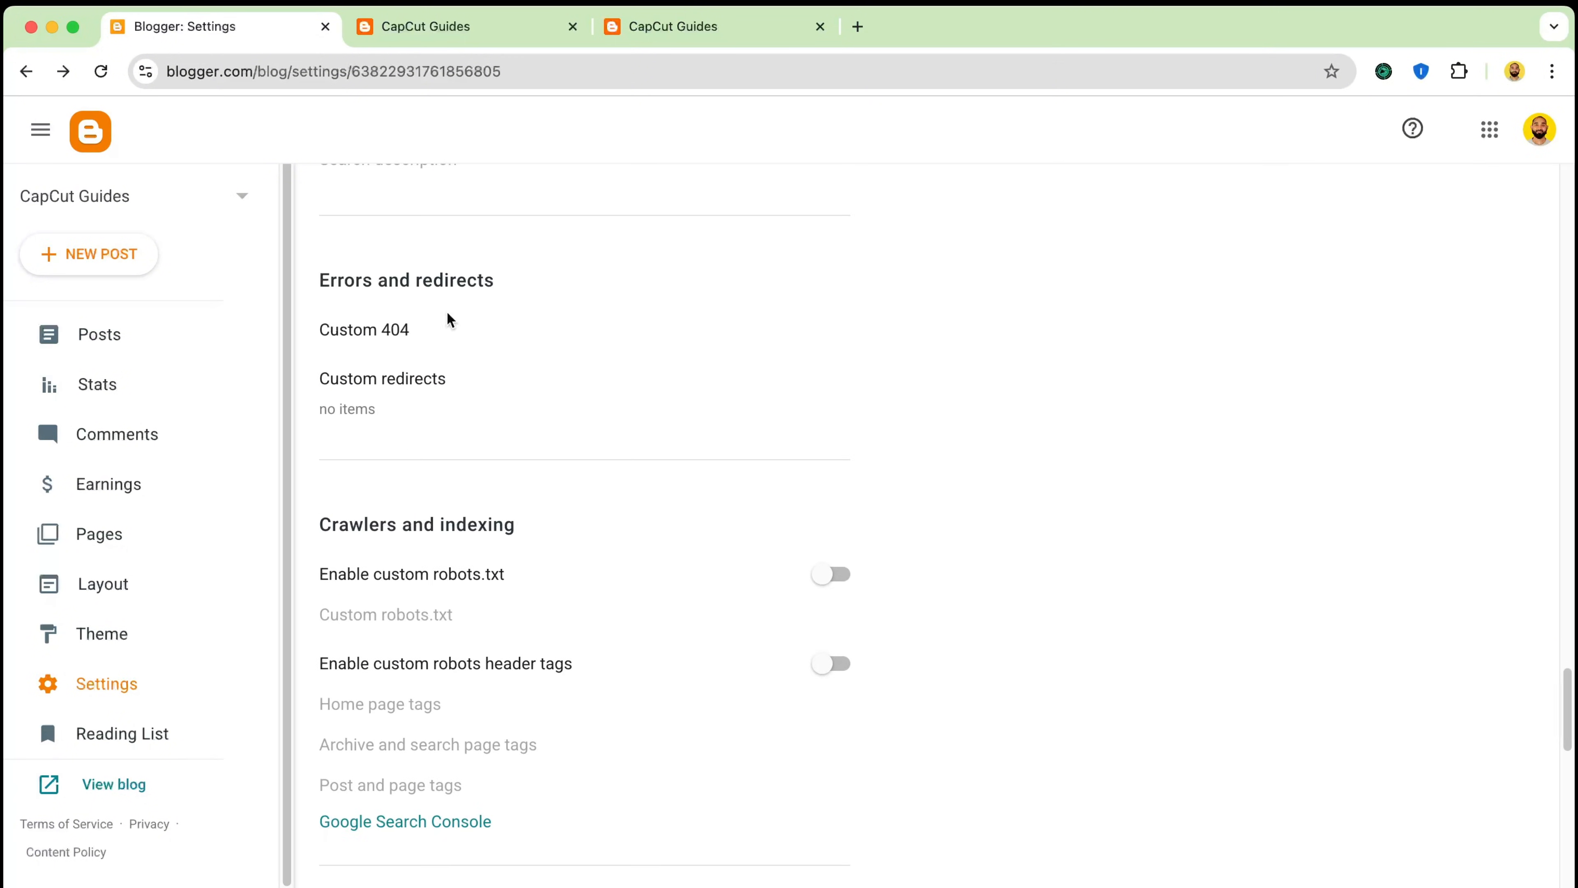
scroll(566, 400, down, 2)
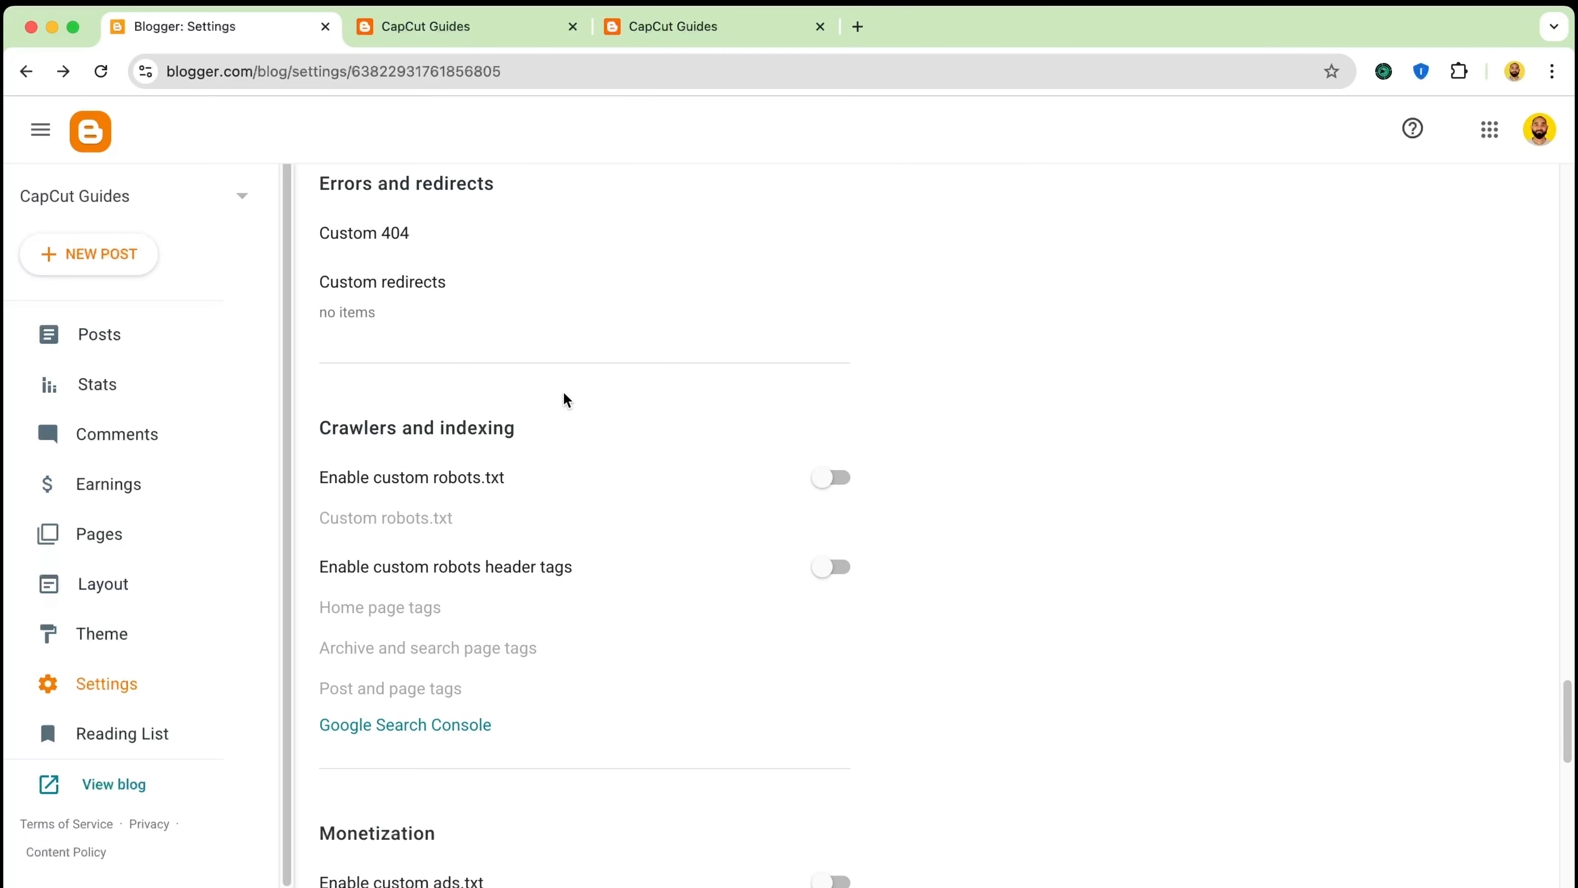
scroll(482, 565, down, 2)
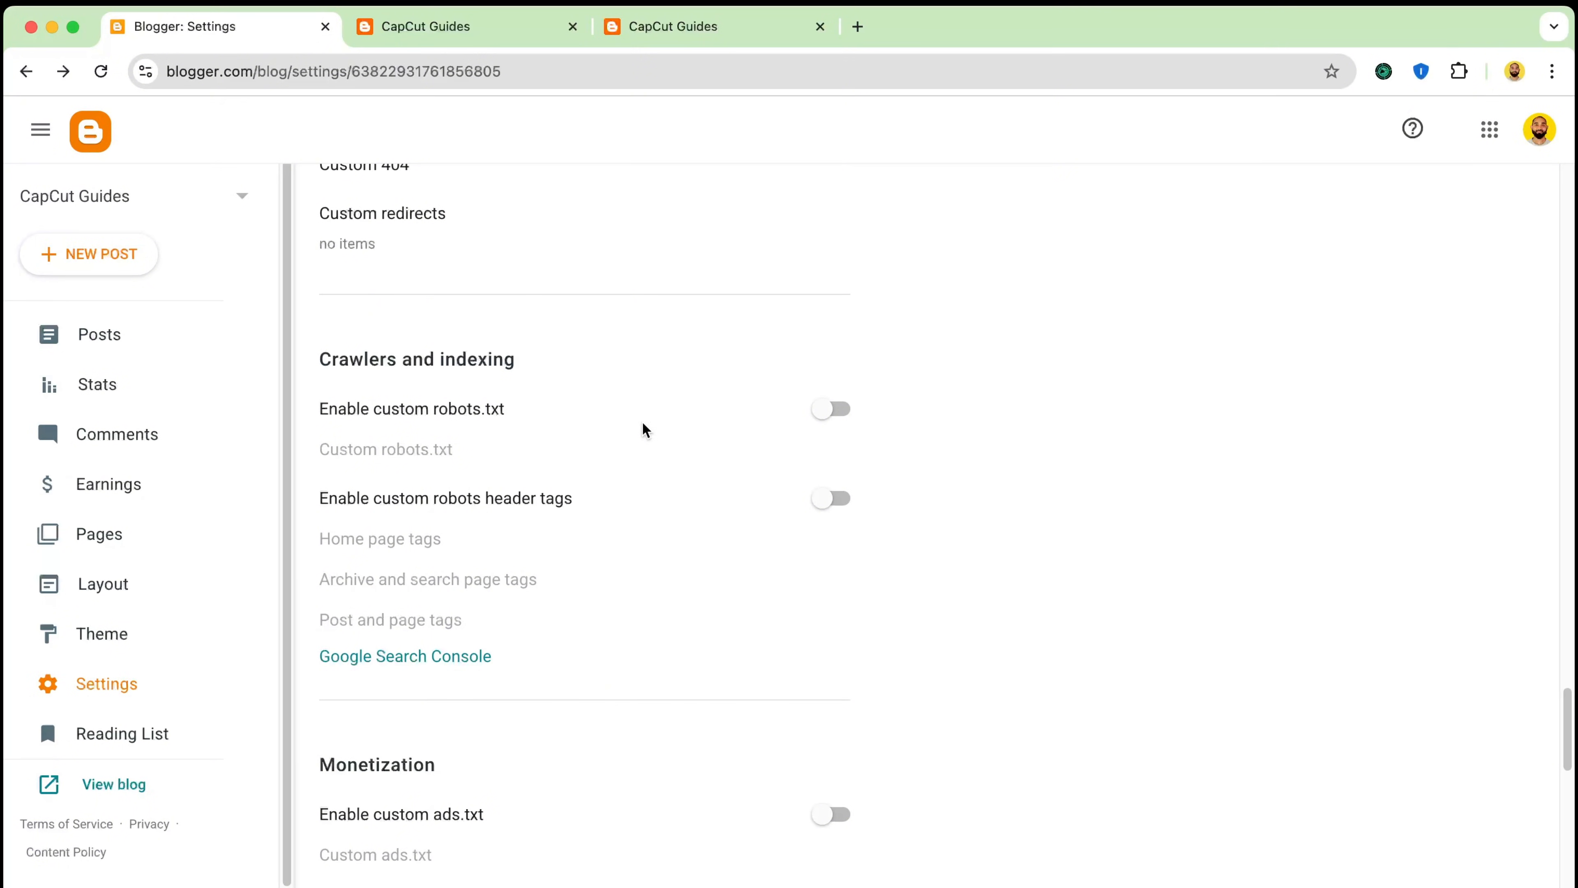
scroll(581, 694, down, 5)
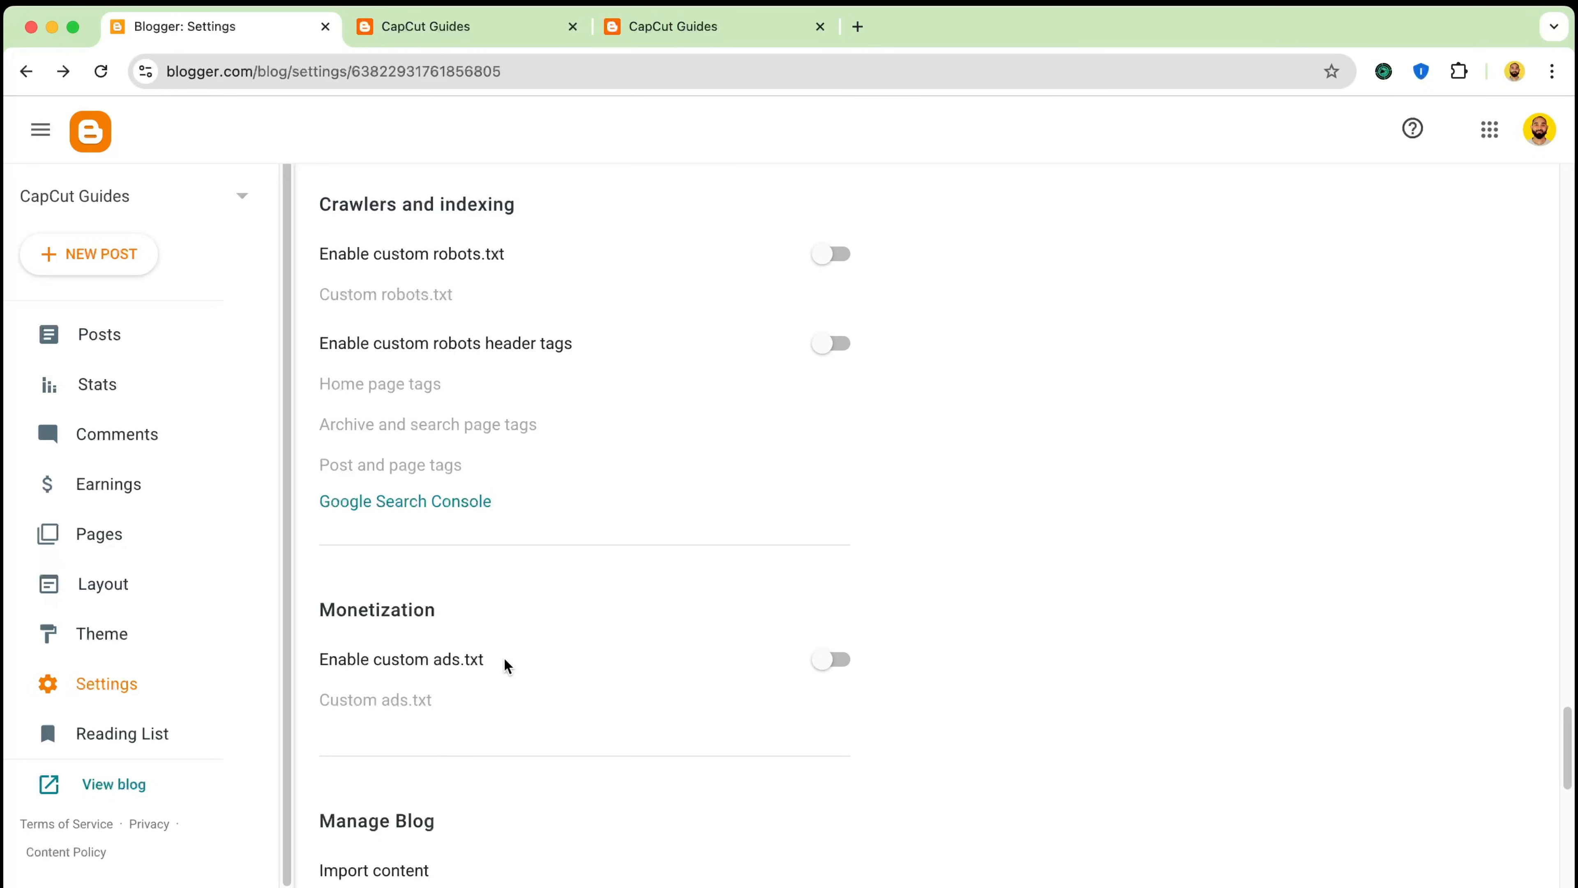
Examine the custom ads.txt option under Monetization, and view the Manage Blog and Site feed settings
double_click(473, 663)
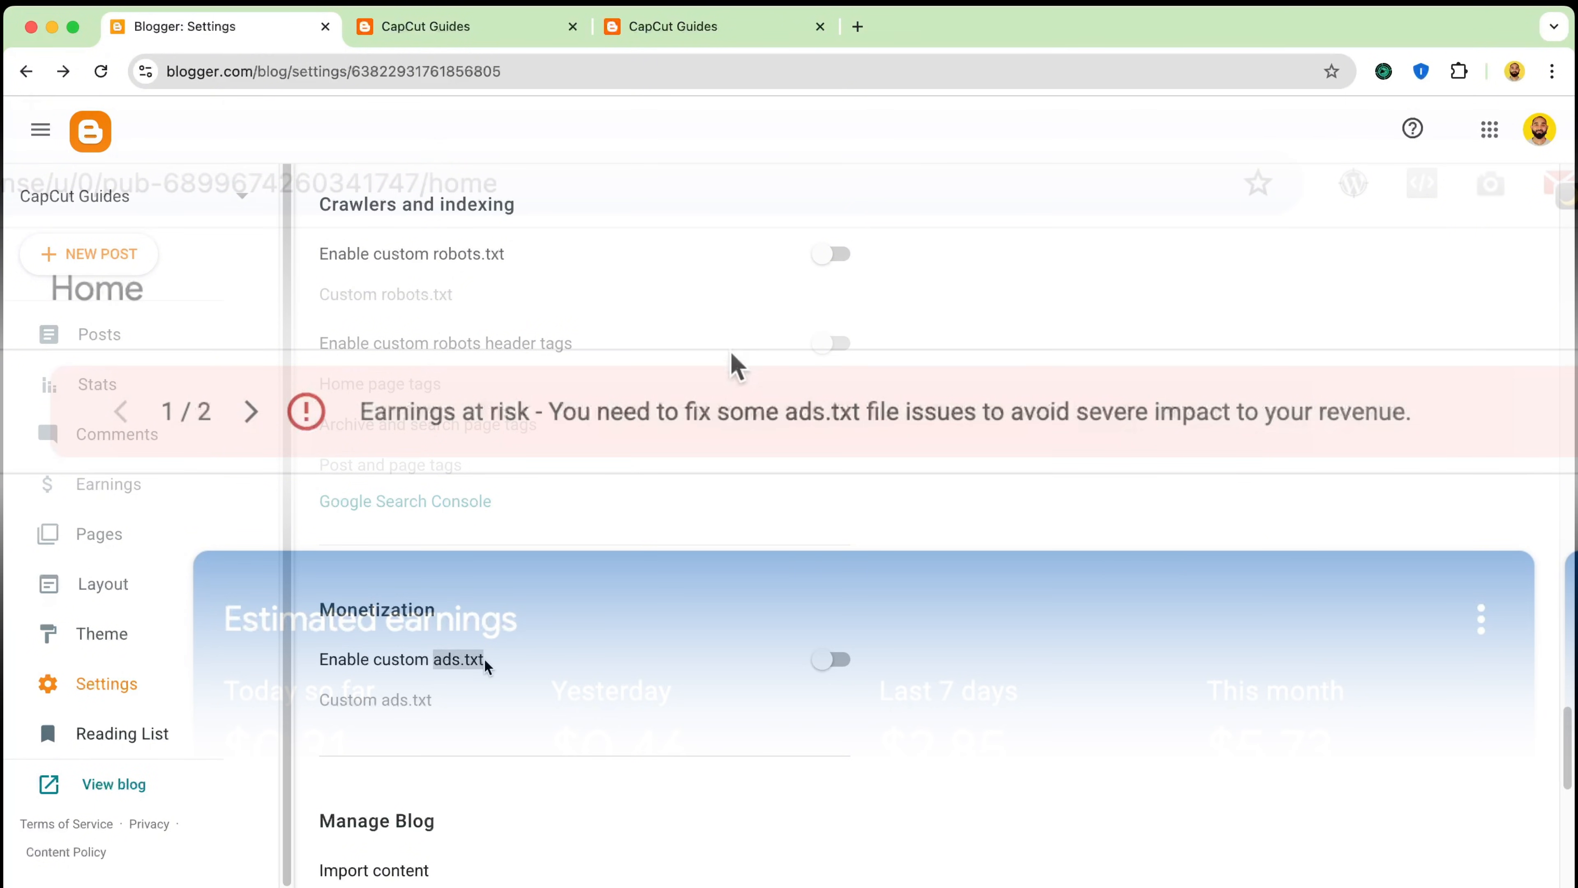
drag(392, 415, 993, 413)
scroll(472, 688, down, 10)
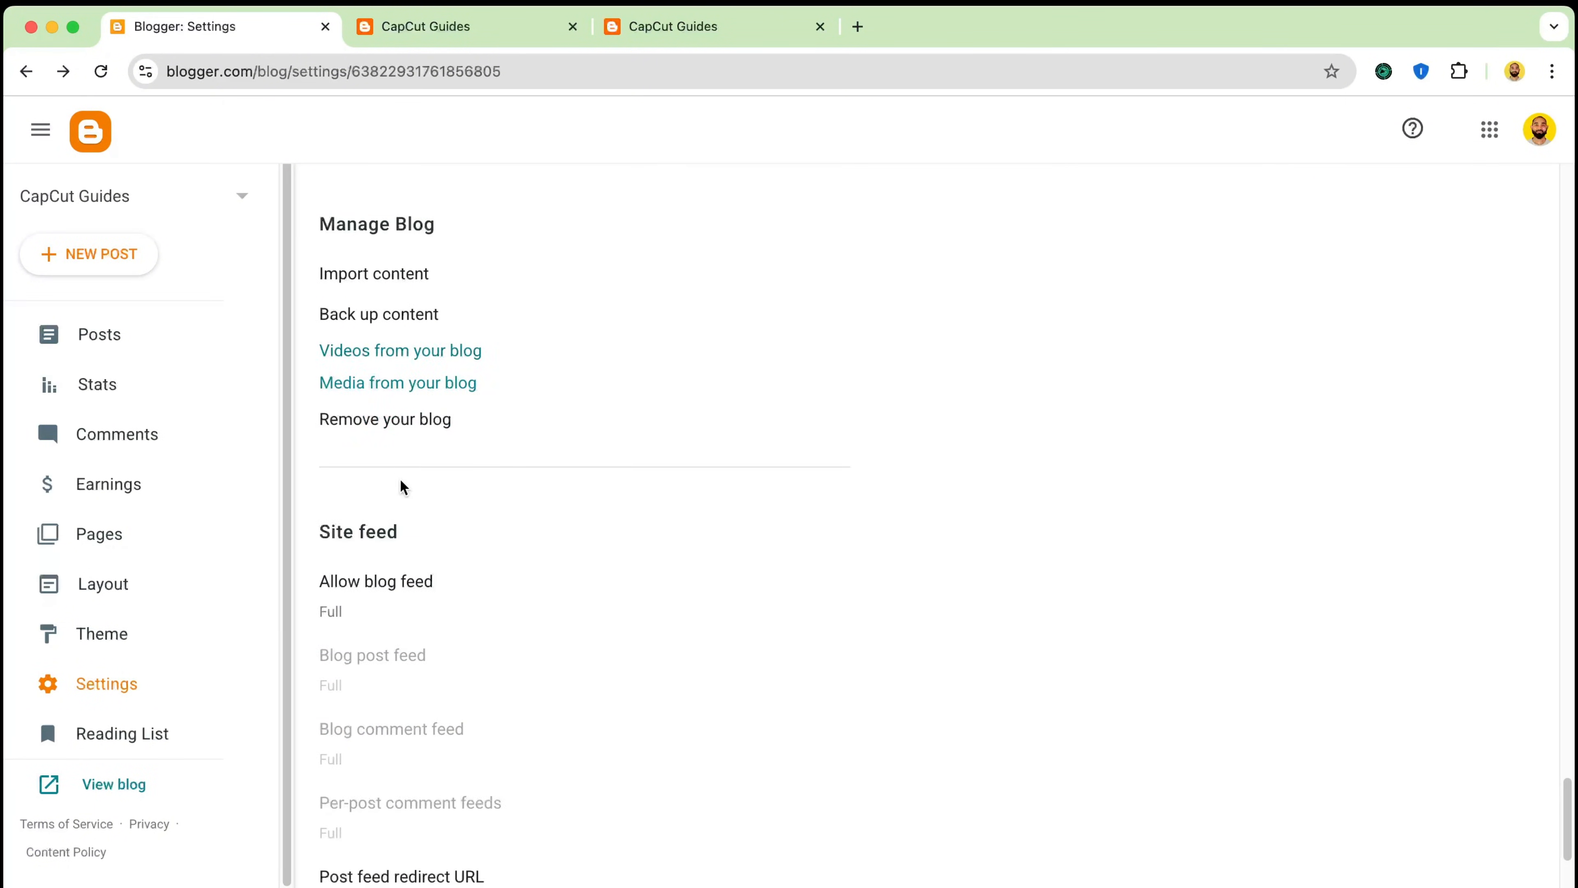
Skim through the whole settings page again, from Basic down to the Site feed and General sections
scroll(403, 488, down, 6)
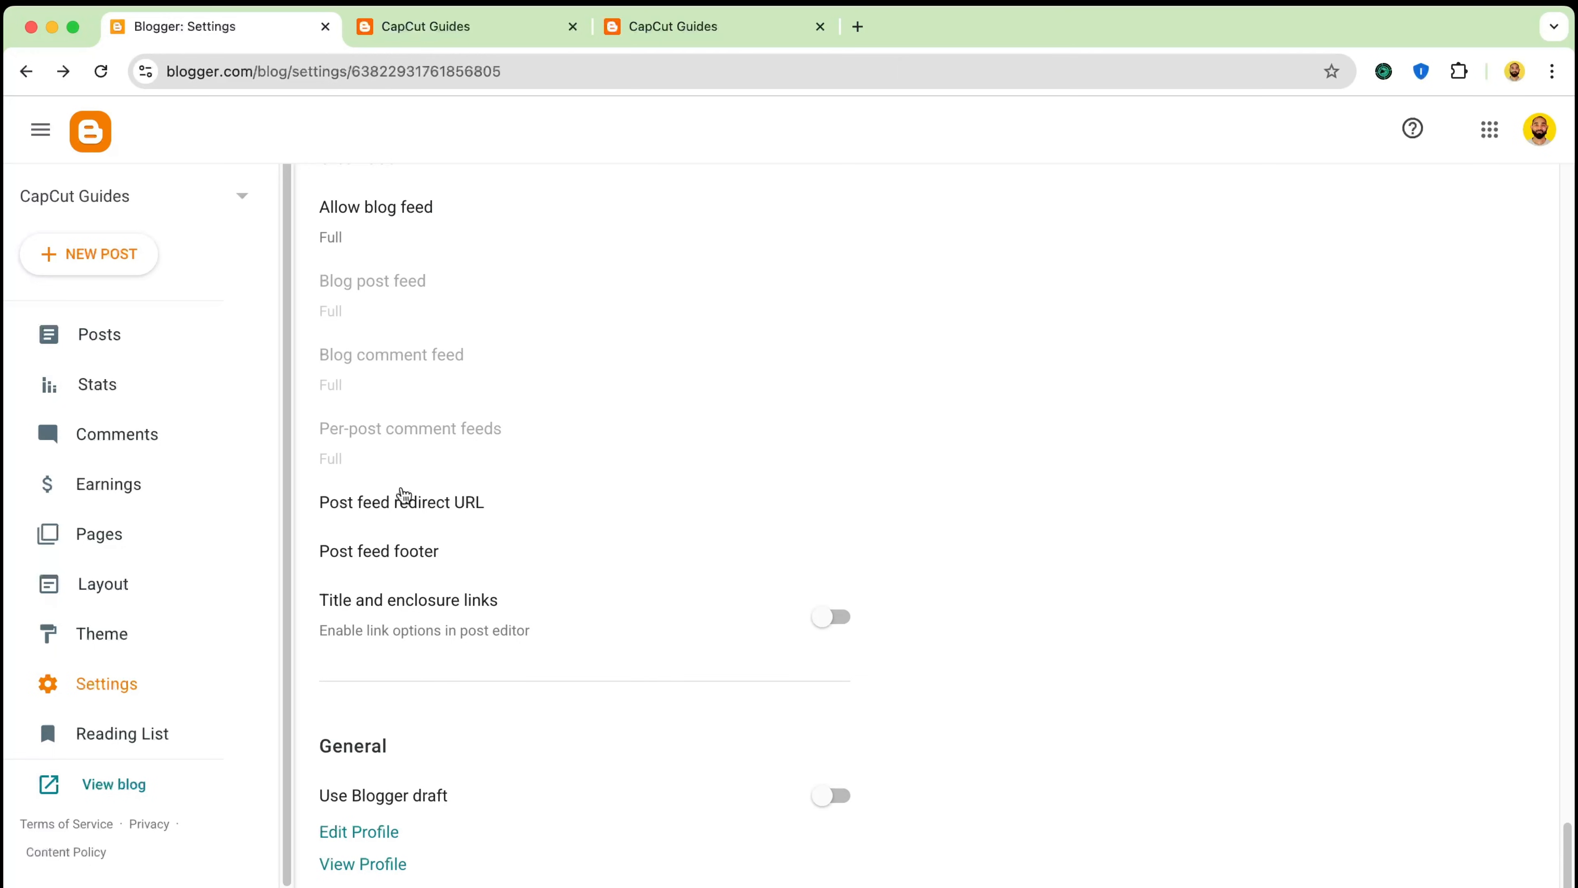
scroll(477, 274, up, 20)
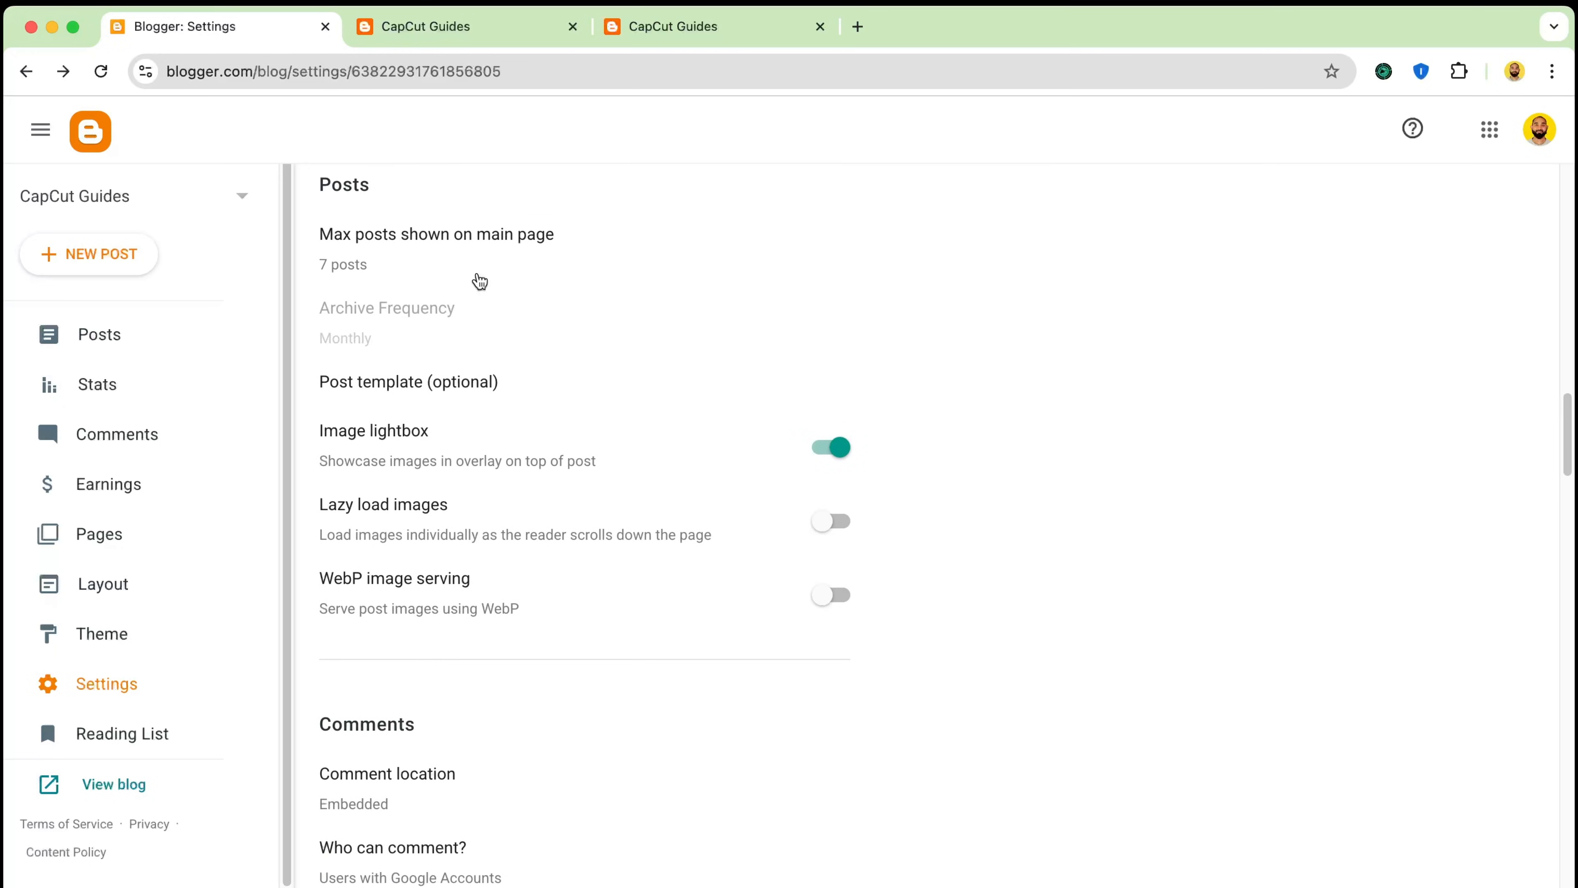
scroll(555, 233, up, 20)
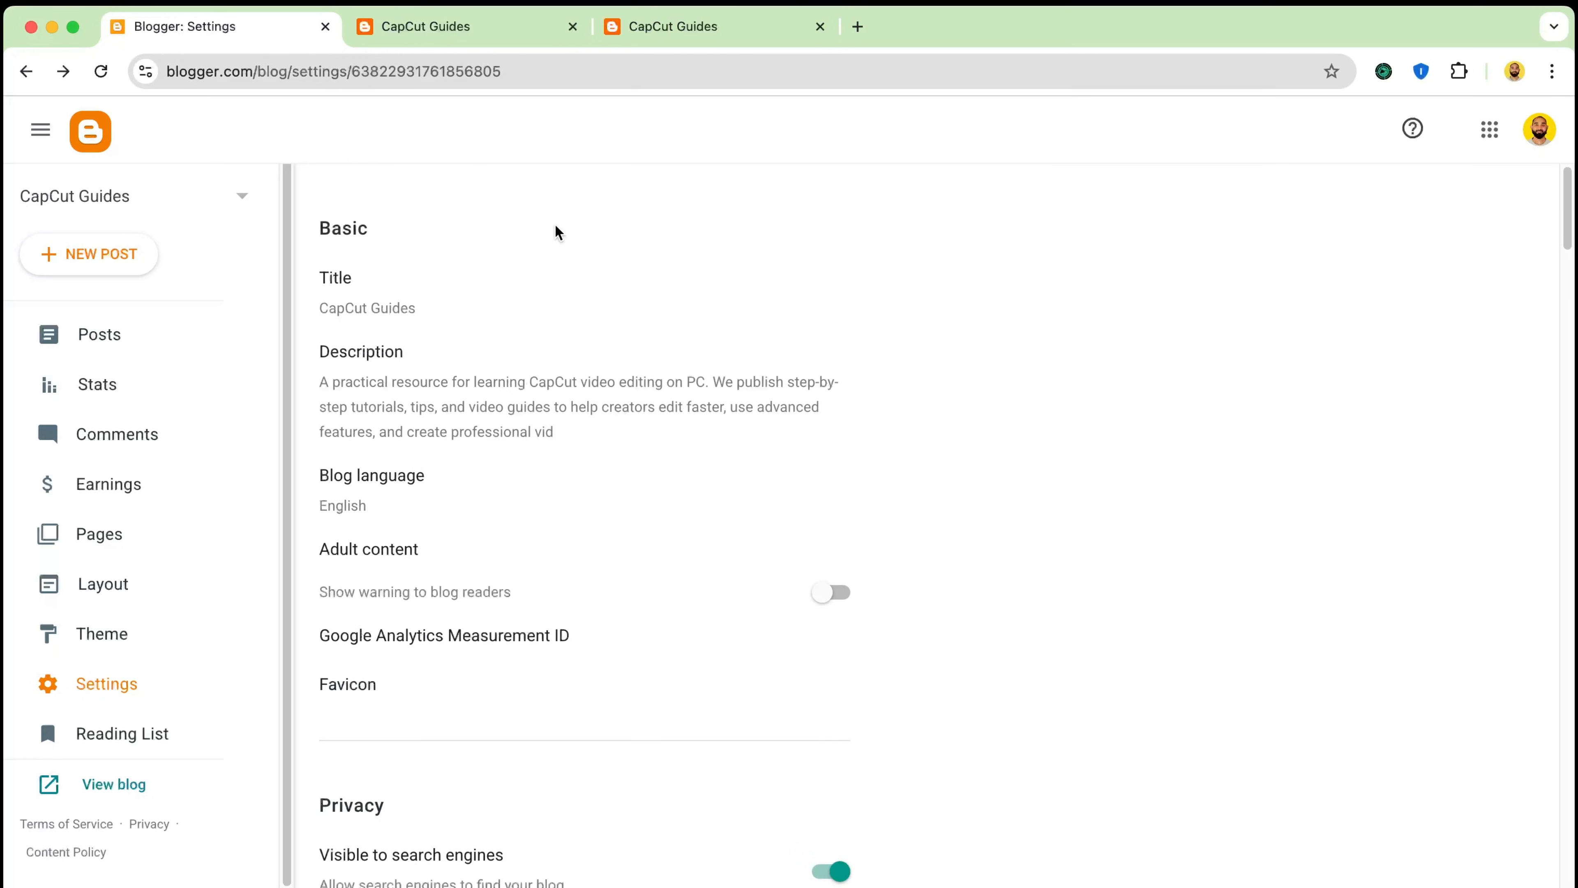
scroll(476, 574, down, 20)
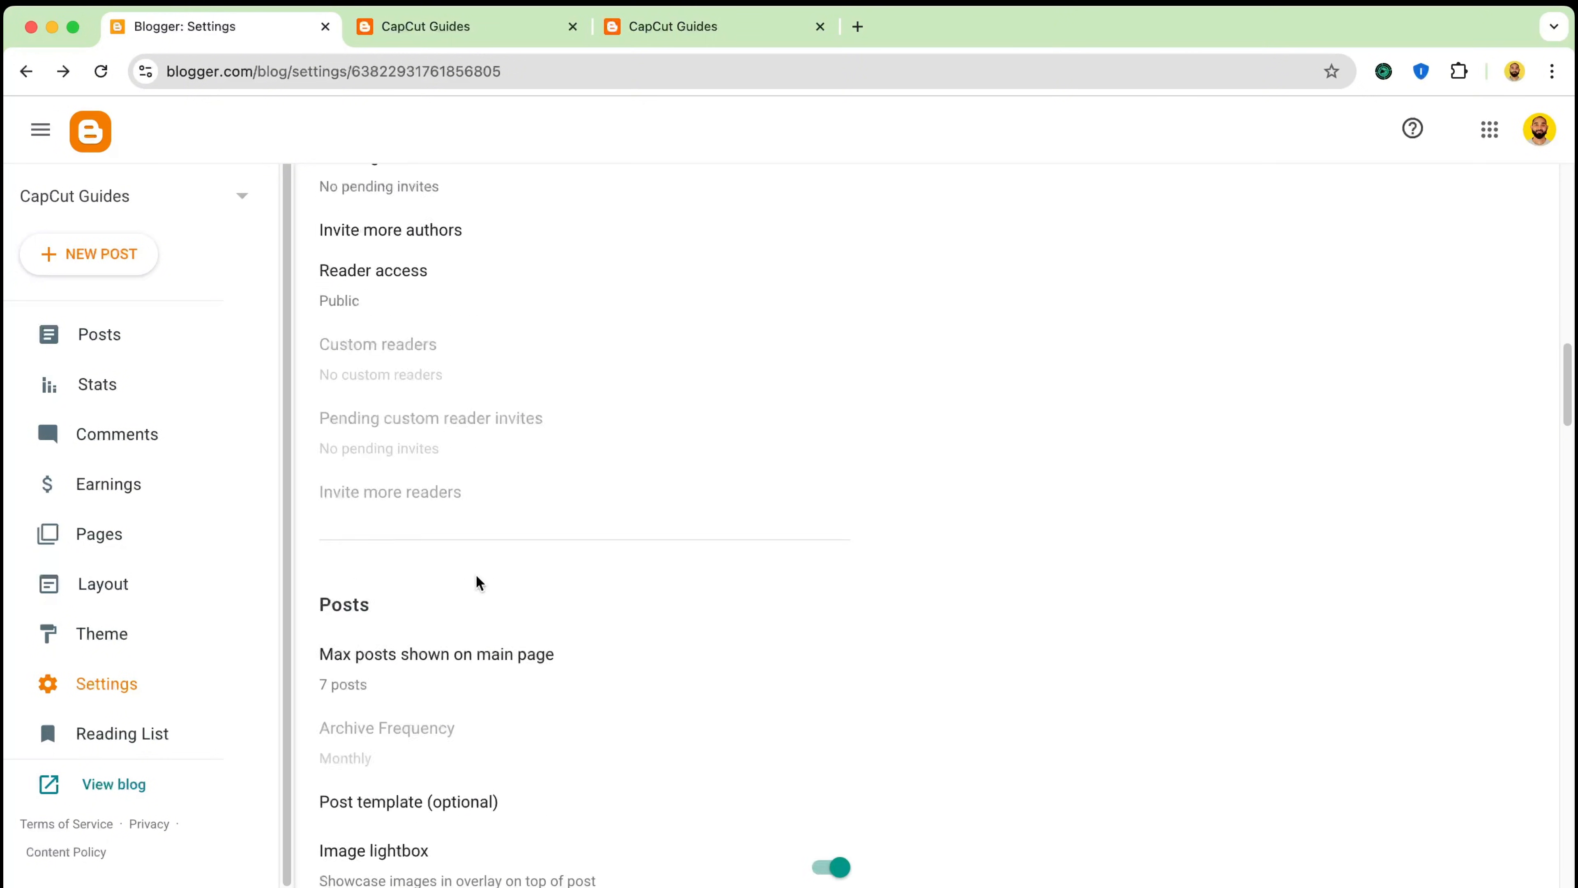
scroll(488, 572, down, 5)
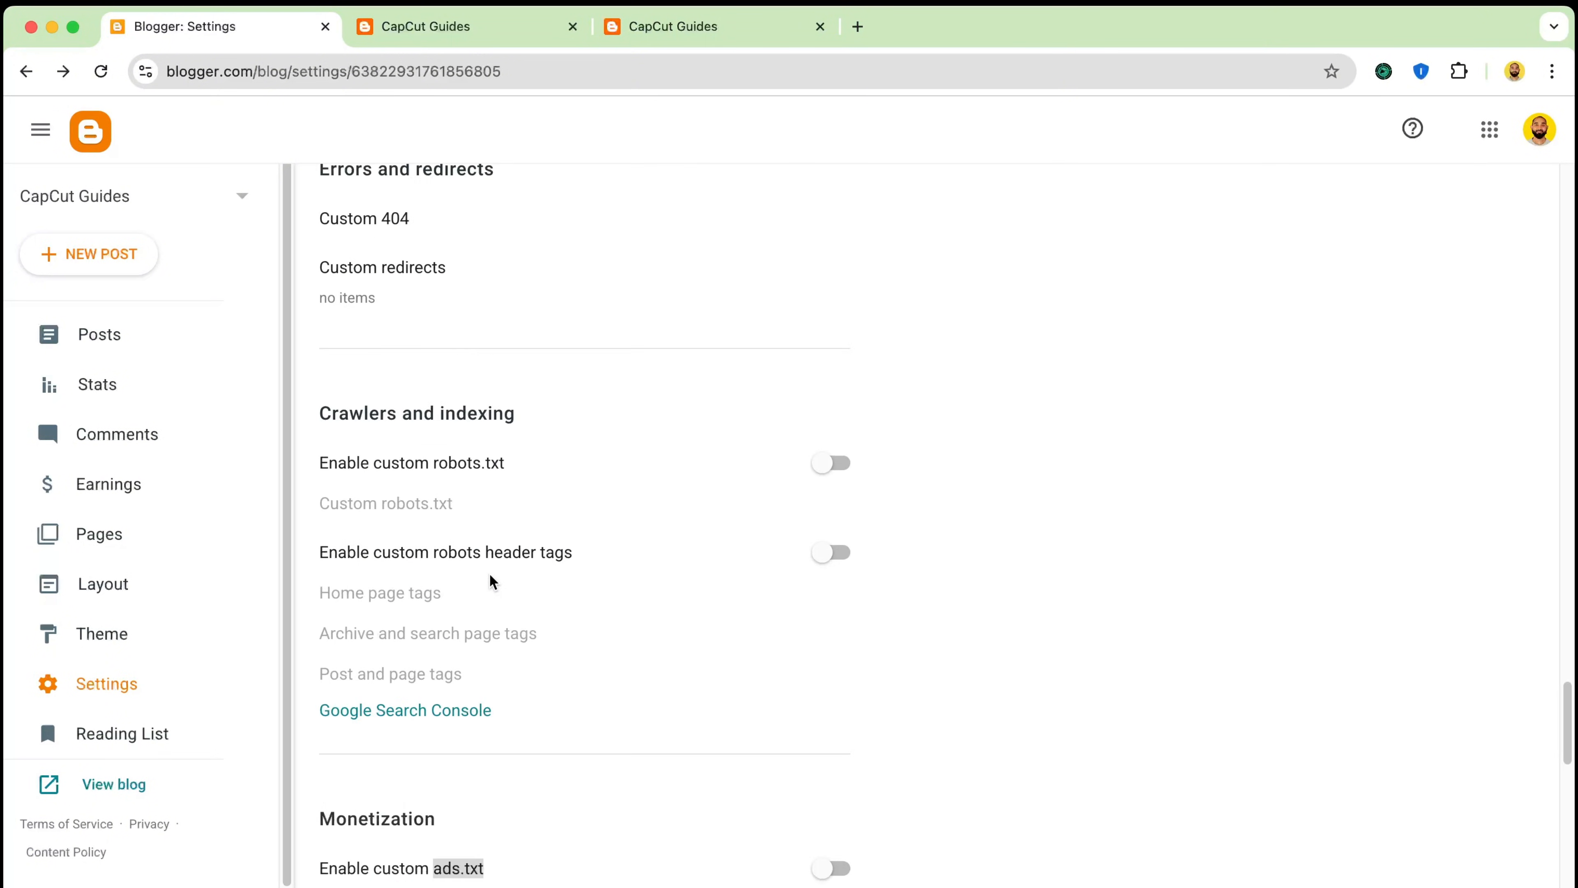
scroll(490, 575, down, 10)
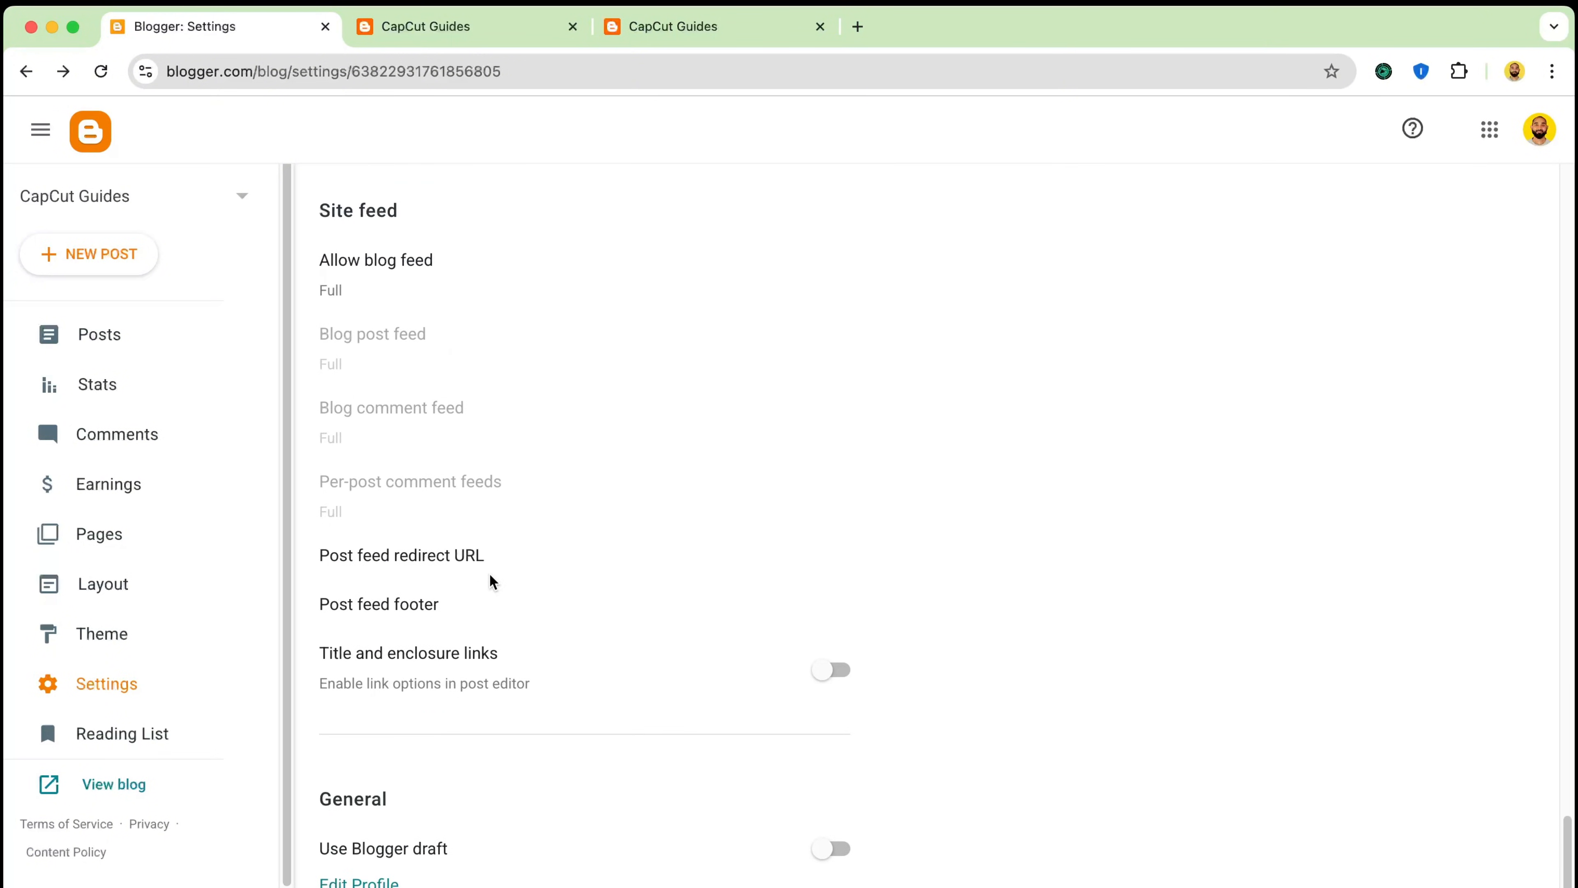
scroll(432, 372, up, 20)
scroll(432, 371, up, 15)
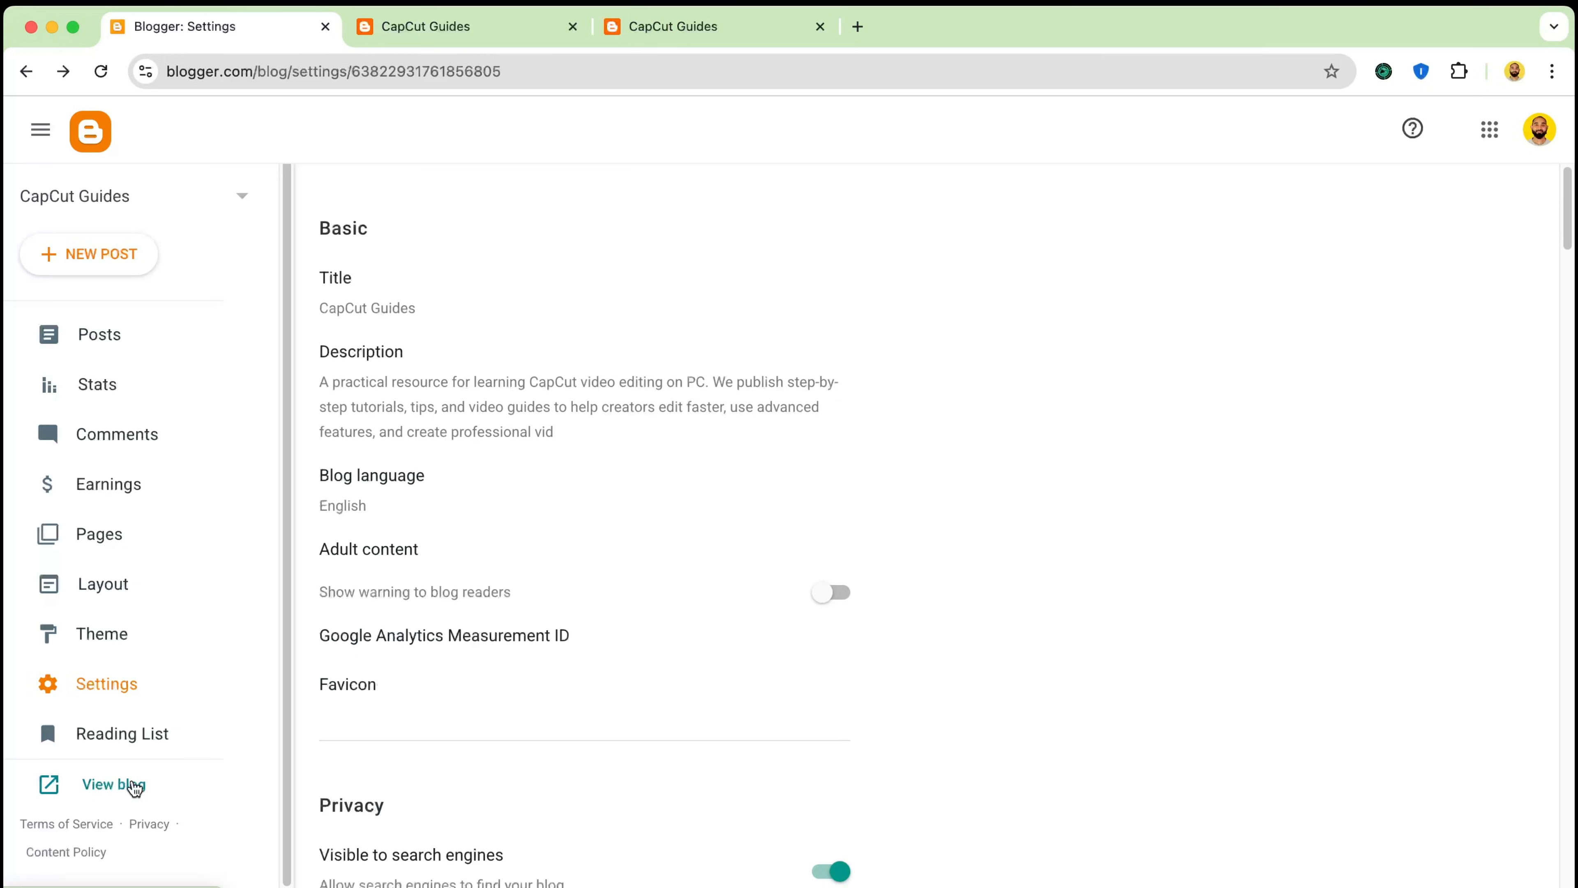
View the live blog and read through its post "How to Track Objects with CapCut PC Video Editor (Step-by-Step Guide)", down to the comment field
click(127, 784)
click(922, 28)
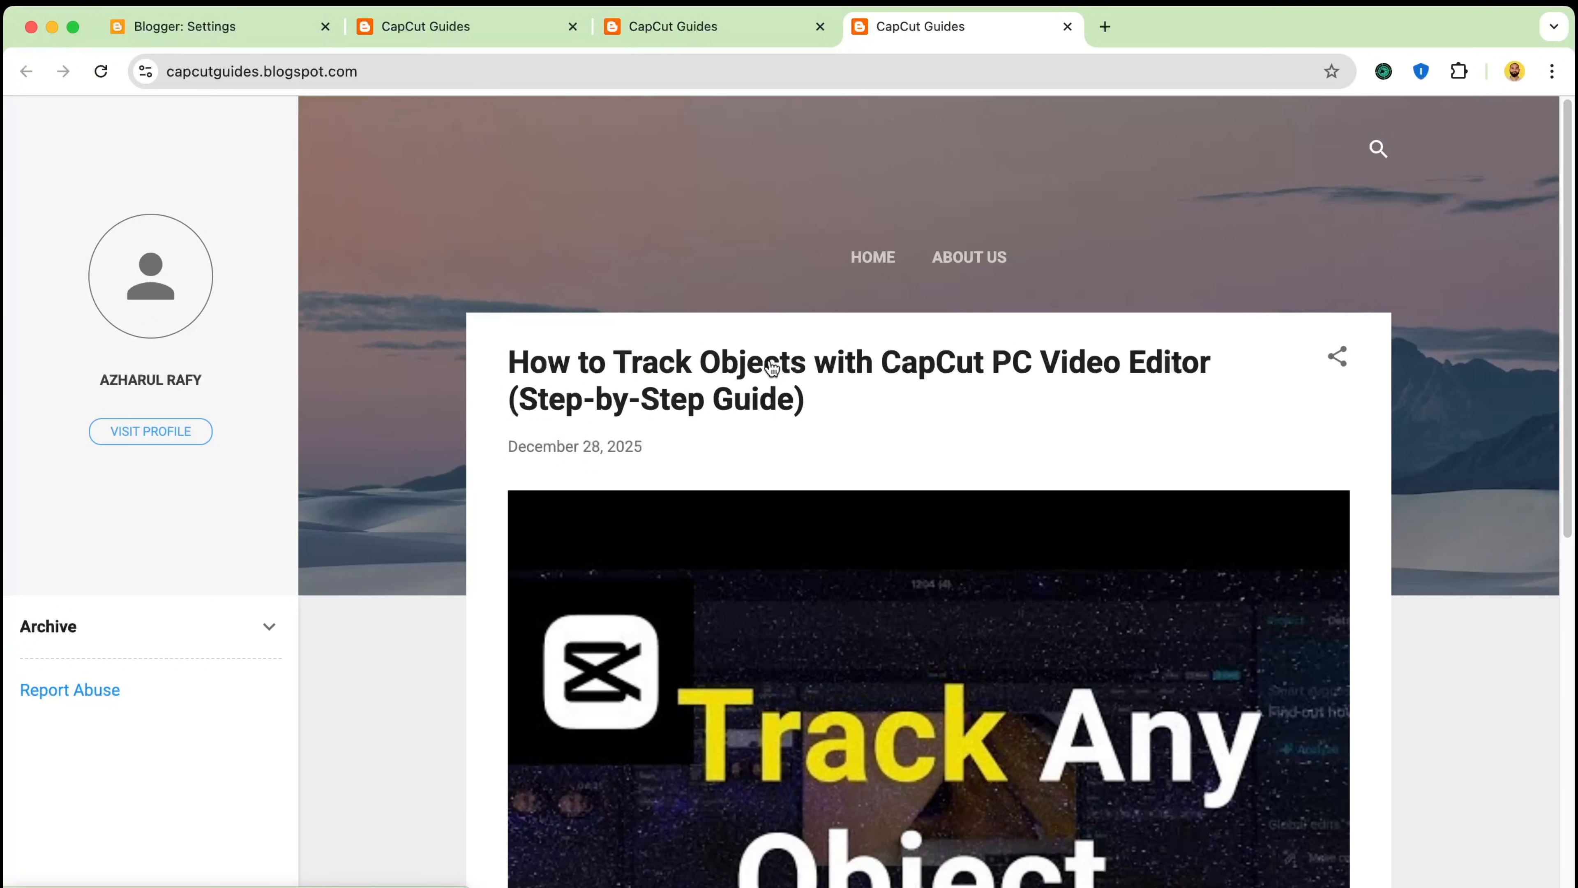
click(751, 363)
scroll(535, 638, down, 5)
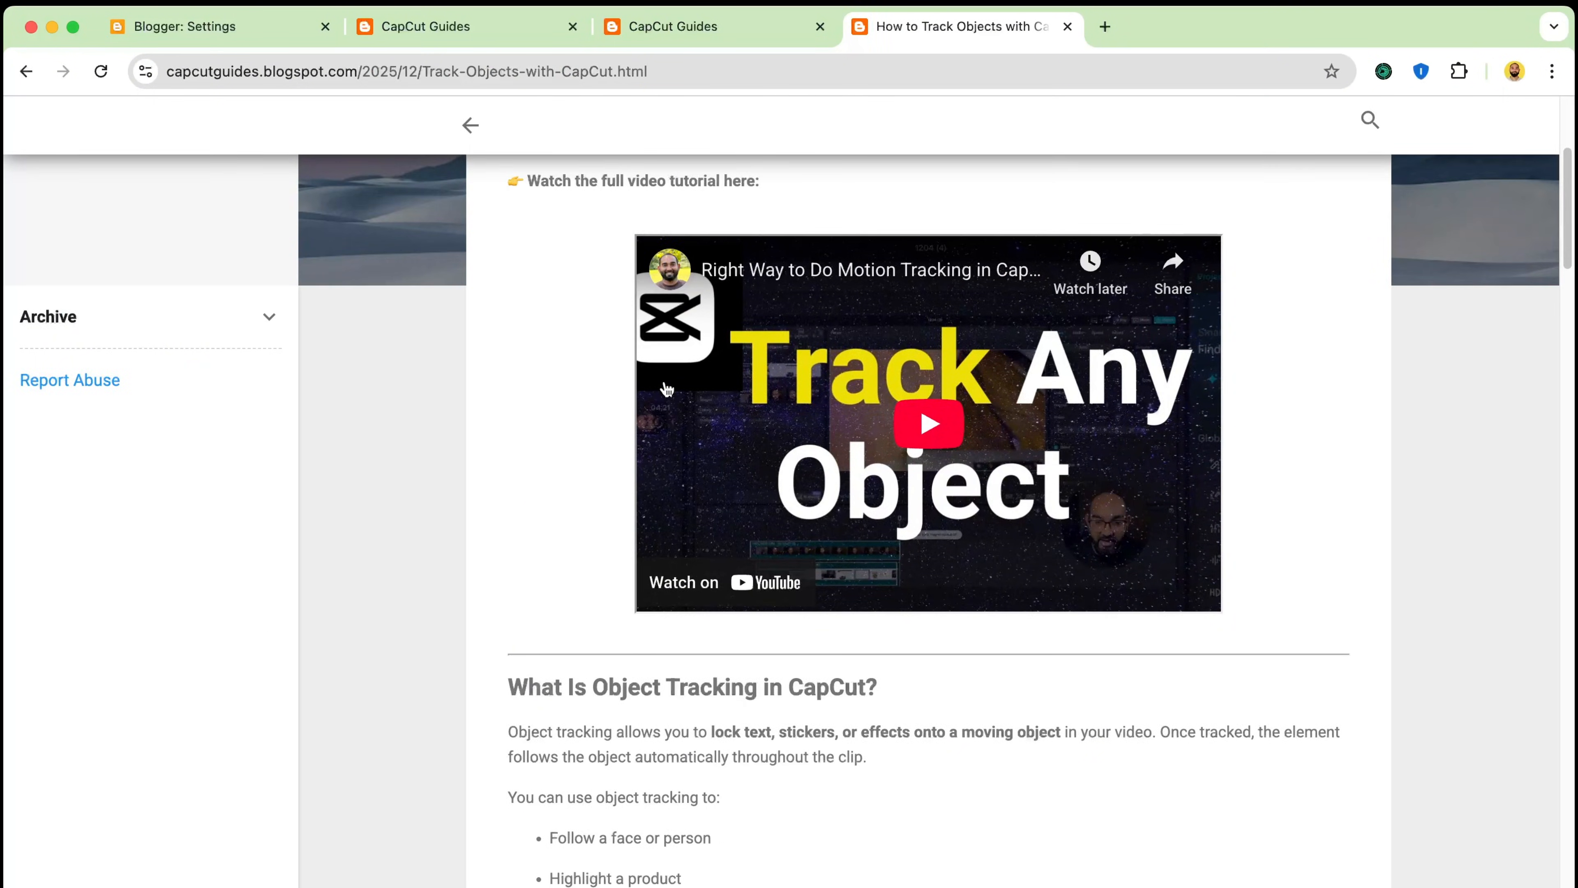
scroll(554, 577, down, 10)
scroll(552, 571, down, 10)
scroll(541, 491, up, 5)
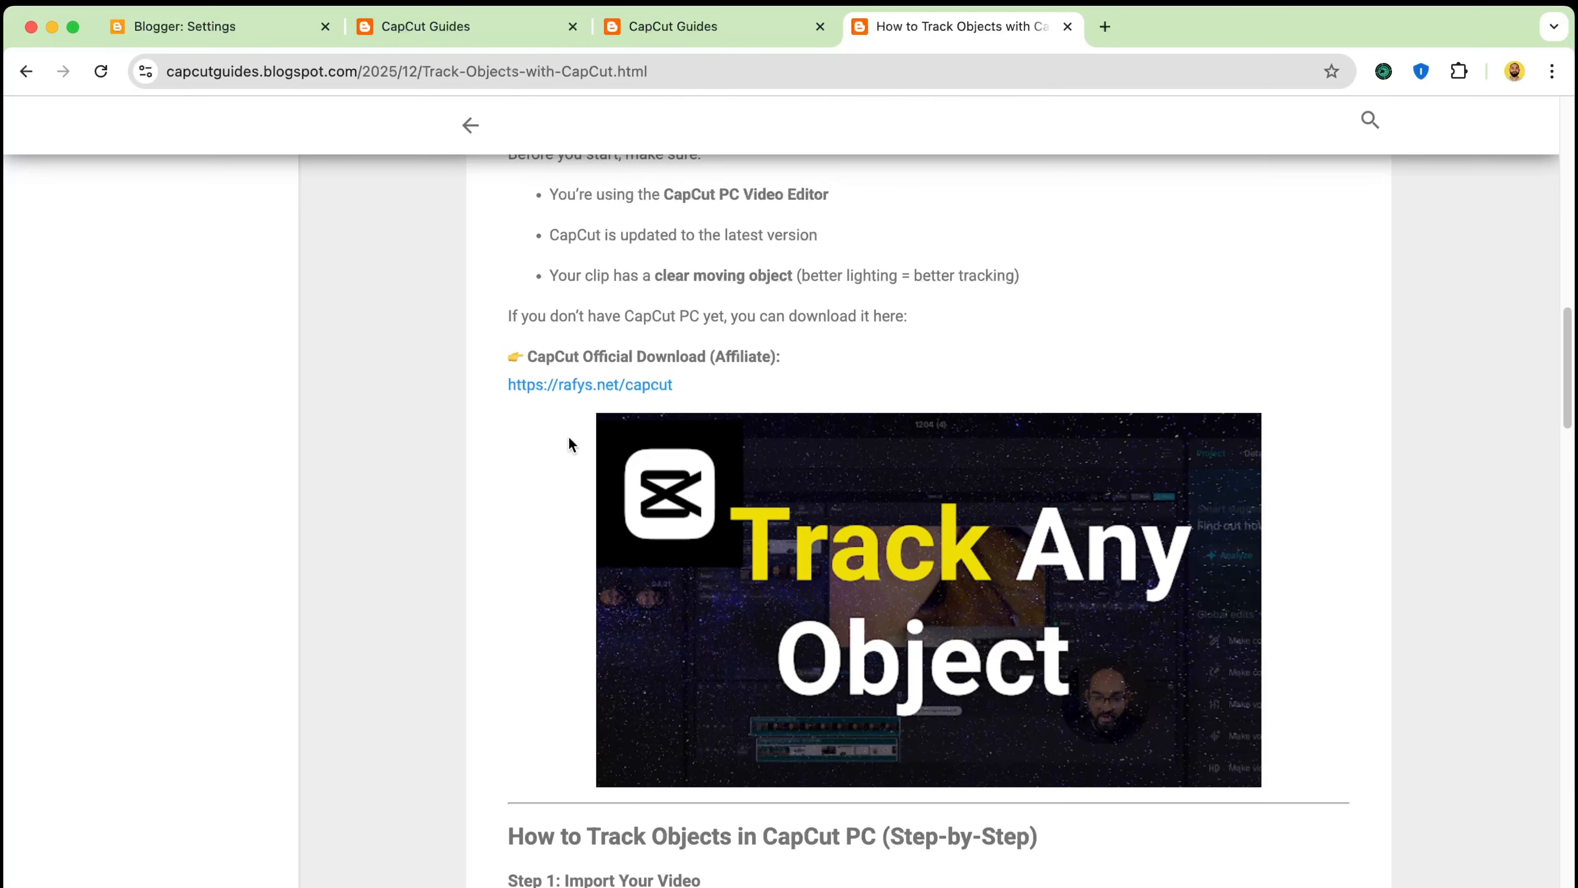
scroll(479, 690, down, 20)
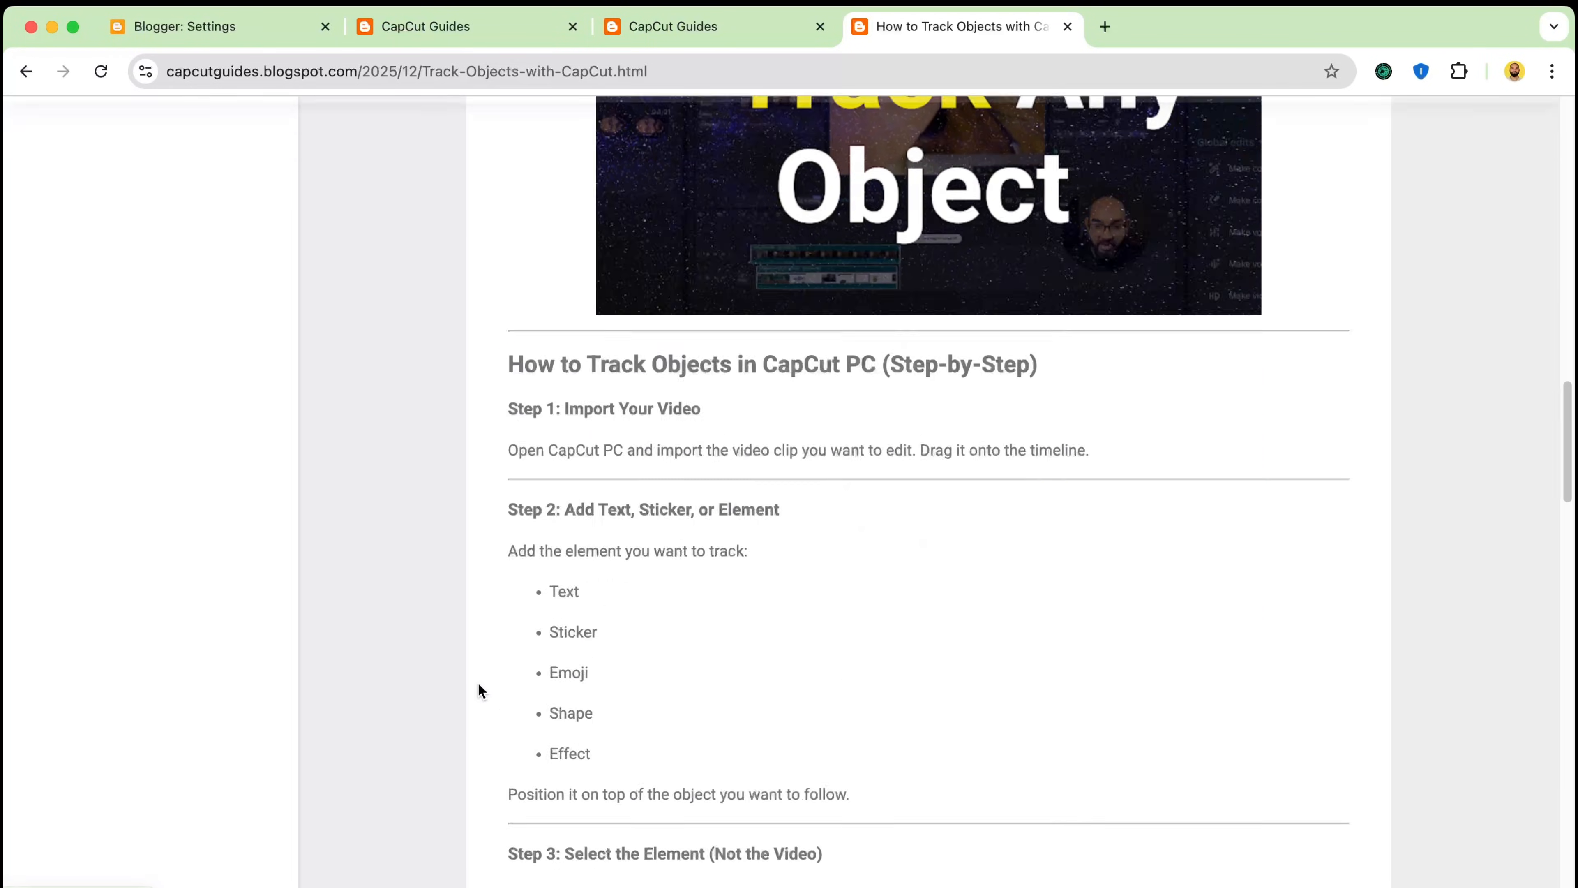
scroll(491, 622, down, 4)
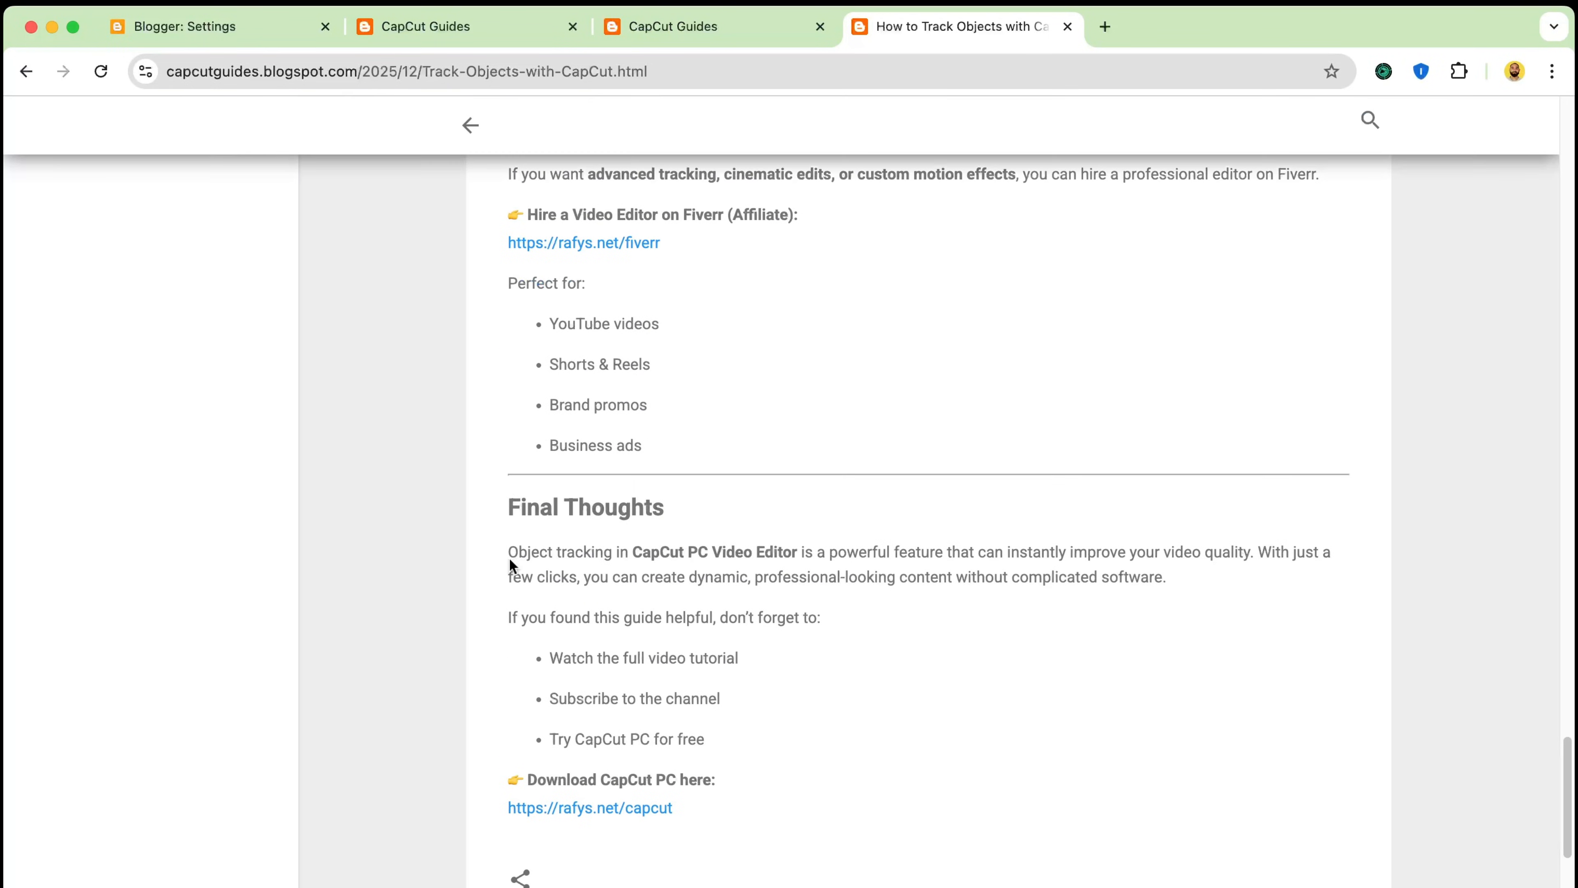
scroll(554, 534, down, 3)
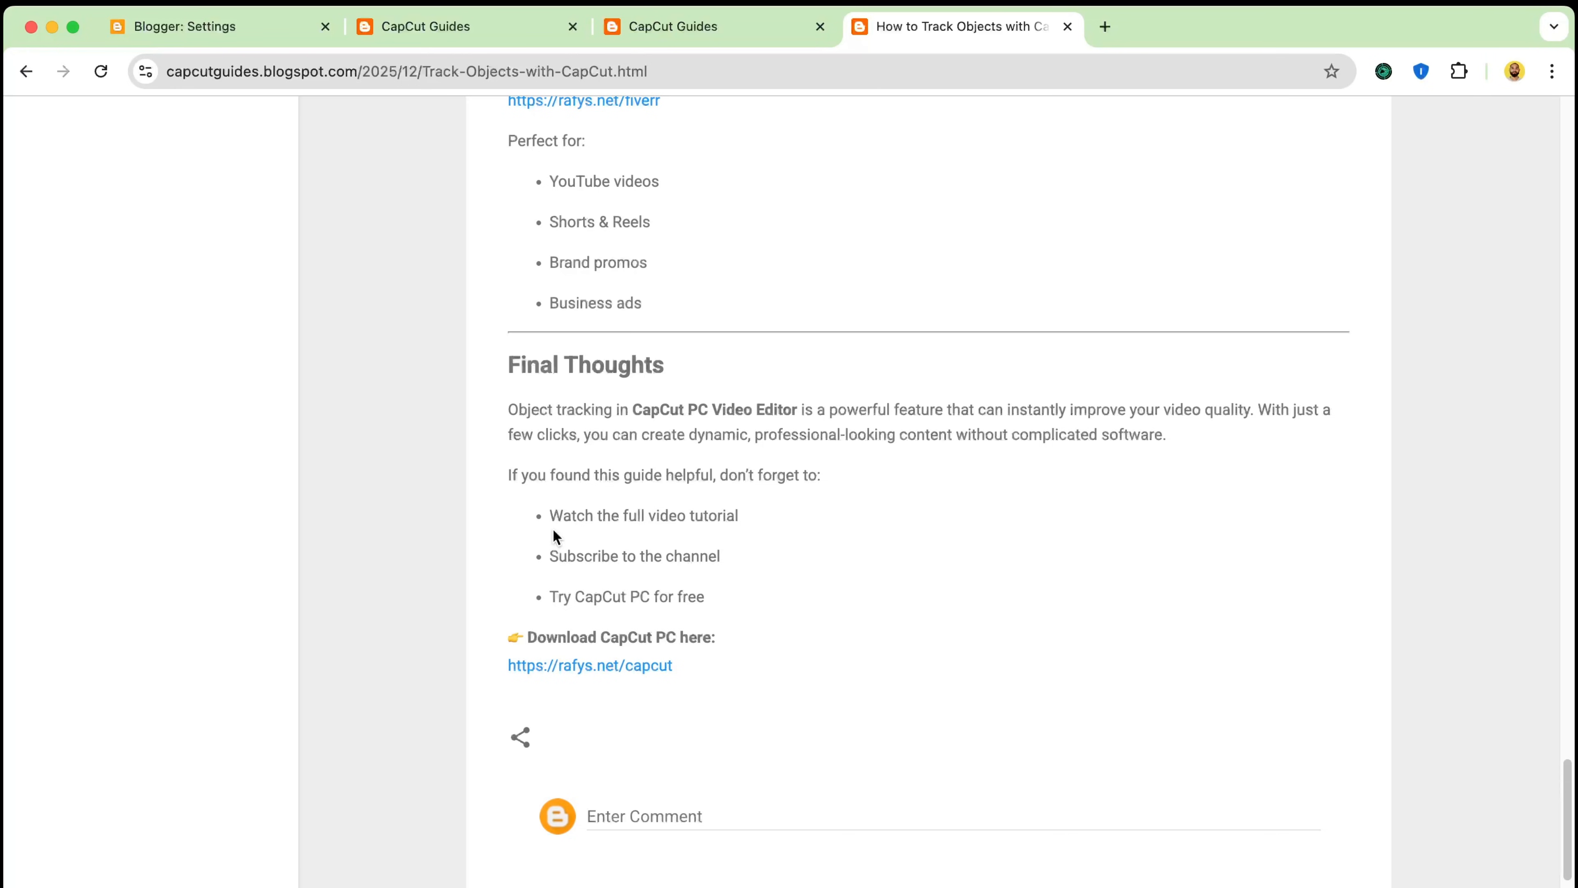
scroll(626, 257, up, 10)
scroll(626, 257, up, 15)
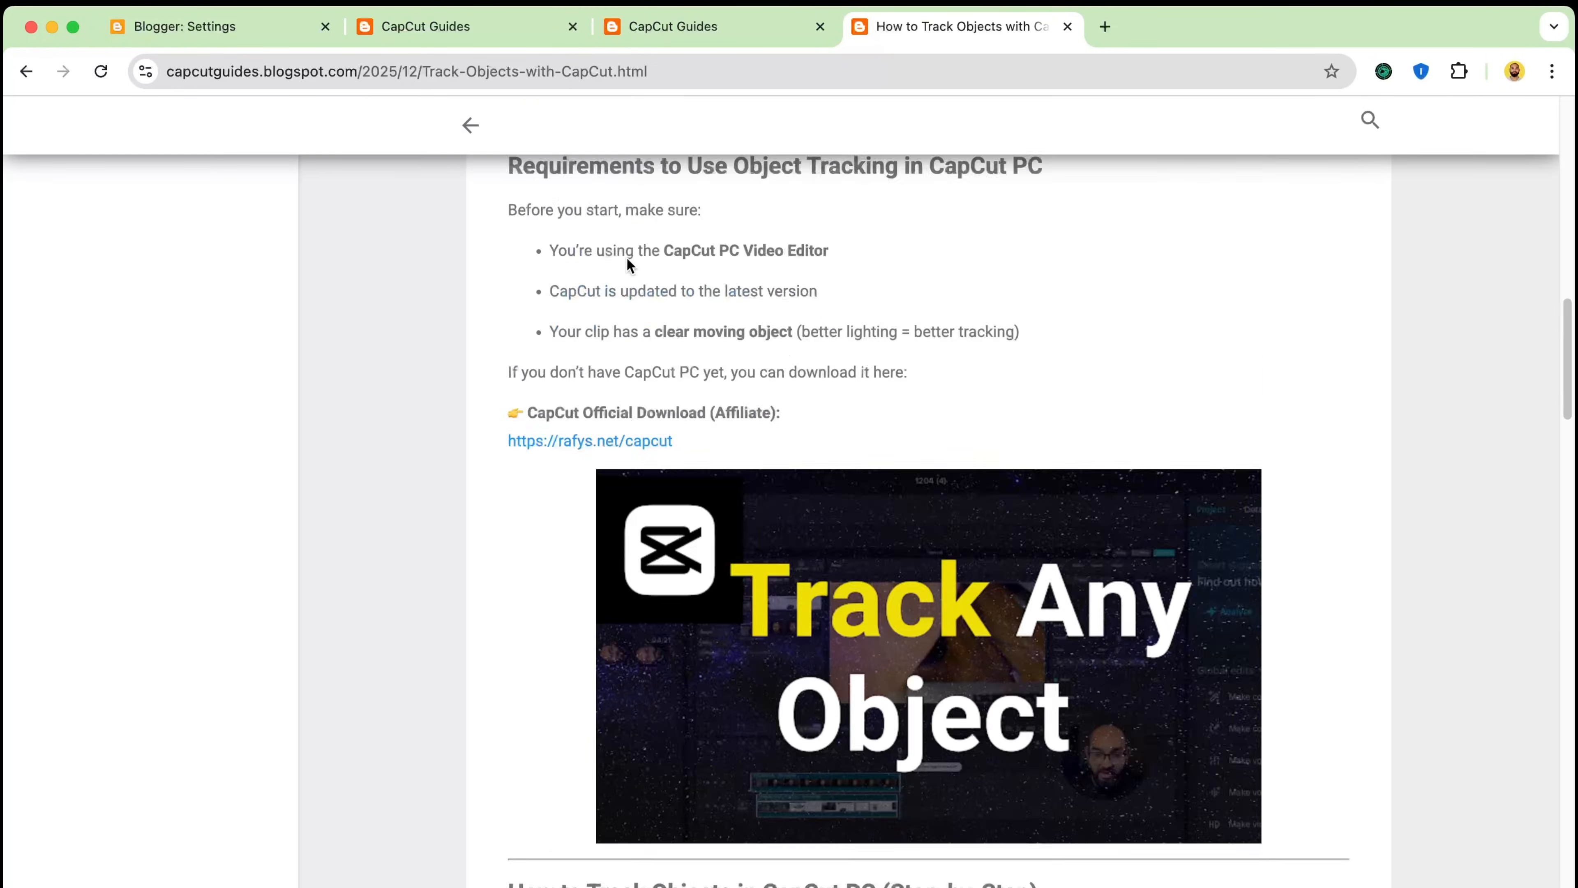